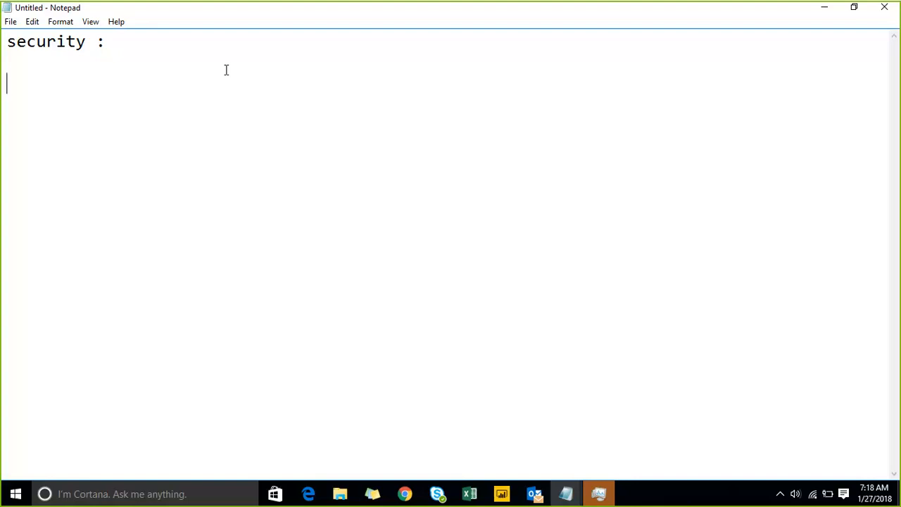
# List 'SQL Server', 'Visual studio' and 'data tools' on separate lines under the security heading.
pyautogui.write('SQL Server')
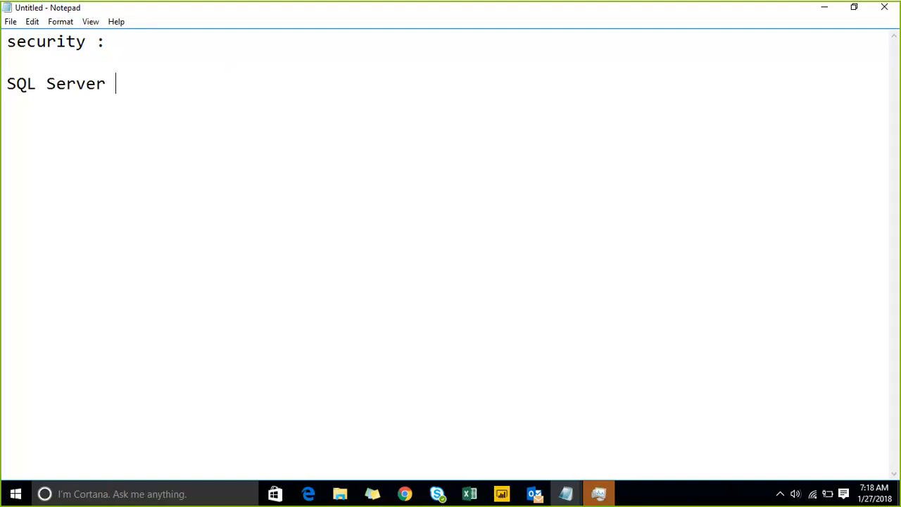
pyautogui.press('Return')
pyautogui.write('Visualk')
pyautogui.press('BackSpace')
pyautogui.press('BackSpace')
pyautogui.press('BackSpace')
pyautogui.write('l studio')
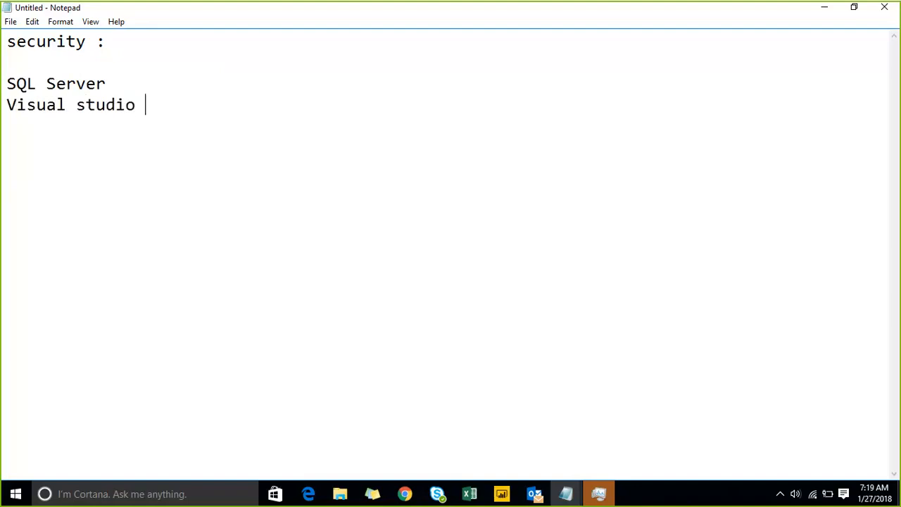
pyautogui.press('Return')
pyautogui.write('data tools')
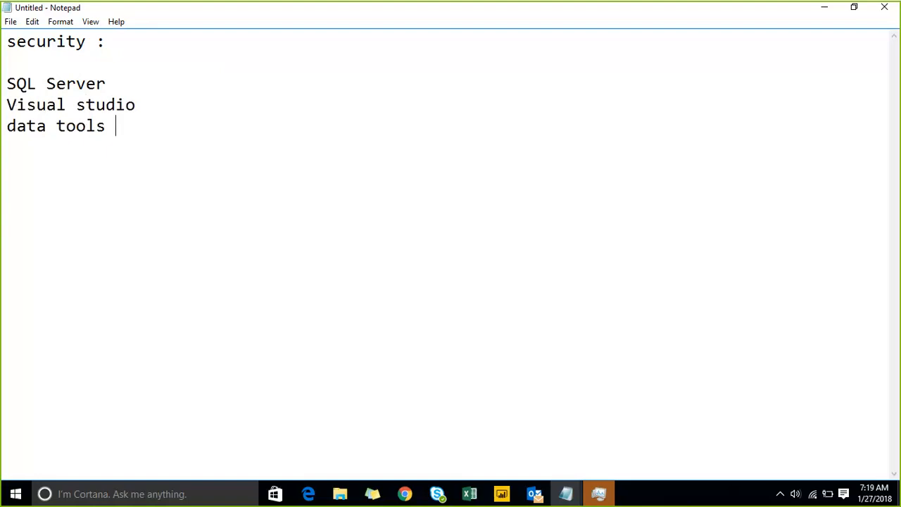
# Add ': SQL Server 2017/2016' to the SQL Server line and ':community 2017-->' to Visual studio.
pyautogui.press('Up')
pyautogui.press('Up')
pyautogui.write(': SQL Server 2017')
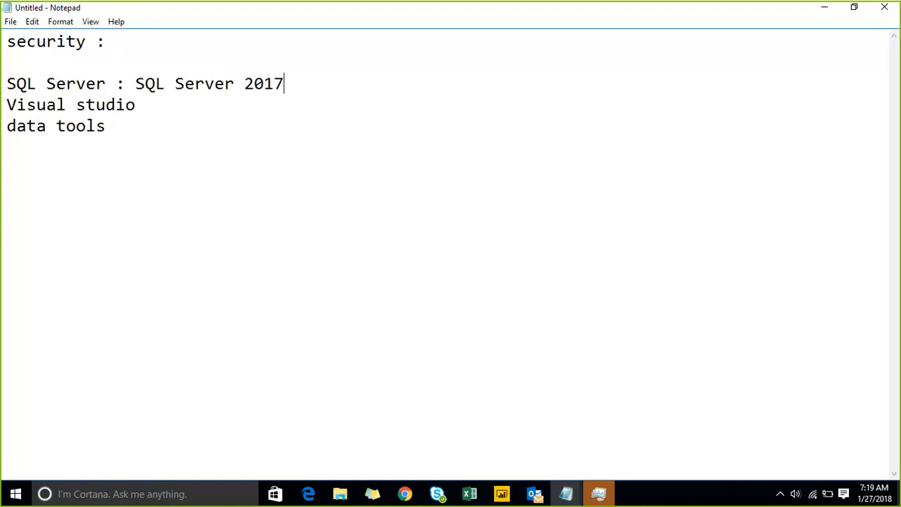
pyautogui.write('/2016')
pyautogui.press('Return')
pyautogui.press('Return')
pyautogui.press('Down')
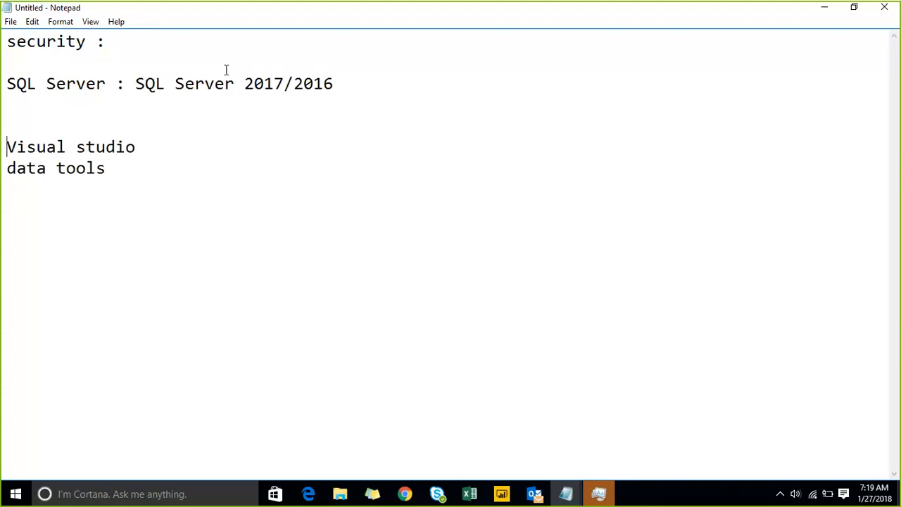
pyautogui.press('End')
pyautogui.write(':community')
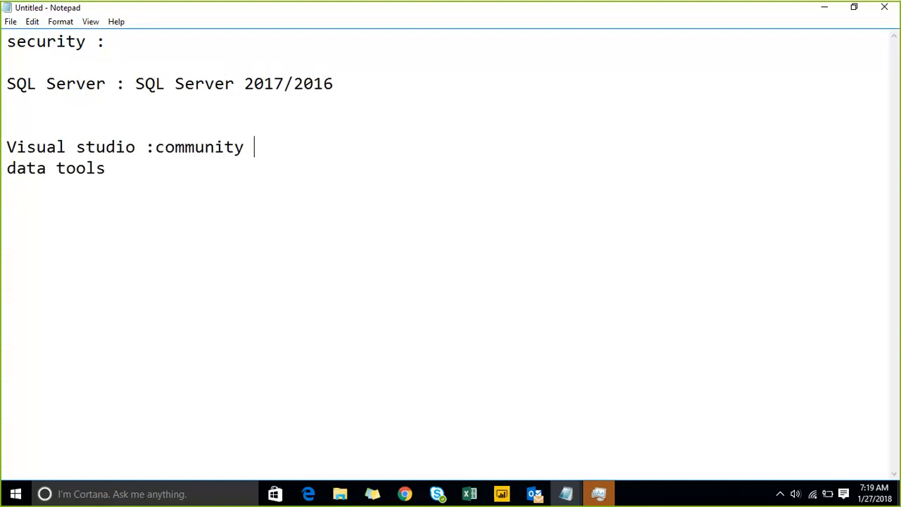
pyautogui.write('2017-->')
# Append ': 2017 /2015 -->' to data tools and add a dashed separator line below.
pyautogui.press('Return')
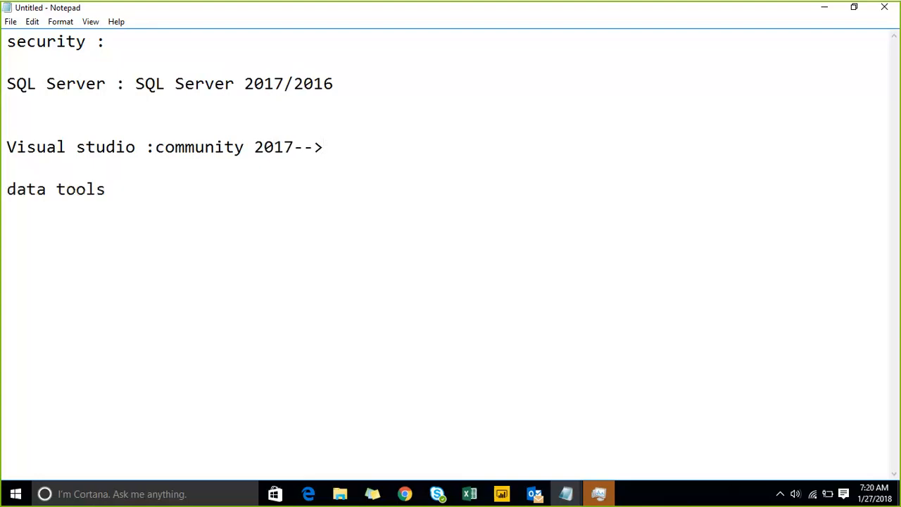
pyautogui.press('Down')
pyautogui.press('Up')
pyautogui.press('Right')
pyautogui.press('Right')
pyautogui.press('Right')
pyautogui.press('Right')
pyautogui.press('Right')
pyautogui.press('Right')
pyautogui.press('Right')
pyautogui.press('Right')
pyautogui.press('Right')
pyautogui.press('Right')
pyautogui.press('Right')
pyautogui.write(': 2017 /2015 ')
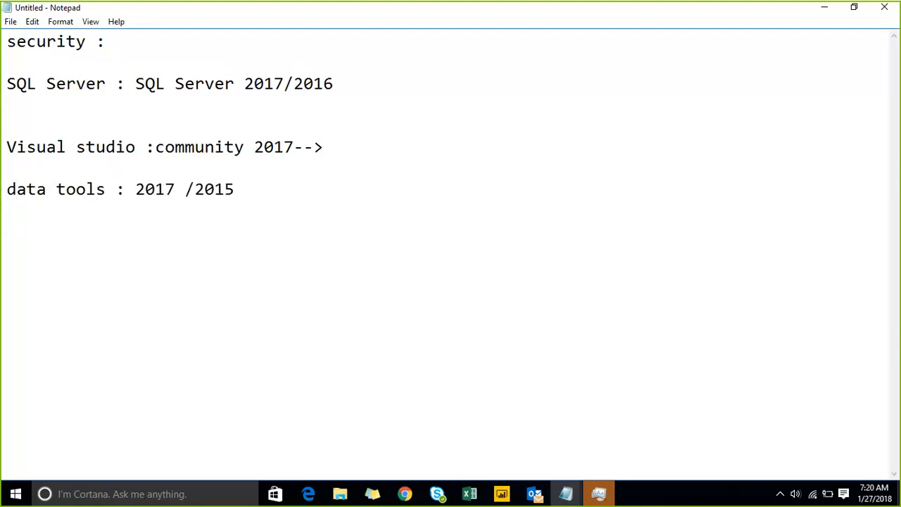
pyautogui.write('-->')
pyautogui.press('Return')
pyautogui.press('Return')
pyautogui.write('-----------------------------------------------------------------------')
# Add a colon after the SQL Server line, then load Google's homepage in Chrome's new tab.
pyautogui.click(347, 78)
pyautogui.write(':')
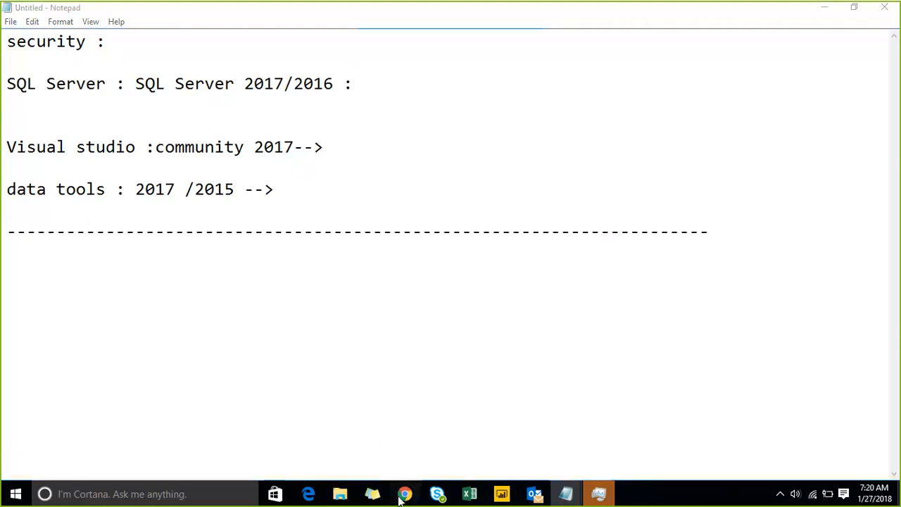
pyautogui.moveTo(404, 494)
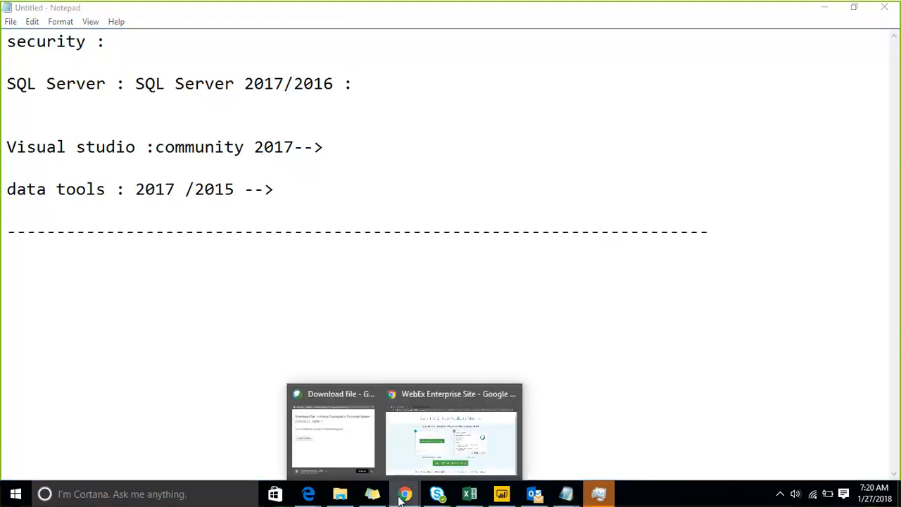
pyautogui.click(396, 451)
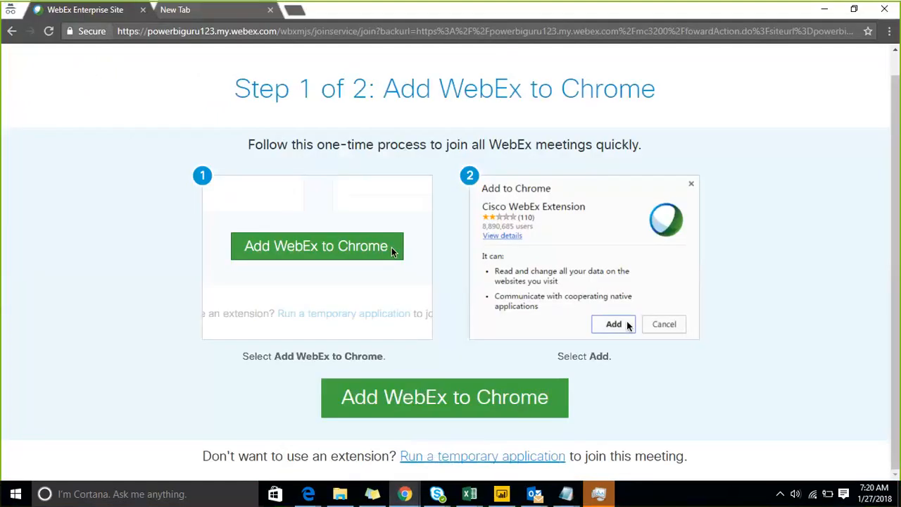
pyautogui.click(221, 10)
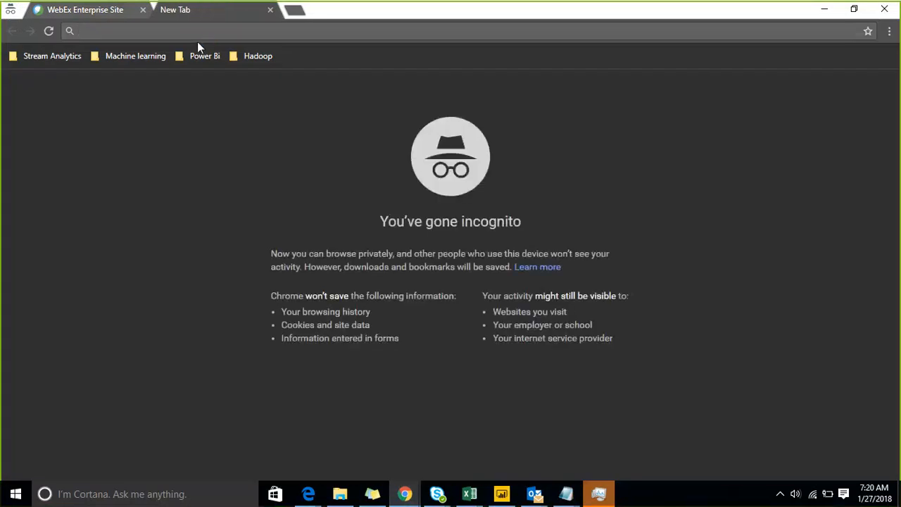
pyautogui.write('www.google.com')
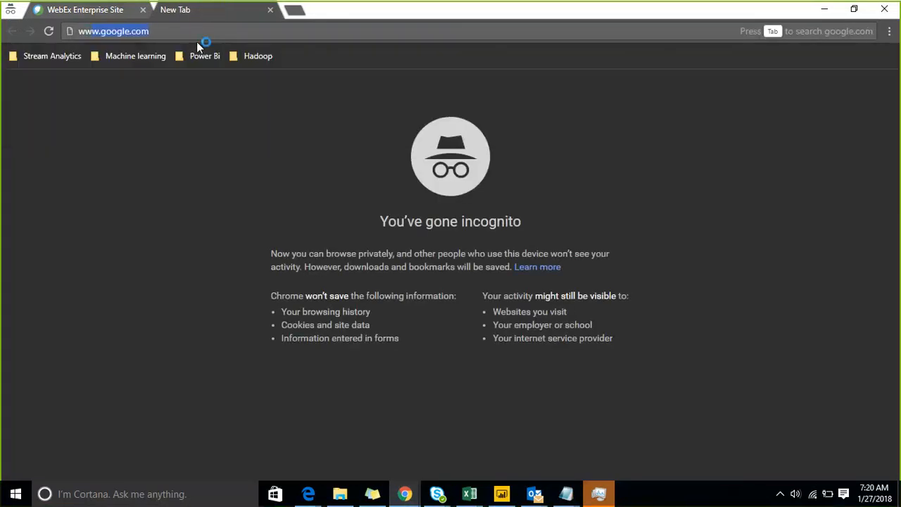
pyautogui.press('Return')
# Search Google for 'SQL server 2017'.
pyautogui.write('S')
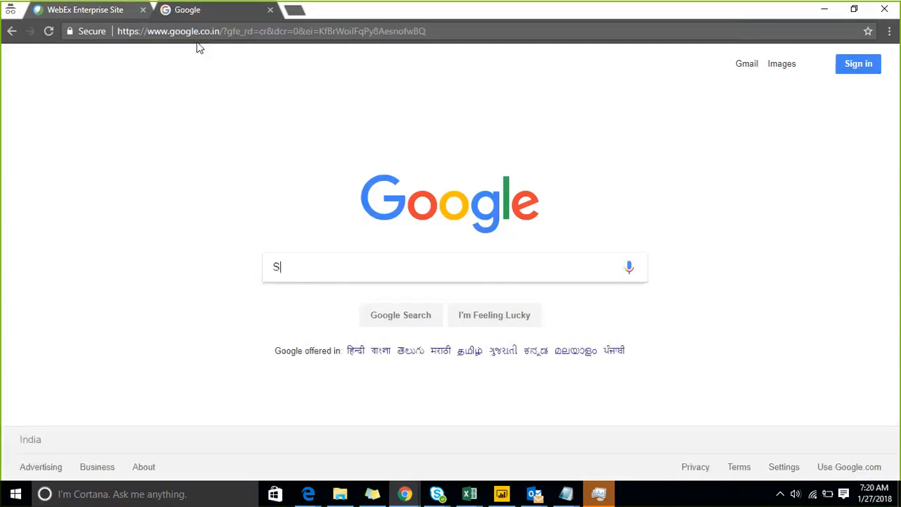
pyautogui.write('QL server 290')
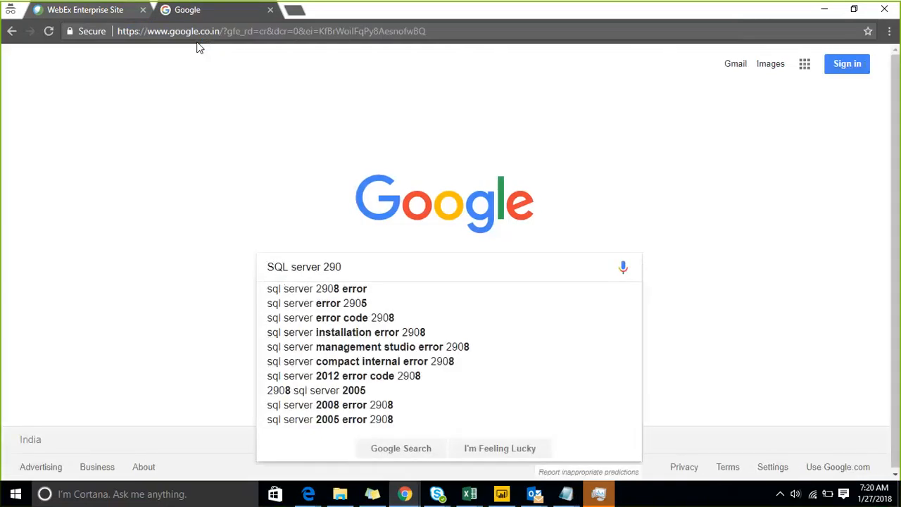
pyautogui.press('BackSpace')
pyautogui.write('017')
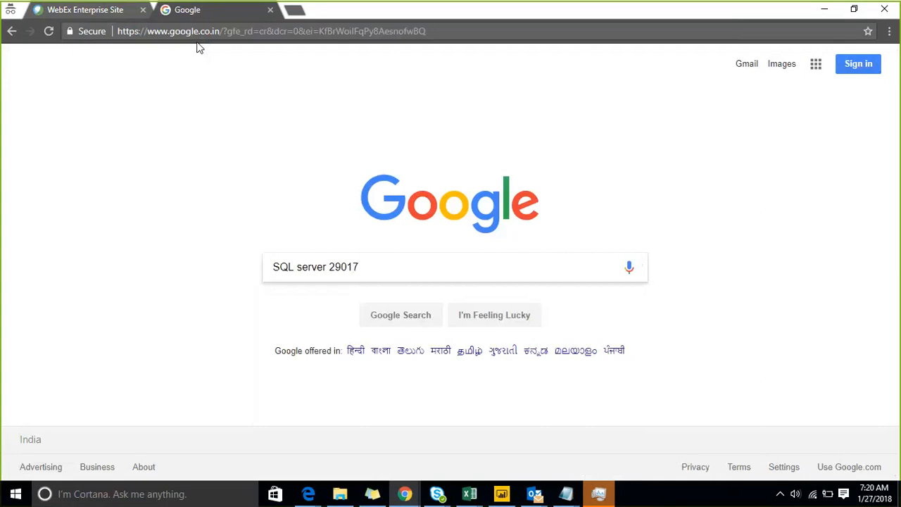
pyautogui.press('BackSpace')
pyautogui.press('BackSpace')
pyautogui.press('BackSpace')
pyautogui.press('BackSpace')
pyautogui.write('017')
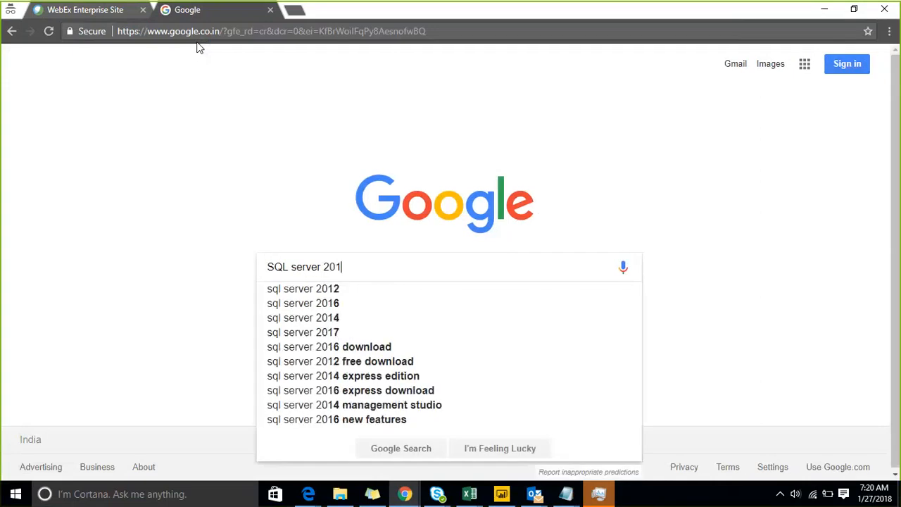
pyautogui.press('Return')
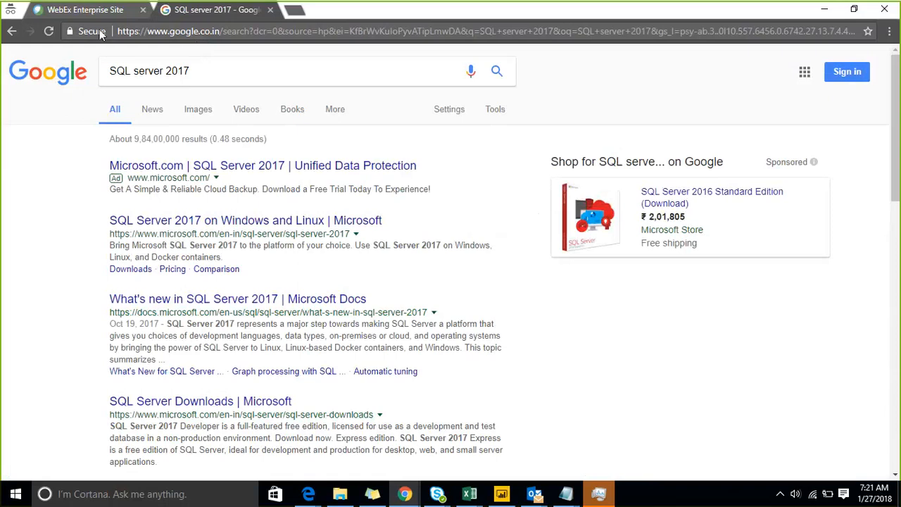
# Skim the What's new in SQL Server 2017 article, then open Microsoft's SQL Server 2017 page.
pyautogui.click(162, 300)
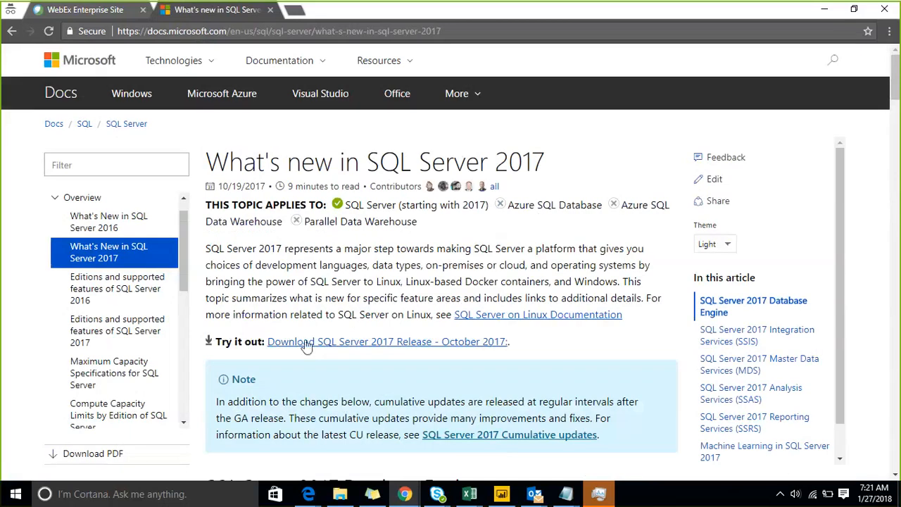
pyautogui.scroll(-1, 450, 282)
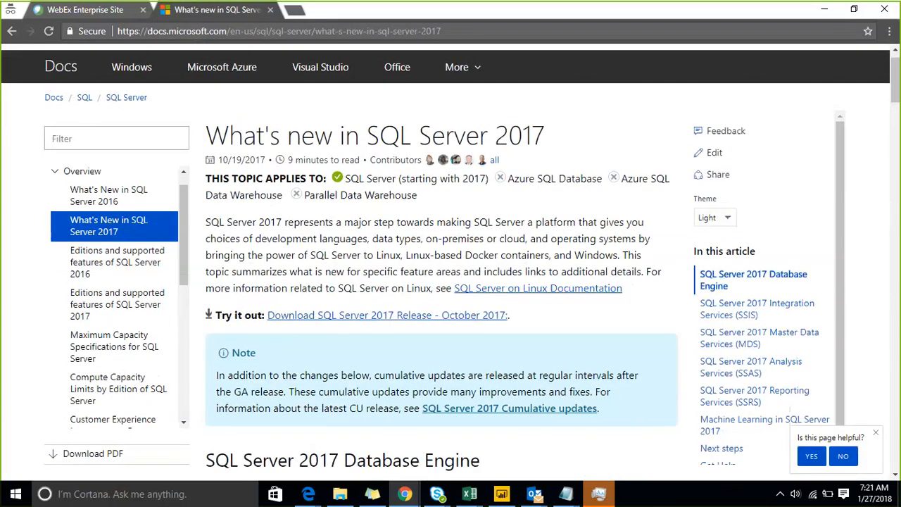
pyautogui.scroll(-2, 450, 282)
pyautogui.scroll(3, 451, 281)
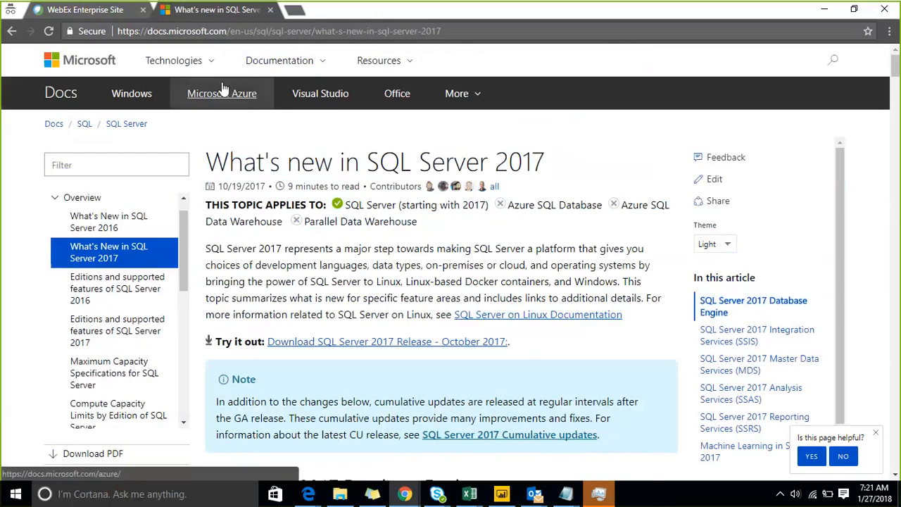
pyautogui.click(12, 32)
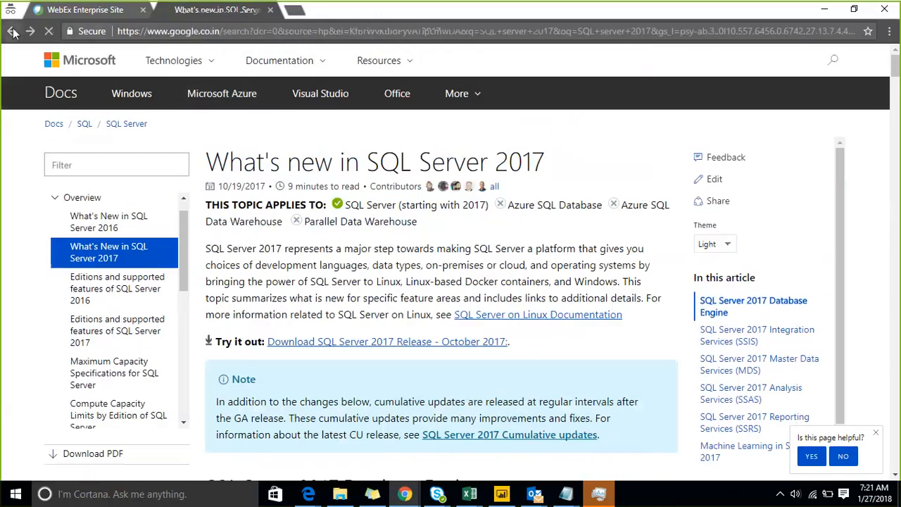
pyautogui.click(210, 222)
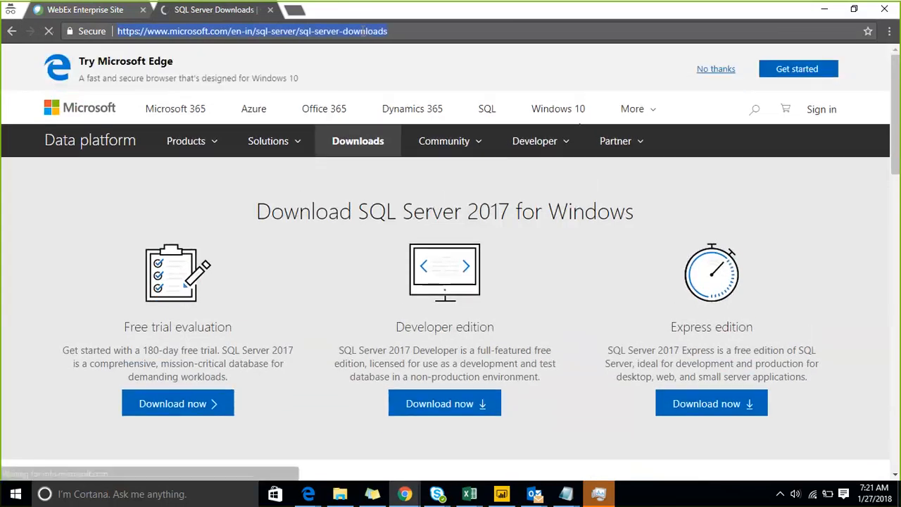
# Select the SQL Server 2017 page address and bring the SQL Server Notepad notes forward.
pyautogui.click(362, 31)
pyautogui.hotkey('ctrl', 'c')
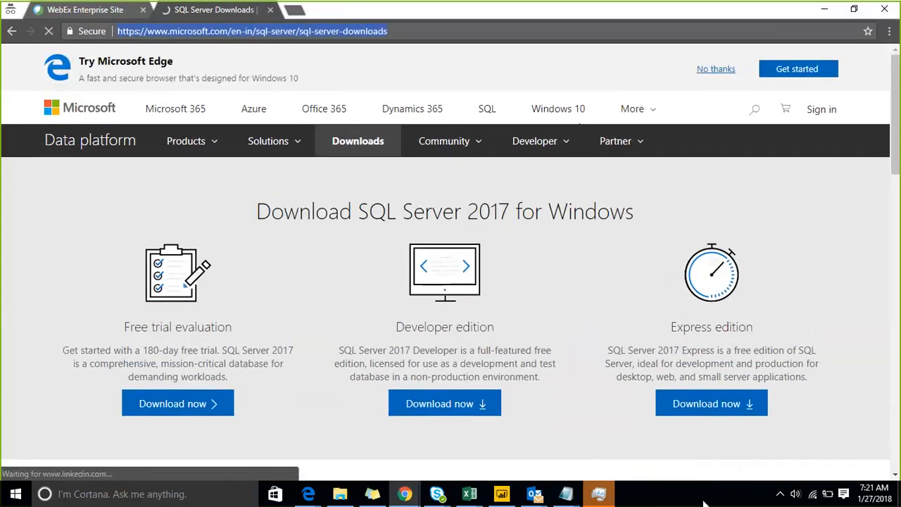
pyautogui.click(566, 493)
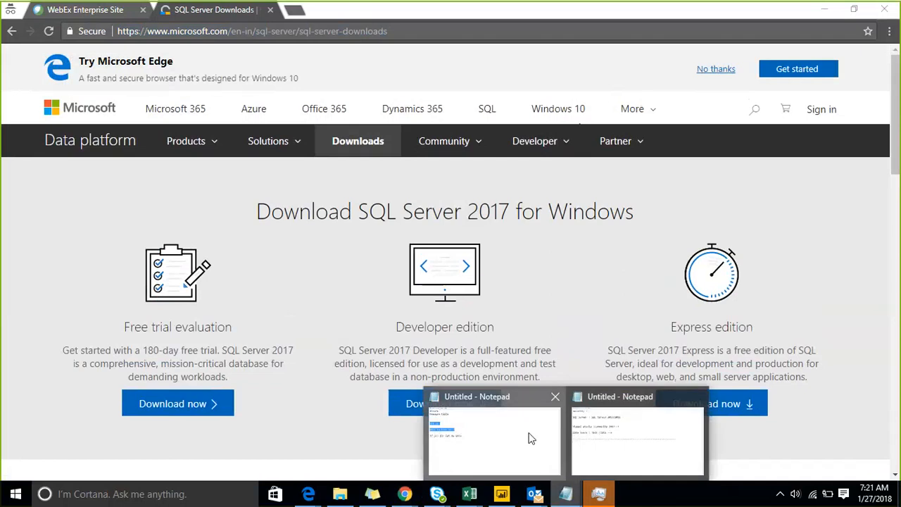
pyautogui.click(529, 439)
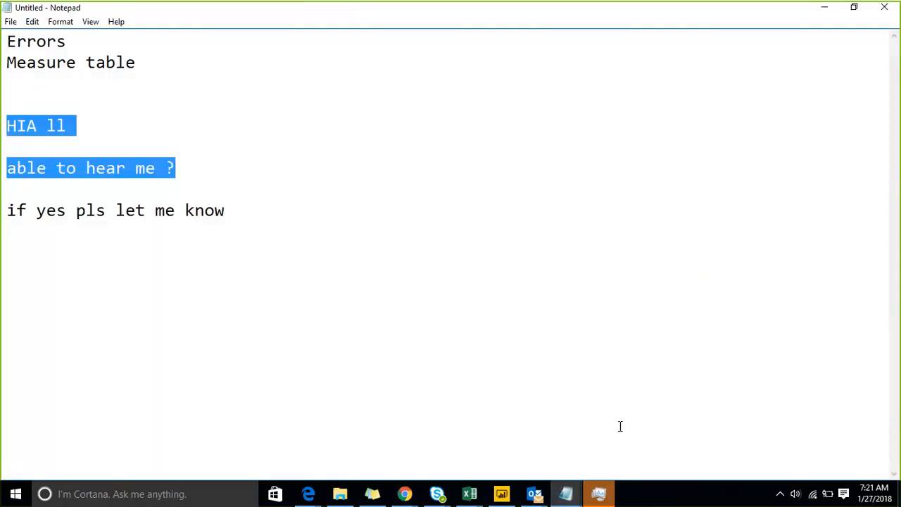
pyautogui.click(826, 9)
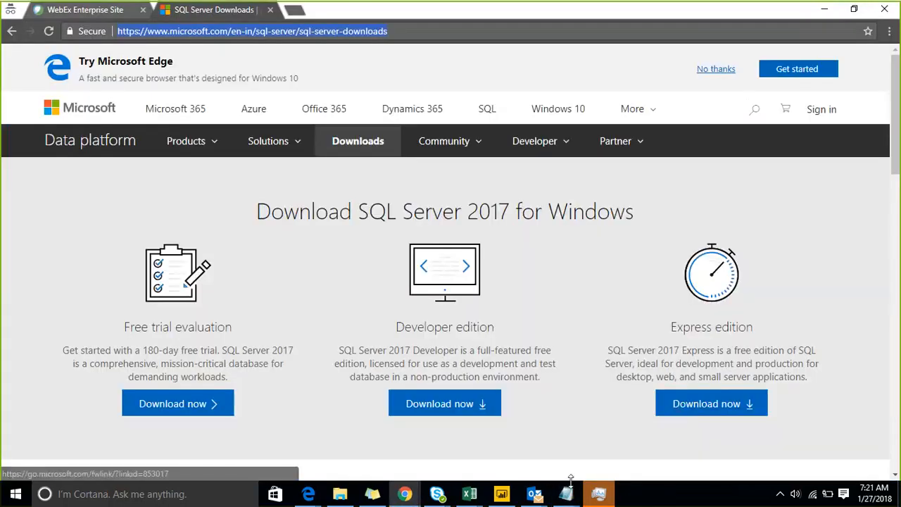
pyautogui.moveTo(566, 495)
pyautogui.click(625, 430)
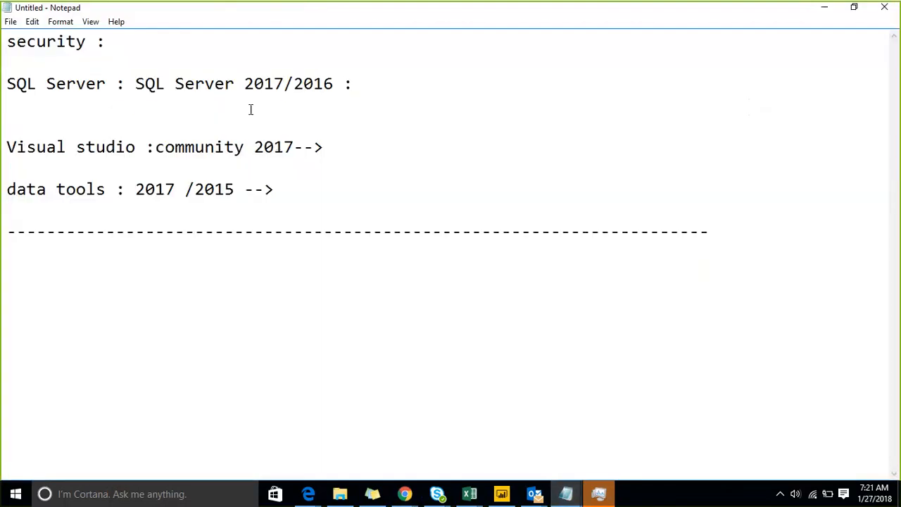
# Paste the SQL Server downloads link on a new line under SQL Server 2017/2016, then minimize Notepad.
pyautogui.press('Return')
pyautogui.hotkey('ctrl', 'v')
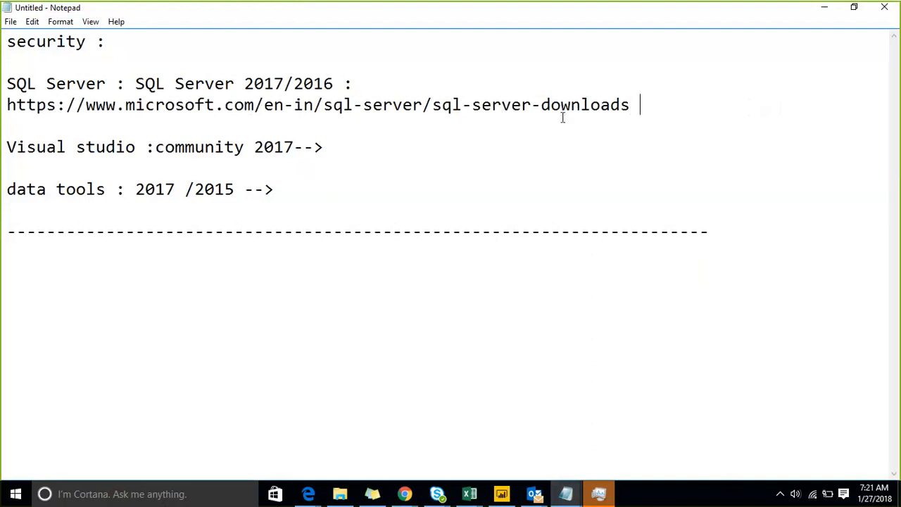
pyautogui.click(827, 8)
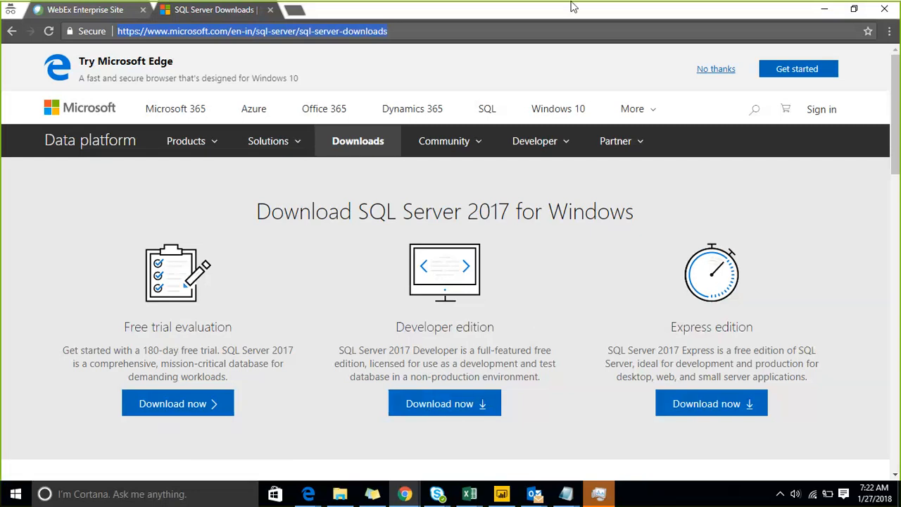
# Download the SQL Server 2017 Developer edition installer and open it.
pyautogui.click(560, 19)
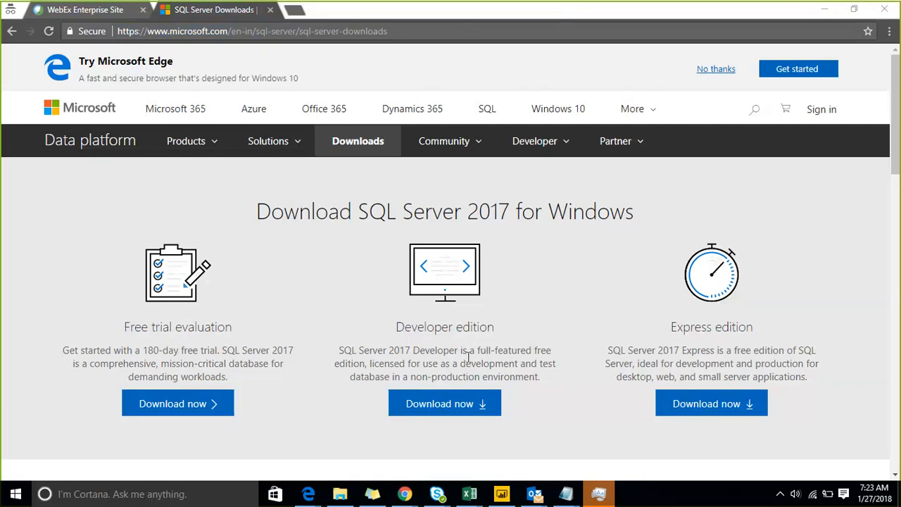
pyautogui.click(464, 406)
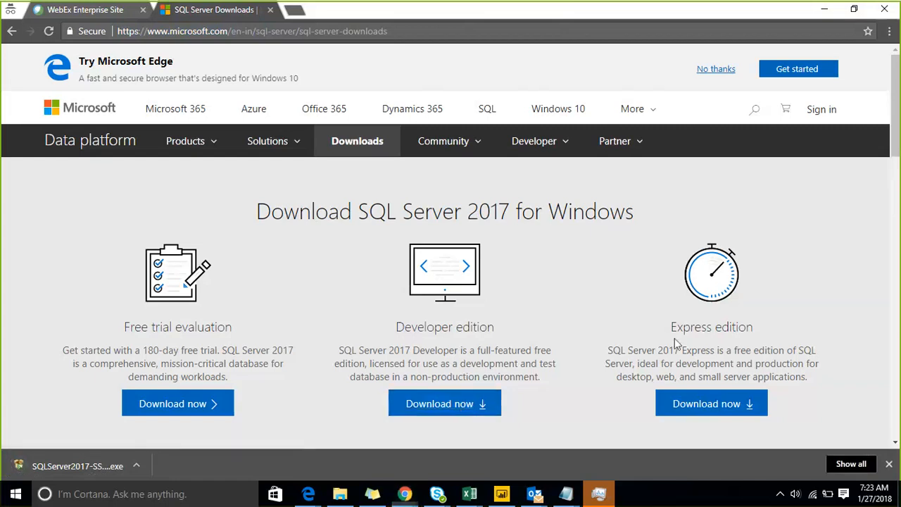
pyautogui.click(83, 467)
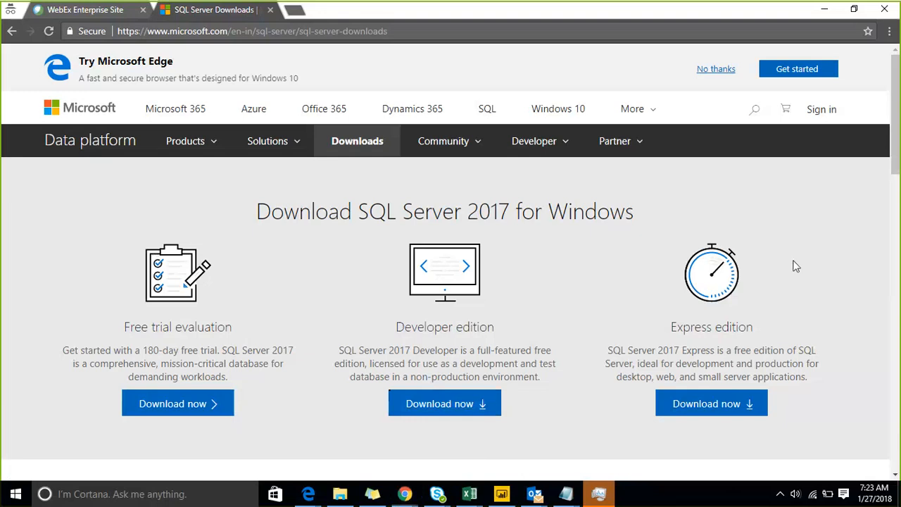
# Check the Notepad notes, then load Google's home page and start searching 'visual studio'.
pyautogui.click(567, 497)
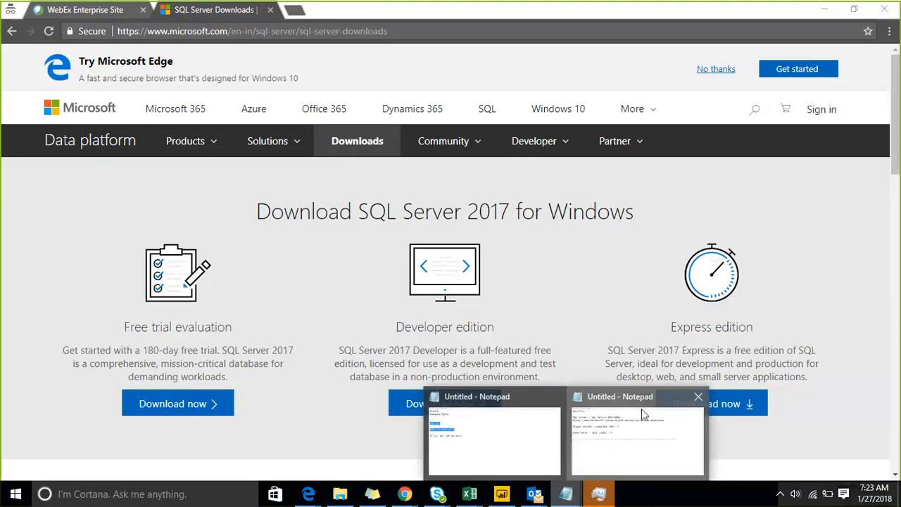
pyautogui.click(625, 401)
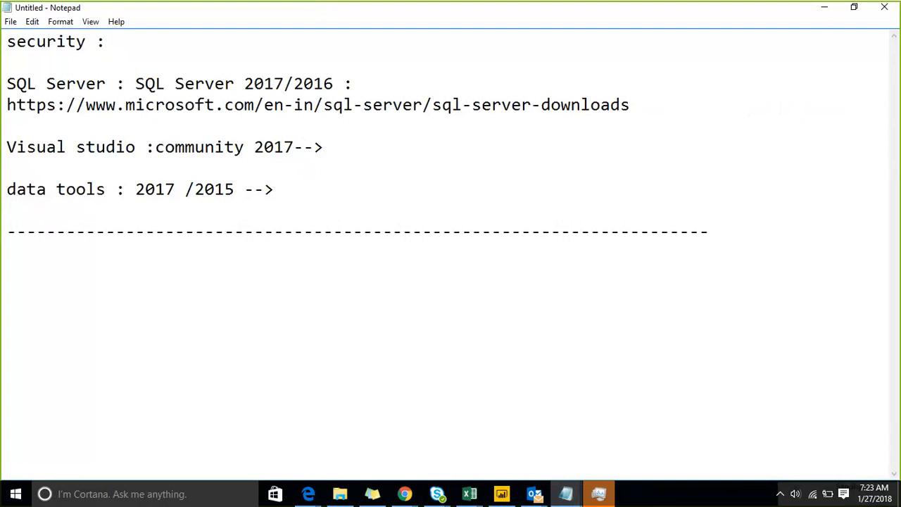
pyautogui.click(824, 10)
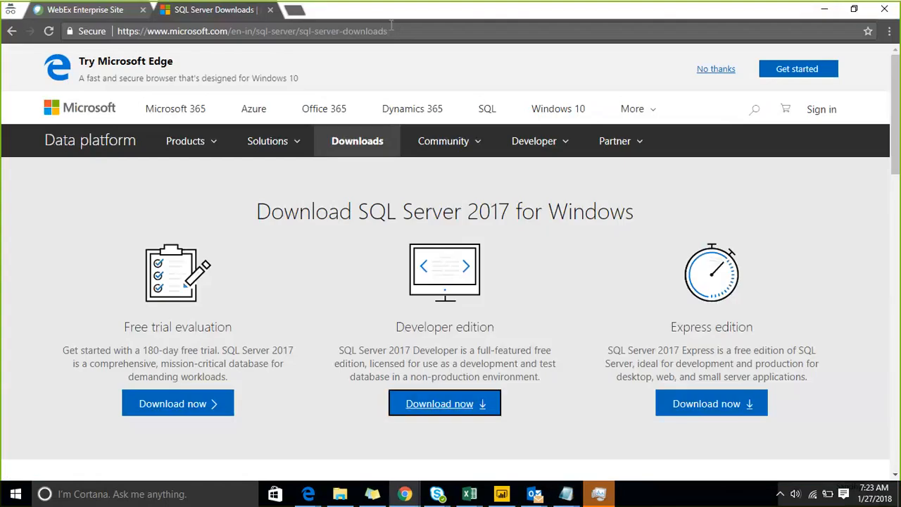
pyautogui.click(390, 31)
pyautogui.write('www.google.com')
pyautogui.press('Return')
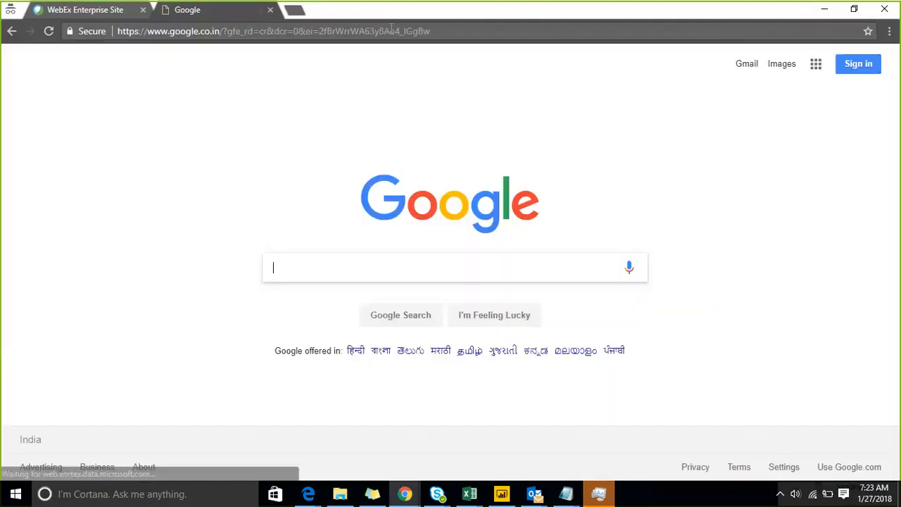
pyautogui.write('visual studi')
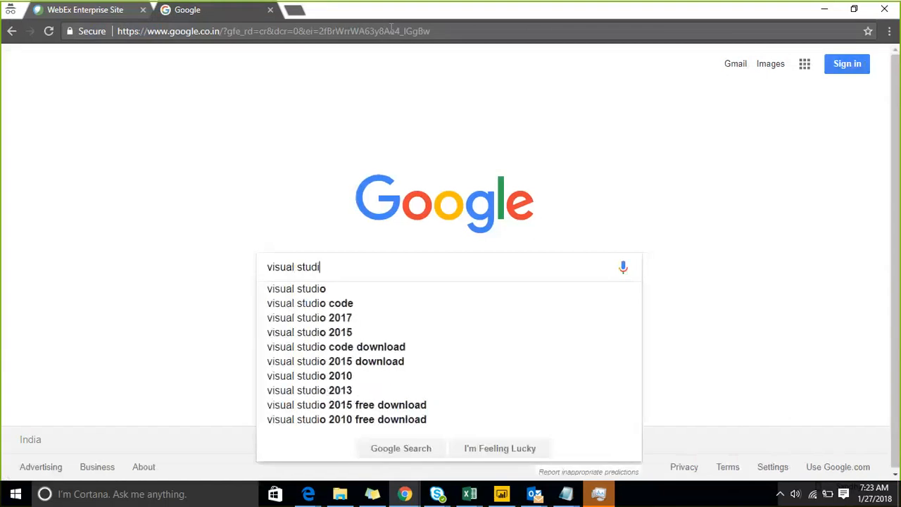
pyautogui.write('o conn')
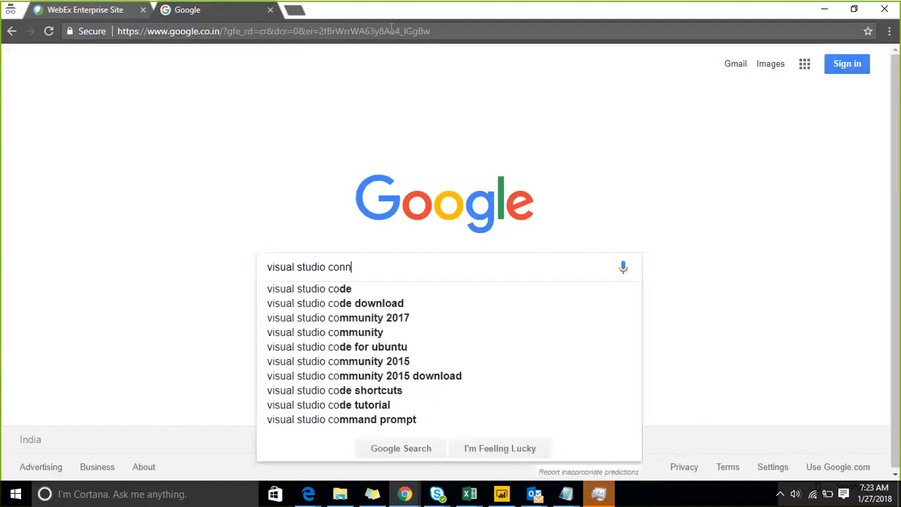
# Search Google for 'visual studio community' and open the Visual Studio Community result.
pyautogui.press('BackSpace')
pyautogui.press('BackSpace')
pyautogui.write('mmunity')
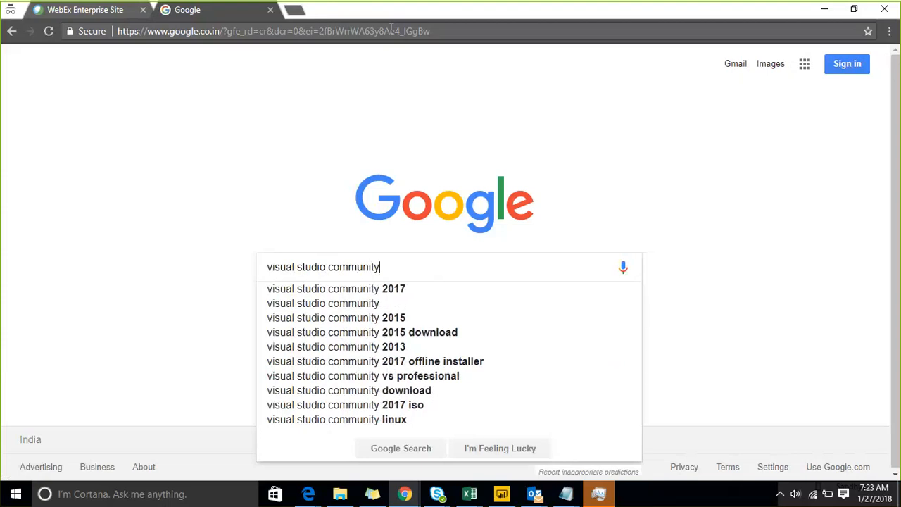
pyautogui.press('Return')
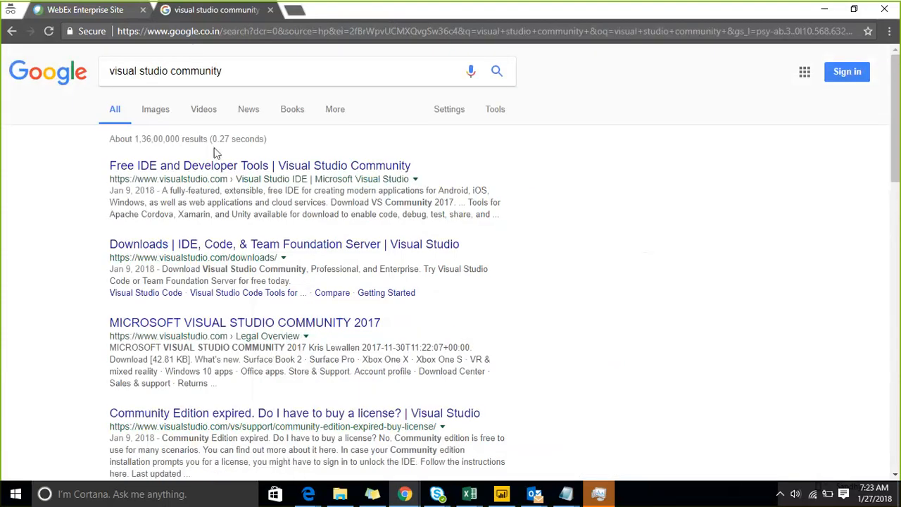
pyautogui.click(223, 171)
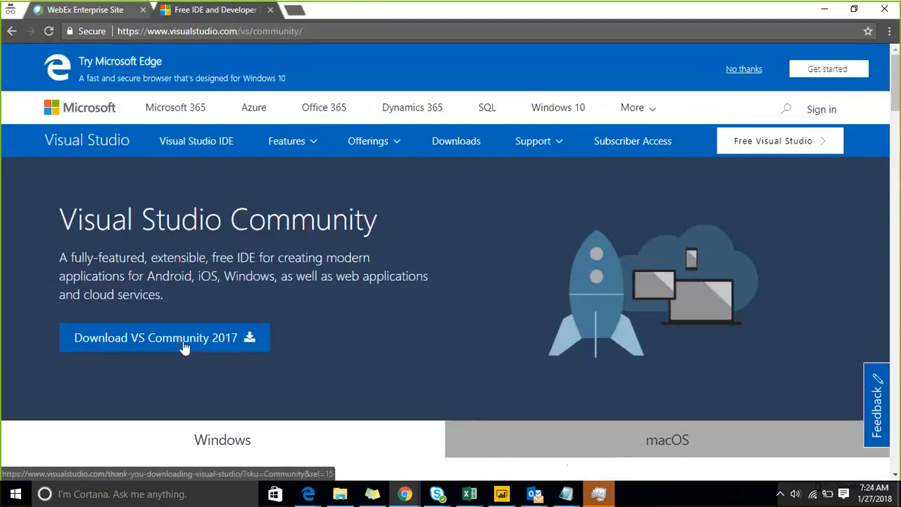
# Download VS Community 2017, discard the flagged installer, return to the page and select its address.
pyautogui.click(183, 343)
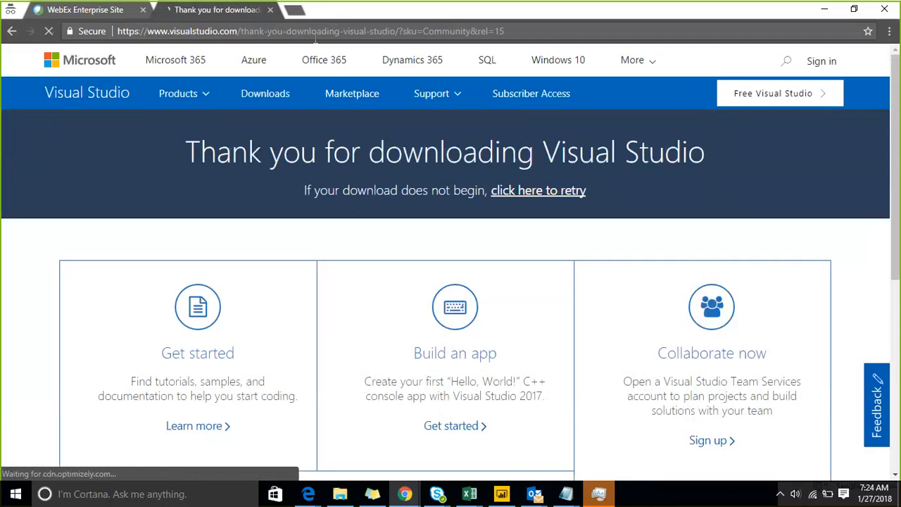
pyautogui.rightClick(11, 29)
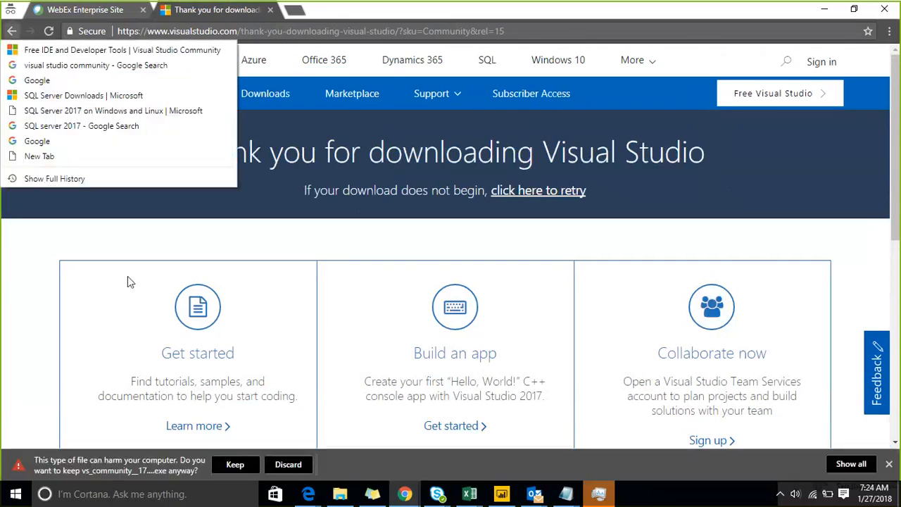
pyautogui.click(294, 465)
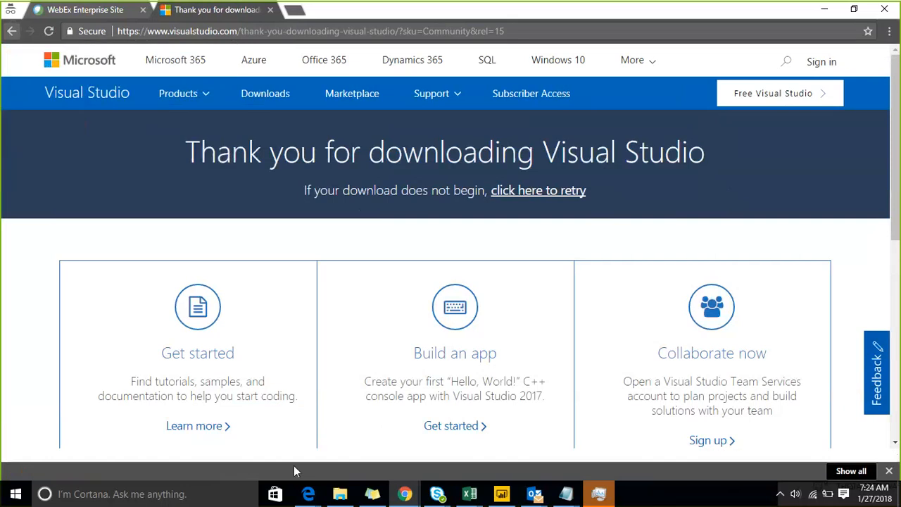
pyautogui.click(12, 33)
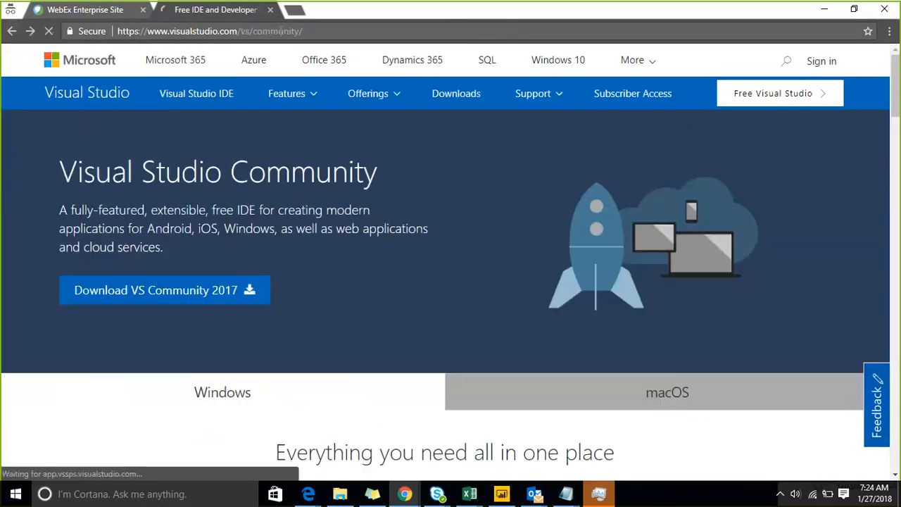
pyautogui.click(279, 31)
pyautogui.hotkey('ctrl', 'c')
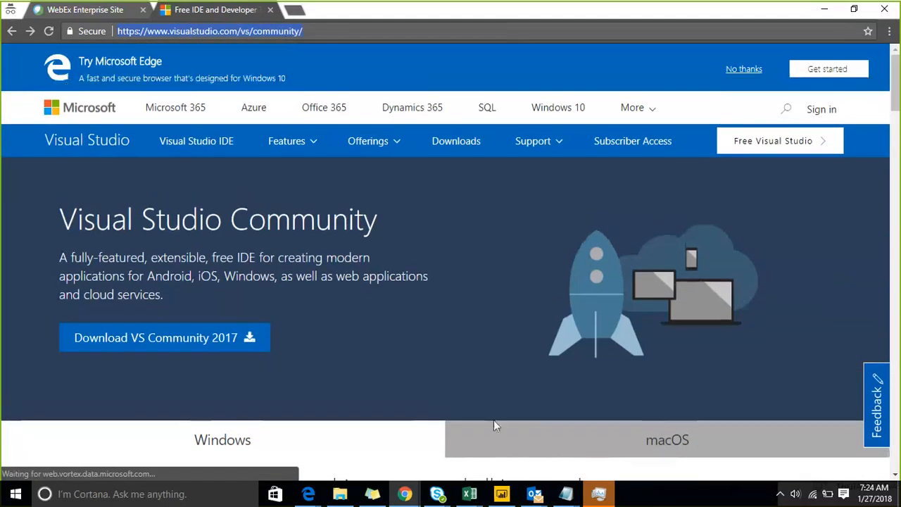
pyautogui.click(566, 494)
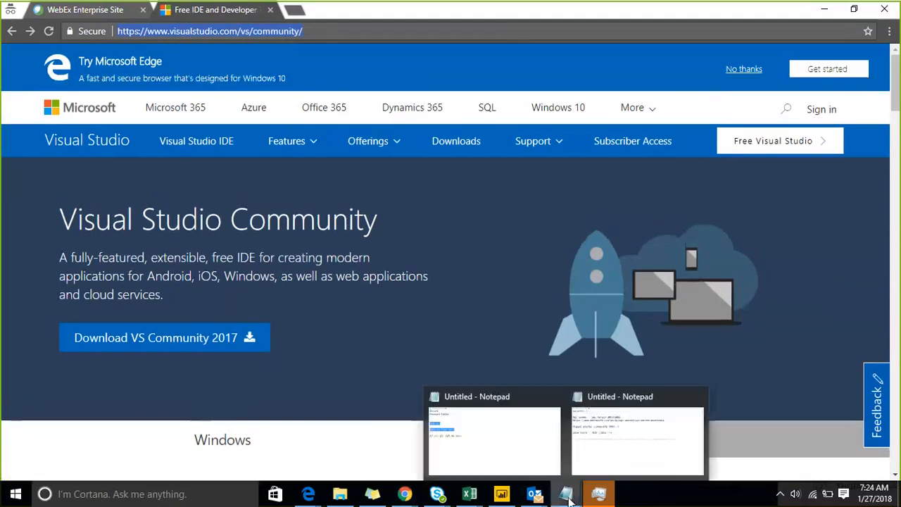
# Paste the Visual Studio Community link below the Visual studio community 2017 line, then minimize Notepad.
pyautogui.click(604, 450)
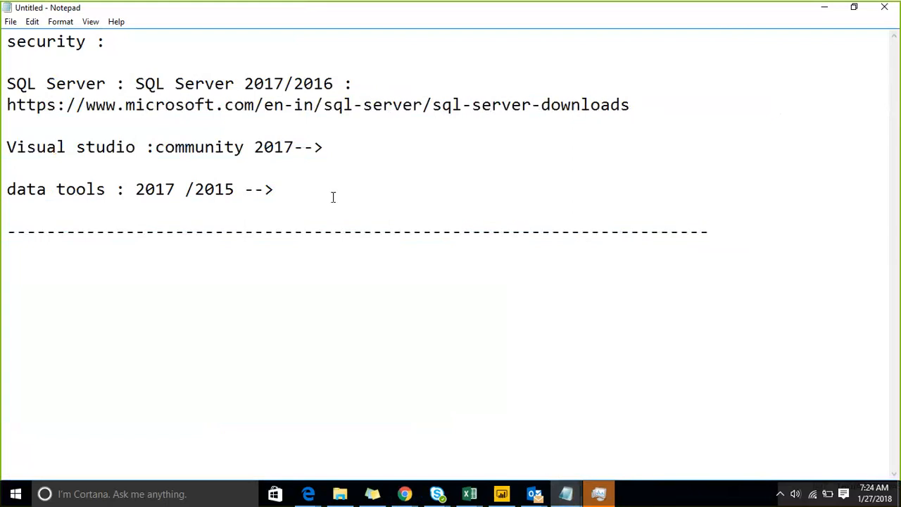
pyautogui.click(378, 141)
pyautogui.press('Return')
pyautogui.press('Return')
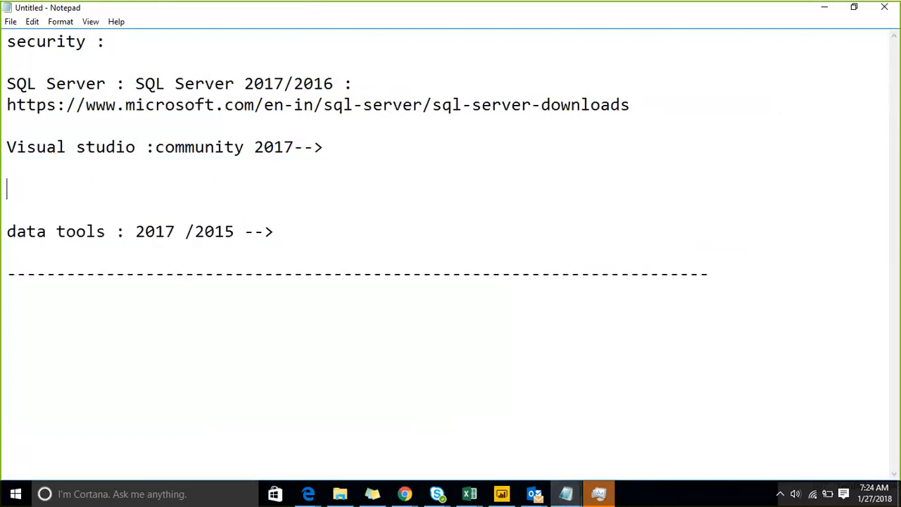
pyautogui.hotkey('ctrl', 'v')
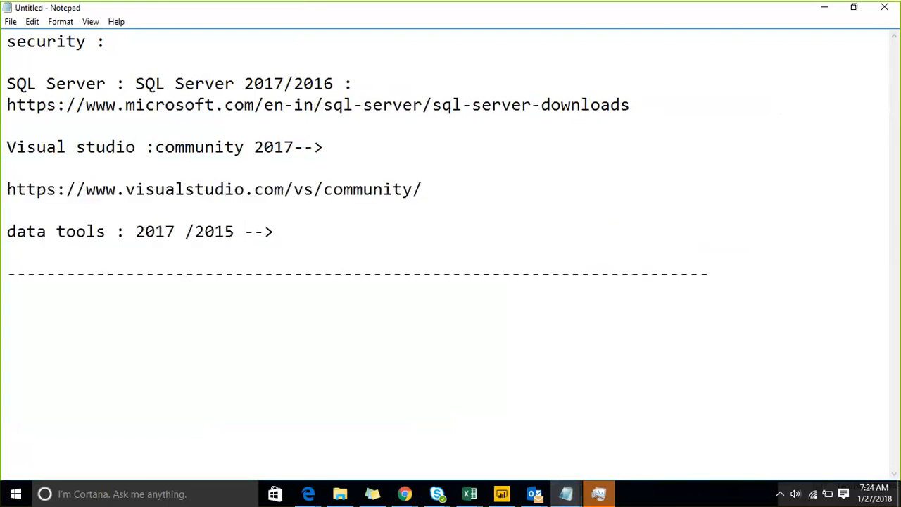
pyautogui.press('Return')
pyautogui.press('BackSpace')
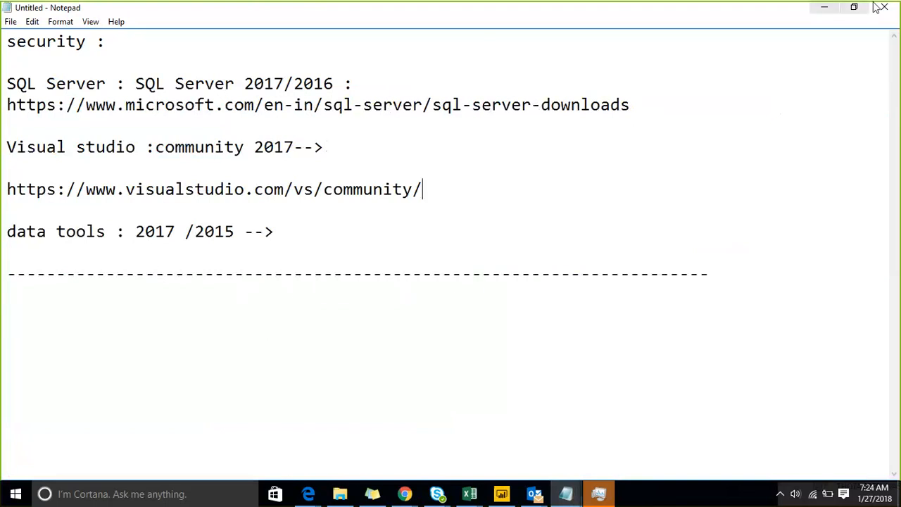
pyautogui.click(823, 8)
# Search Google for 'data tools 2017', open the Microsoft Docs SSDT download page and select its address.
pyautogui.write('w')
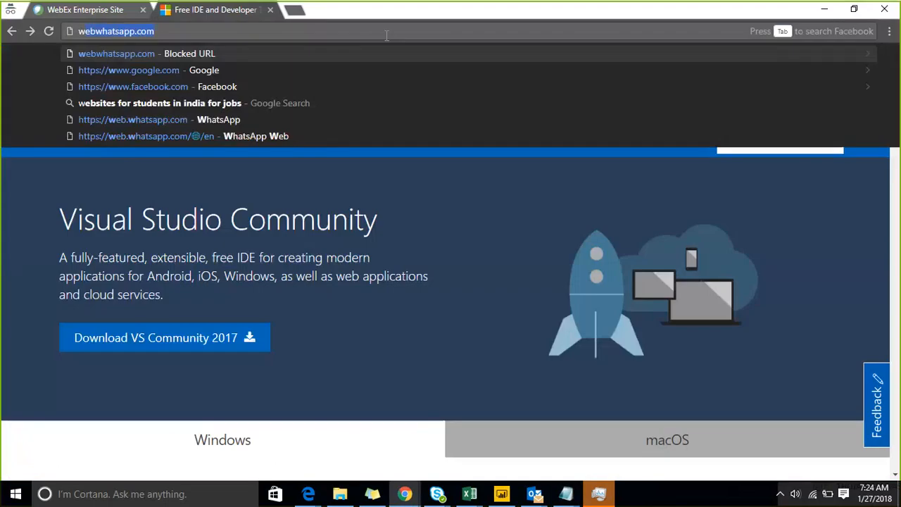
pyautogui.write('ww')
pyautogui.press('Return')
pyautogui.write('daTA T')
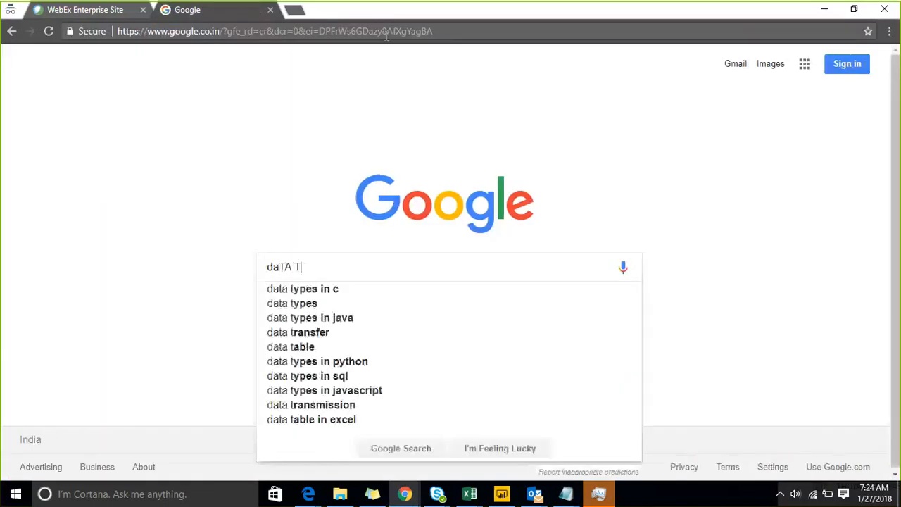
pyautogui.write('OOLS 201')
pyautogui.write('7')
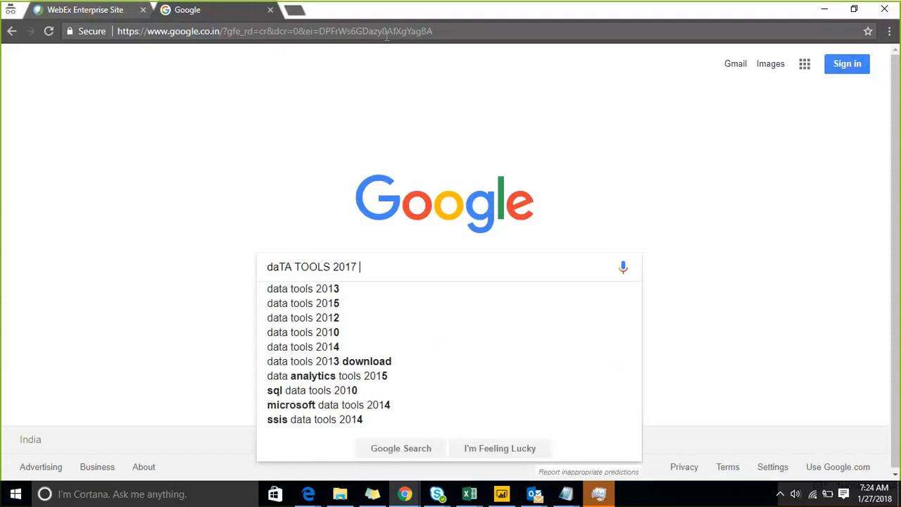
pyautogui.press('Return')
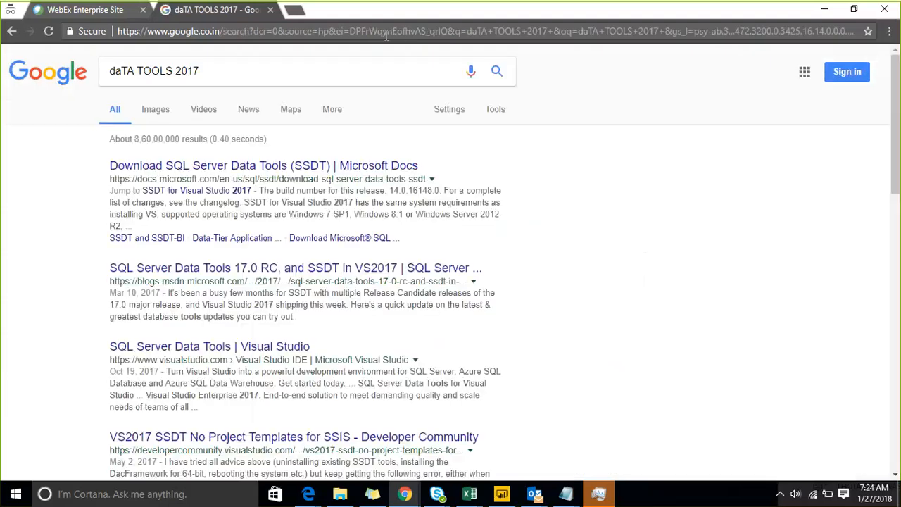
pyautogui.click(308, 167)
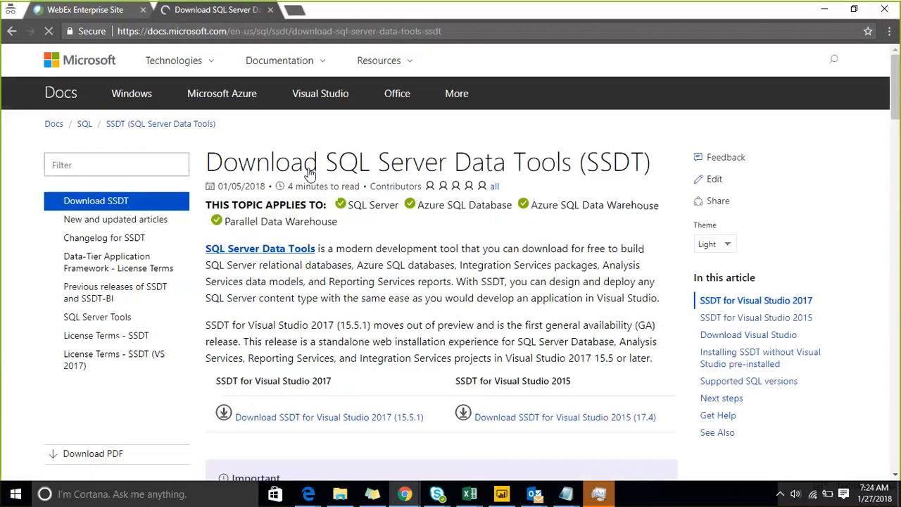
pyautogui.click(377, 33)
pyautogui.hotkey('ctrl', 'c')
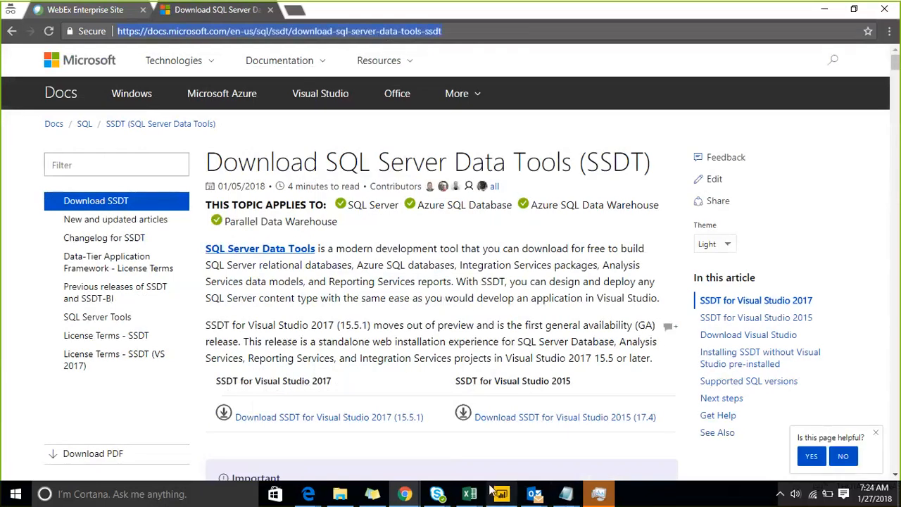
# Paste the SSDT page address under the data tools line in Notepad, then minimize it.
pyautogui.click(566, 494)
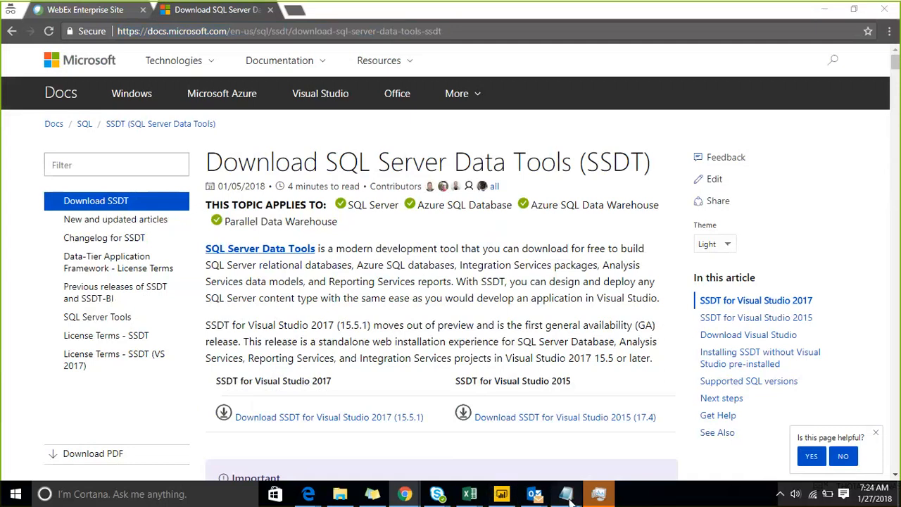
pyautogui.click(593, 445)
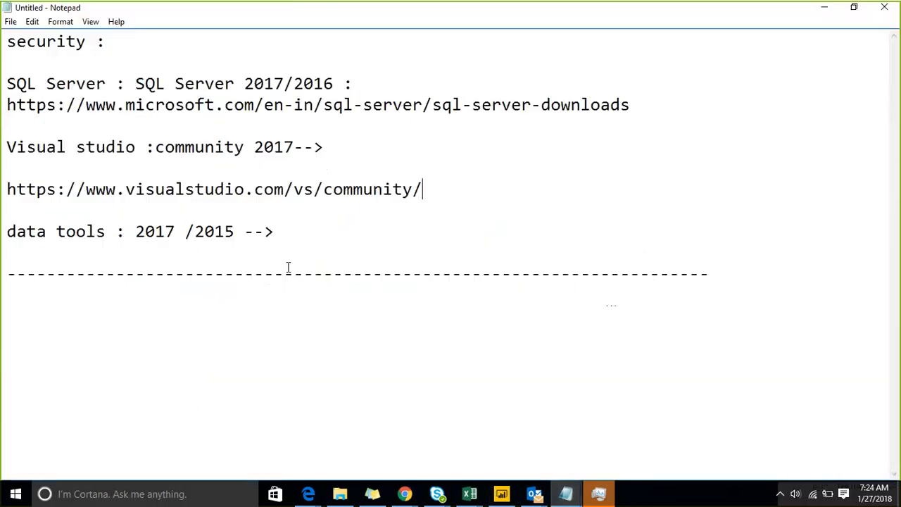
pyautogui.click(286, 272)
pyautogui.click(261, 253)
pyautogui.hotkey('ctrl', 'v')
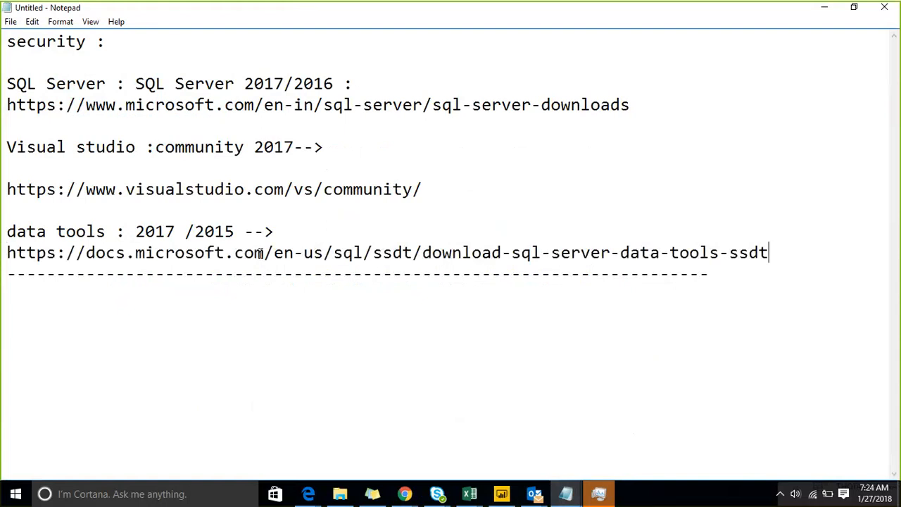
pyautogui.press('Return')
pyautogui.click(821, 8)
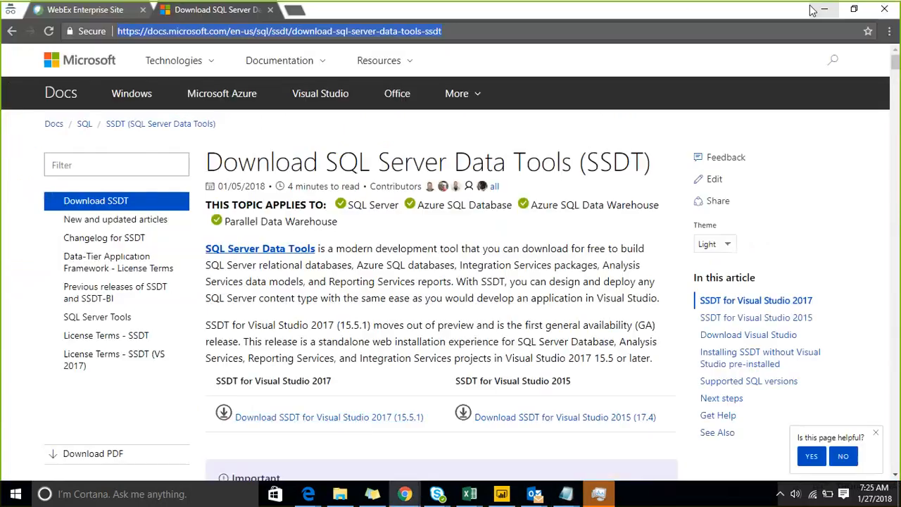
# Download the SSDT for Visual Studio 2017 (15.5.1) installer from the Docs page.
pyautogui.click(361, 419)
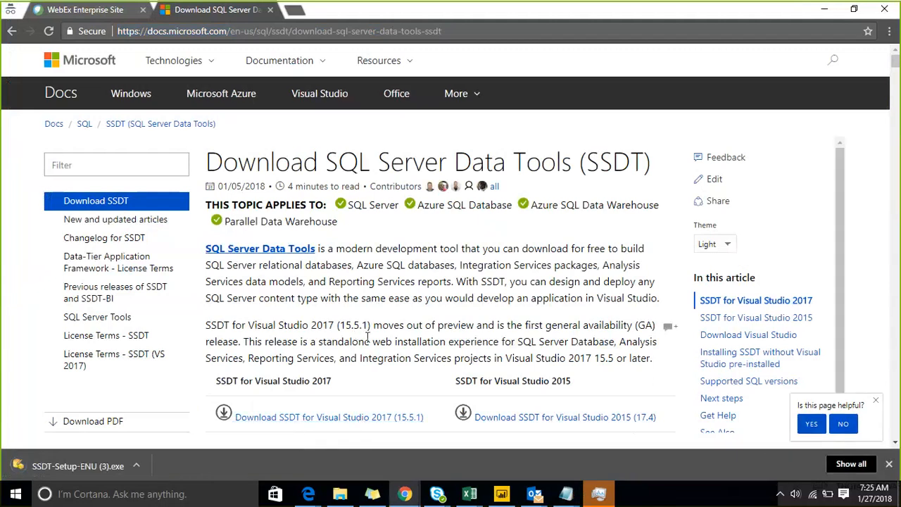
pyautogui.click(571, 495)
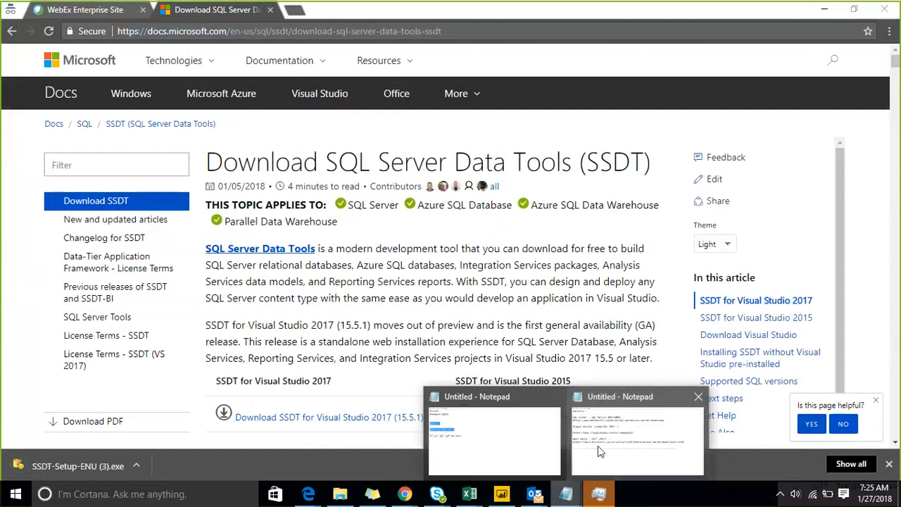
# Bring the security notes back and select the SQL Server name and download link lines.
pyautogui.click(604, 442)
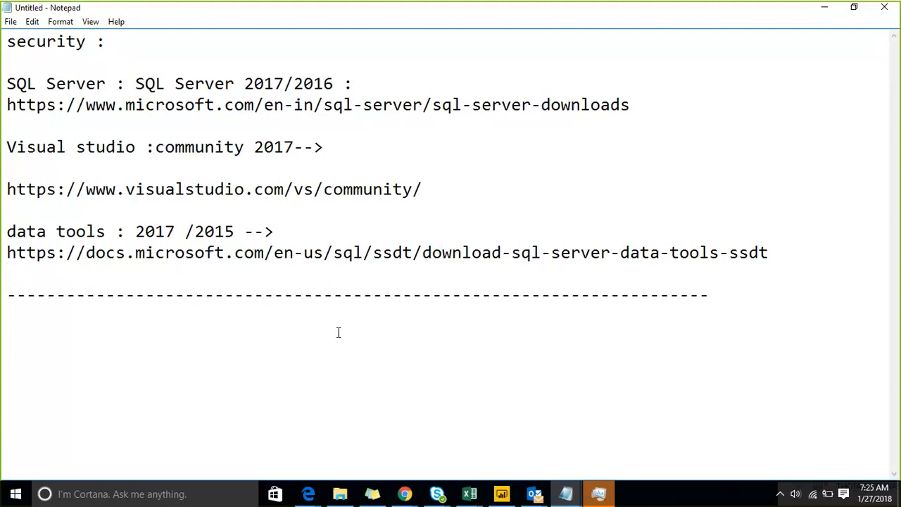
pyautogui.hotkey('ctrl', 'Home')
pyautogui.press('Down')
pyautogui.hotkey('shift', 'Down')
pyautogui.hotkey('shift', 'Down')
pyautogui.hotkey('shift', 'Down')
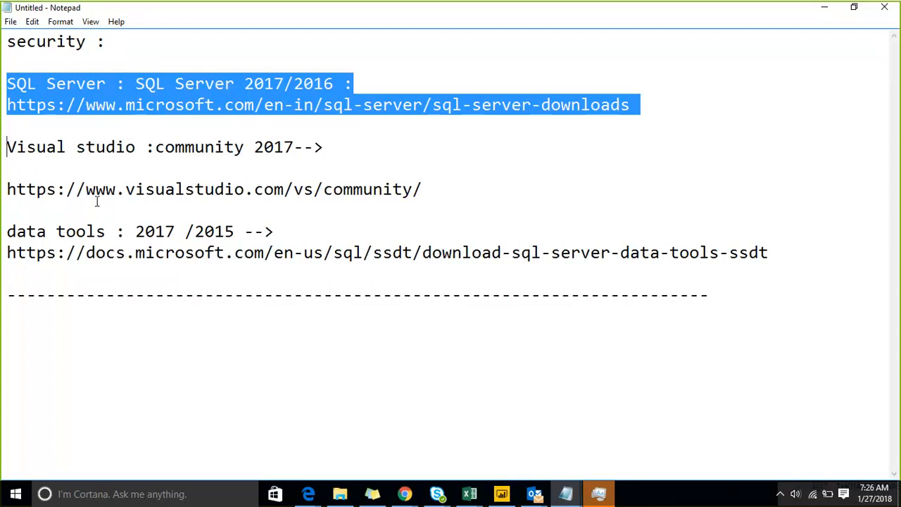
pyautogui.click(137, 231)
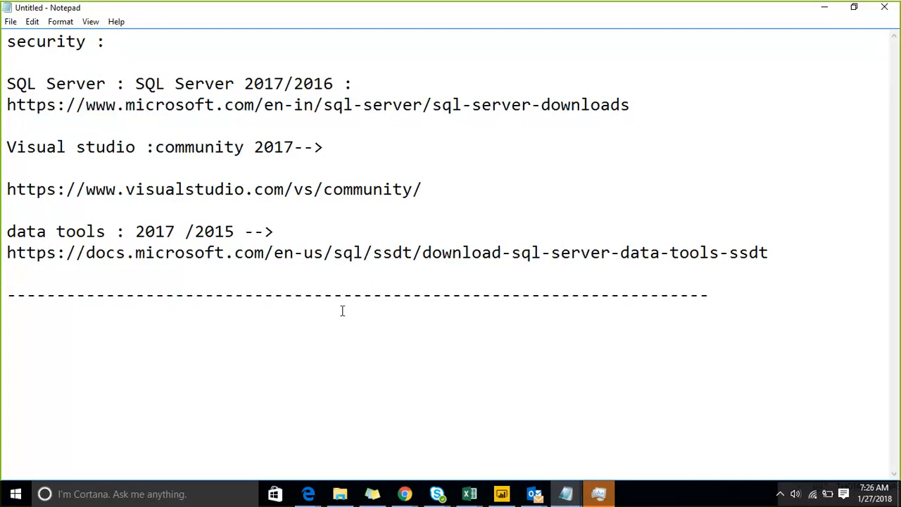
pyautogui.click(846, 252)
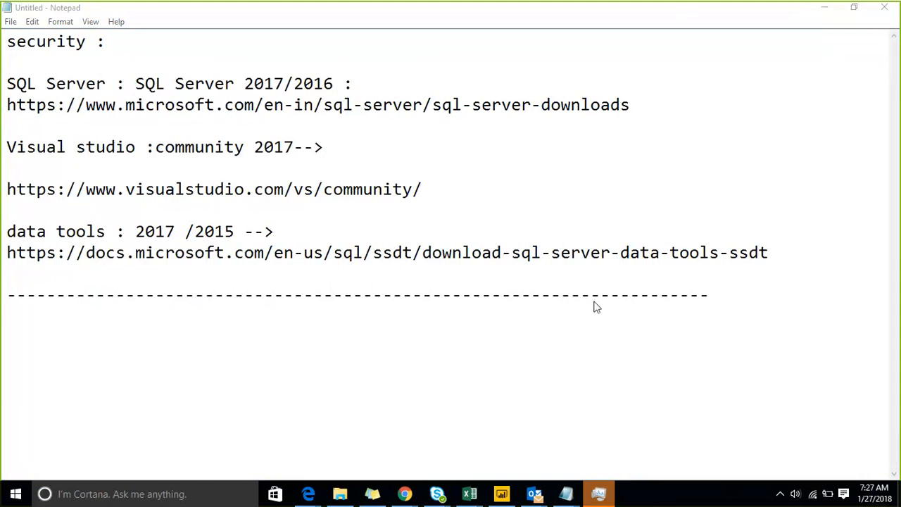
pyautogui.click(198, 316)
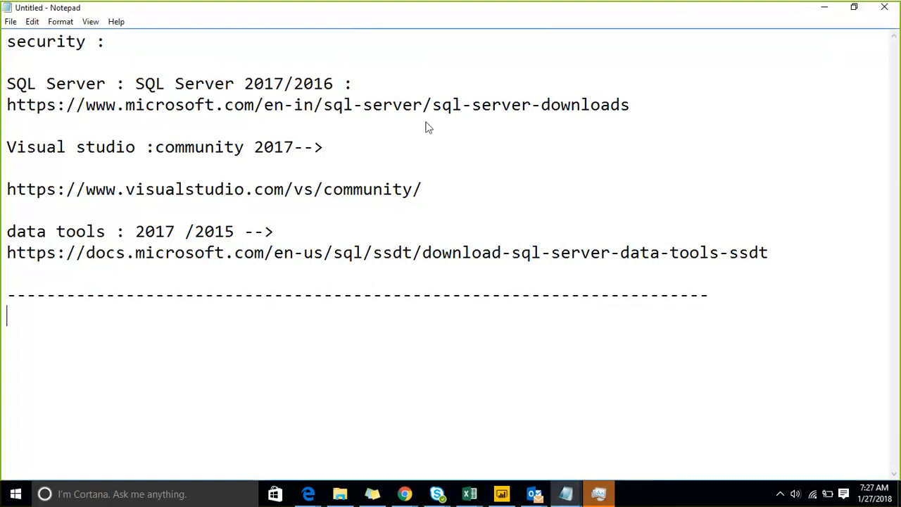
# Type the heading 'SECURITY :' on the line below the dashed divider.
pyautogui.click(205, 352)
pyautogui.press('Up')
pyautogui.write('SECURITY :')
pyautogui.press('Return')
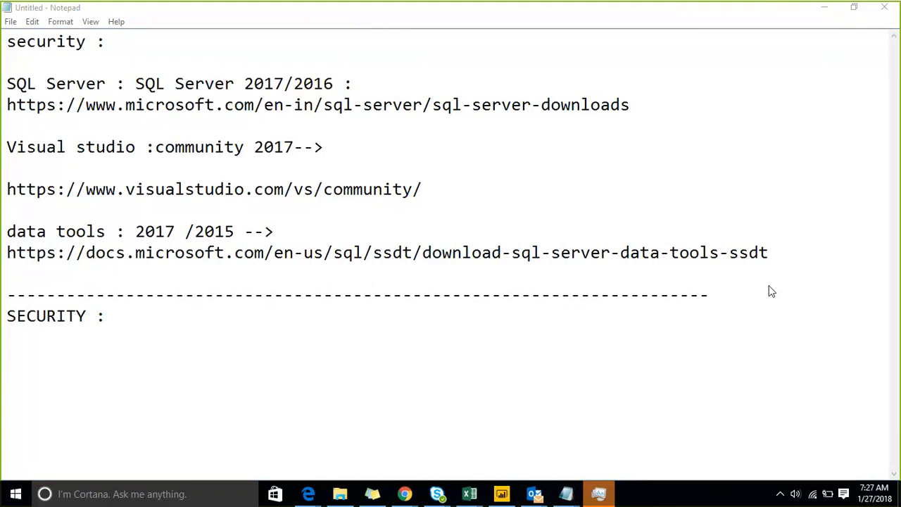
# Add 'TWO TYPES OF SECURITY' beneath it, separated by blank lines.
pyautogui.click(240, 341)
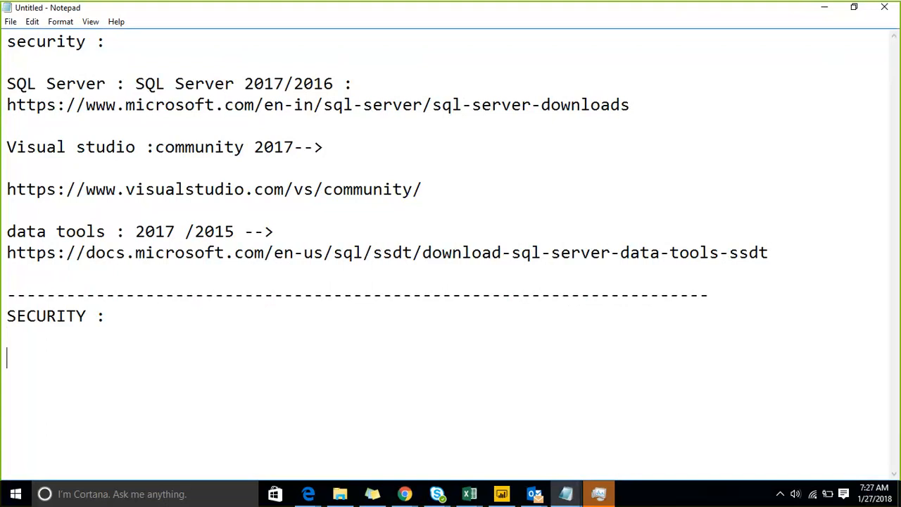
pyautogui.write('TWO TYP')
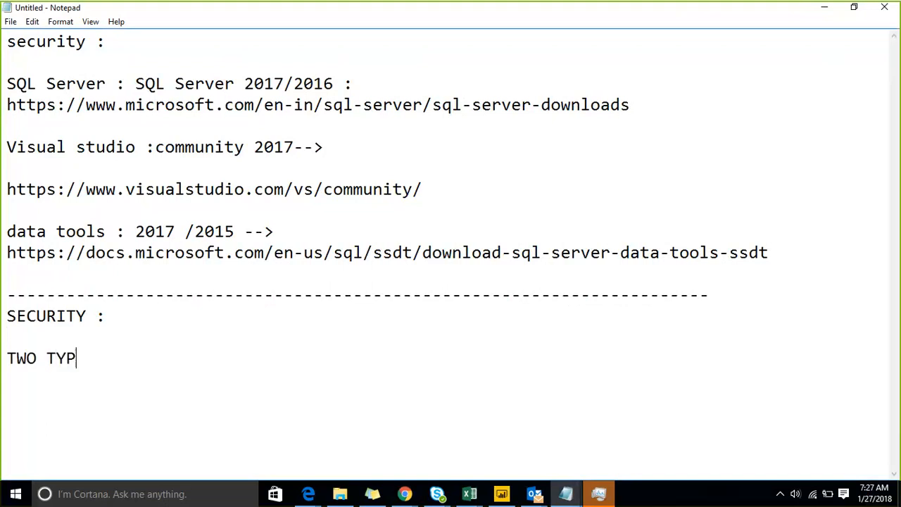
pyautogui.write('ES OF SECURITY:')
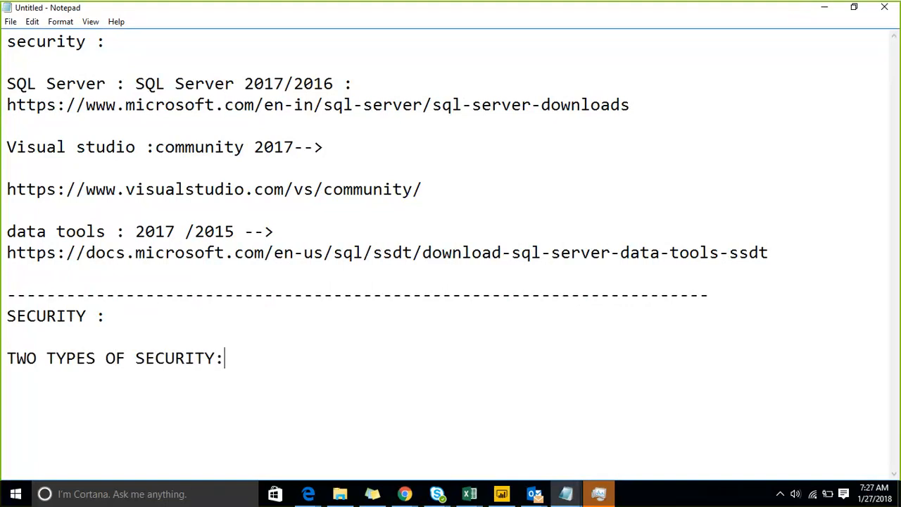
pyautogui.click(240, 340)
pyautogui.press('Up')
pyautogui.press('Down')
pyautogui.press('Return')
pyautogui.press('Return')
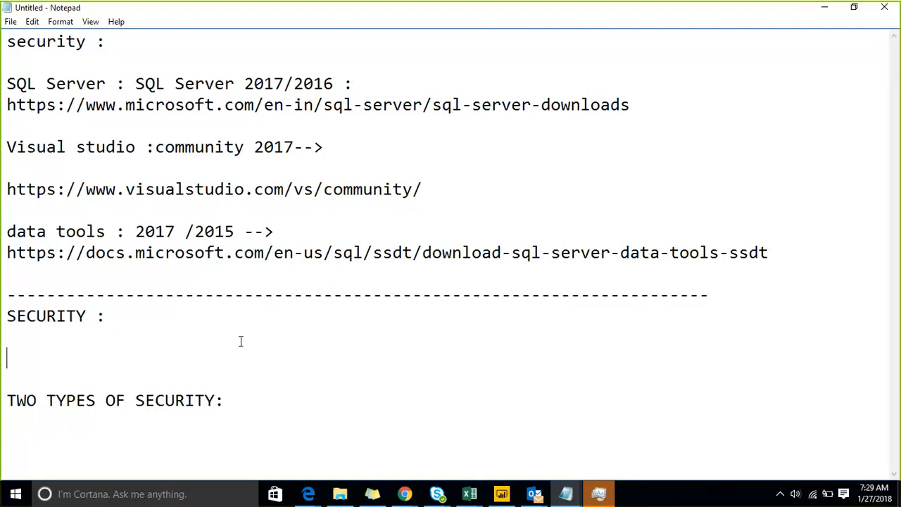
# Under 'SECURITY :', type 'iT WILL SHOW /HIDE THE DATA BASED ONB THE USER PRIVILAGES'.
pyautogui.write('iT WILL H')
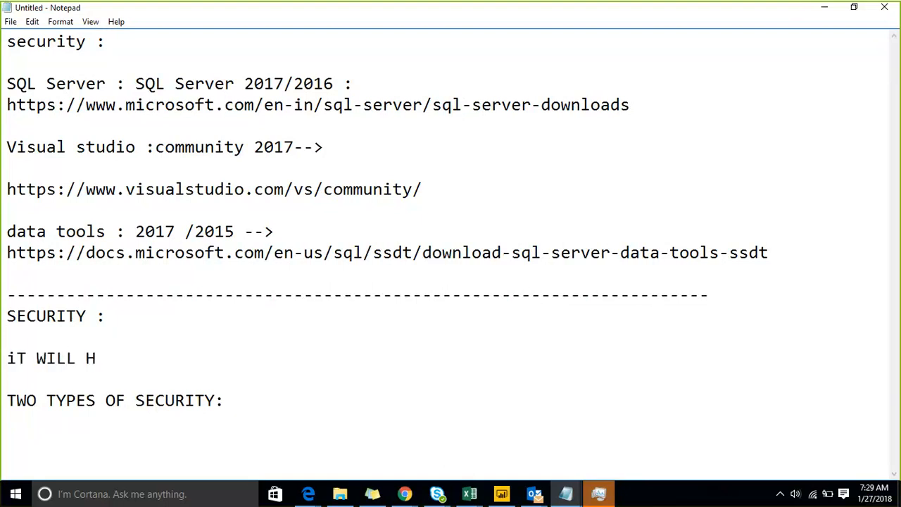
pyautogui.press('BackSpace')
pyautogui.write('SHOW /HIDE T')
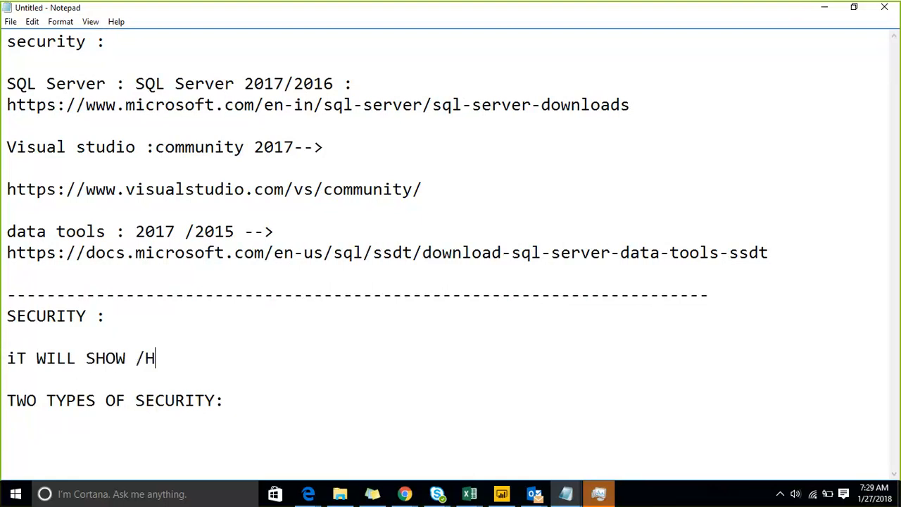
pyautogui.write('HE DATA BAS')
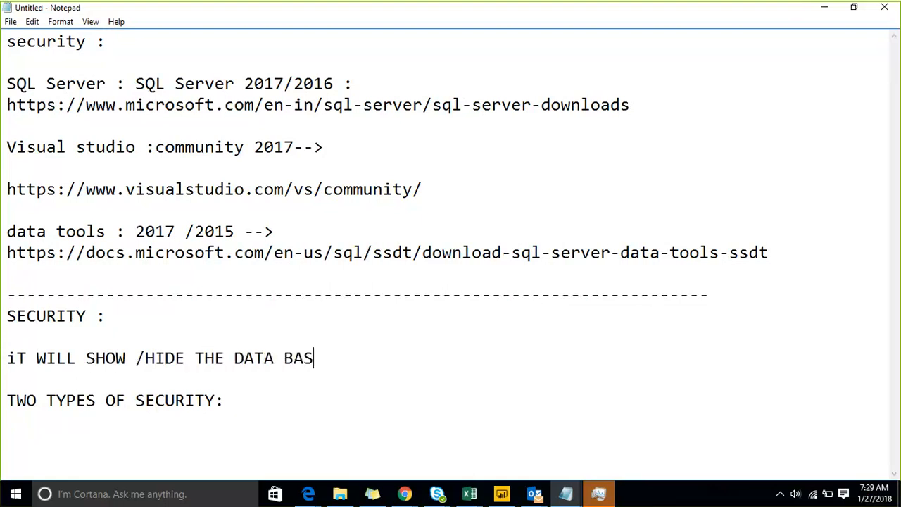
pyautogui.write('ED ONB THE USE')
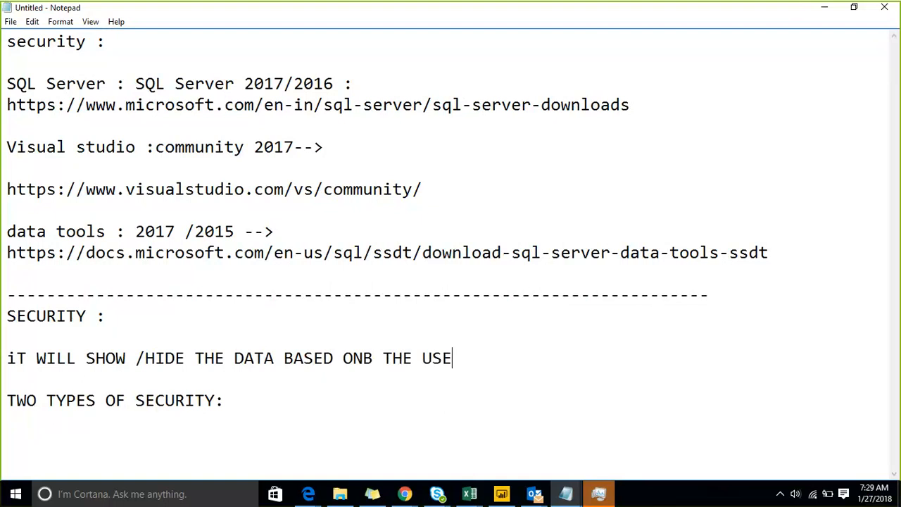
pyautogui.write('R PRIVILAGES')
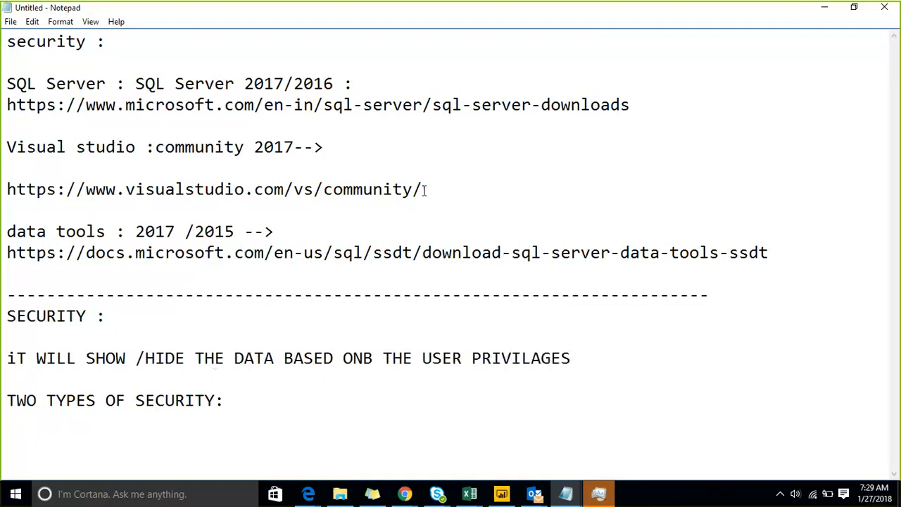
pyautogui.click(593, 118)
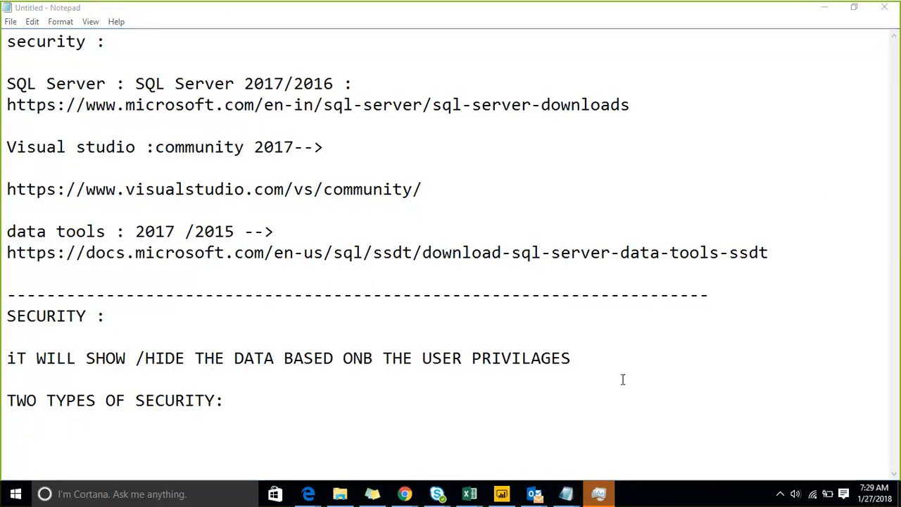
# Return to the notes below the privileges line.
pyautogui.click(602, 370)
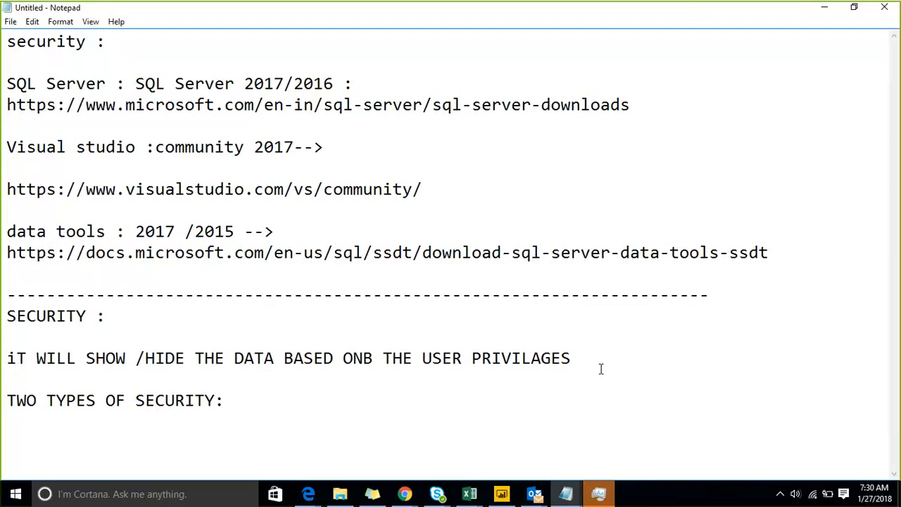
# Prefix the definition line with 'iN POWER BI REFERS'.
pyautogui.press('Up')
pyautogui.press('Up')
pyautogui.press('Down')
pyautogui.press('Up')
pyautogui.press('Up')
pyautogui.press('Right')
pyautogui.press('Down')
pyautogui.press('Down')
pyautogui.press('Down')
pyautogui.press('Up')
pyautogui.write('iN P')
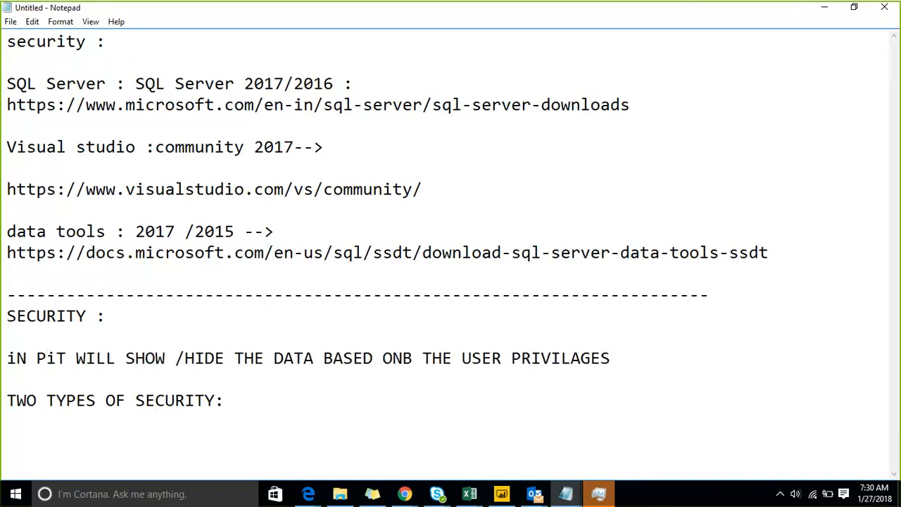
pyautogui.write('OWER BUI')
pyautogui.press('BackSpace')
pyautogui.press('BackSpace')
pyautogui.press('BackSpace')
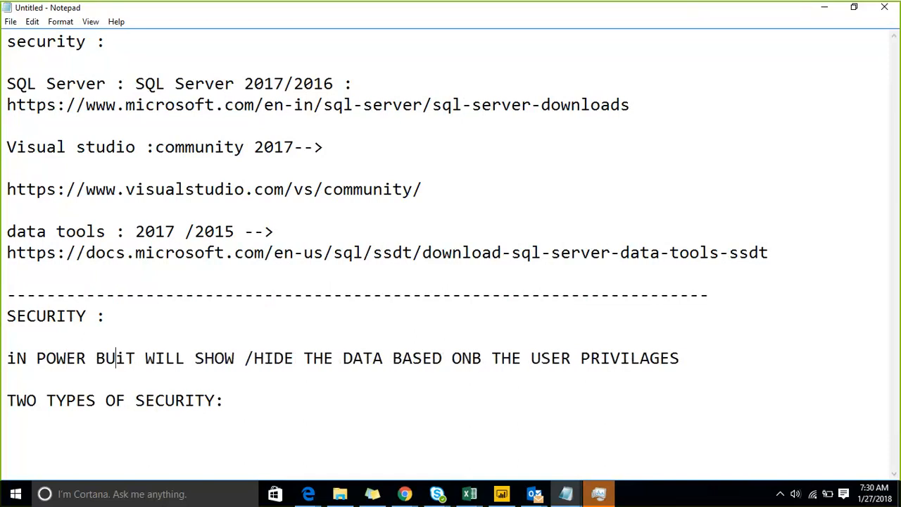
pyautogui.write('I REFERS')
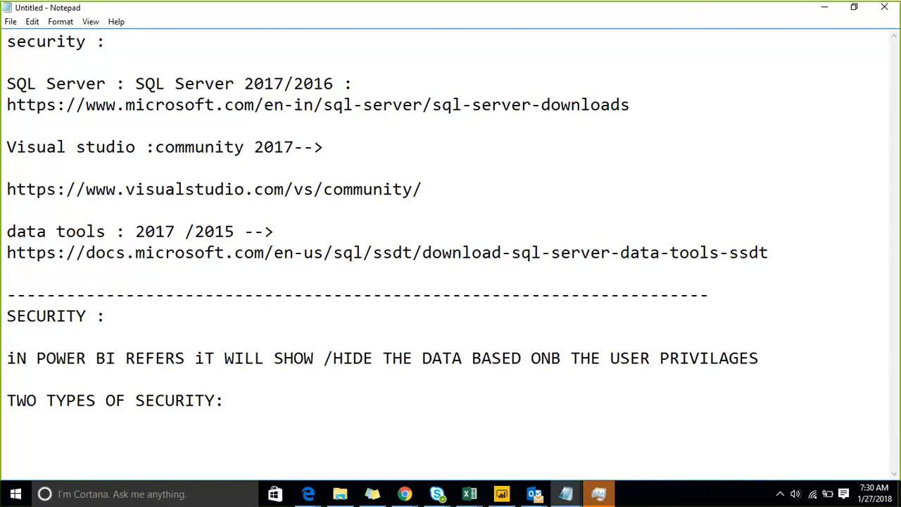
# Replace 'iT WILL' with 'HOW/WHAT' and insert 'TO' before SHOW.
pyautogui.hotkey('shift', 'Right')
pyautogui.hotkey('shift', 'Right')
pyautogui.hotkey('shift', 'Right')
pyautogui.hotkey('shift', 'Right')
pyautogui.hotkey('shift', 'Right')
pyautogui.hotkey('shift', 'Right')
pyautogui.hotkey('shift', 'Right')
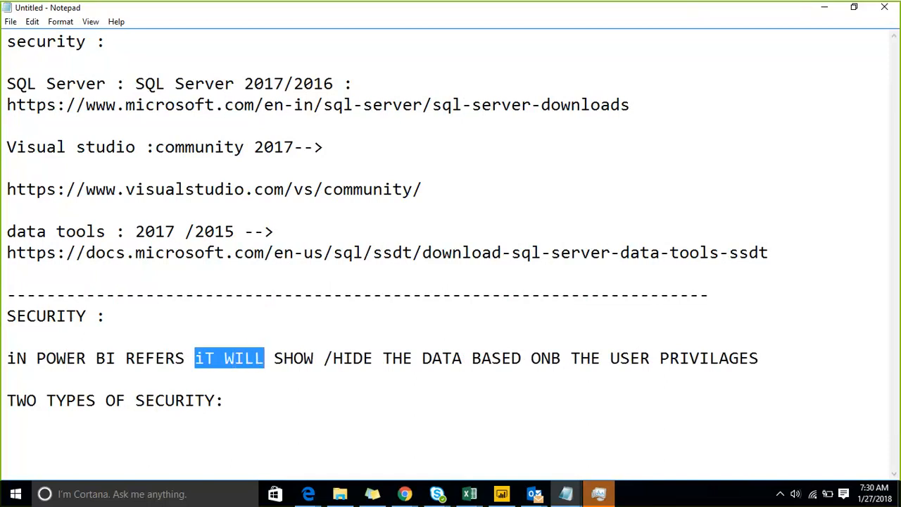
pyautogui.press('BackSpace')
pyautogui.write('HOW')
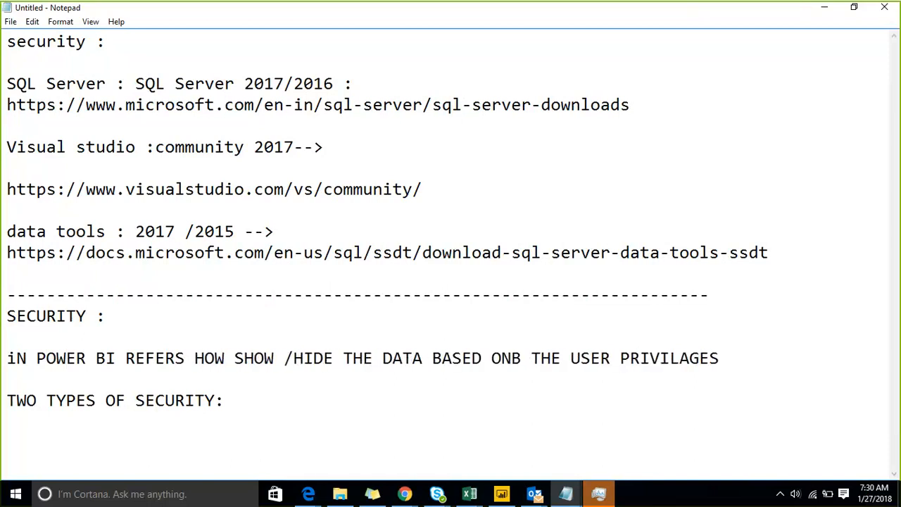
pyautogui.write('/WHAT')
pyautogui.press('Right')
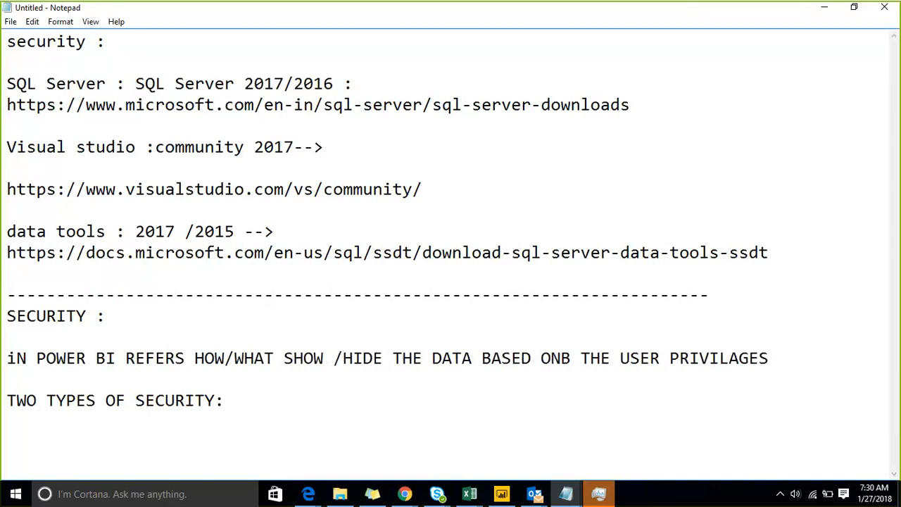
pyautogui.write('TO')
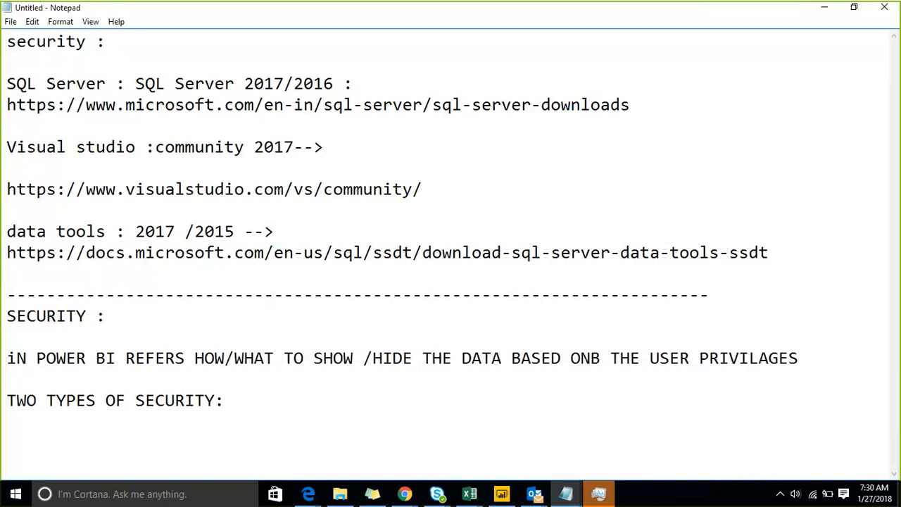
pyautogui.click(600, 368)
# Insert a 'why ?' line above the two-types heading.
pyautogui.press('Up')
pyautogui.press('Up')
pyautogui.press('Down')
pyautogui.press('Down')
pyautogui.press('Up')
pyautogui.press('Up')
pyautogui.press('Return')
pyautogui.press('Return')
pyautogui.press('Up')
pyautogui.write('why ')
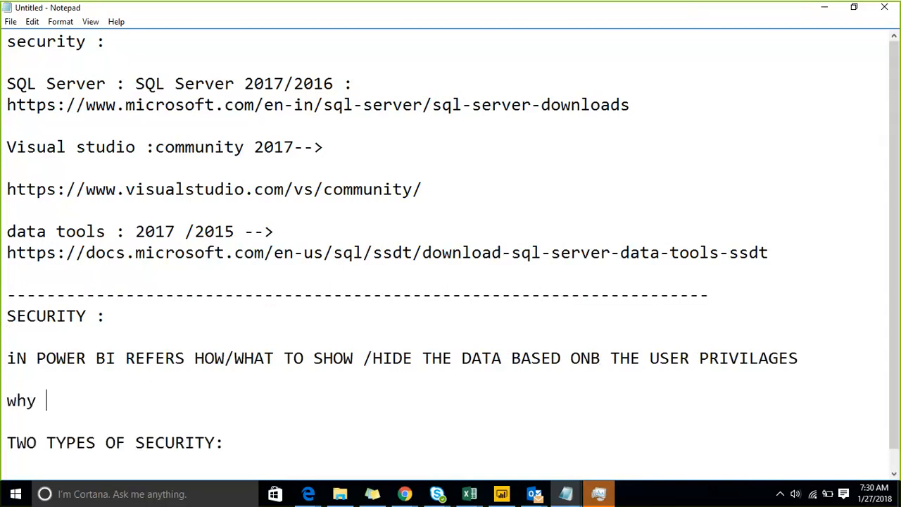
pyautogui.write('?')
# Answer it with 'to maintain integrity' and '--to implement performance' on separate lines.
pyautogui.press('Return')
pyautogui.press('Return')
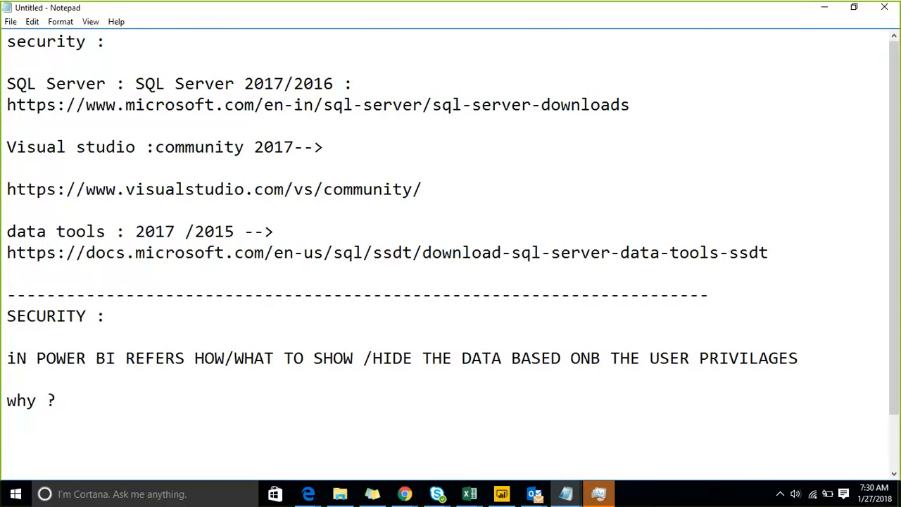
pyautogui.write('to maintain i')
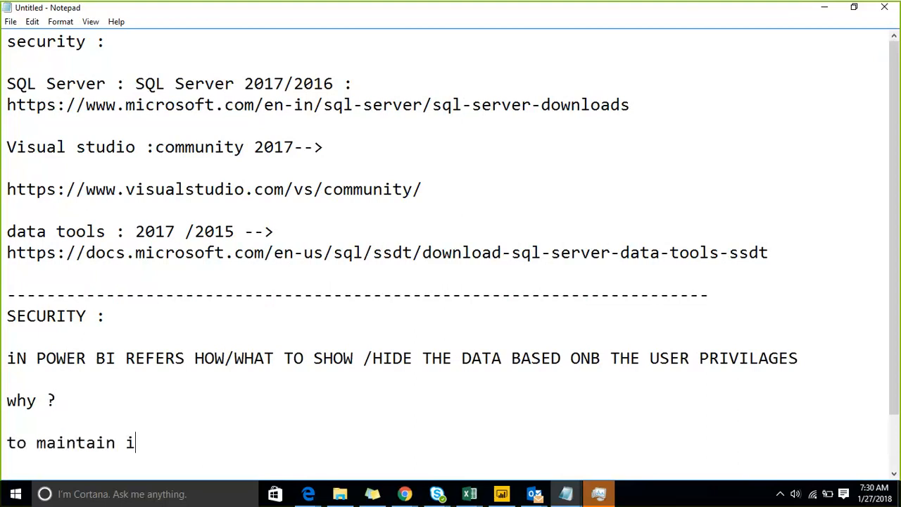
pyautogui.write('ntegrity')
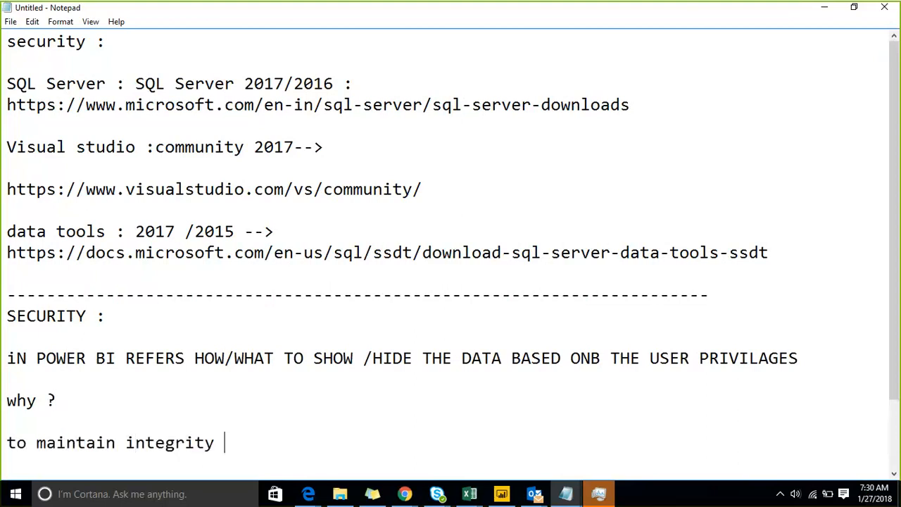
pyautogui.press('Return')
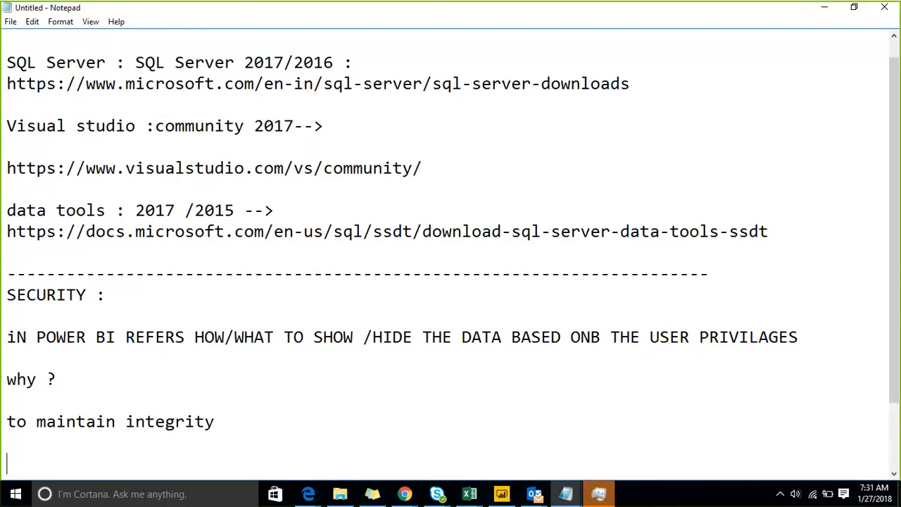
pyautogui.write('--to implemnne')
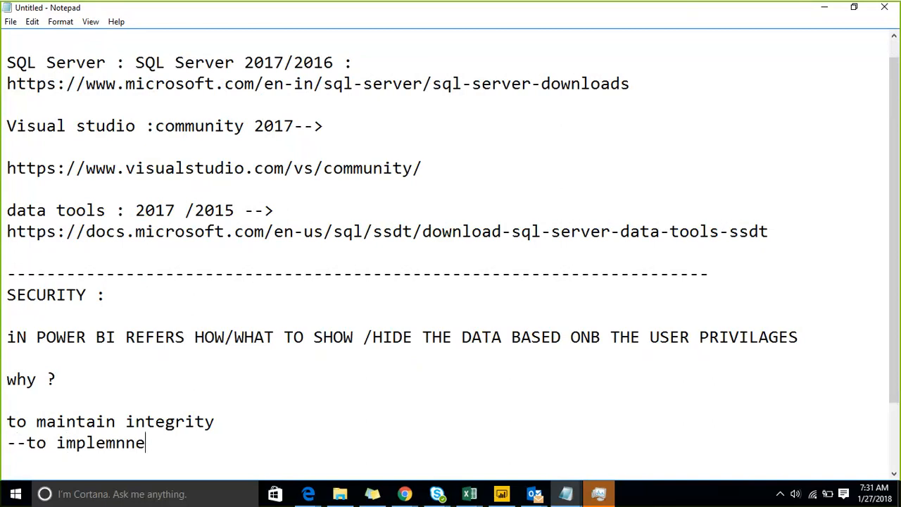
pyautogui.press('BackSpace')
pyautogui.press('BackSpace')
pyautogui.press('BackSpace')
pyautogui.write('ent performance')
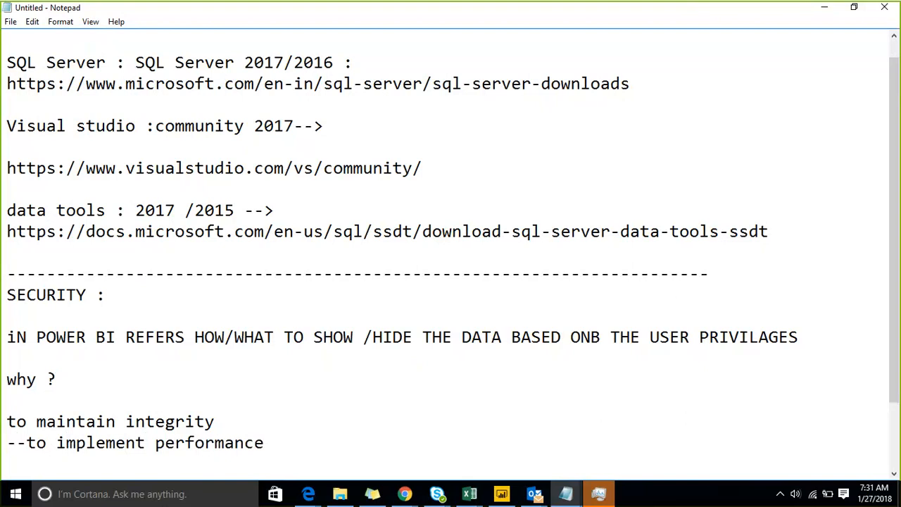
# Type 'two types of security', a blank line, then 'Role based' and 'Row based'.
pyautogui.press('Return')
pyautogui.press('Return')
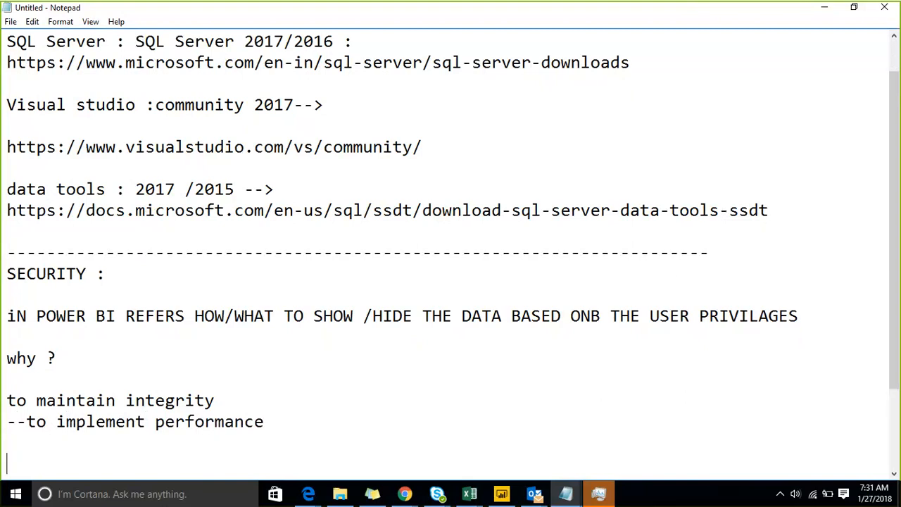
pyautogui.write('two ty')
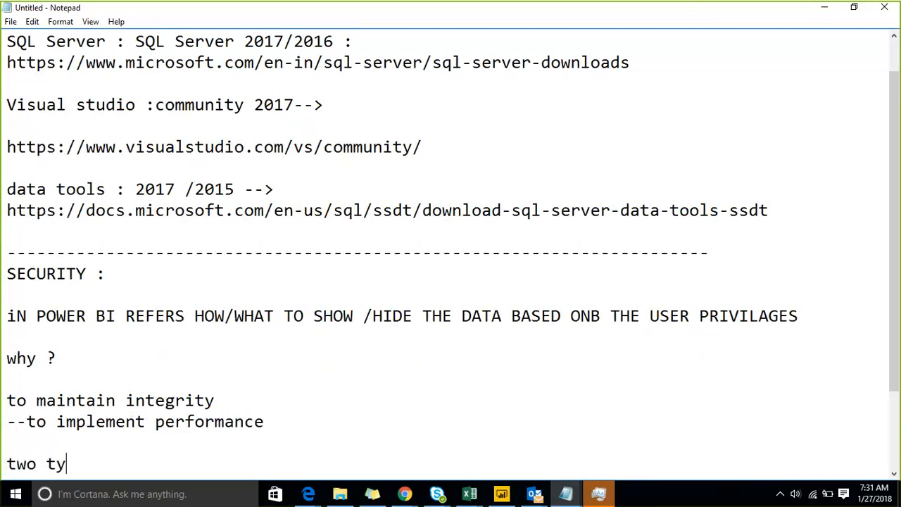
pyautogui.write('pes of security:')
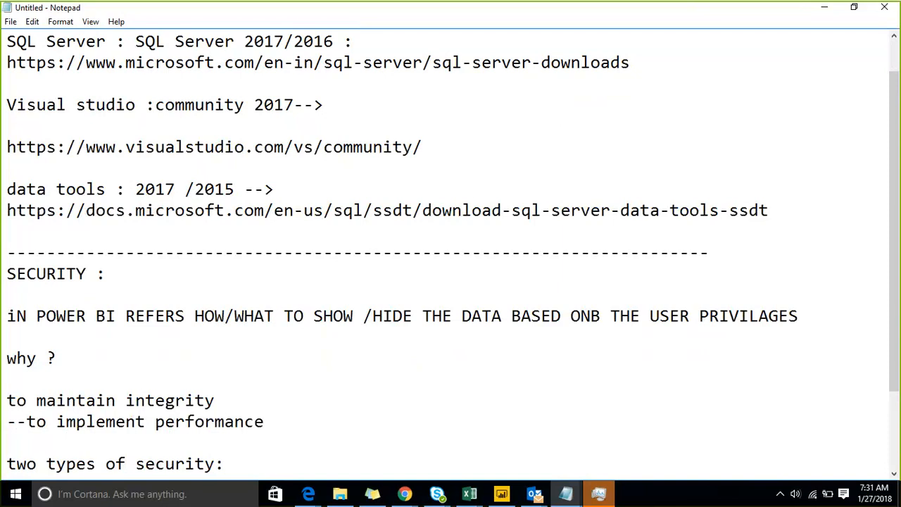
pyautogui.press('Return')
pyautogui.press('Return')
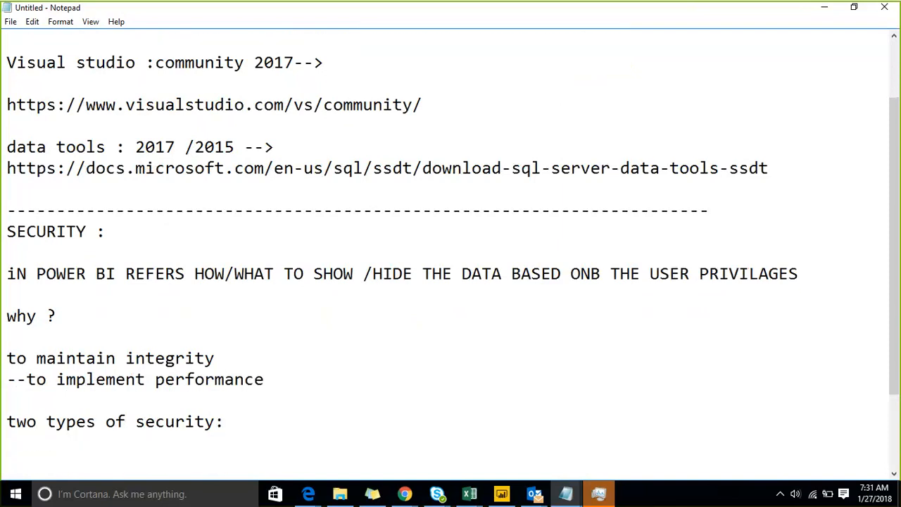
pyautogui.write('Role based')
pyautogui.press('Return')
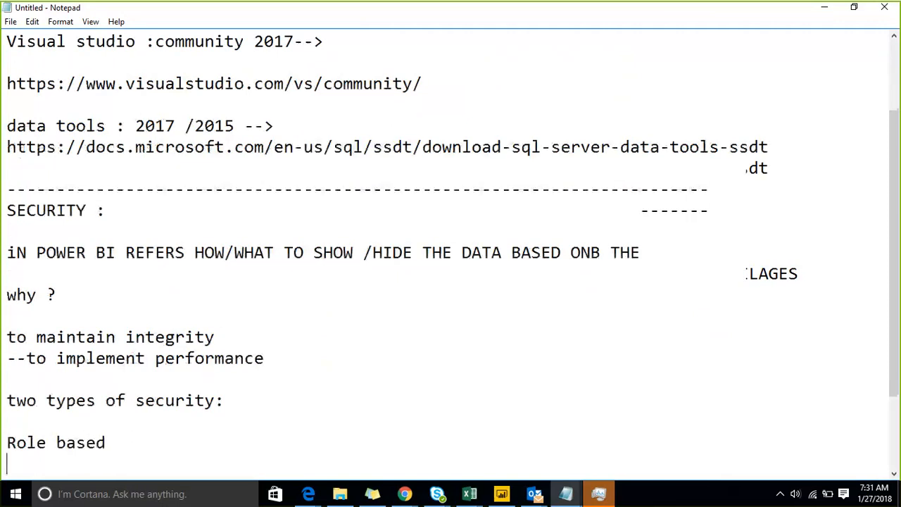
pyautogui.write('Row v')
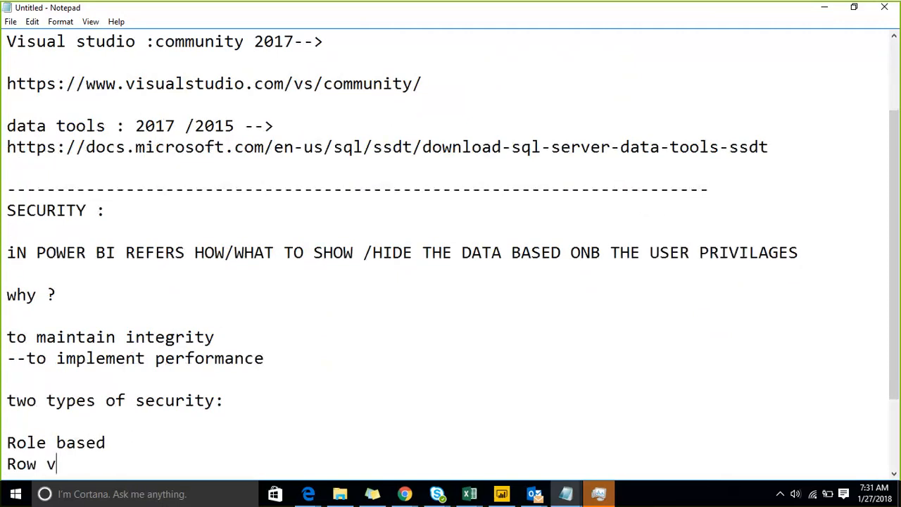
pyautogui.press('BackSpace')
pyautogui.write('based')
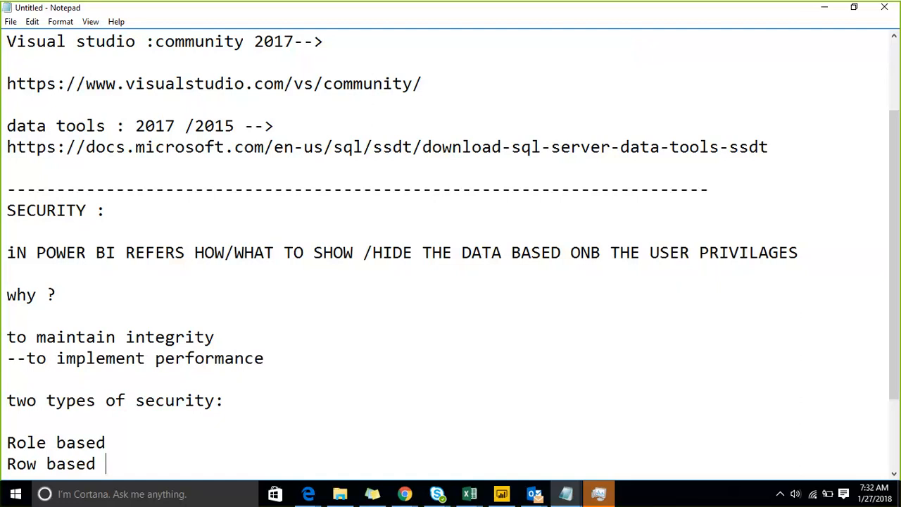
# Add two '--->' arrow lines below 'Role based'.
pyautogui.press('Up')
pyautogui.press('Return')
pyautogui.press('Return')
pyautogui.press('Return')
pyautogui.press('Return')
pyautogui.press('Up')
pyautogui.press('Up')
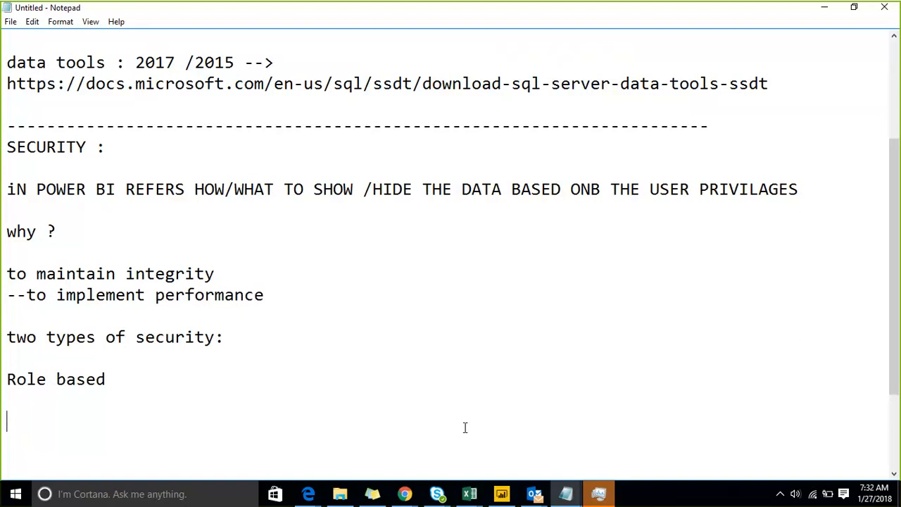
pyautogui.write('--->')
pyautogui.press('Return')
pyautogui.press('Return')
pyautogui.write('---')
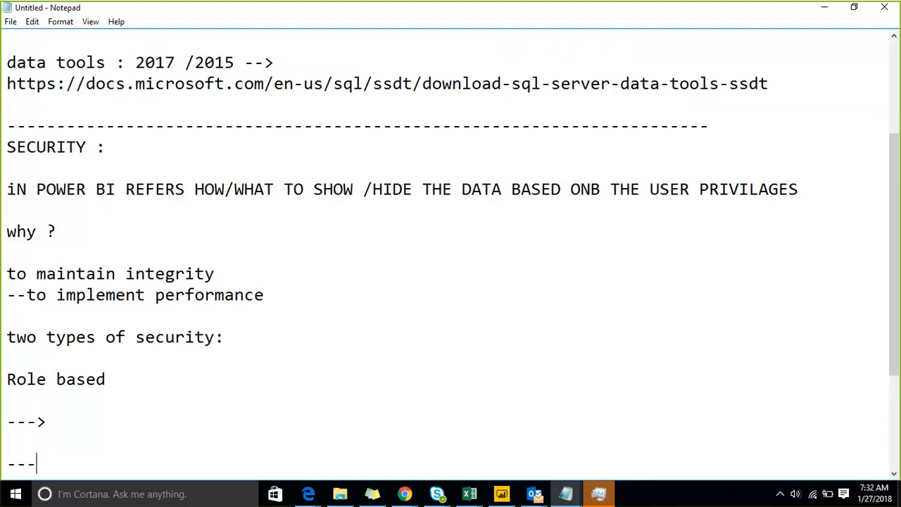
pyautogui.write('>')
pyautogui.press('Up')
pyautogui.press('Up')
# After the first arrow, write 'If we want to show/hide -provide access for set of data for multiple people'.
pyautogui.click(104, 420)
pyautogui.write('If we want to s')
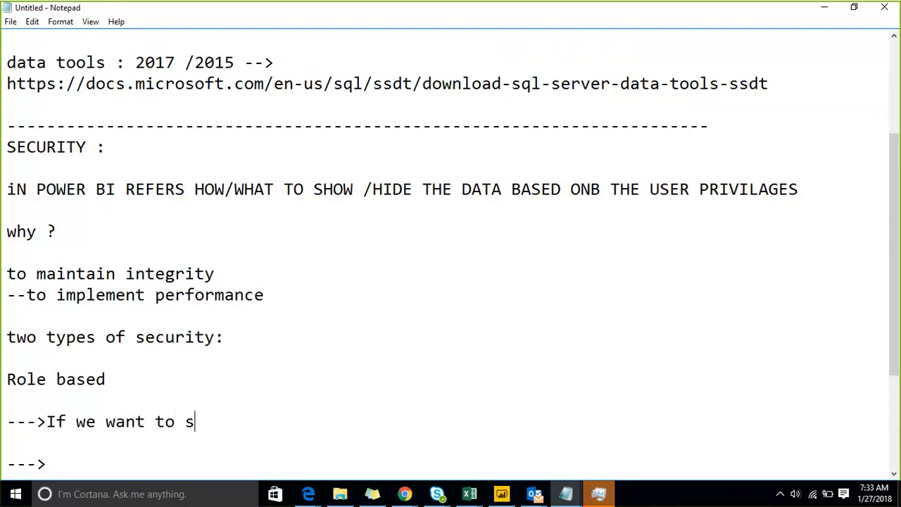
pyautogui.write('how/ho')
pyautogui.press('BackSpace')
pyautogui.write('ide ')
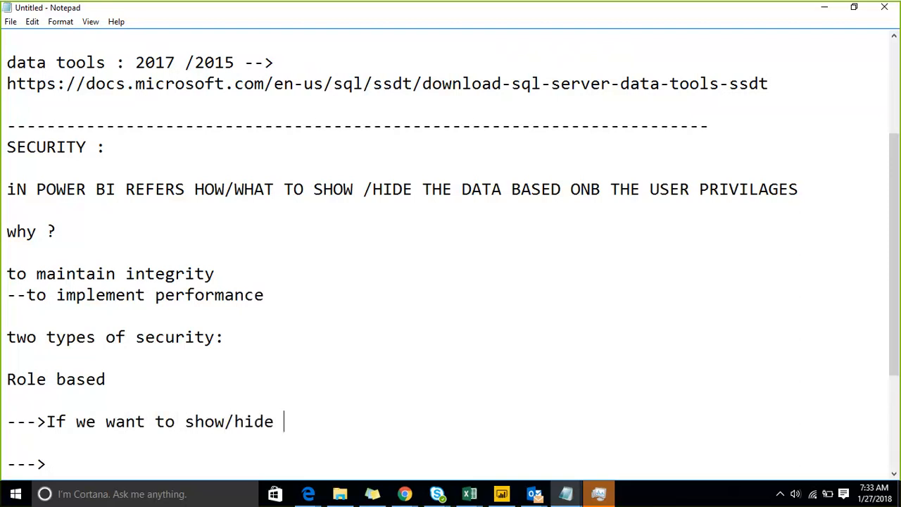
pyautogui.write('-provide acces')
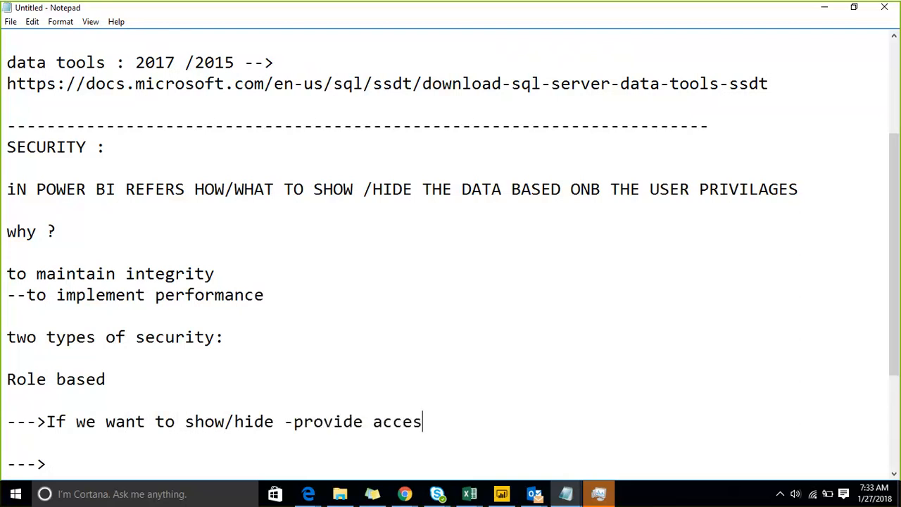
pyautogui.write('s for set of data ')
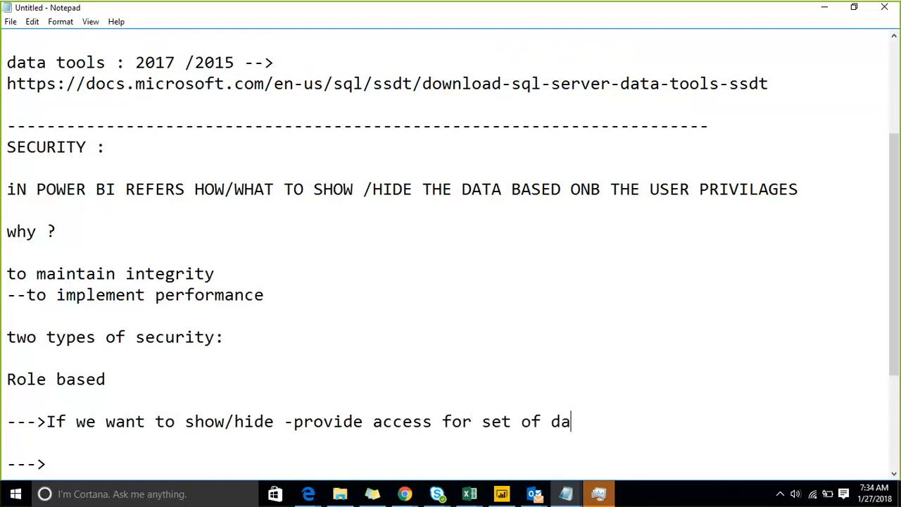
pyautogui.write('for mu')
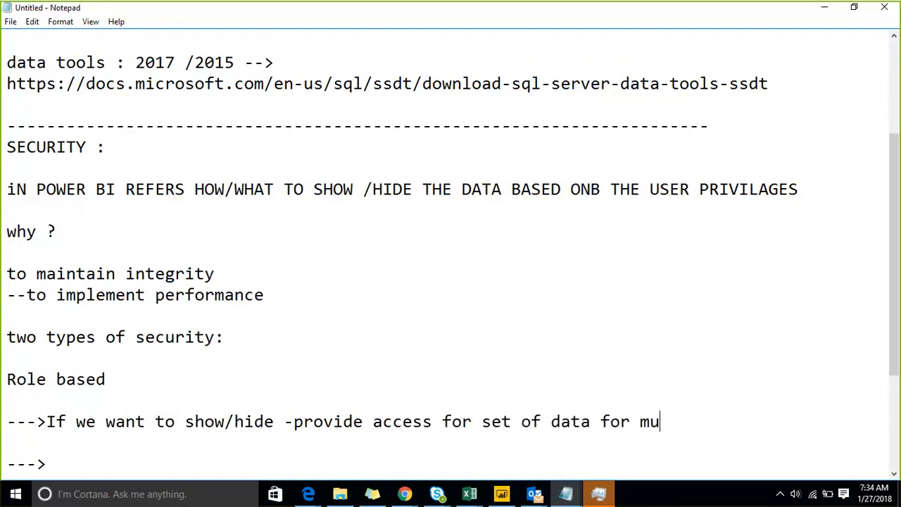
pyautogui.write('ltiple people')
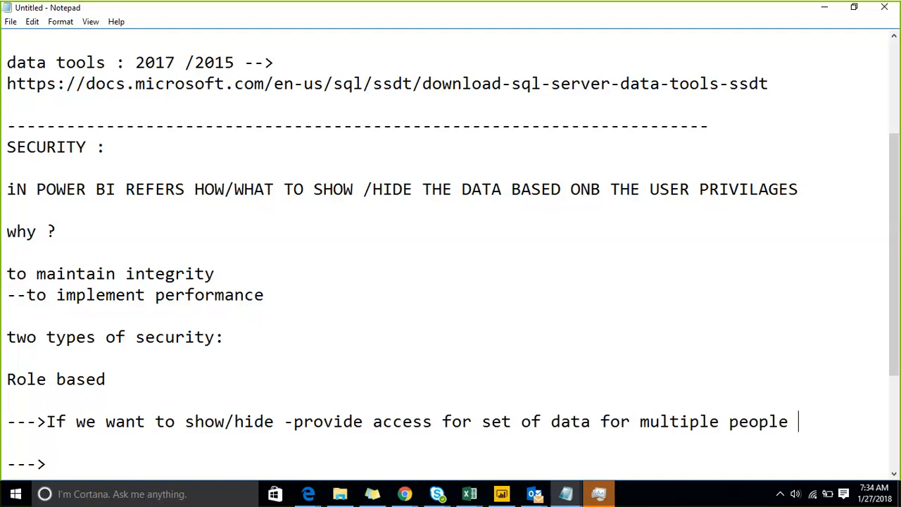
pyautogui.click(286, 417)
pyautogui.press('End')
pyautogui.click(72, 437)
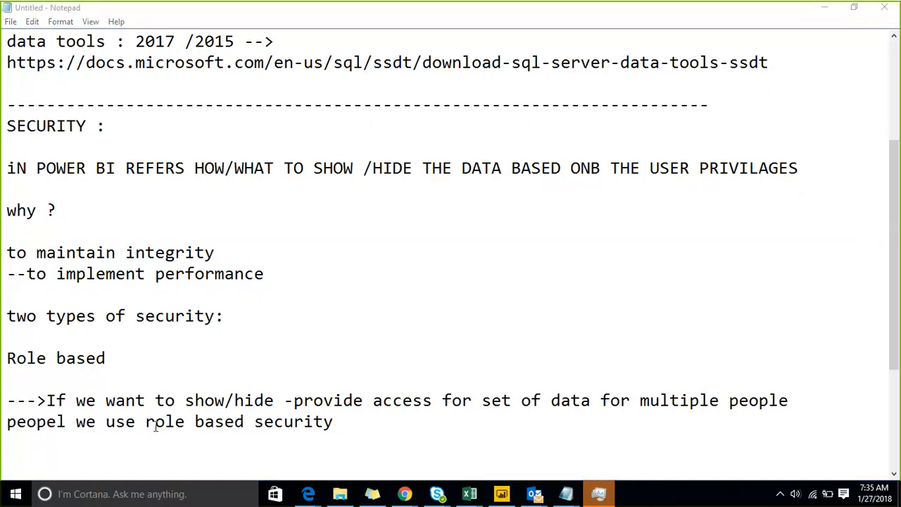
# Add a '--->how to implement ?' heading below the role-based explanation.
pyautogui.click(125, 441)
pyautogui.press('Return')
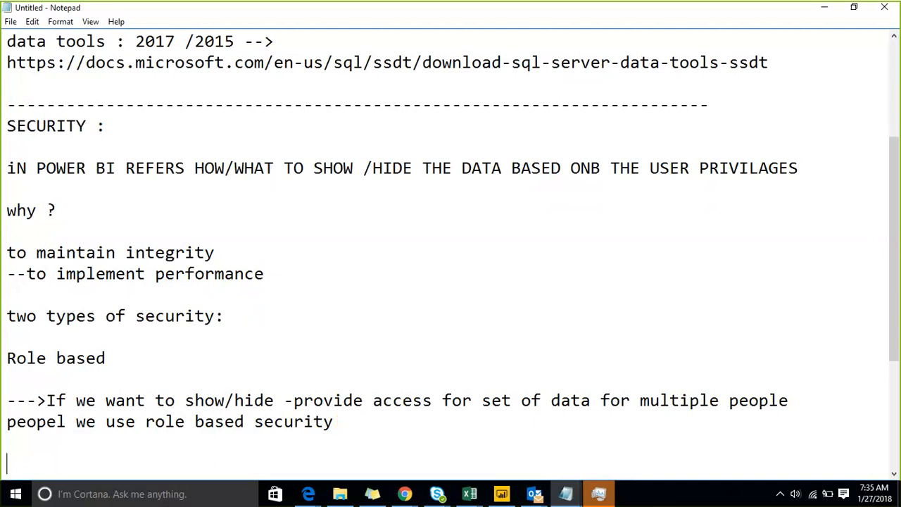
pyautogui.write('--->')
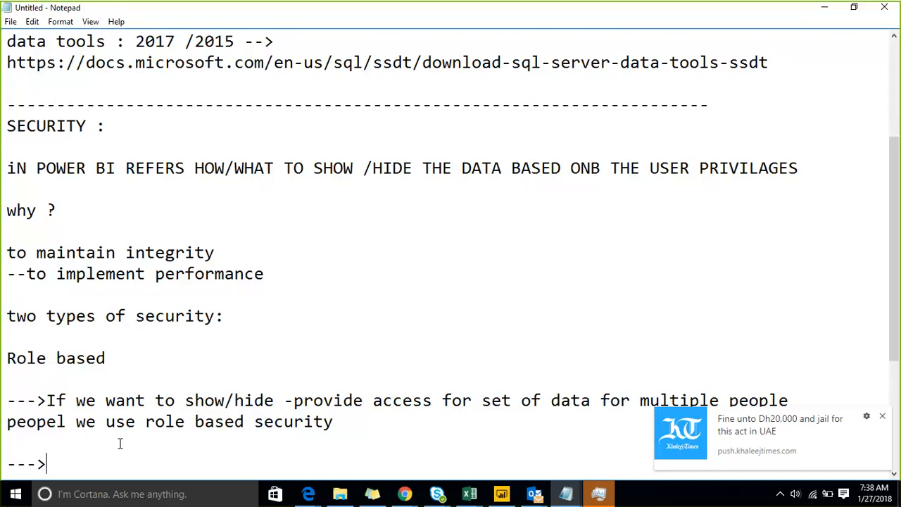
pyautogui.write('when to se')
pyautogui.press('BackSpace')
pyautogui.press('BackSpace')
pyautogui.press('BackSpace')
pyautogui.press('BackSpace')
pyautogui.press('BackSpace')
pyautogui.press('BackSpace')
pyautogui.press('BackSpace')
pyautogui.press('BackSpace')
pyautogui.press('BackSpace')
pyautogui.write('how to imple')
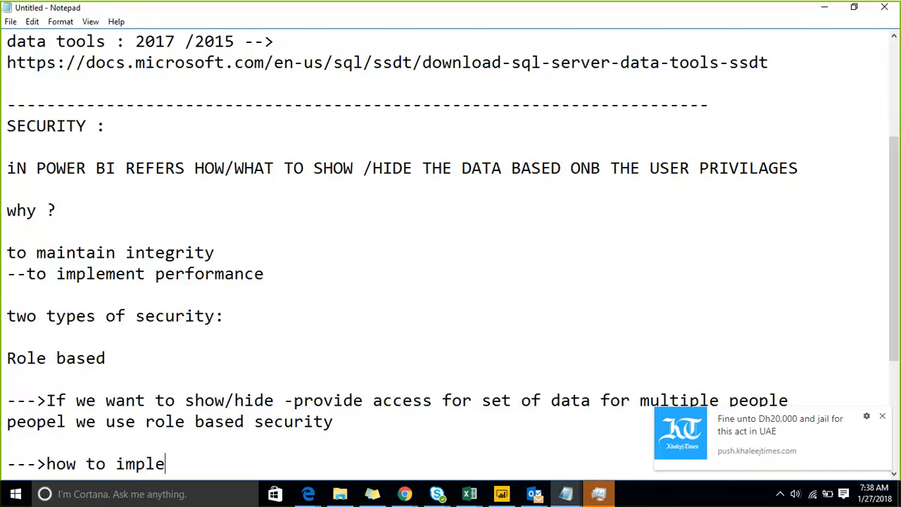
pyautogui.write('ment ?')
pyautogui.press('Return')
pyautogui.press('Return')
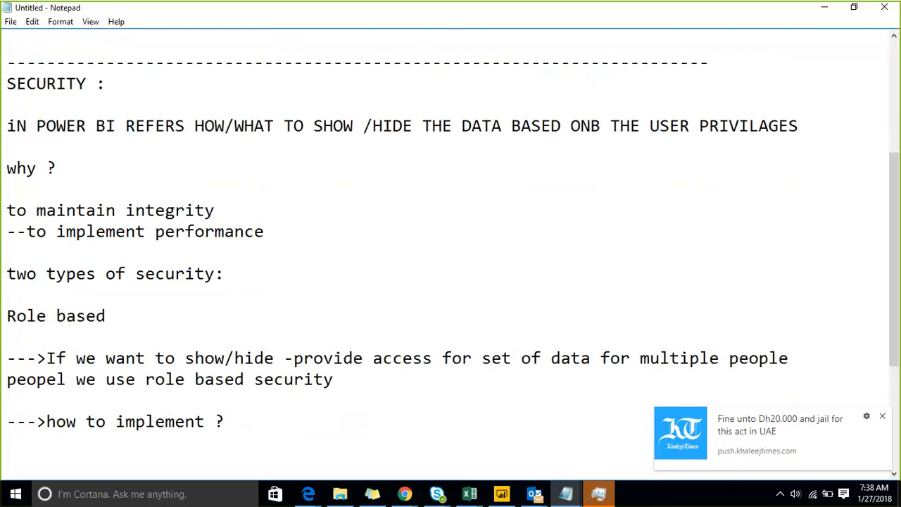
# List steps 1) create a role, 2) provide a condition for that role, 3) test it, 4) deploy it.
pyautogui.write('1)We nee dto create a role')
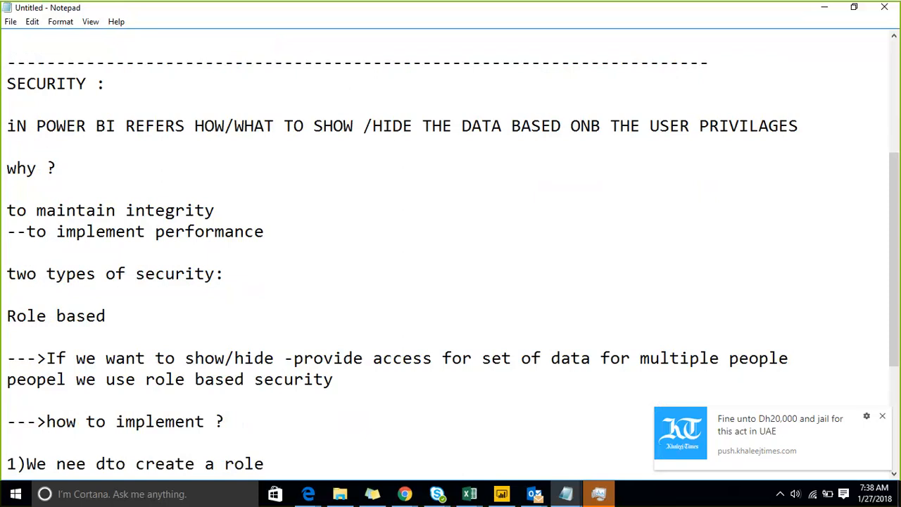
pyautogui.press('Return')
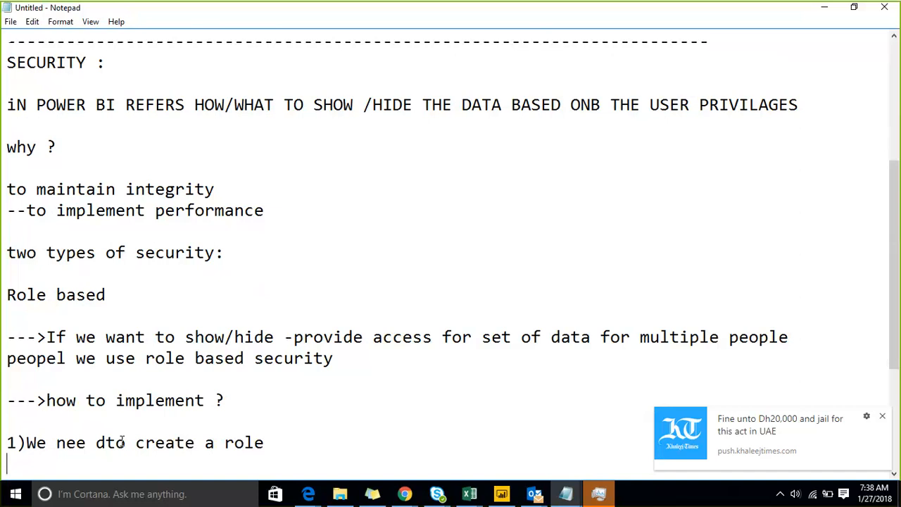
pyautogui.press('Return')
pyautogui.write('2)we ')
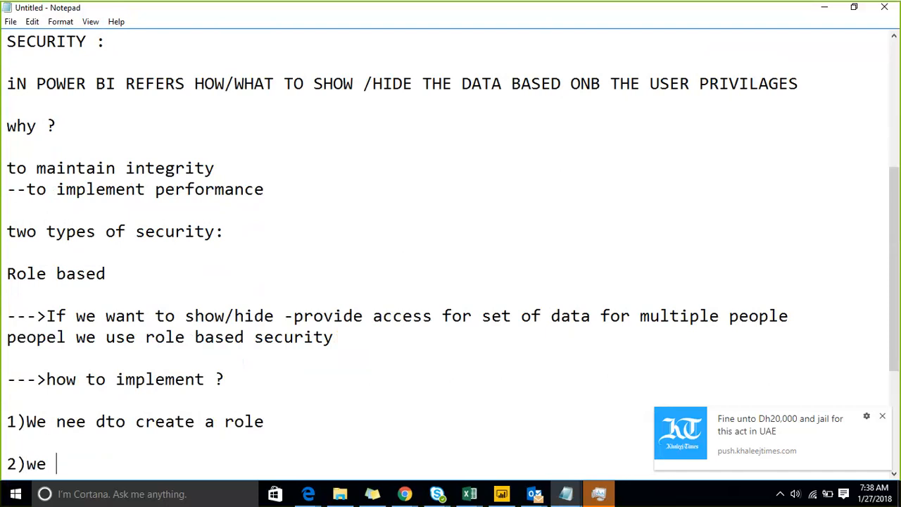
pyautogui.write('need to pr')
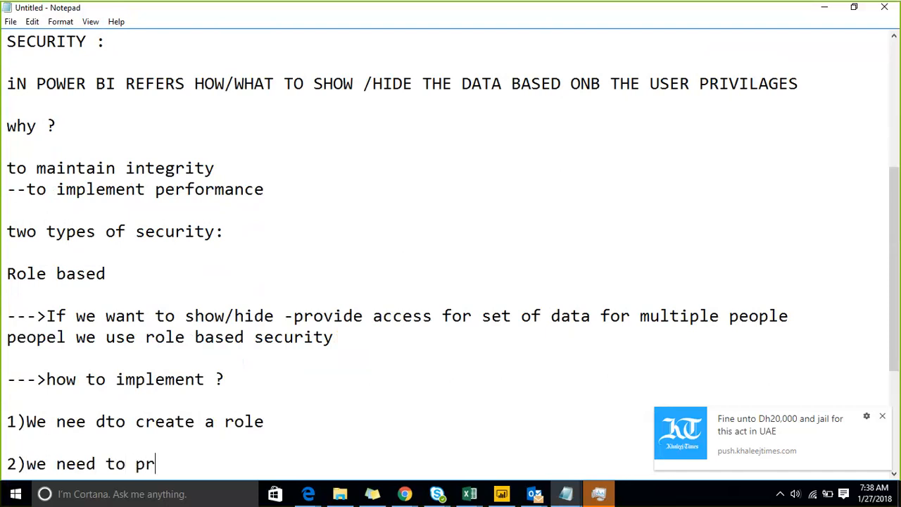
pyautogui.write('ovide a conditi')
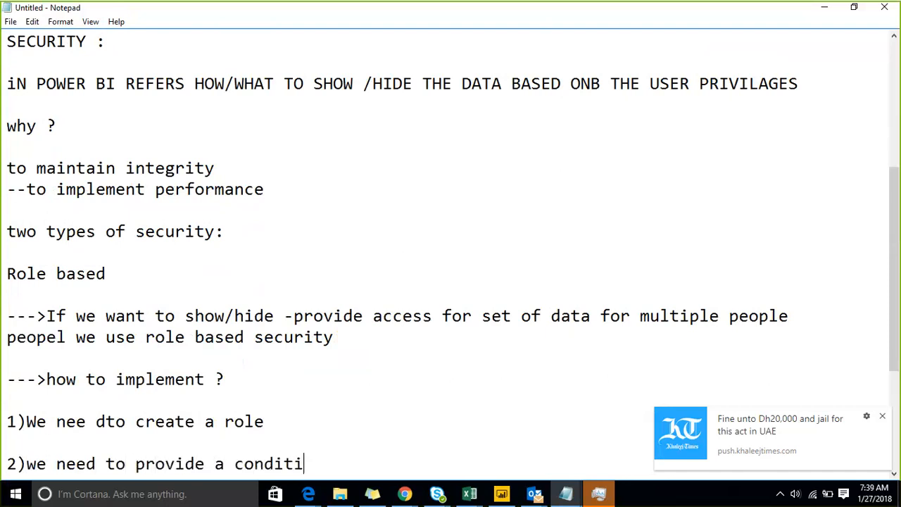
pyautogui.write('on for th')
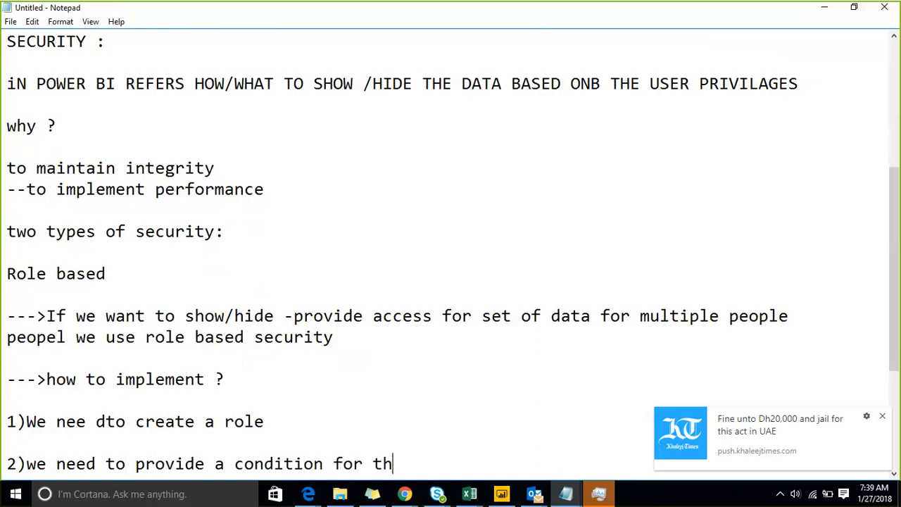
pyautogui.write('at rolw')
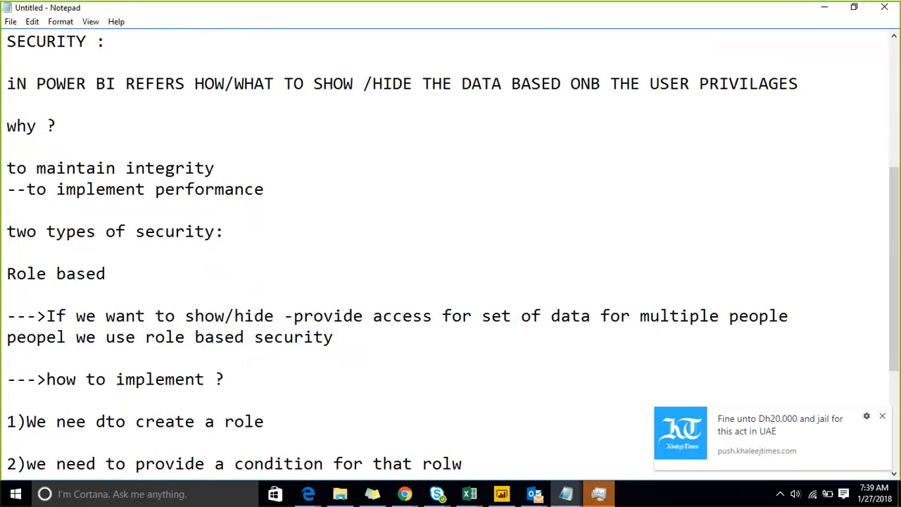
pyautogui.press('BackSpace')
pyautogui.write('e')
pyautogui.press('Return')
pyautogui.press('Return')
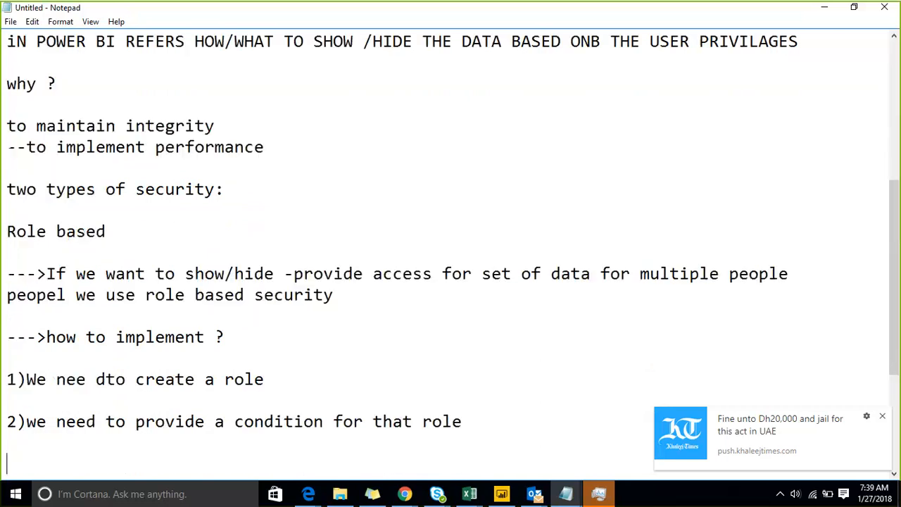
pyautogui.write('3) test it')
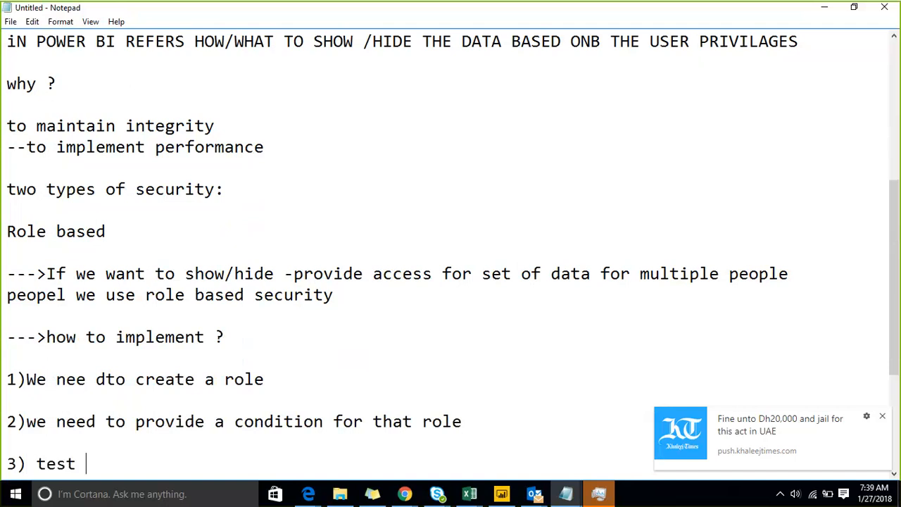
pyautogui.press('Return')
pyautogui.press('Return')
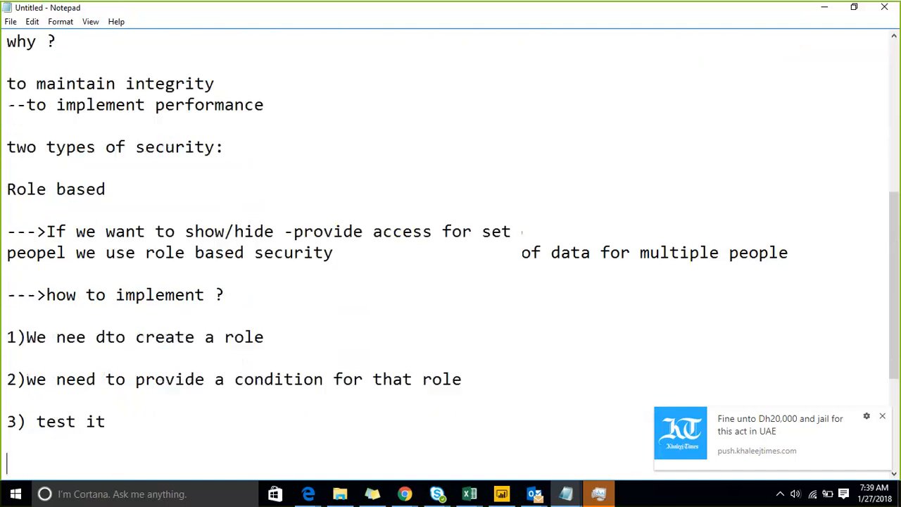
pyautogui.write('4)d')
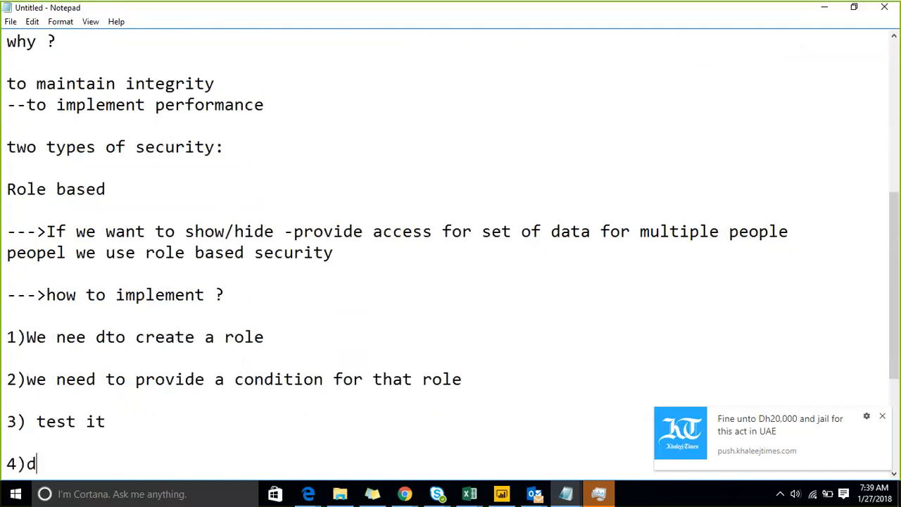
pyautogui.write('eploy it')
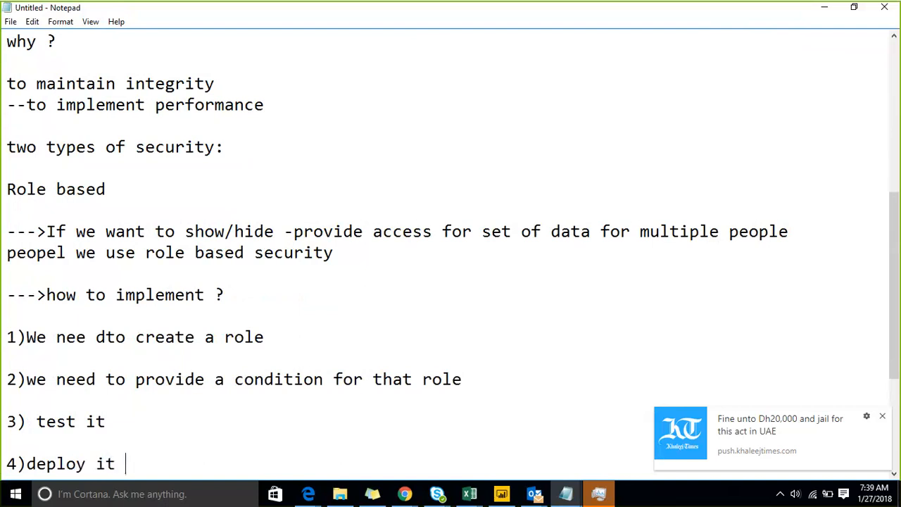
pyautogui.press('Up')
pyautogui.press('Up')
pyautogui.press('Home')
pyautogui.press('Up')
pyautogui.press('Up')
pyautogui.press('Up')
pyautogui.press('Up')
pyautogui.press('Up')
pyautogui.press('Up')
pyautogui.press('Up')
pyautogui.press('Up')
pyautogui.press('Up')
# Insert a new line 'Power Bi /visual studio' above the '--->If' explanation.
pyautogui.press('Return')
pyautogui.press('Up')
pyautogui.press('Return')
pyautogui.press('Up')
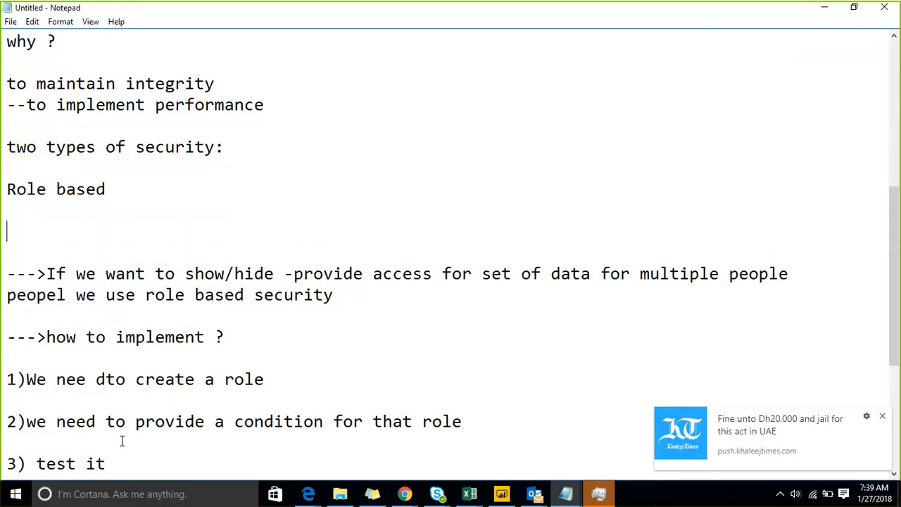
pyautogui.write('Power Bi ')
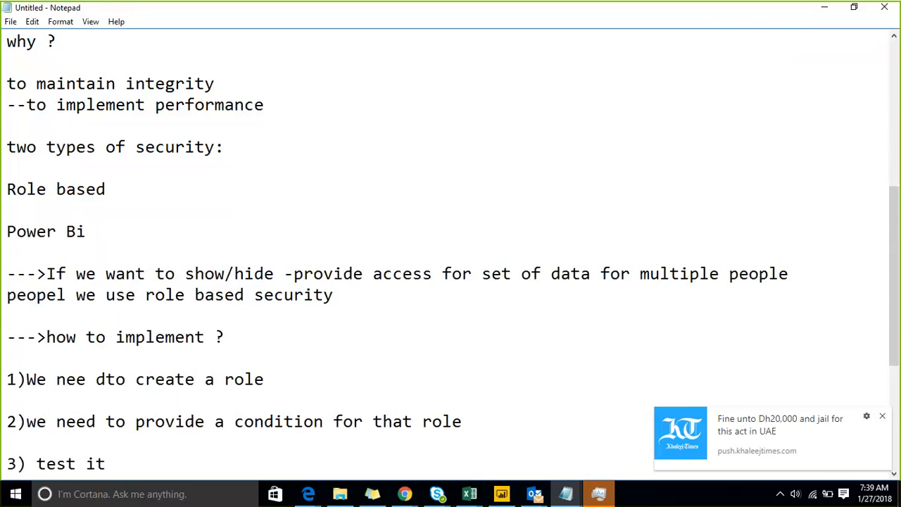
pyautogui.write('/visual studio')
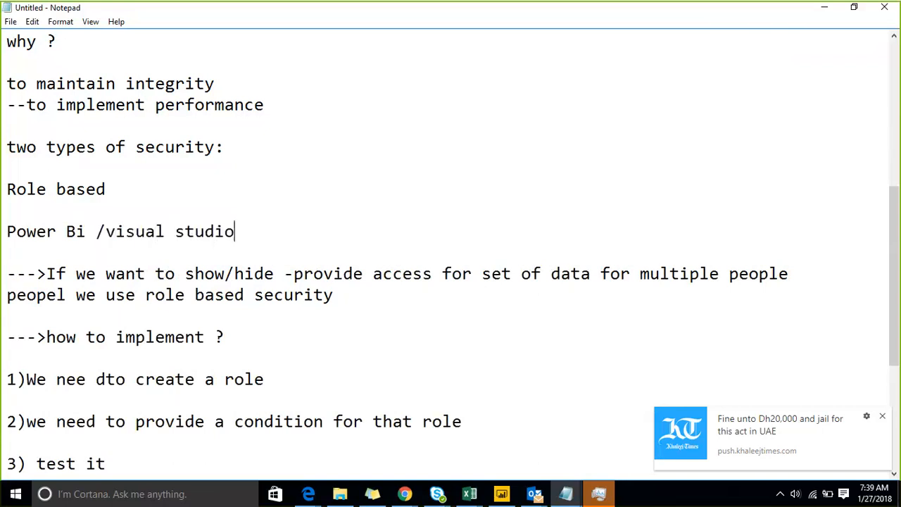
pyautogui.press('BackSpace')
# Wrap the text in brackets and add '--Live' to get 'Power Bi /(visual studio--Live )'.
pyautogui.press('Left')
pyautogui.press('Left')
pyautogui.press('Left')
pyautogui.press('Left')
pyautogui.press('Left')
pyautogui.press('Left')
pyautogui.press('Left')
pyautogui.press('Left')
pyautogui.press('Left')
pyautogui.press('Left')
pyautogui.press('Left')
pyautogui.press('Left')
pyautogui.press('Left')
pyautogui.write('(')
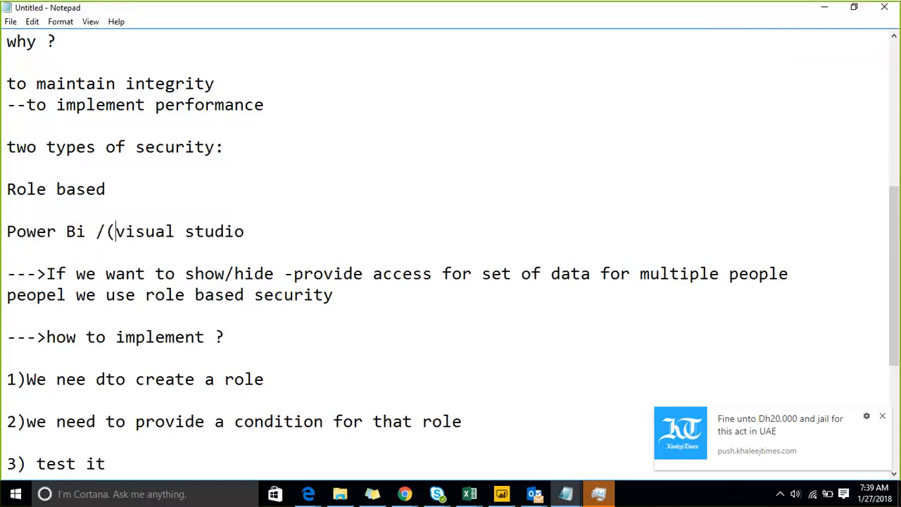
pyautogui.press('End')
pyautogui.write(')')
pyautogui.press('Left')
pyautogui.press('Left')
pyautogui.write('--Live')
pyautogui.press('End')
pyautogui.press('Down')
pyautogui.press('Down')
pyautogui.press('Up')
pyautogui.press('Up')
pyautogui.press('Up')
pyautogui.press('Up')
pyautogui.press('Up')
pyautogui.press('Up')
pyautogui.press('Up')
pyautogui.press('Up')
pyautogui.press('Up')
pyautogui.press('Up')
pyautogui.press('Up')
pyautogui.press('Up')
pyautogui.press('Up')
pyautogui.press('Up')
pyautogui.press('Up')
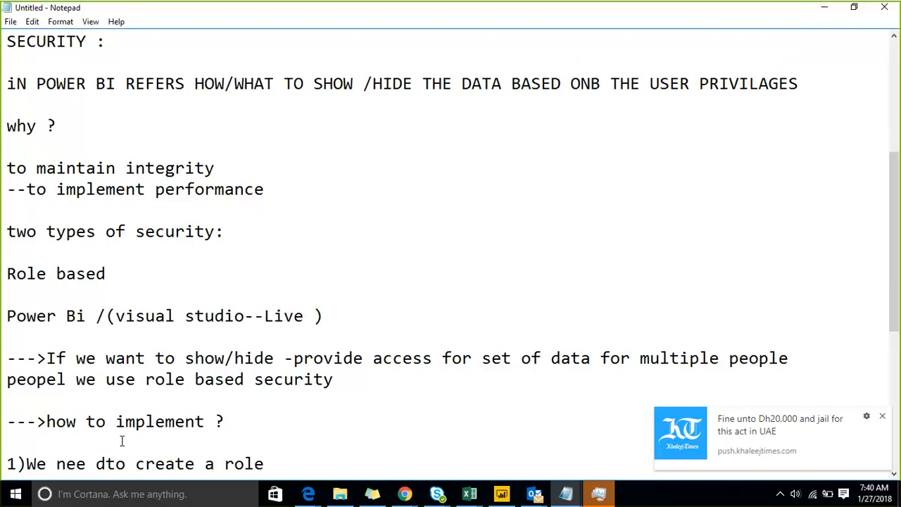
# Add a '--->' arrow line below the deploy step.
pyautogui.press('Up')
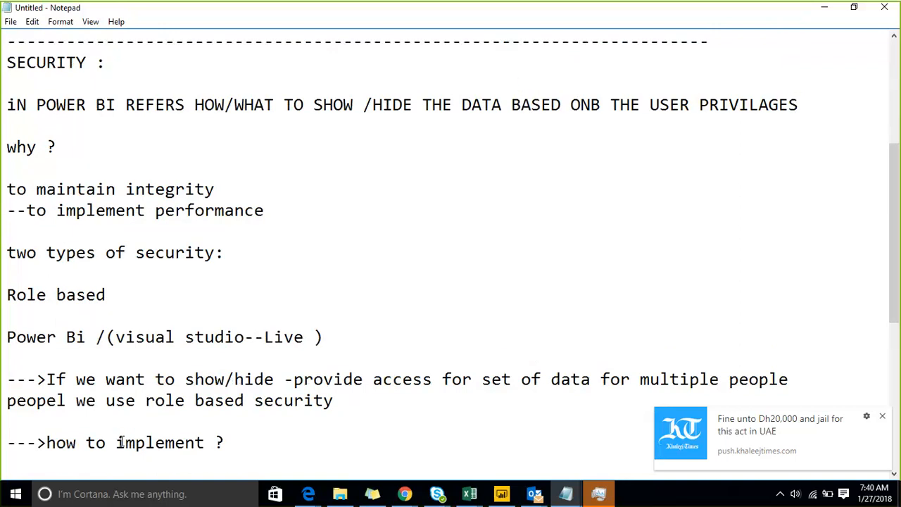
pyautogui.press('Down')
pyautogui.press('Down')
pyautogui.press('Down')
pyautogui.press('Down')
pyautogui.press('Down')
pyautogui.press('Down')
pyautogui.press('Down')
pyautogui.press('Down')
pyautogui.press('Down')
pyautogui.press('Down')
pyautogui.press('Down')
pyautogui.press('Down')
pyautogui.press('Down')
pyautogui.press('Down')
pyautogui.press('Down')
pyautogui.press('Down')
pyautogui.press('Up')
pyautogui.press('Down')
pyautogui.press('Down')
pyautogui.press('Down')
pyautogui.press('Down')
pyautogui.press('Down')
pyautogui.press('Down')
pyautogui.press('Down')
pyautogui.press('Down')
pyautogui.press('Up')
pyautogui.press('Up')
pyautogui.press('Up')
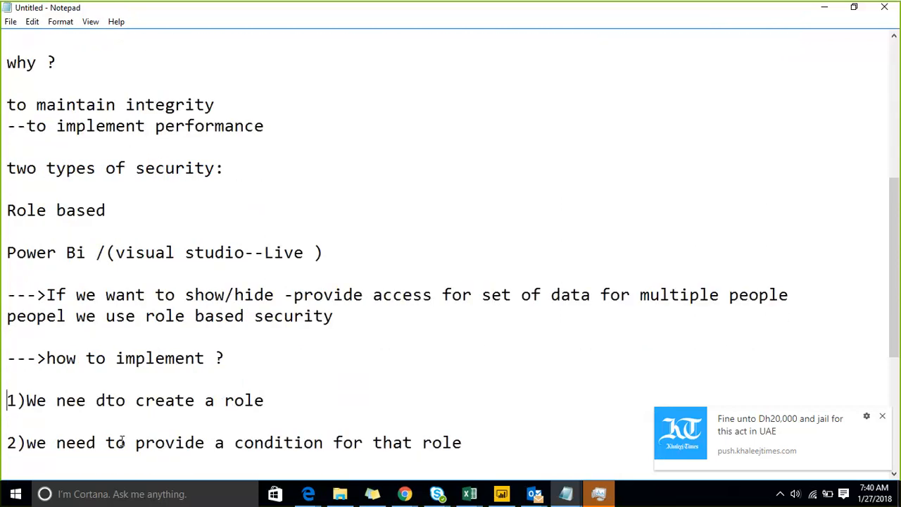
pyautogui.hotkey('shift', 'Down')
pyautogui.press('Down')
pyautogui.press('Down')
pyautogui.press('Up')
pyautogui.hotkey('shift', 'Down')
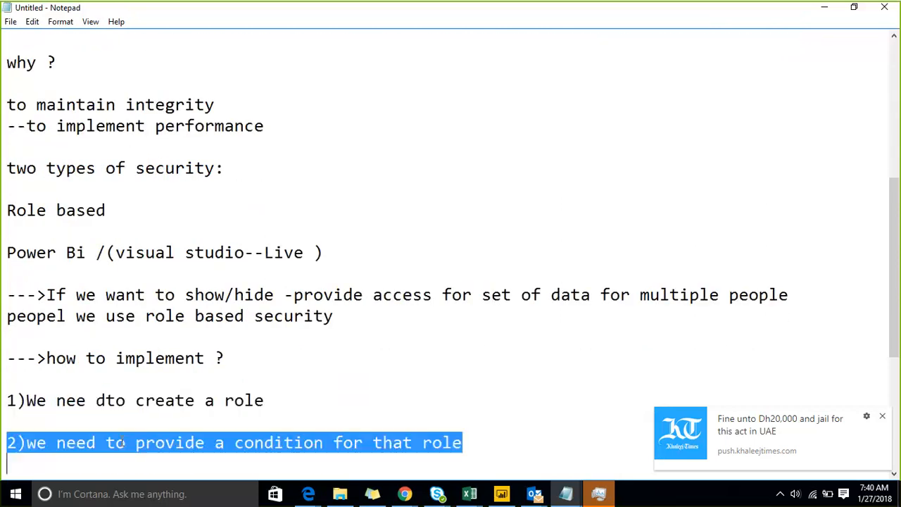
pyautogui.press('Down')
pyautogui.press('Down')
pyautogui.press('Up')
pyautogui.press('Up')
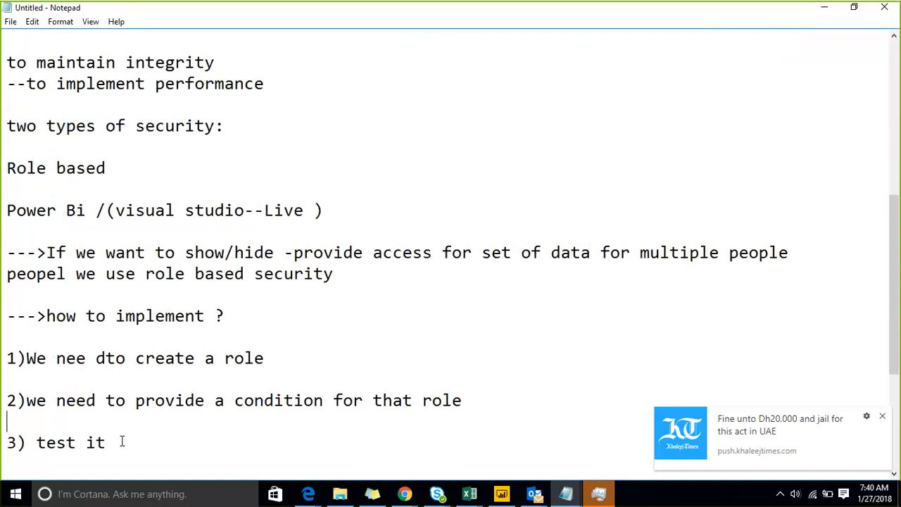
pyautogui.press('Down')
pyautogui.hotkey('shift', 'Down')
pyautogui.press('Down')
pyautogui.press('Down')
pyautogui.press('Up')
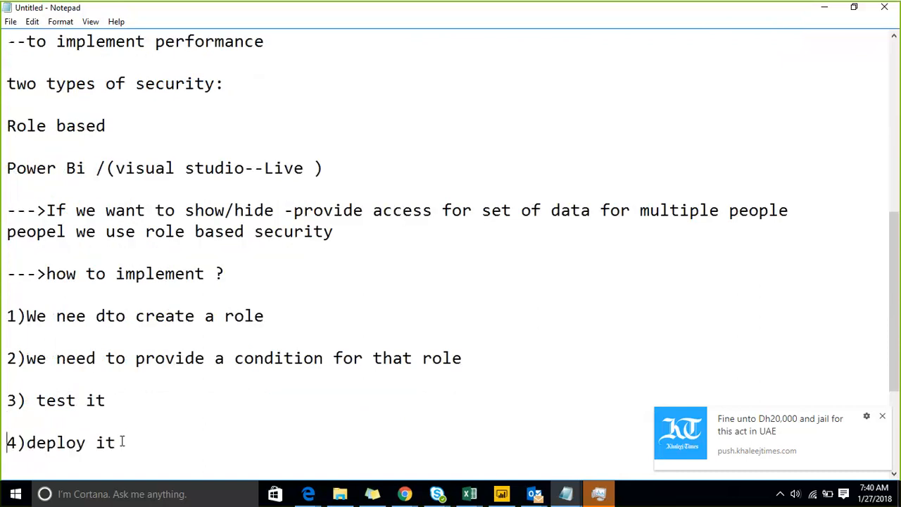
pyautogui.hotkey('shift', 'Down')
pyautogui.press('Down')
pyautogui.write('--->')
pyautogui.press('Return')
pyautogui.write('--')
pyautogui.press('Up')
pyautogui.press('Up')
pyautogui.press('Up')
pyautogui.press('Up')
pyautogui.press('Up')
pyautogui.press('Up')
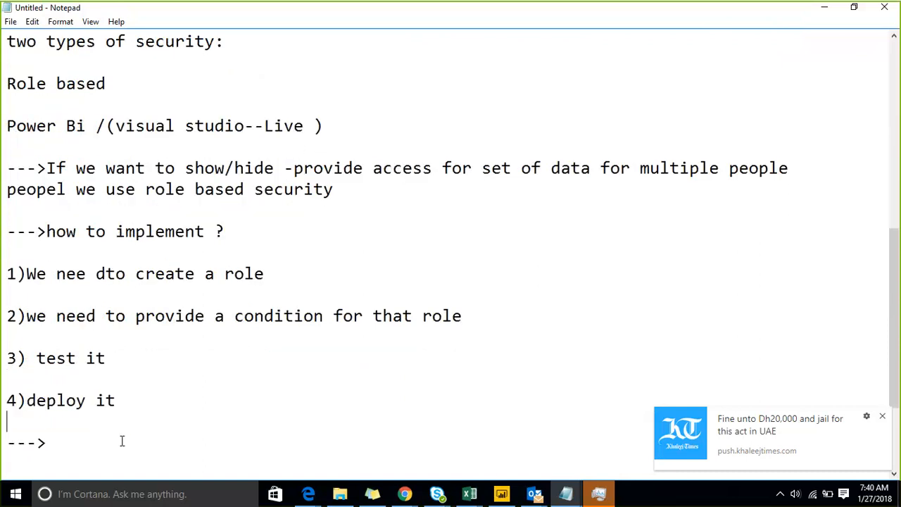
# Insert '3)we need to add the people to that role' after step 2.
pyautogui.press('Up')
pyautogui.press('Up')
pyautogui.press('Down')
pyautogui.press('Down')
pyautogui.press('Return')
pyautogui.press('Up')
pyautogui.press('Return')
pyautogui.write('3_')
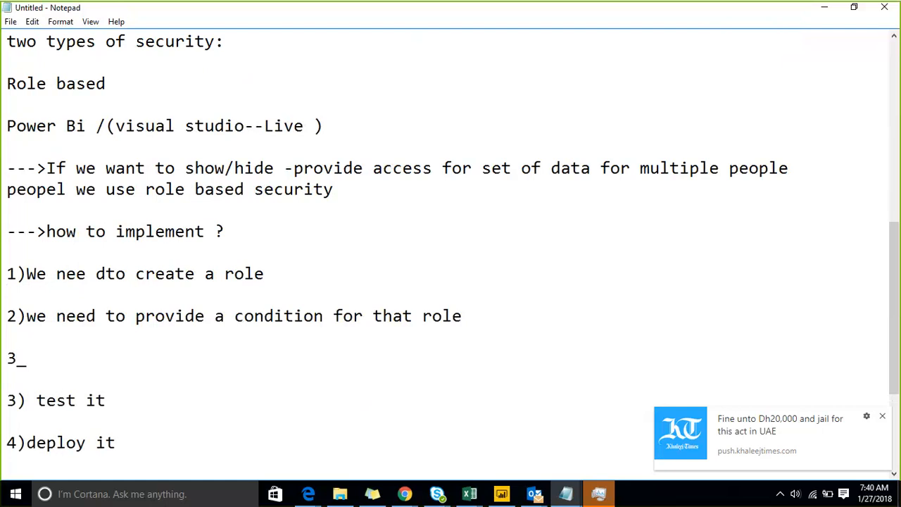
pyautogui.press('BackSpace')
pyautogui.write(')we need to a')
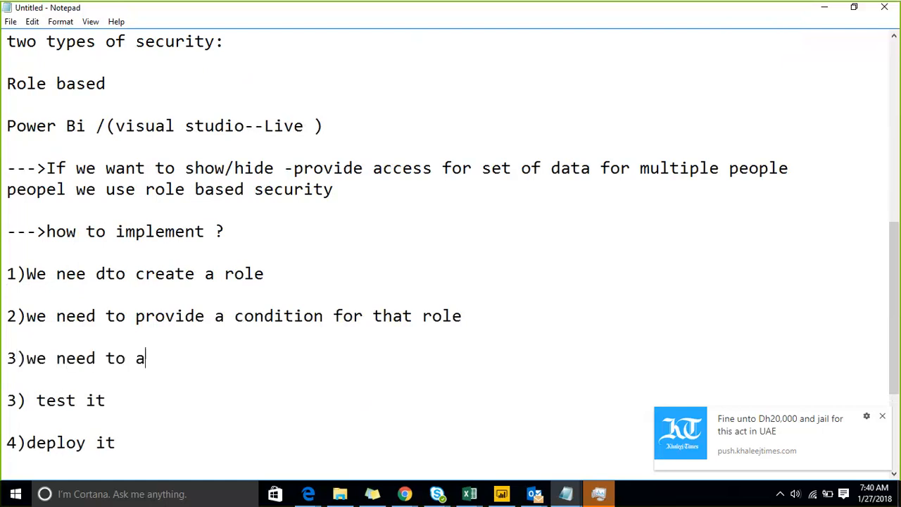
pyautogui.write('dd the people to')
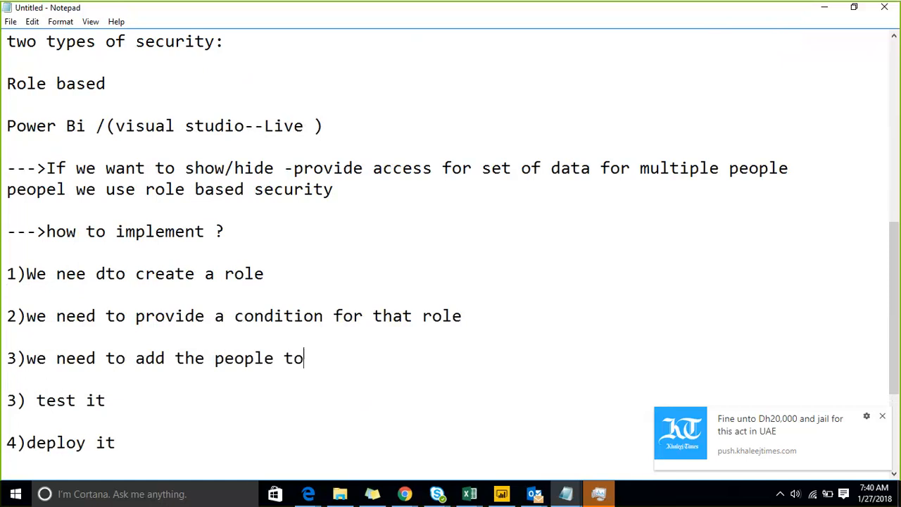
pyautogui.write(' that rola')
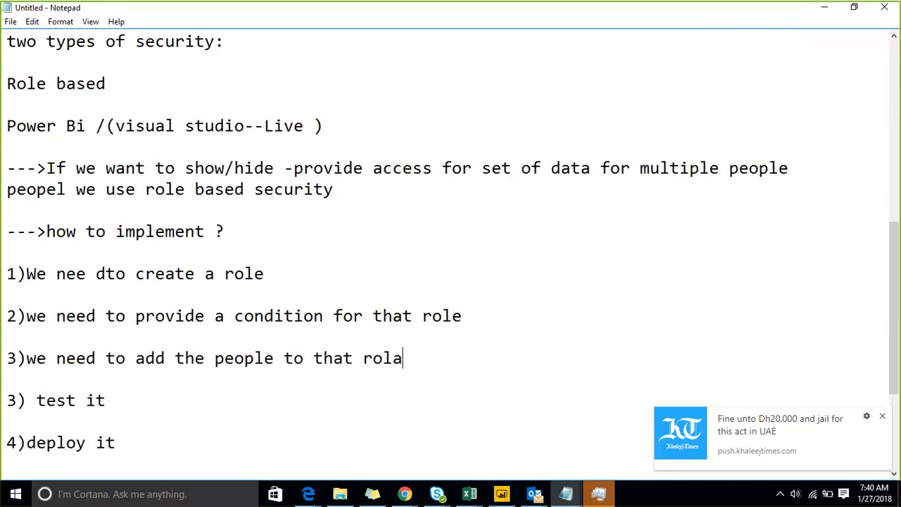
pyautogui.press('BackSpace')
pyautogui.write('e')
# Renumber the test and deploy steps to 4 and 5, and replace the arrow with a dashed divider.
pyautogui.press('Down')
pyautogui.press('Down')
pyautogui.press('Down')
pyautogui.press('Down')
pyautogui.press('Down')
pyautogui.press('Down')
pyautogui.press('Down')
pyautogui.press('Up')
pyautogui.press('Up')
pyautogui.press('Up')
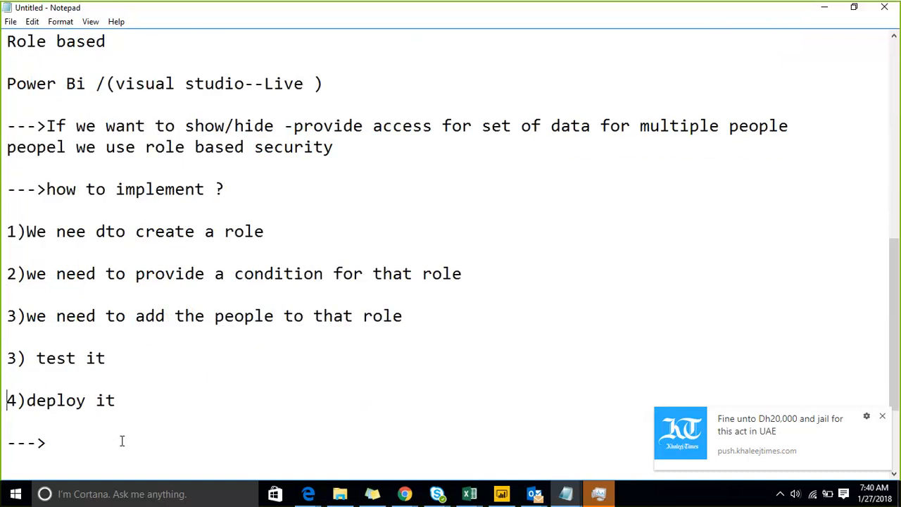
pyautogui.press('Up')
pyautogui.press('Up')
pyautogui.hotkey('shift', 'Right')
pyautogui.write('4')
pyautogui.press('Down')
pyautogui.press('Down')
pyautogui.hotkey('shift', 'Right')
pyautogui.write('5')
pyautogui.press('Down')
pyautogui.press('Down')
pyautogui.press('Down')
pyautogui.hotkey('shift', 'Up')
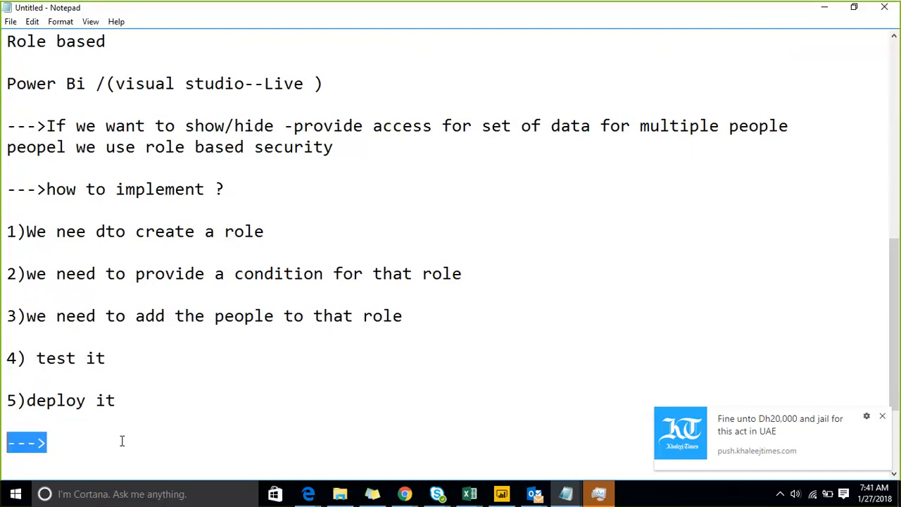
pyautogui.write('----------------------------------')
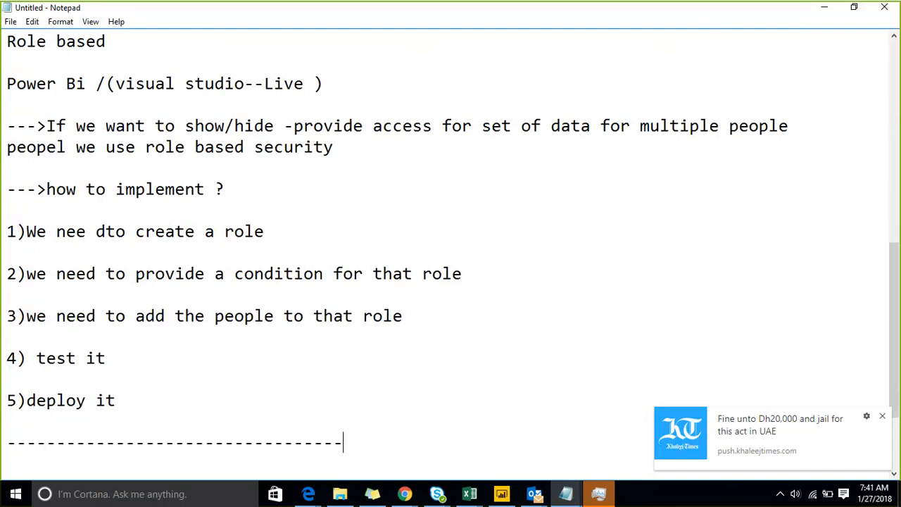
pyautogui.write('--------------------------------')
# Delete the leftover Row based lines below the divider.
pyautogui.press('Up')
pyautogui.press('Up')
pyautogui.press('Up')
pyautogui.press('Up')
pyautogui.press('Up')
pyautogui.press('Up')
pyautogui.press('Up')
pyautogui.press('Up')
pyautogui.press('Up')
pyautogui.press('Up')
pyautogui.press('Up')
pyautogui.press('Up')
pyautogui.press('Up')
pyautogui.press('Up')
pyautogui.press('Up')
pyautogui.press('Up')
pyautogui.press('Up')
pyautogui.press('Up')
pyautogui.press('Up')
pyautogui.press('Up')
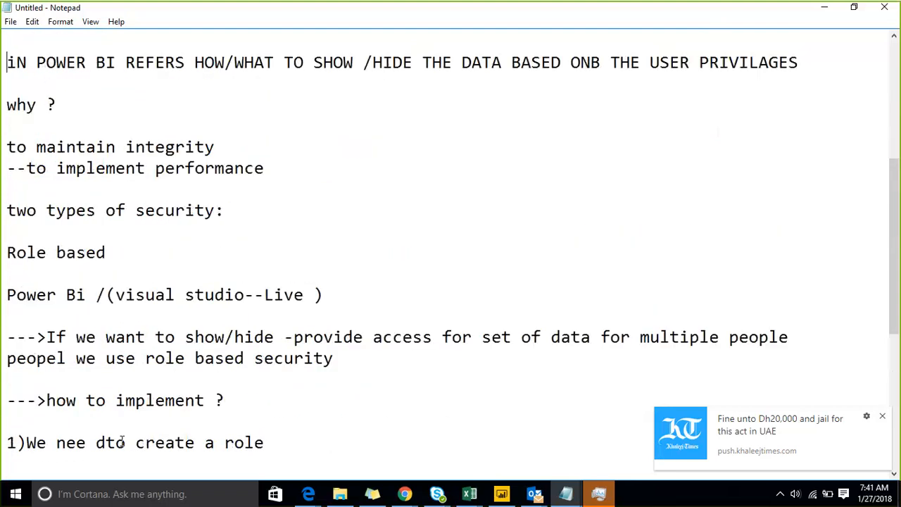
pyautogui.press('Down')
pyautogui.press('Down')
pyautogui.press('Down')
pyautogui.press('Down')
pyautogui.press('Down')
pyautogui.press('Down')
pyautogui.press('Down')
pyautogui.press('Down')
pyautogui.press('Down')
pyautogui.press('Down')
pyautogui.press('Down')
pyautogui.press('Down')
pyautogui.press('Down')
pyautogui.press('Down')
pyautogui.press('Down')
pyautogui.press('Down')
pyautogui.press('Down')
pyautogui.press('Down')
pyautogui.press('Down')
pyautogui.press('Down')
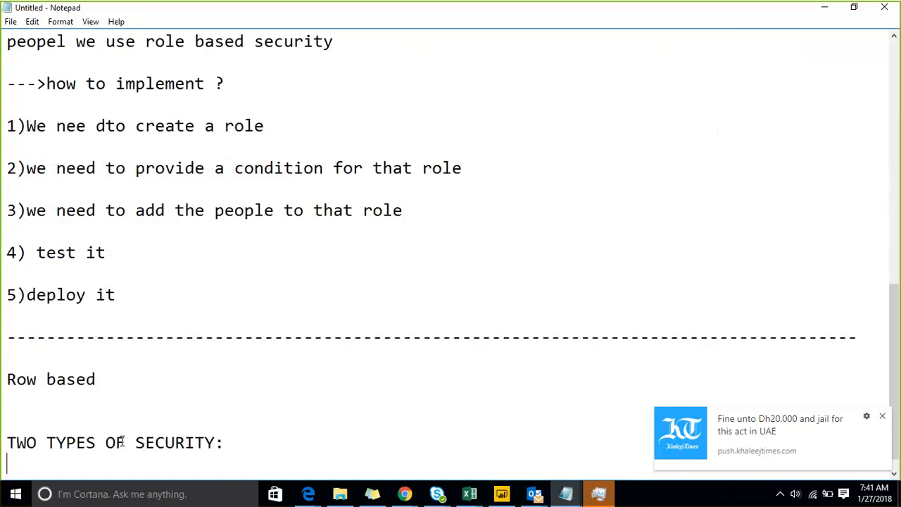
pyautogui.press('Up')
pyautogui.press('Up')
pyautogui.press('Up')
pyautogui.press('Up')
pyautogui.press('Up')
pyautogui.press('Down')
pyautogui.hotkey('shift', 'Down')
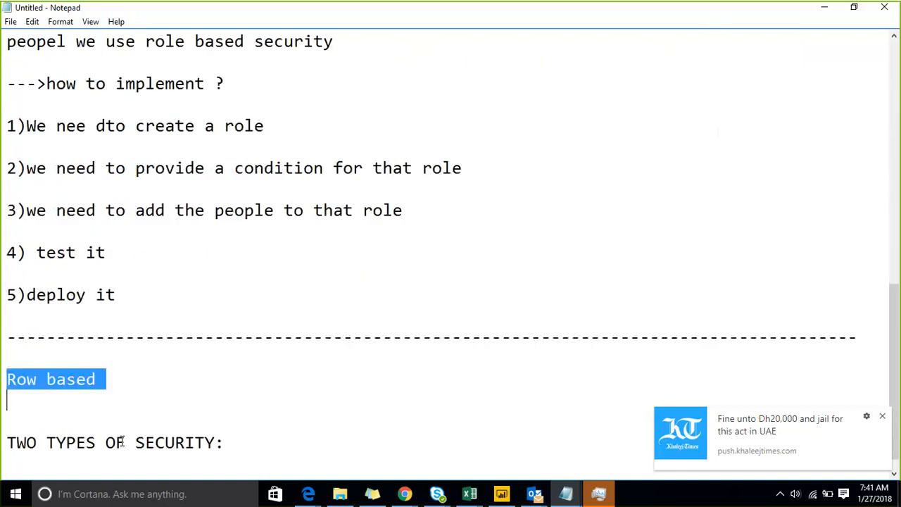
pyautogui.hotkey('shift', 'Down')
pyautogui.hotkey('shift', 'Down')
pyautogui.hotkey('shift', 'Down')
pyautogui.hotkey('shift', 'Down')
pyautogui.press('Delete')
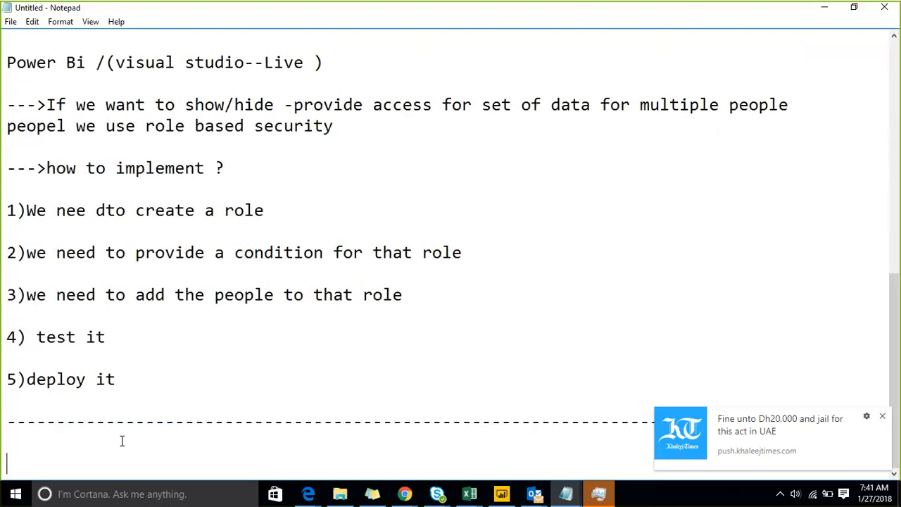
# Add a 'static security' heading directly under the divider, without a colon.
pyautogui.write('static secu')
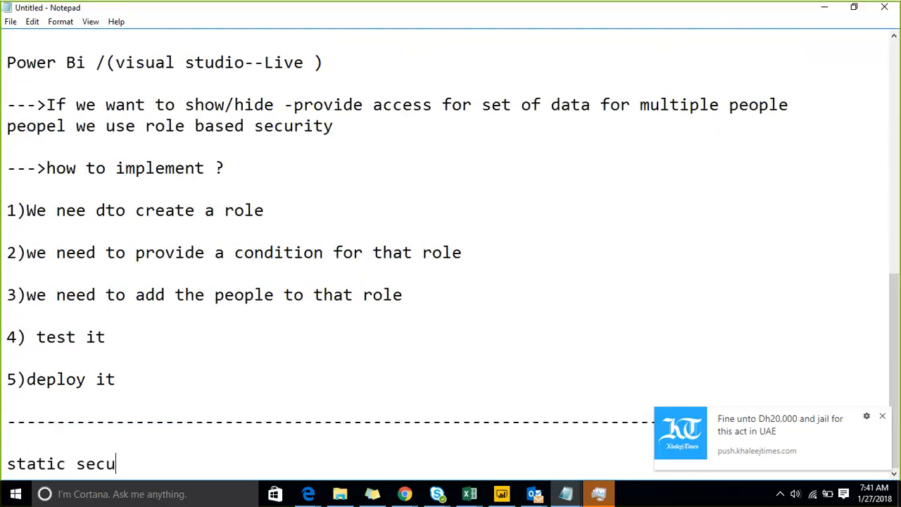
pyautogui.write('rity:')
pyautogui.click(122, 441)
pyautogui.press('BackSpace')
pyautogui.press('BackSpace')
pyautogui.press('Down')
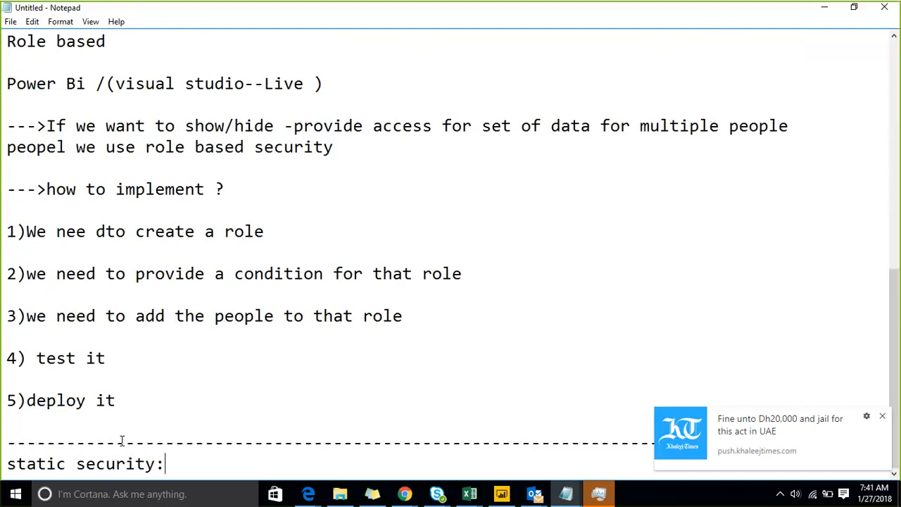
pyautogui.press('BackSpace')
pyautogui.press('Return')
pyautogui.press('Return')
pyautogui.press('Return')
pyautogui.click(121, 440)
# Type the lines 'business', '50 countries---1000 people are there' and 'business user comes'.
pyautogui.write('business')
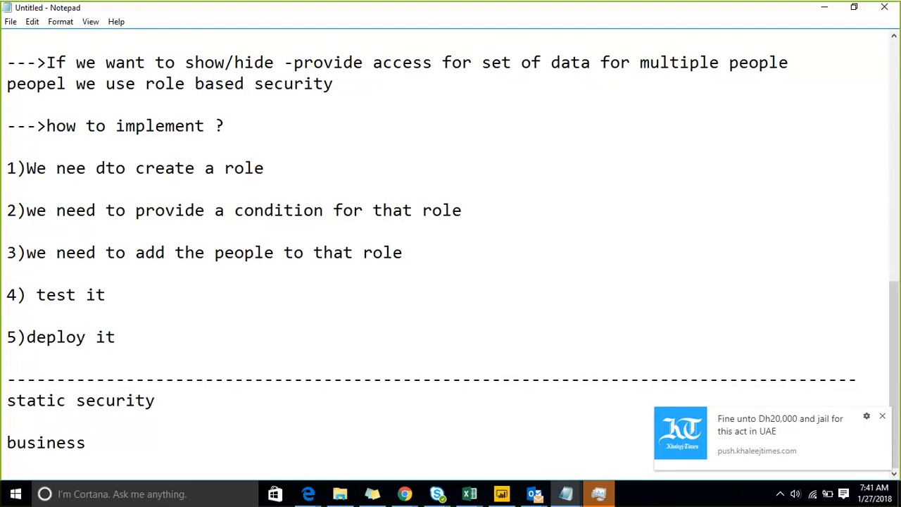
pyautogui.press('Return')
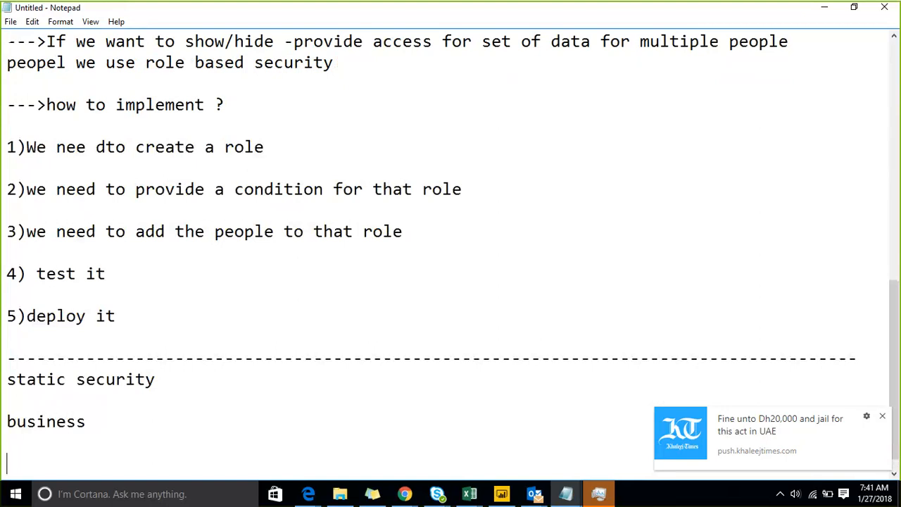
pyautogui.write('50 countries')
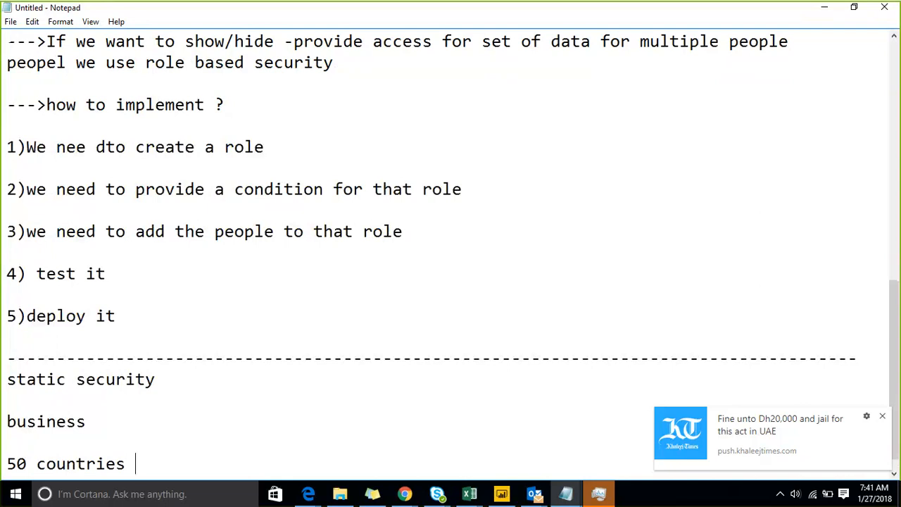
pyautogui.press('BackSpace')
pyautogui.write('---10000')
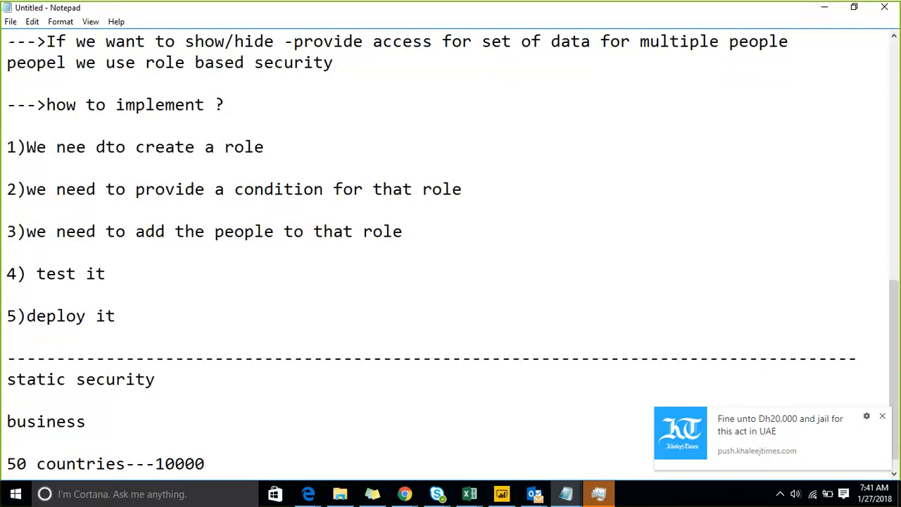
pyautogui.press('BackSpace')
pyautogui.write('people are t')
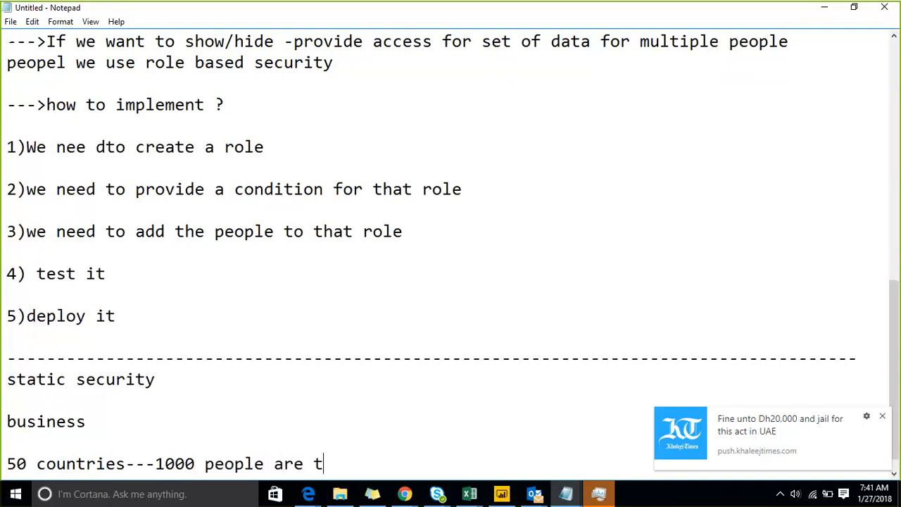
pyautogui.write('here')
pyautogui.press('Return')
pyautogui.press('Return')
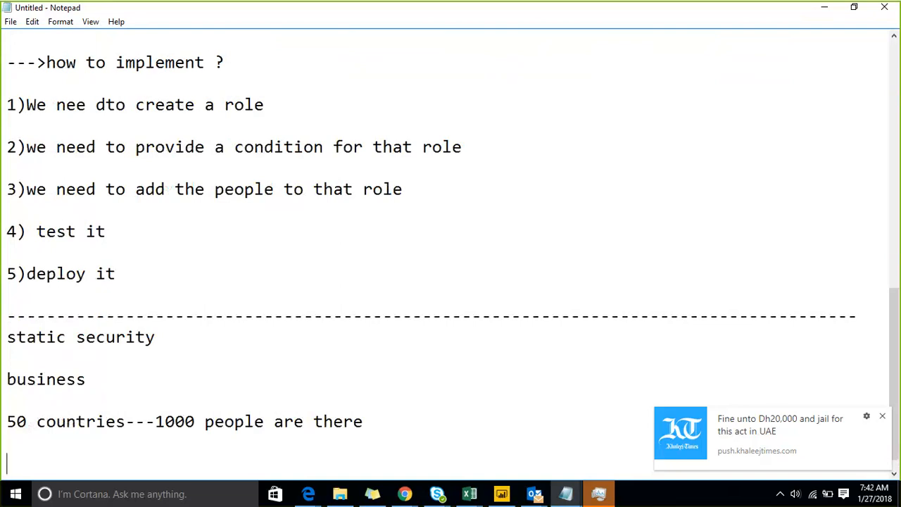
pyautogui.write('busine')
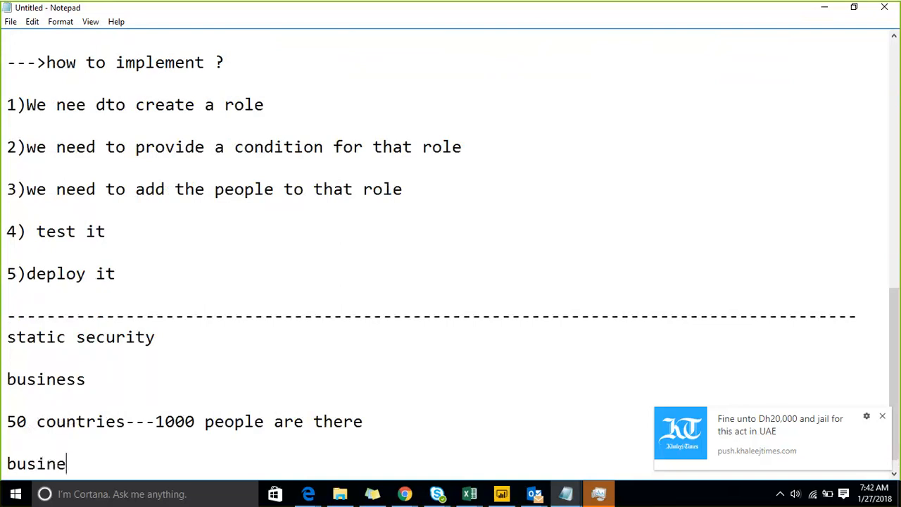
pyautogui.write('ss user comes')
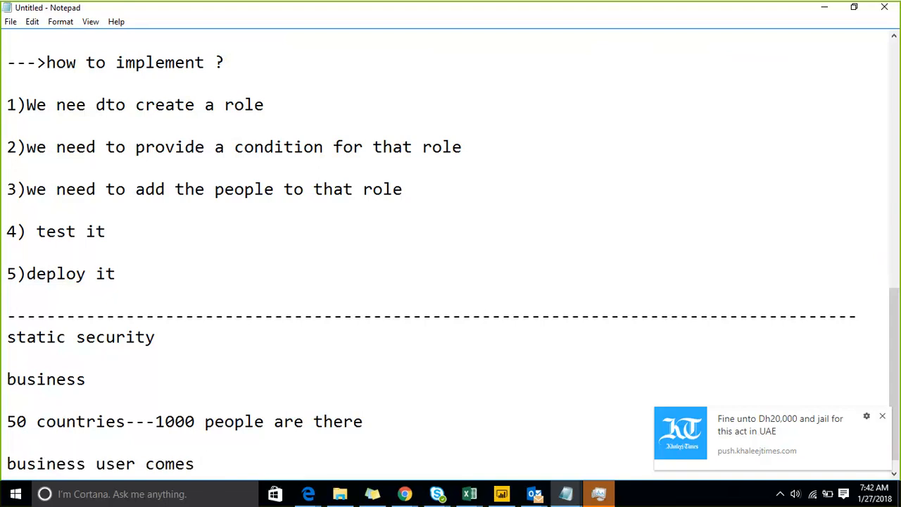
# Delete the two example lines and the stray 'business' line.
pyautogui.hotkey('shift', 'Up')
pyautogui.hotkey('shift', 'Up')
pyautogui.hotkey('shift', 'Up')
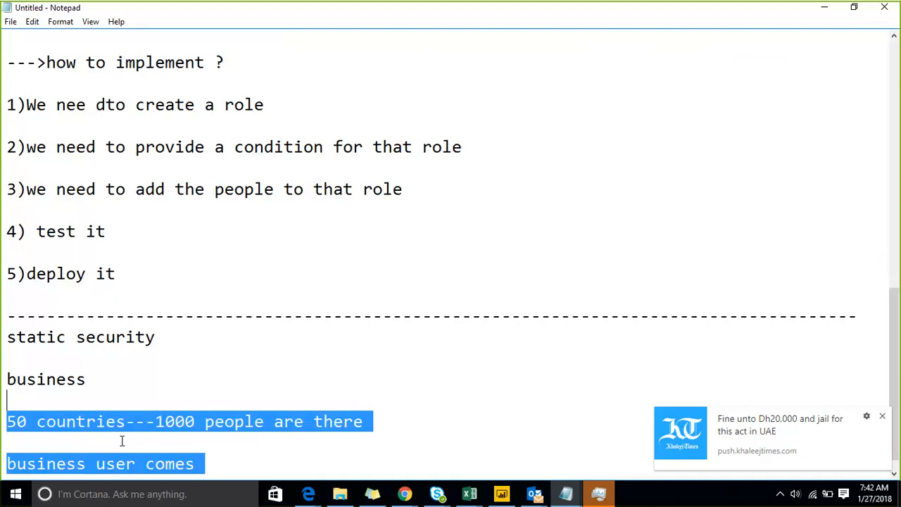
pyautogui.press('BackSpace')
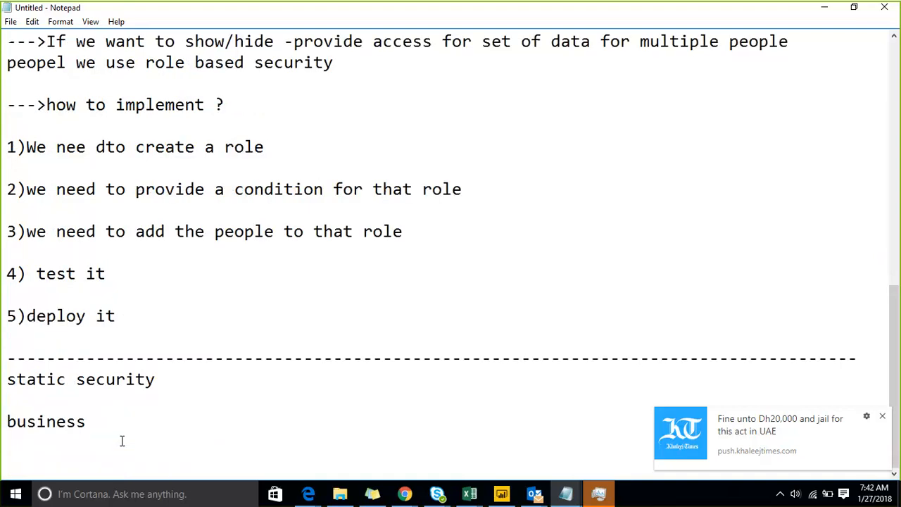
pyautogui.press('Up')
pyautogui.press('Up')
pyautogui.press('Up')
pyautogui.hotkey('shift', 'Down')
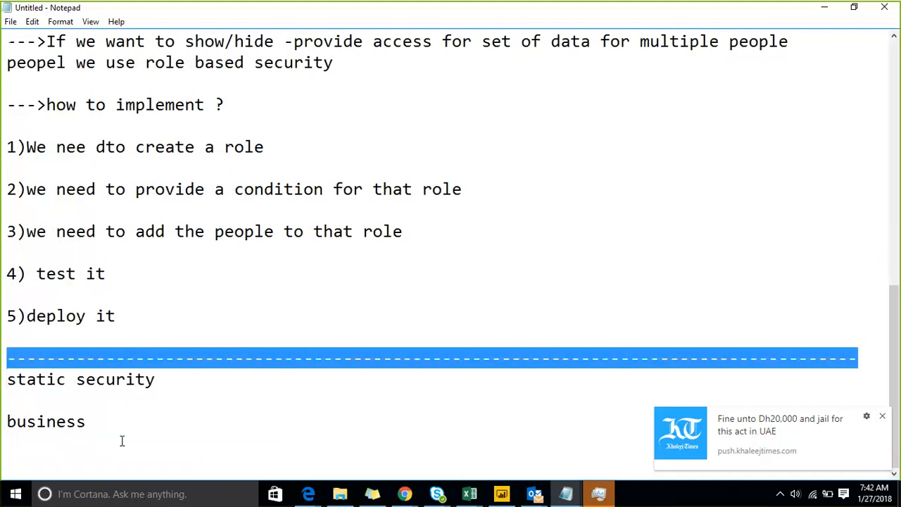
pyautogui.press('Down')
pyautogui.press('Down')
pyautogui.press('Down')
pyautogui.press('Up')
pyautogui.hotkey('shift', 'Down')
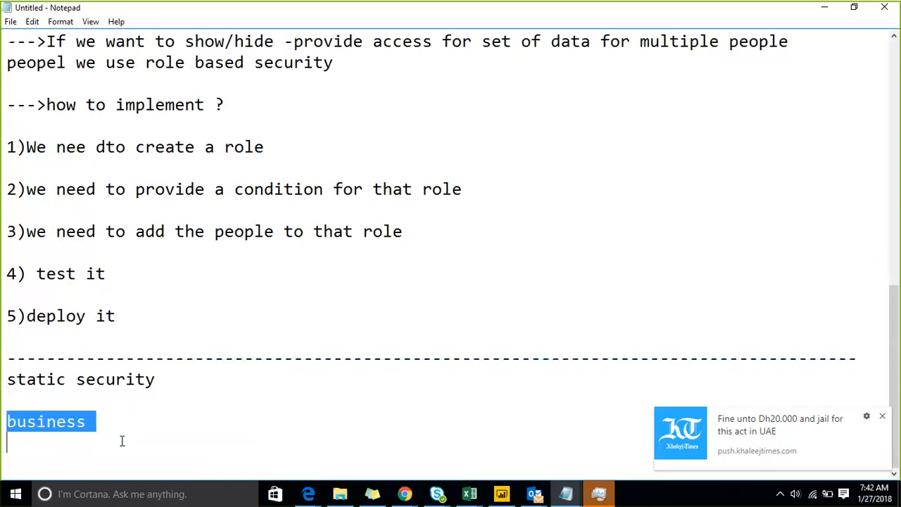
pyautogui.press('Delete')
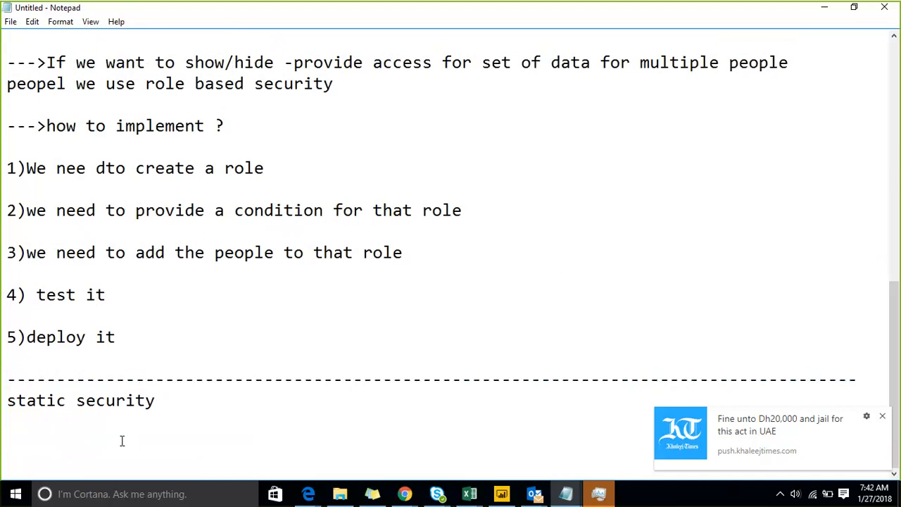
# Type the note '-->more human efforts'.
pyautogui.write('this')
pyautogui.press('BackSpace')
pyautogui.press('BackSpace')
pyautogui.press('BackSpace')
pyautogui.press('BackSpace')
pyautogui.press('BackSpace')
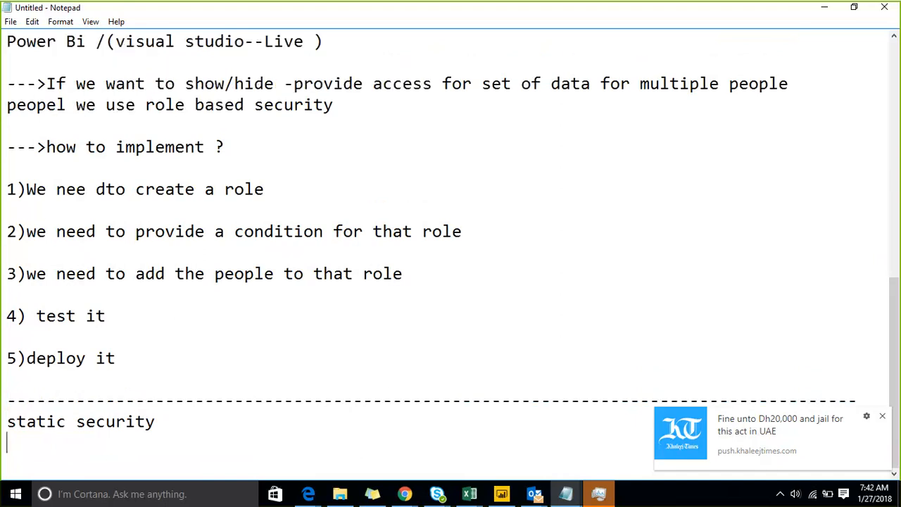
pyautogui.write('--?human')
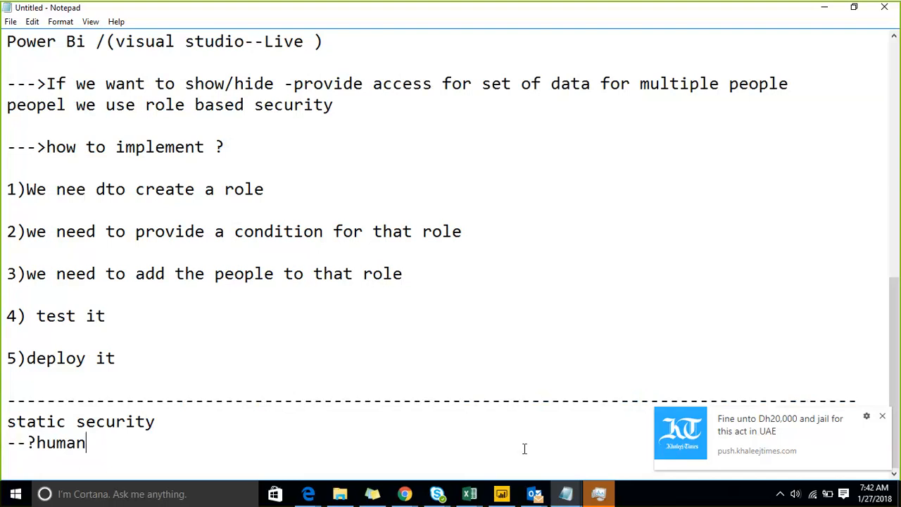
pyautogui.press('BackSpace')
pyautogui.press('BackSpace')
pyautogui.press('BackSpace')
pyautogui.press('BackSpace')
pyautogui.press('BackSpace')
pyautogui.press('BackSpace')
pyautogui.write('>')
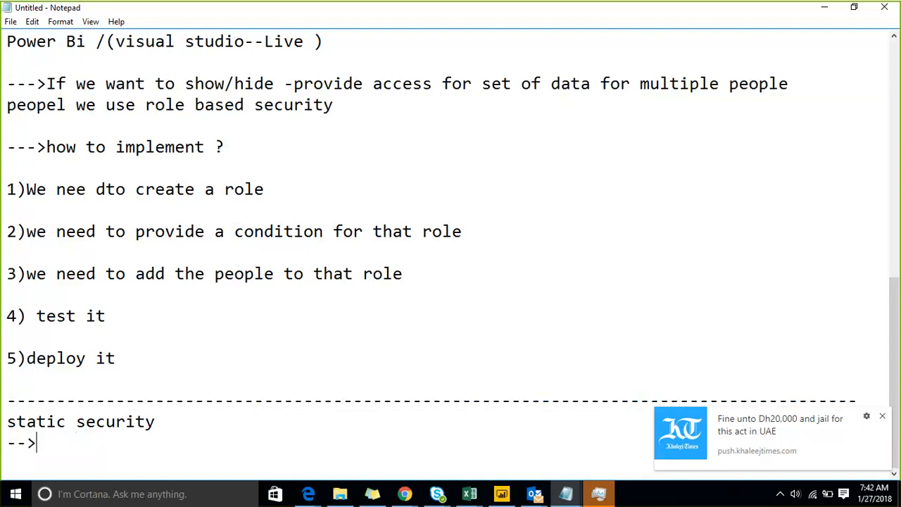
pyautogui.write('more hu')
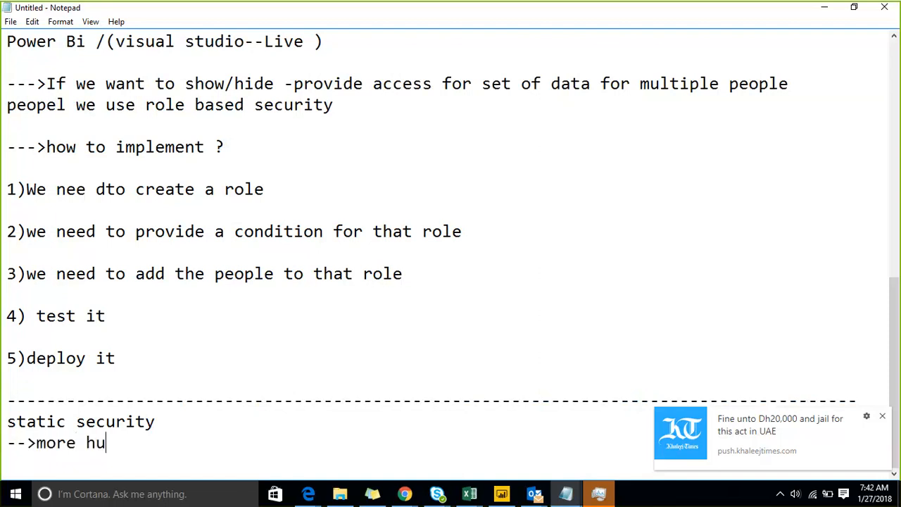
pyautogui.write('man efforts')
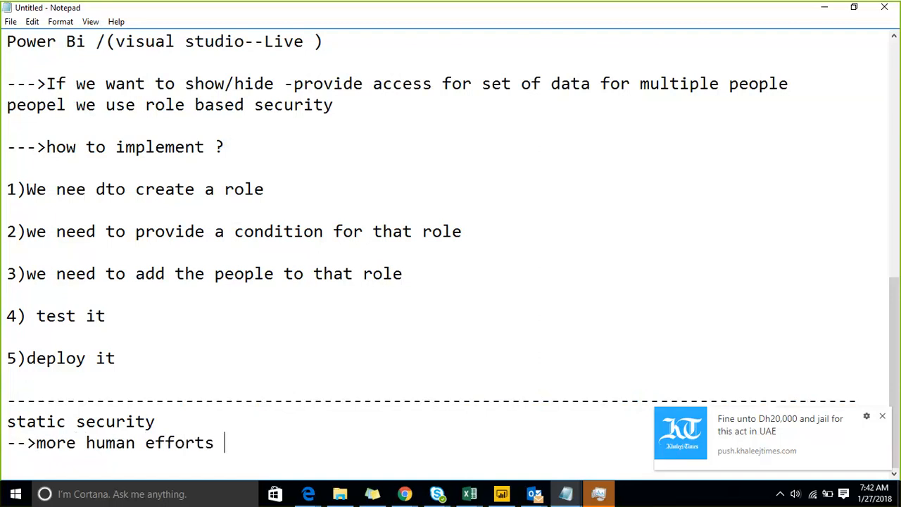
# Add blank lines under 'static security' and start a new '-->' line.
pyautogui.press('Up')
pyautogui.press('Up')
pyautogui.press('Down')
pyautogui.press('Return')
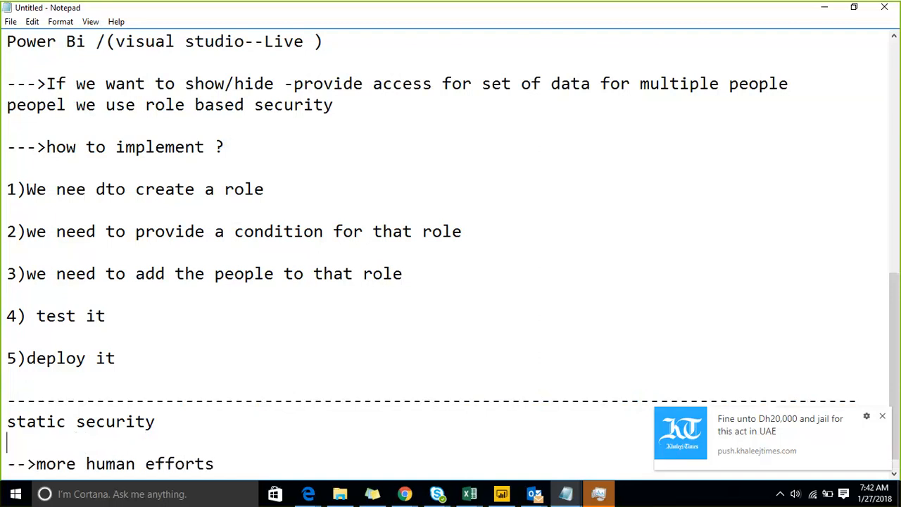
pyautogui.press('Return')
pyautogui.press('Return')
pyautogui.press('Up')
pyautogui.write('-->')
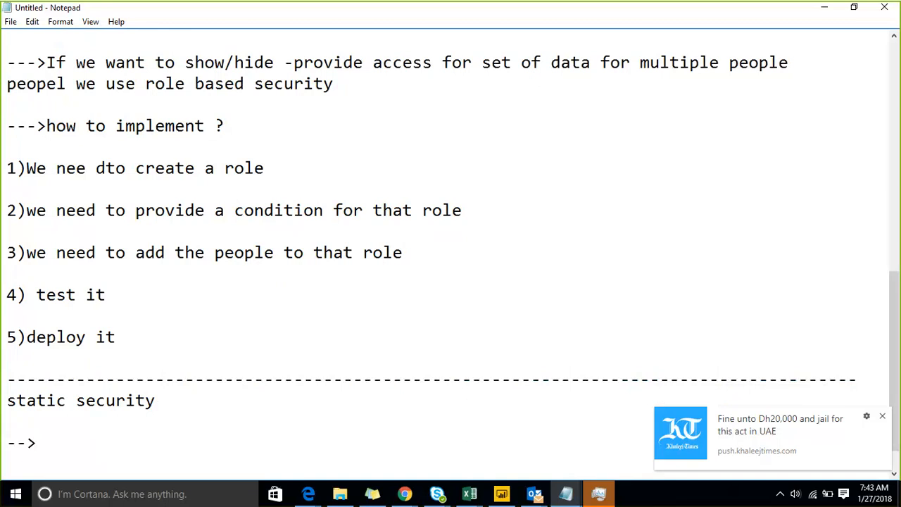
# Complete the arrow line as '-->business' and add '10 countries -->30 people' beneath it.
pyautogui.write('business')
pyautogui.press('BackSpace')
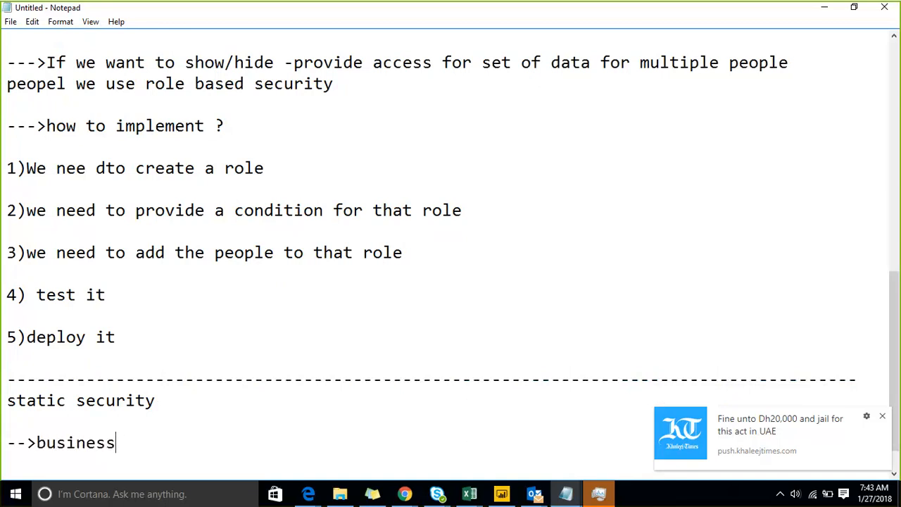
pyautogui.press('Return')
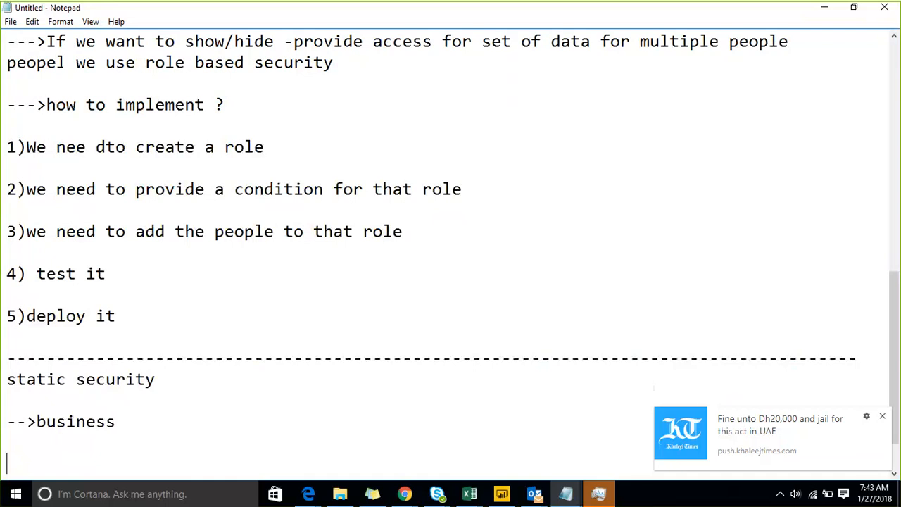
pyautogui.write('10 countries')
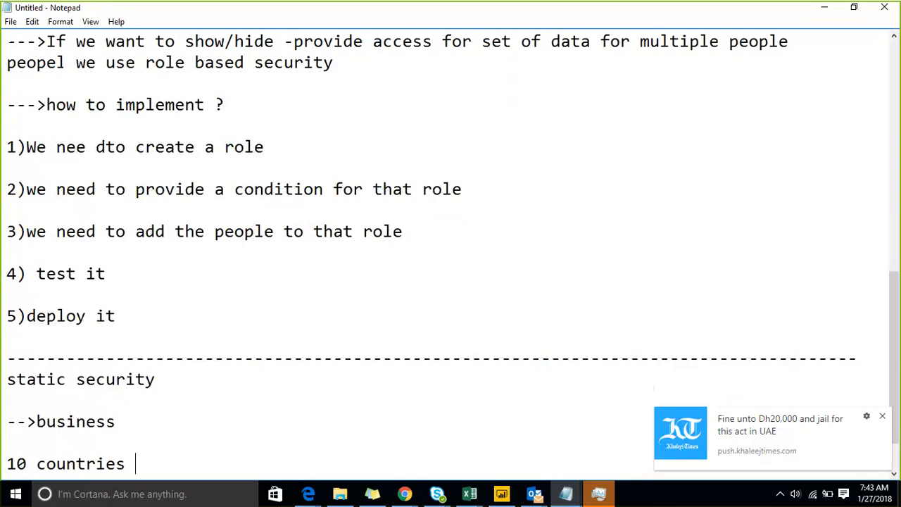
pyautogui.write('-->30 people')
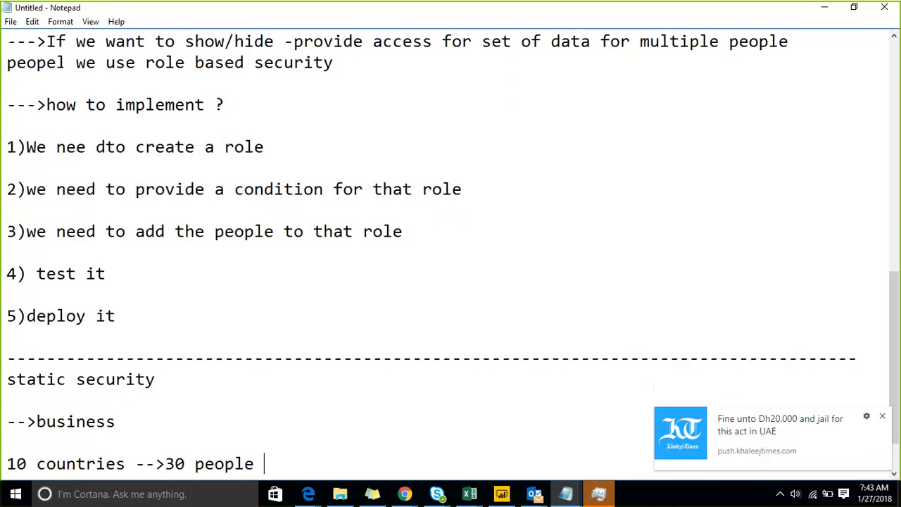
# Add 'here each user involves with only specific country at that time we will use role based security'.
pyautogui.press('Return')
pyautogui.write('here')
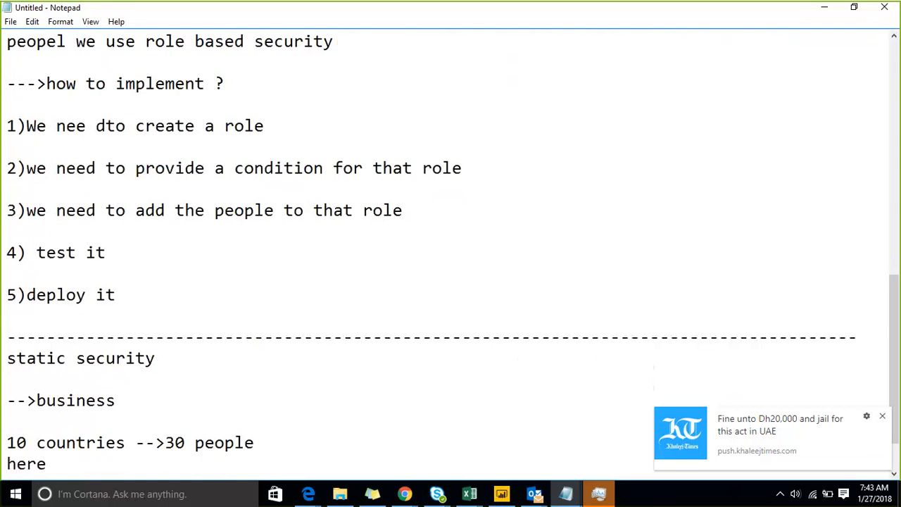
pyautogui.write(' each user ')
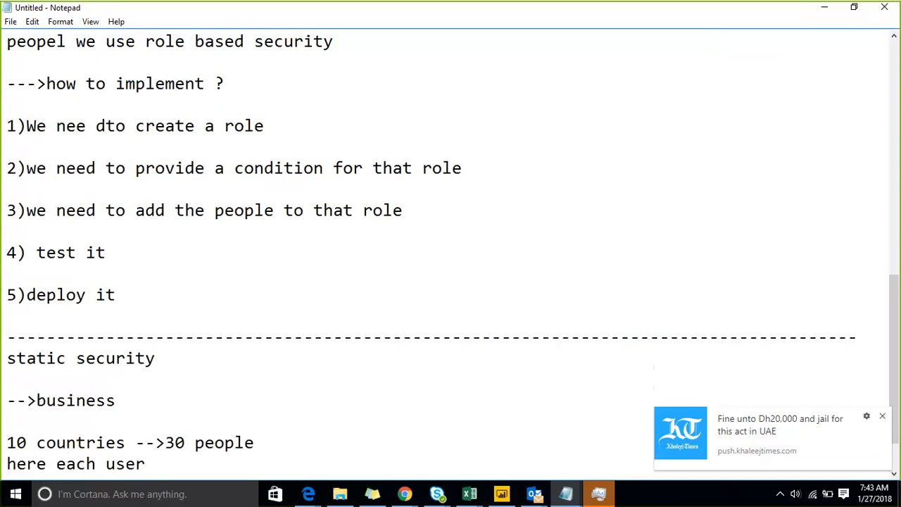
pyautogui.write('can see on')
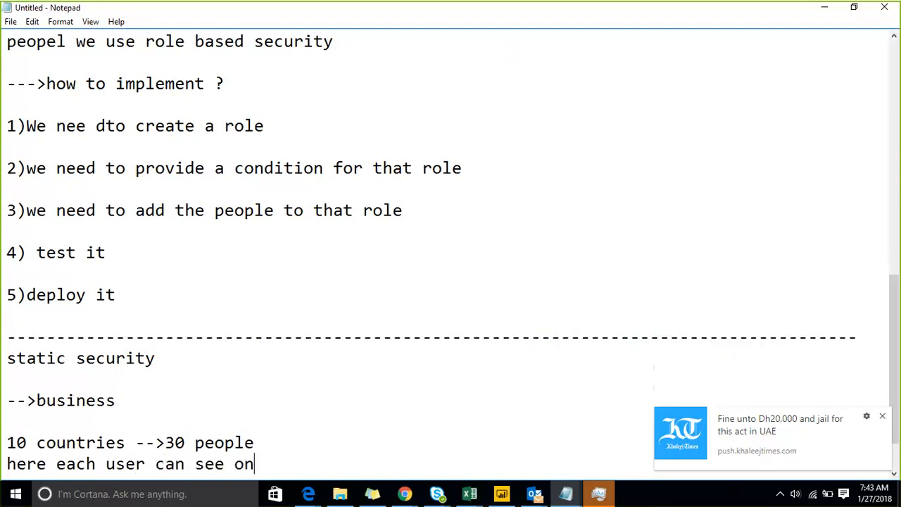
pyautogui.press('BackSpace')
pyautogui.press('BackSpace')
pyautogui.press('BackSpace')
pyautogui.press('BackSpace')
pyautogui.press('BackSpace')
pyautogui.press('BackSpace')
pyautogui.press('BackSpace')
pyautogui.press('BackSpace')
pyautogui.press('BackSpace')
pyautogui.press('BackSpace')
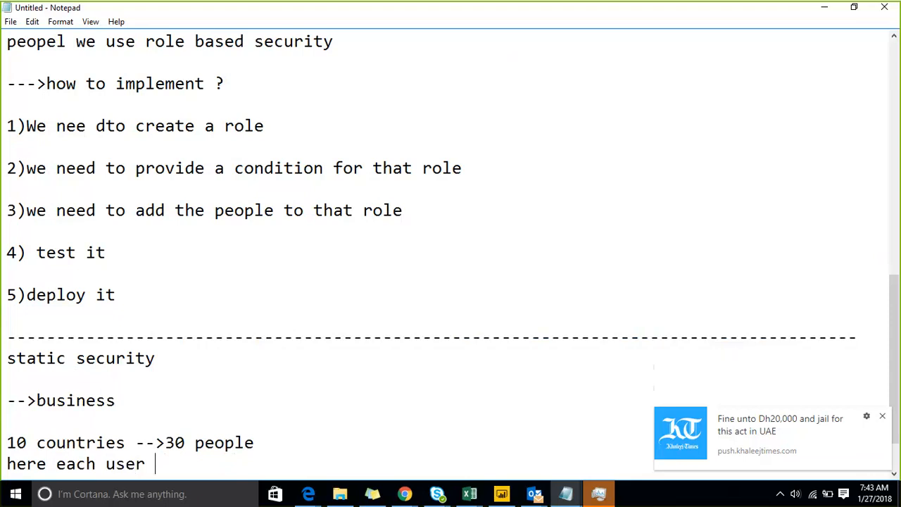
pyautogui.write('involve')
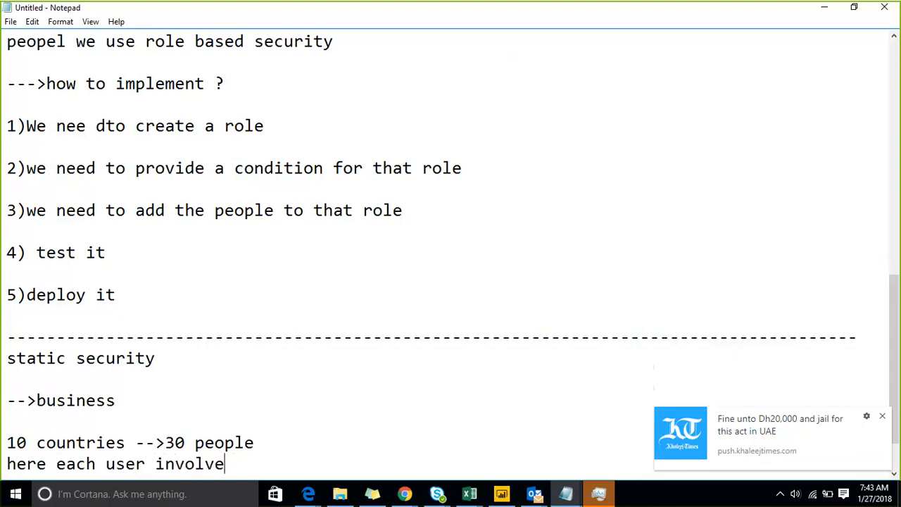
pyautogui.write('s with onl')
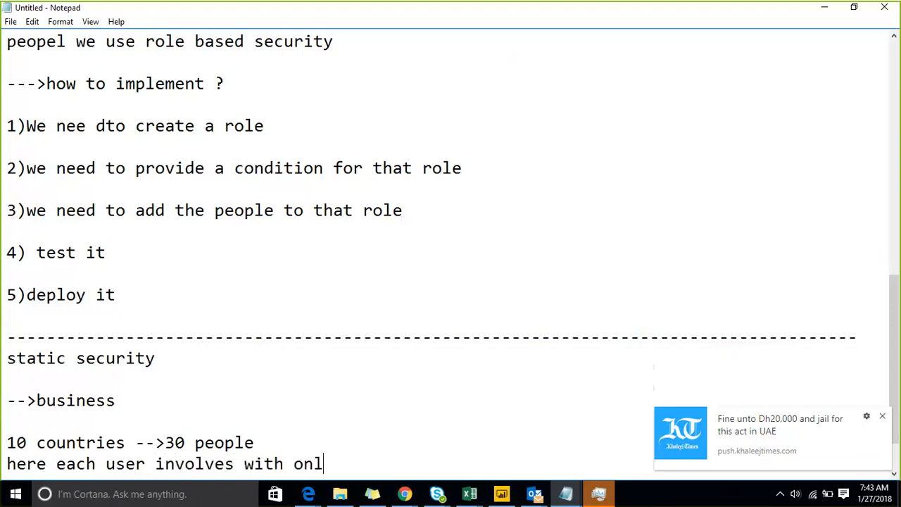
pyautogui.write('y sepficic ')
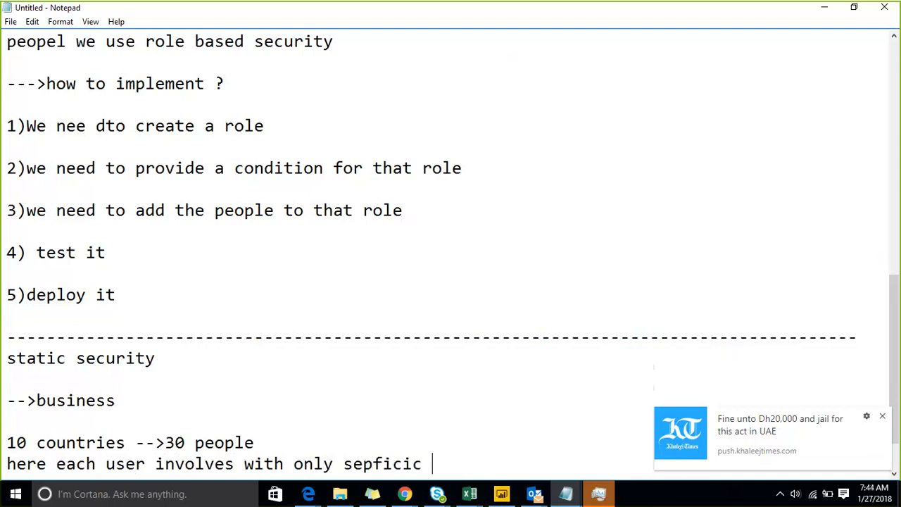
pyautogui.write('conunt')
pyautogui.press('BackSpace')
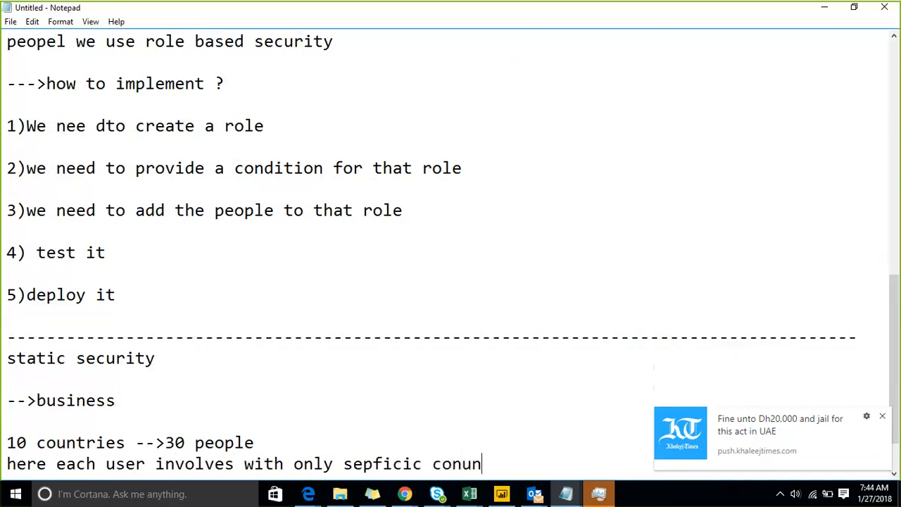
pyautogui.write('try at that ')
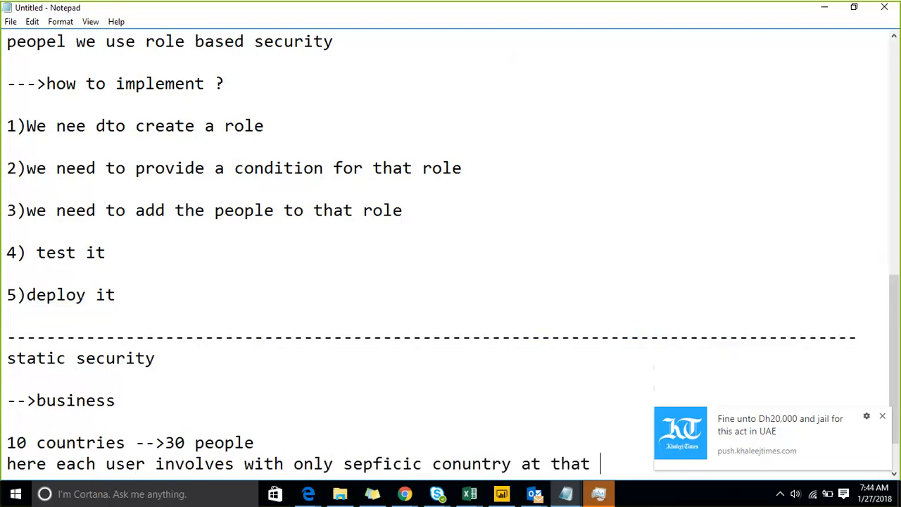
pyautogui.write('time w')
pyautogui.press('Return')
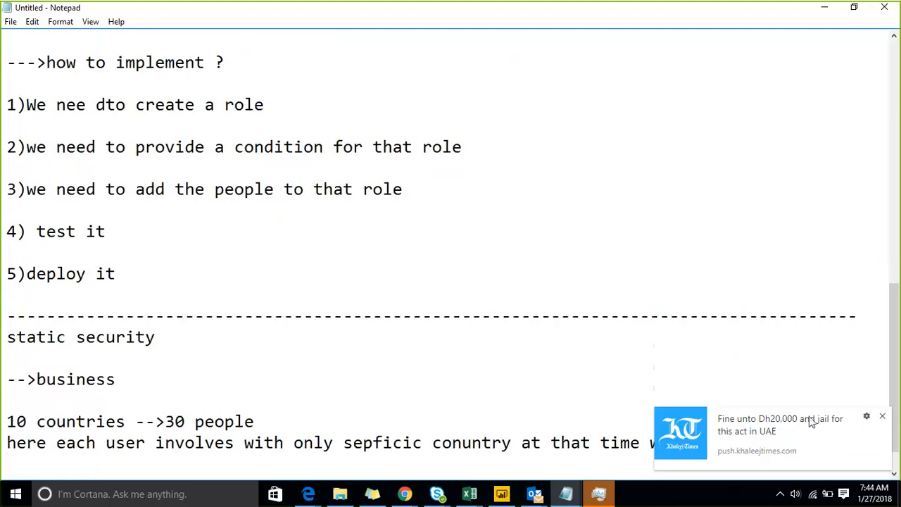
pyautogui.click(882, 416)
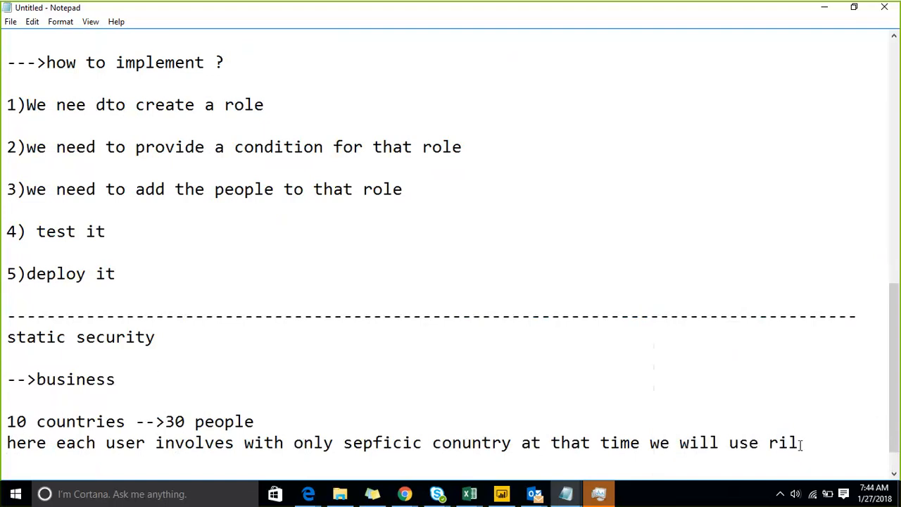
pyautogui.press('BackSpace')
pyautogui.press('BackSpace')
pyautogui.write('ole base')
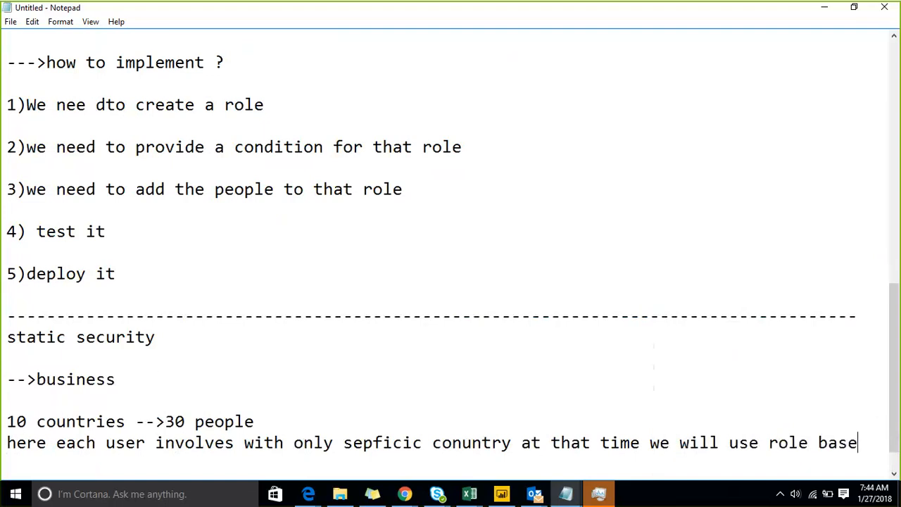
pyautogui.write('d security')
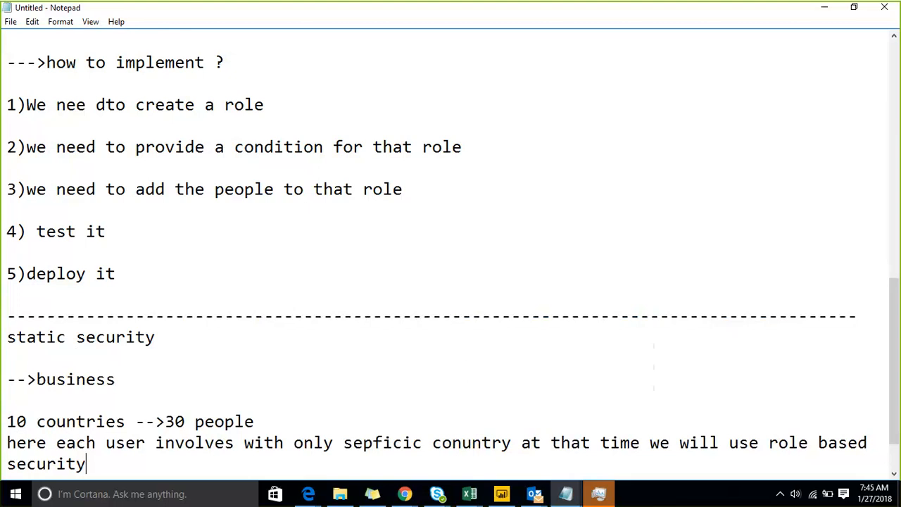
# Delete the old '10 countries' example lines under the static security heading.
pyautogui.press('Up')
pyautogui.press('Up')
pyautogui.press('Up')
pyautogui.press('Up')
pyautogui.press('Up')
pyautogui.press('Up')
pyautogui.press('Up')
pyautogui.press('Up')
pyautogui.press('Up')
pyautogui.press('Up')
pyautogui.press('Up')
pyautogui.press('Up')
pyautogui.press('Up')
pyautogui.press('Up')
pyautogui.press('Up')
pyautogui.press('Up')
pyautogui.press('Up')
pyautogui.press('Up')
pyautogui.press('Up')
pyautogui.press('Up')
pyautogui.press('Up')
pyautogui.press('Down')
pyautogui.press('Down')
pyautogui.press('Down')
pyautogui.press('Down')
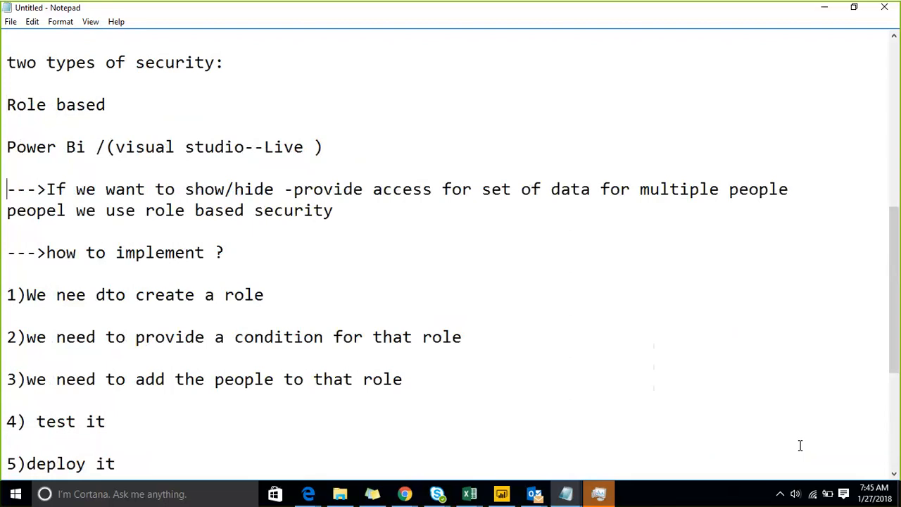
pyautogui.hotkey('shift', 'Down')
pyautogui.hotkey('shift', 'Down')
pyautogui.hotkey('shift', 'Down')
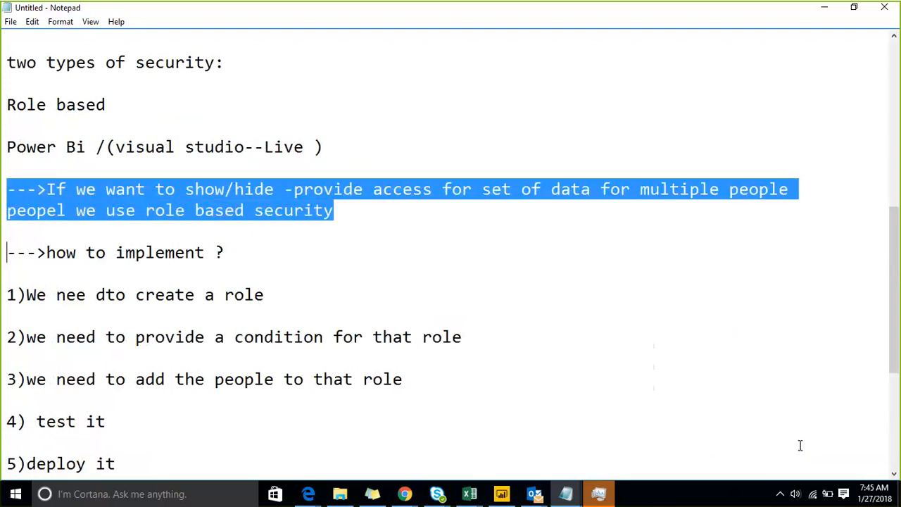
pyautogui.press('Down')
pyautogui.press('Down')
pyautogui.press('Down')
pyautogui.press('Down')
pyautogui.press('Down')
pyautogui.press('Down')
pyautogui.press('Down')
pyautogui.press('Down')
pyautogui.press('Down')
pyautogui.press('Down')
pyautogui.press('Down')
pyautogui.press('Down')
pyautogui.press('Down')
pyautogui.press('Down')
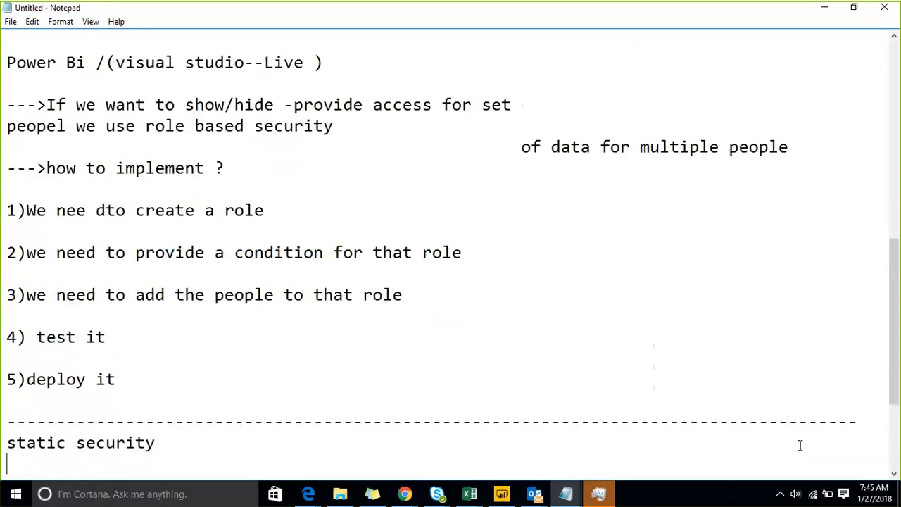
pyautogui.press('Down')
pyautogui.press('Down')
pyautogui.press('Down')
pyautogui.press('Down')
pyautogui.press('Down')
pyautogui.press('Down')
pyautogui.press('Up')
pyautogui.press('Up')
pyautogui.press('Up')
pyautogui.hotkey('shift', 'Down')
pyautogui.hotkey('shift', 'Down')
pyautogui.hotkey('shift', 'Down')
pyautogui.hotkey('shift', 'Down')
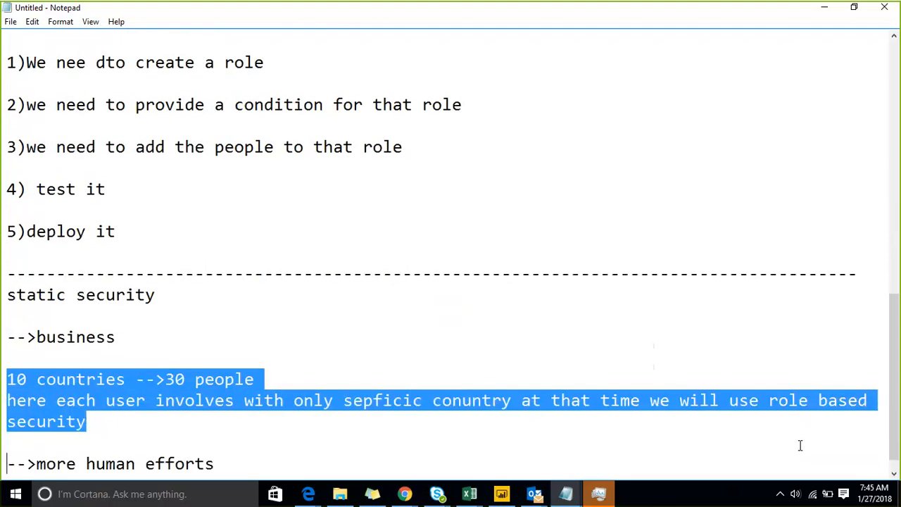
pyautogui.press('Delete')
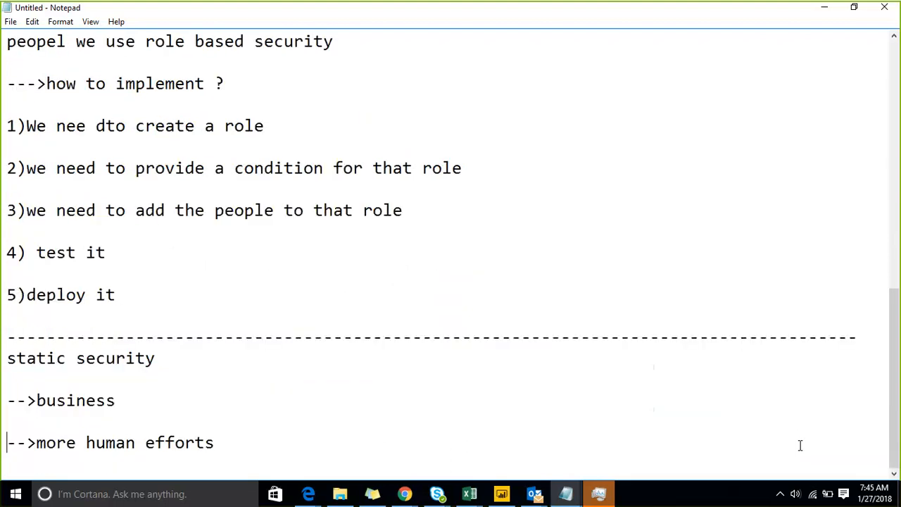
# Remove the '-->business' and '-->more human efforts' lines from the static security section.
pyautogui.press('Up')
pyautogui.hotkey('shift', 'Up')
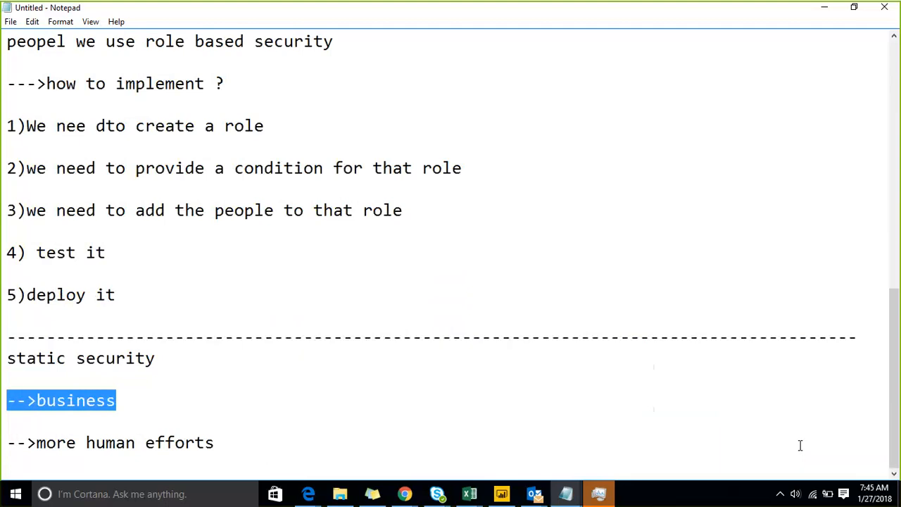
pyautogui.press('Delete')
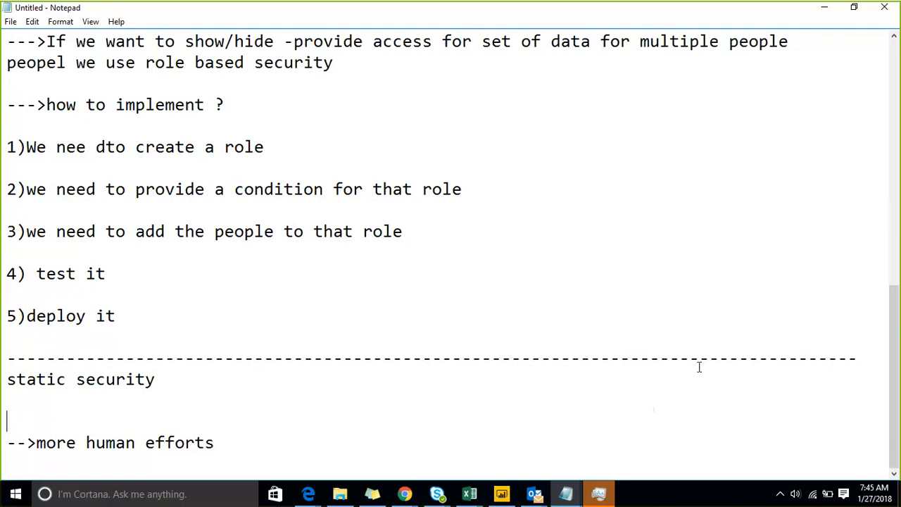
pyautogui.moveTo(699, 367); pyautogui.dragTo(748, 387)
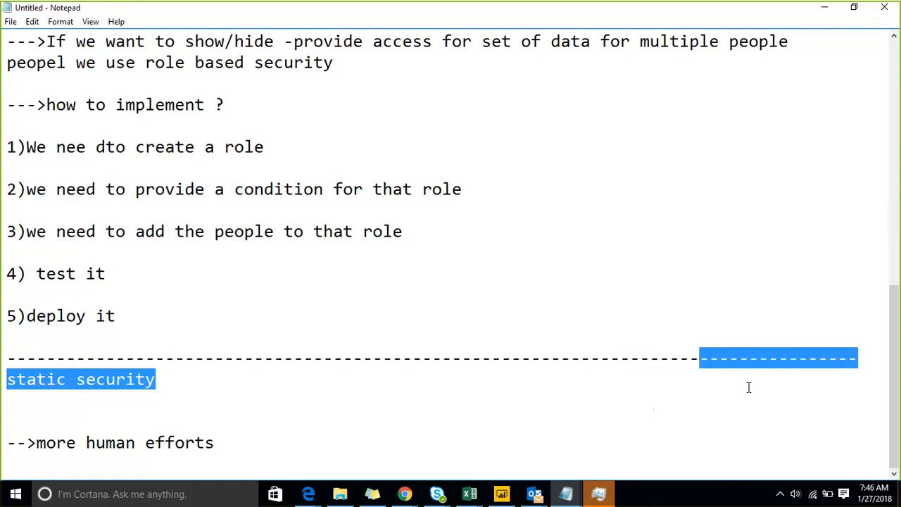
pyautogui.press('Down')
pyautogui.press('Down')
pyautogui.press('Down')
pyautogui.hotkey('shift', 'Down')
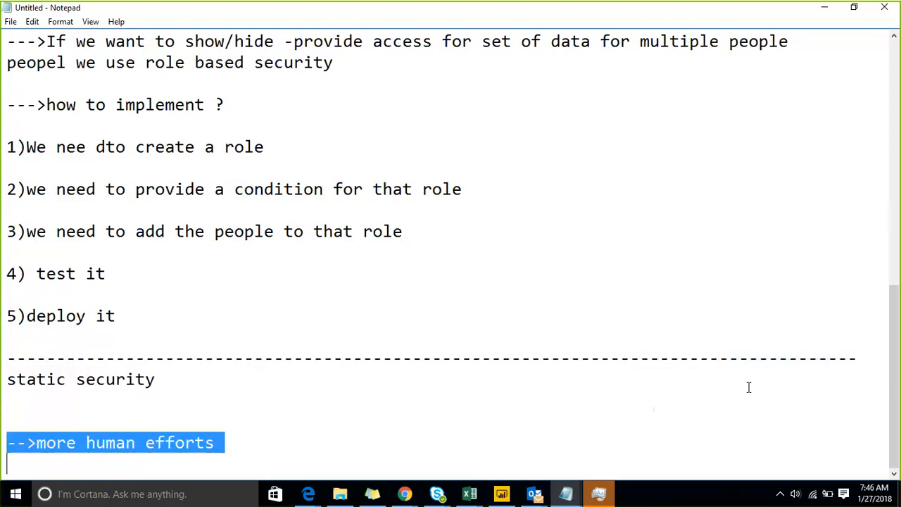
pyautogui.press('BackSpace')
pyautogui.press('BackSpace')
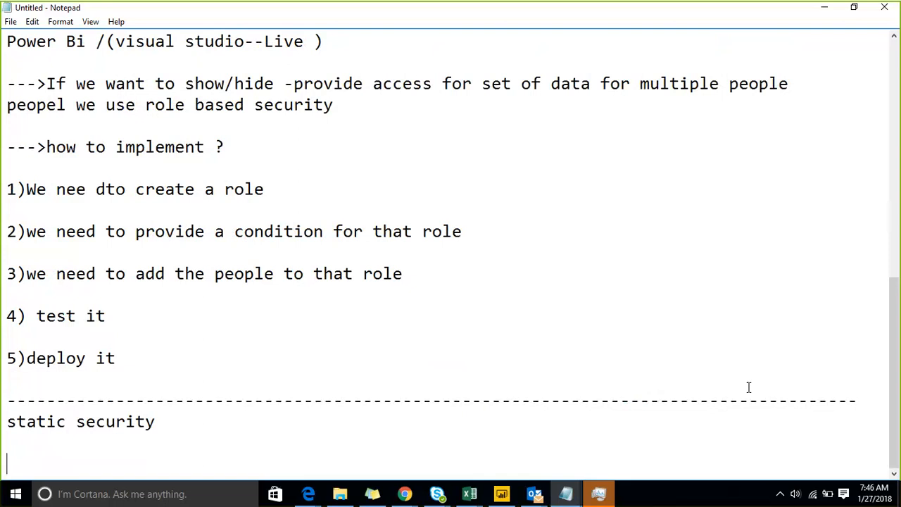
# Write 'business with 10 countries--50 customers' and 'each customer involves with minimum of 3 countries'.
pyautogui.write('busienss wi')
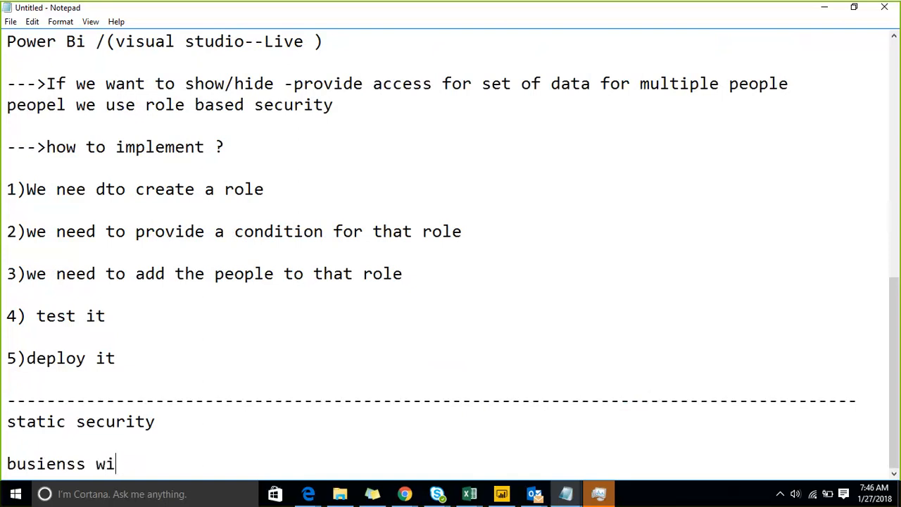
pyautogui.write('th 10 countrie')
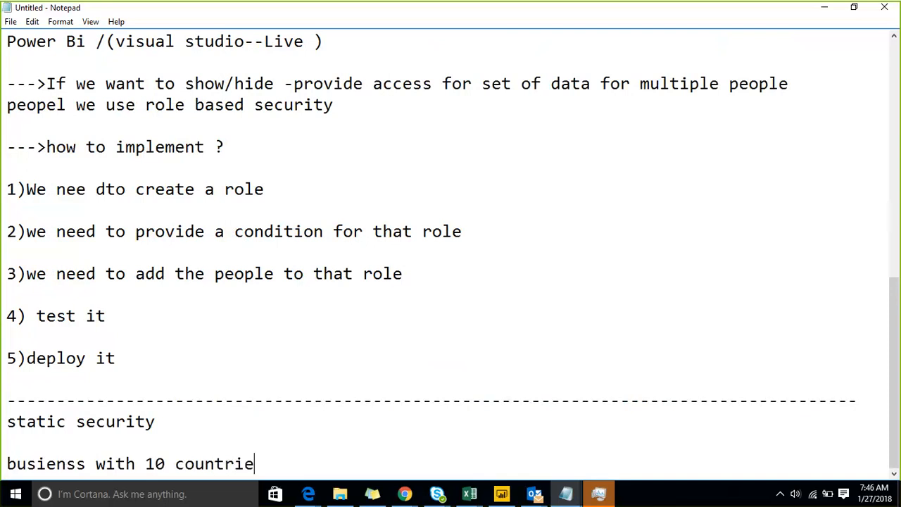
pyautogui.write('s--50 customers')
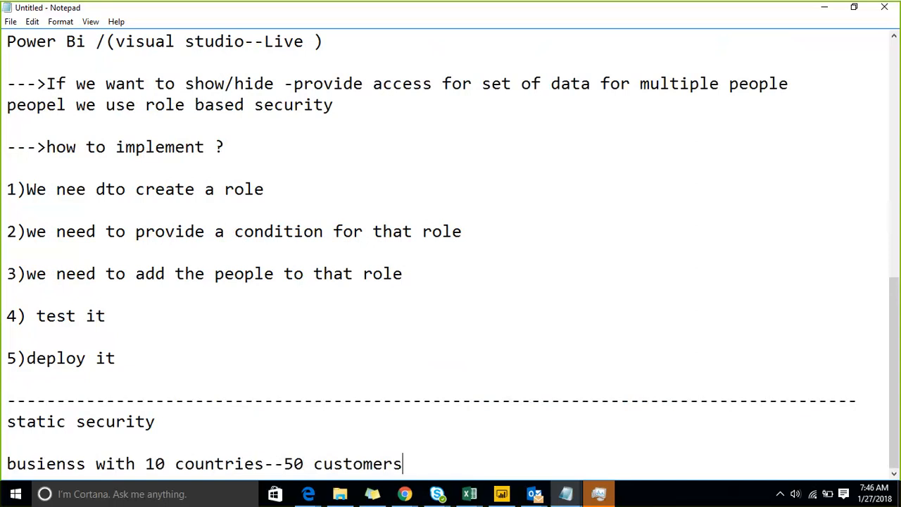
pyautogui.press('Return')
pyautogui.write('each cui')
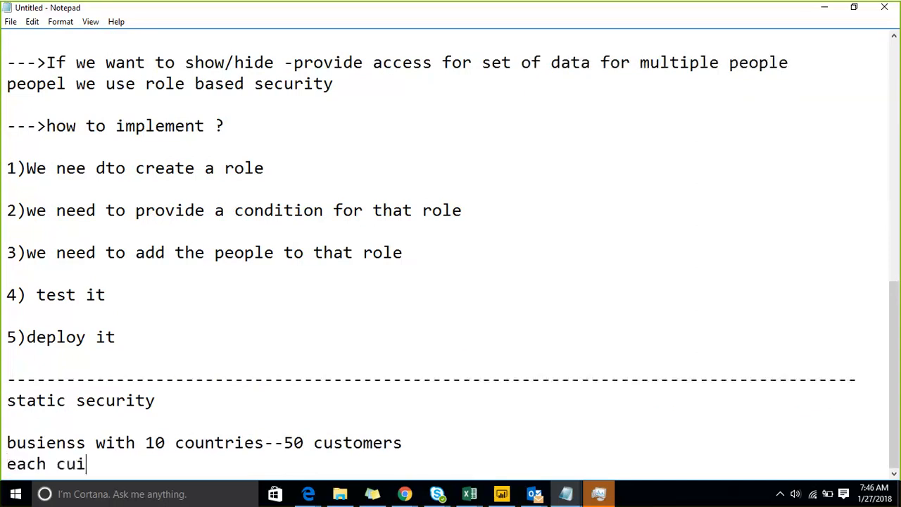
pyautogui.press('BackSpace')
pyautogui.write('stomer invoves')
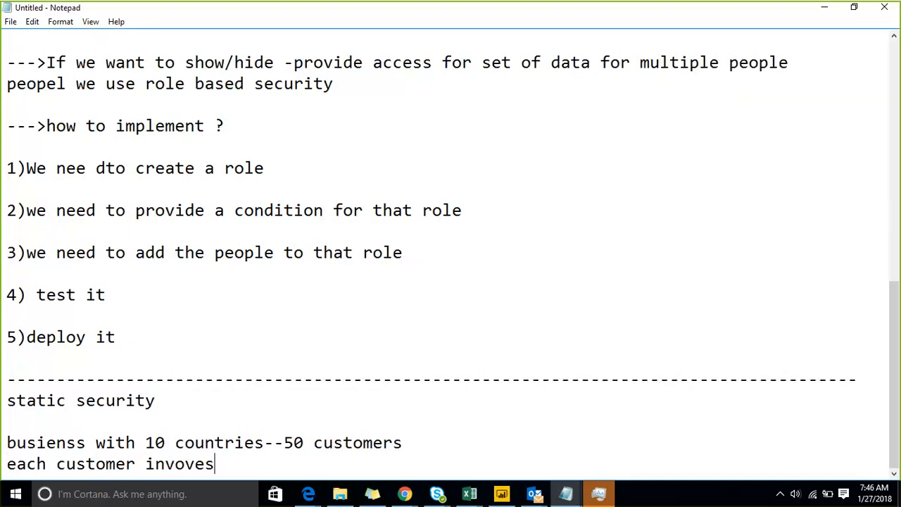
pyautogui.write(' with mini')
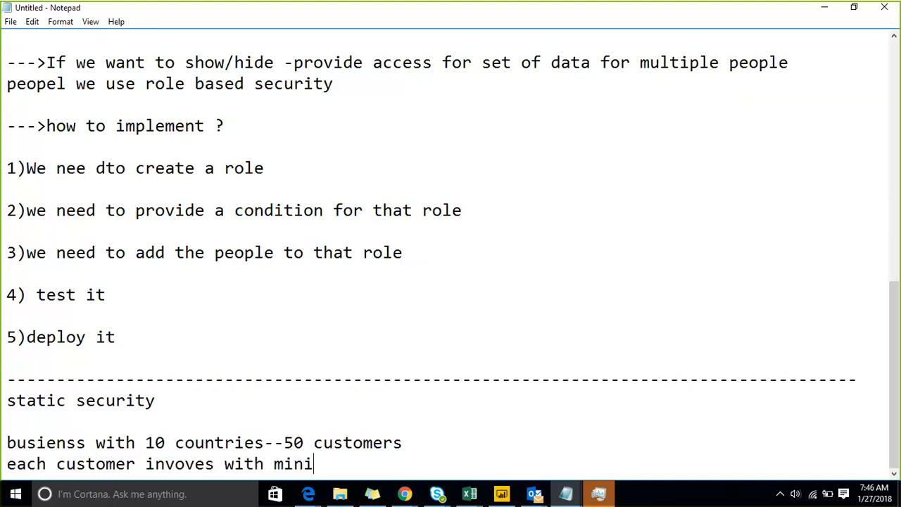
pyautogui.write('m of 3 countrue')
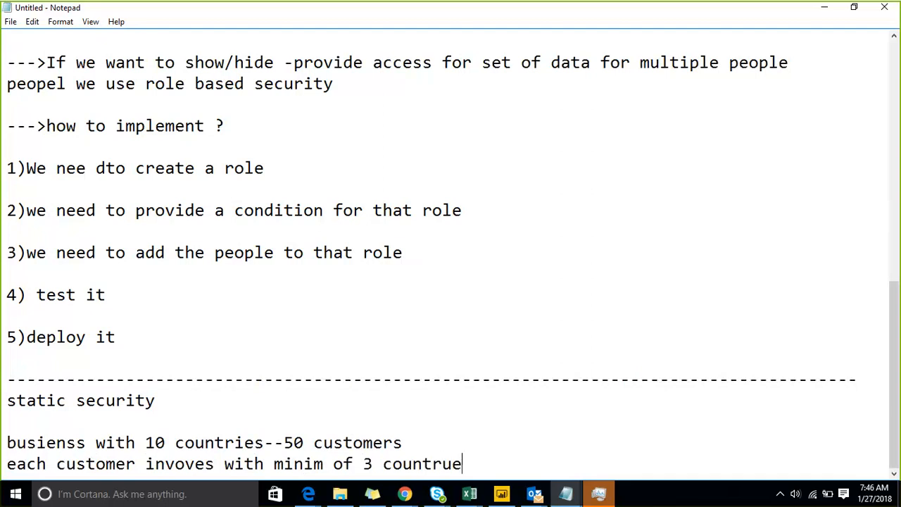
pyautogui.press('BackSpace')
pyautogui.press('BackSpace')
pyautogui.write('yes')
pyautogui.press('Return')
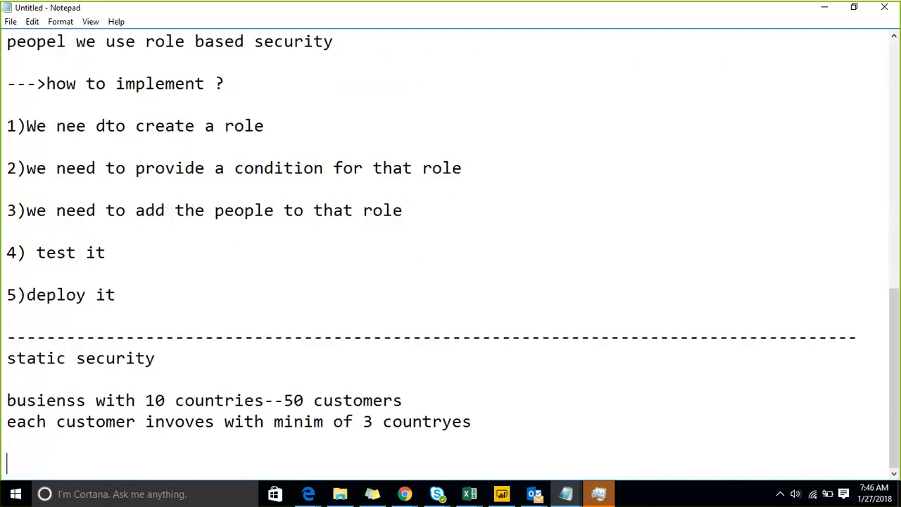
# List the countries US, UK and CANADA on separate lines, followed by '....'.
pyautogui.write('US"')
pyautogui.press('BackSpace')
pyautogui.press('Return')
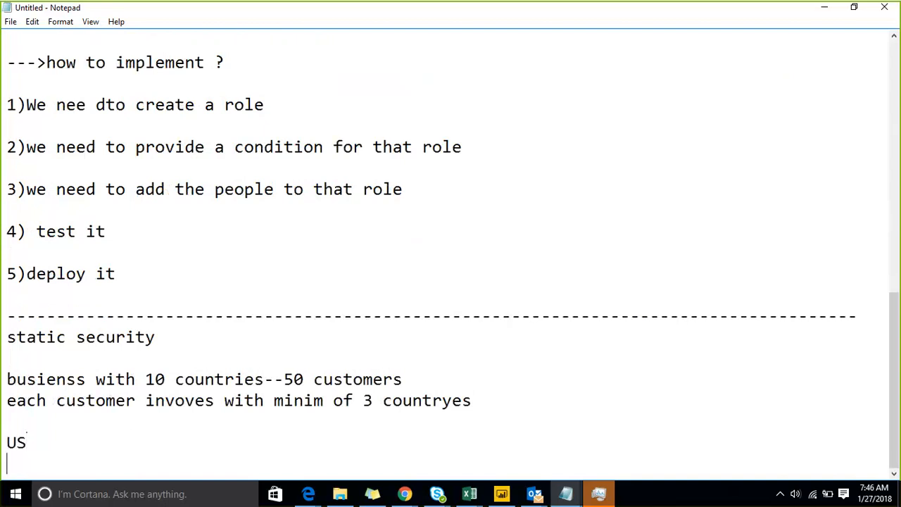
pyautogui.write('UK')
pyautogui.press('Return')
pyautogui.write('CAN')
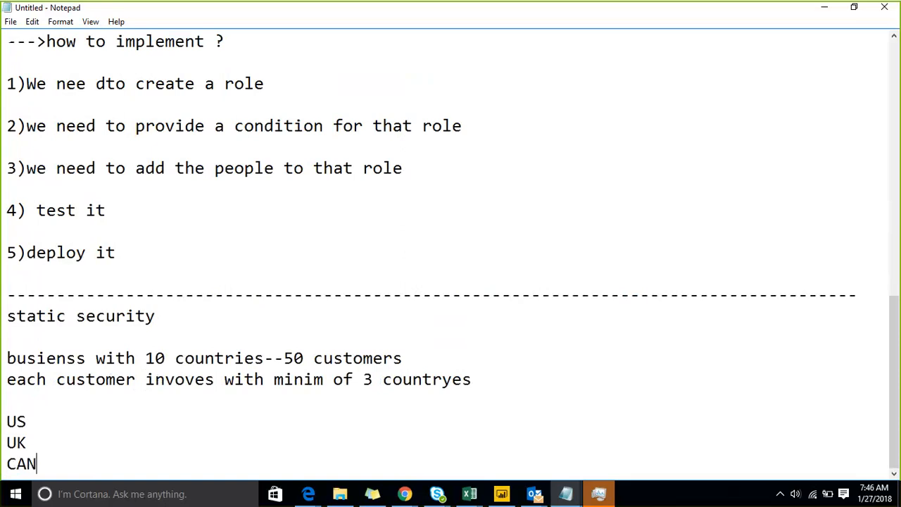
pyautogui.write('ADA')
pyautogui.press('Return')
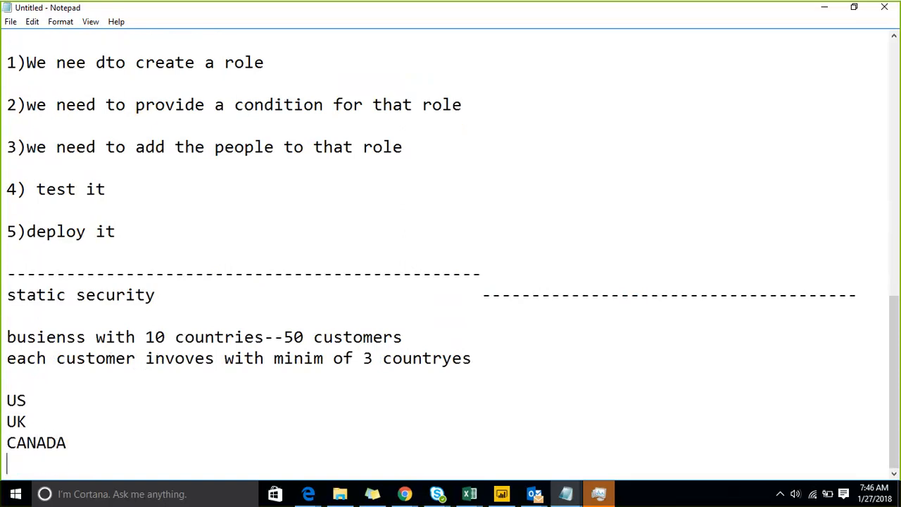
pyautogui.write('....')
# Append '--A' to the US, UK and CANADA lines.
pyautogui.click(749, 387)
pyautogui.write('--A')
pyautogui.press('Down')
pyautogui.write('=-')
pyautogui.press('BackSpace')
pyautogui.press('BackSpace')
pyautogui.write('--A')
pyautogui.press('Down')
pyautogui.press('End')
pyautogui.write('--A')
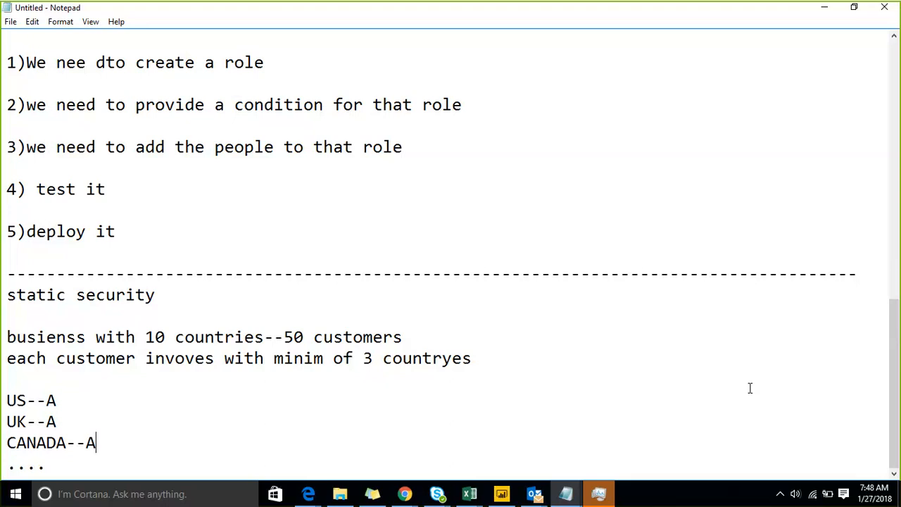
# Add a dashed separator line and a 'power bi--' heading on its own line.
pyautogui.press('Down')
pyautogui.press('Return')
pyautogui.press('Return')
pyautogui.write('-----')
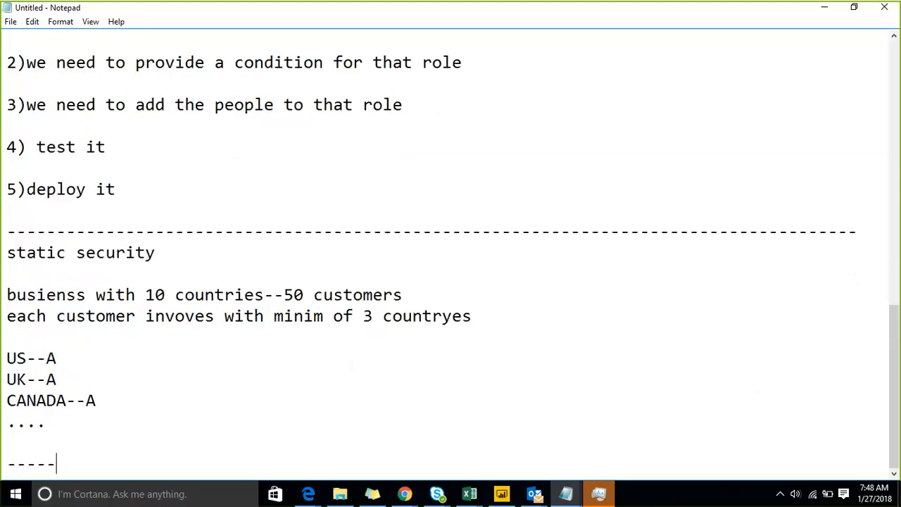
pyautogui.write('-----------------------------------------------------------')
pyautogui.write('power bui')
pyautogui.press('BackSpace')
pyautogui.press('BackSpace')
pyautogui.press('BackSpace')
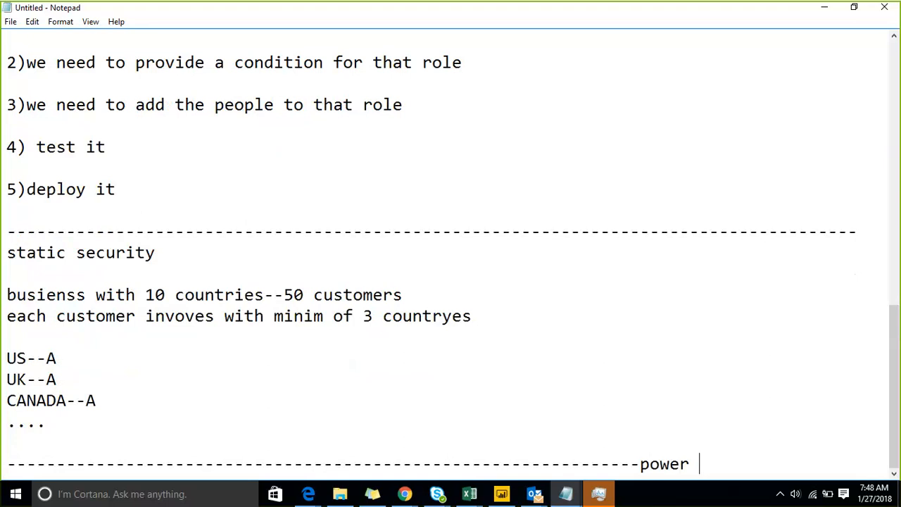
pyautogui.write('bi--')
pyautogui.press('Left')
pyautogui.press('Left')
pyautogui.press('Left')
pyautogui.press('Left')
pyautogui.press('Left')
pyautogui.press('Left')
pyautogui.press('Left')
pyautogui.press('Left')
pyautogui.press('Left')
pyautogui.press('Left')
pyautogui.press('Return')
# Write 'visual studio' a couple of lines below the 'power bi--' heading.
pyautogui.press('Right')
pyautogui.press('Right')
pyautogui.press('Right')
pyautogui.press('Right')
pyautogui.press('Right')
pyautogui.press('Right')
pyautogui.press('Right')
pyautogui.press('Right')
pyautogui.press('Right')
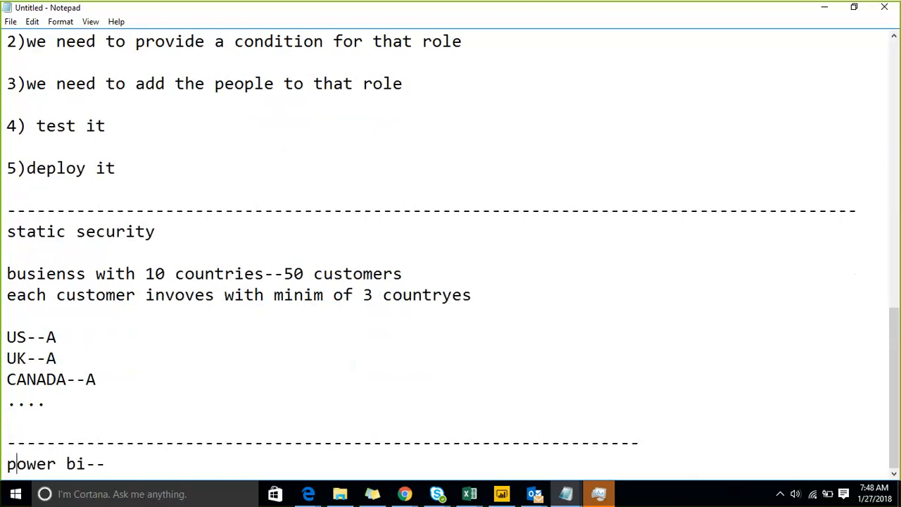
pyautogui.press('Right')
pyautogui.press('Return')
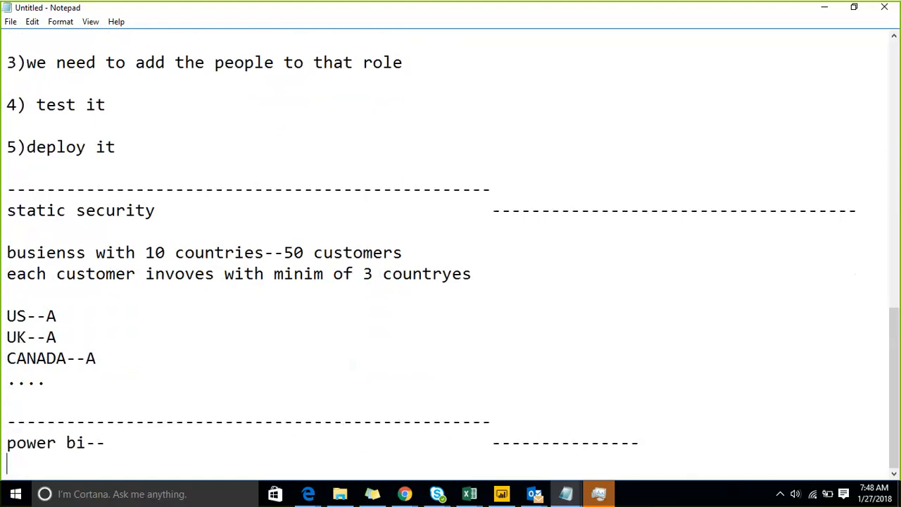
pyautogui.press('Return')
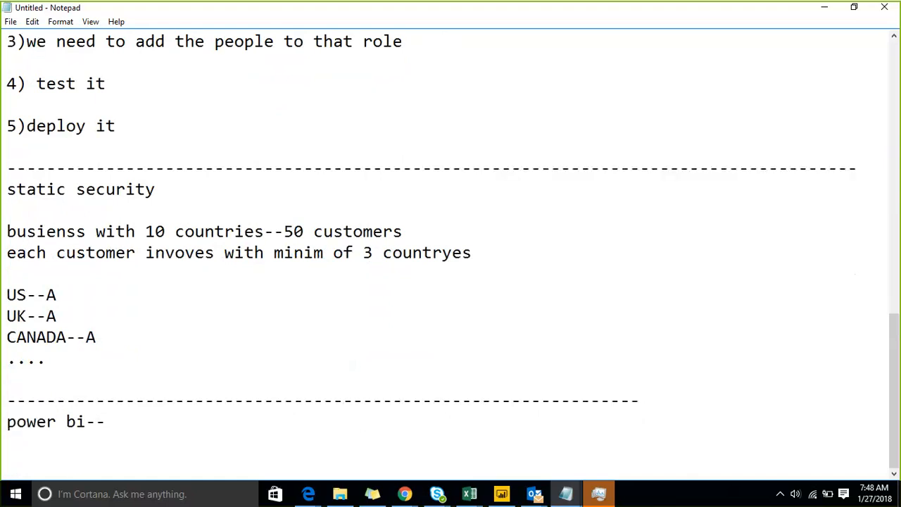
pyautogui.write('SQL')
pyautogui.press('BackSpace')
pyautogui.press('BackSpace')
pyautogui.press('BackSpace')
pyautogui.press('BackSpace')
pyautogui.write('B')
pyautogui.press('BackSpace')
pyautogui.write('visa')
pyautogui.press('BackSpace')
pyautogui.write('i')
pyautogui.press('BackSpace')
pyautogui.write('ual studi')
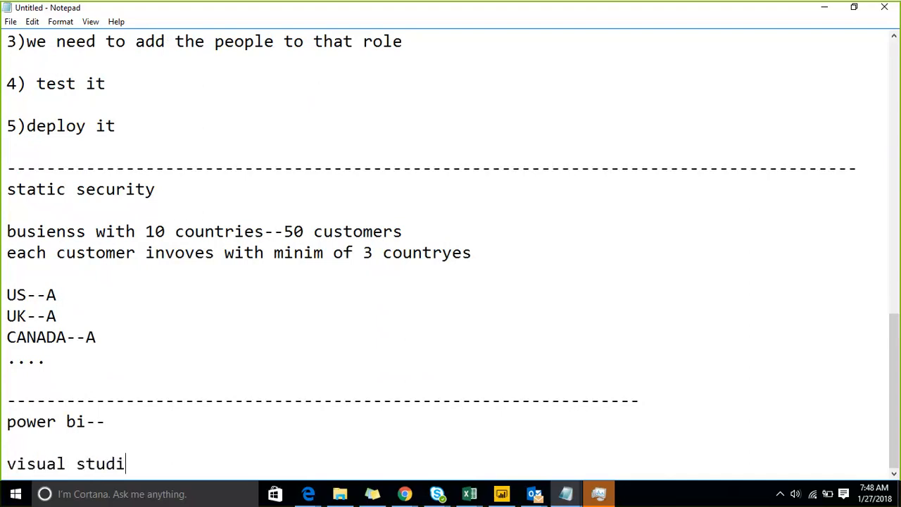
pyautogui.write('p')
pyautogui.press('BackSpace')
pyautogui.write('o')
pyautogui.press('Up')
# Minimize the InstituteMetrics report and launch a new Power BI Desktop from the Start menu.
pyautogui.click(502, 494)
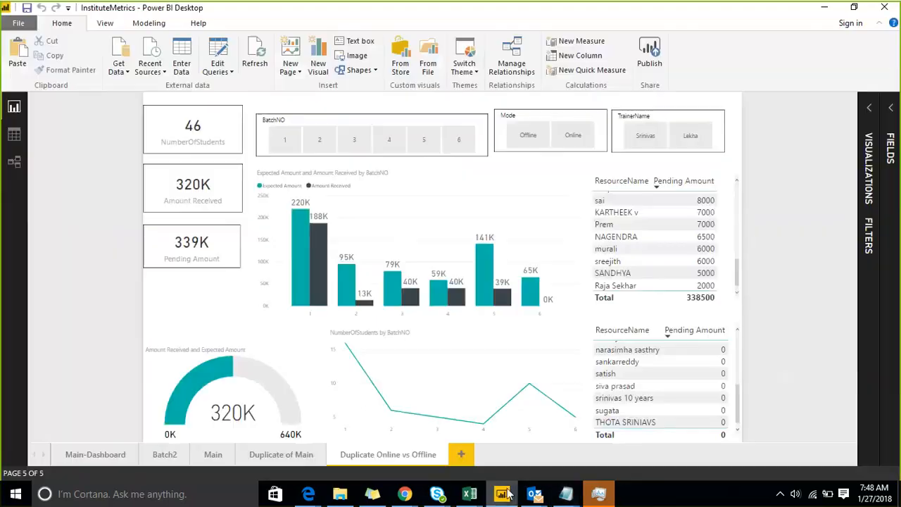
pyautogui.click(823, 8)
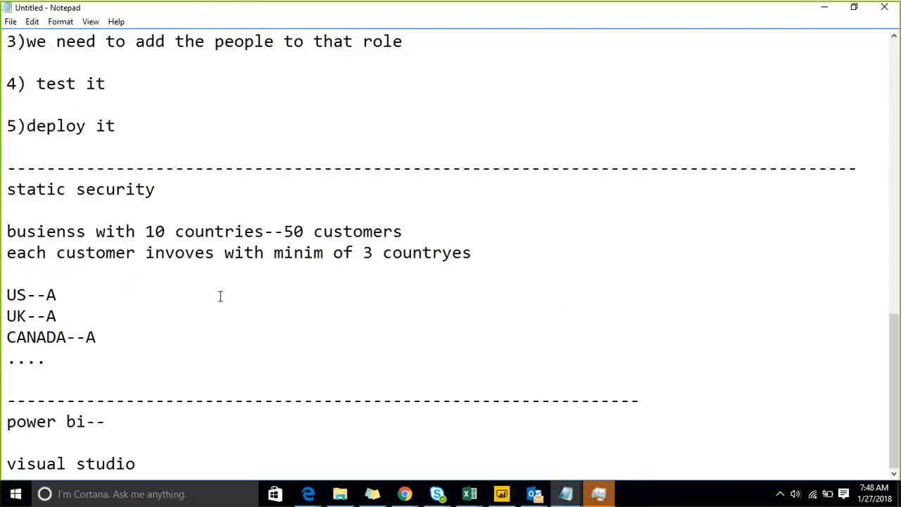
pyautogui.click(3, 498)
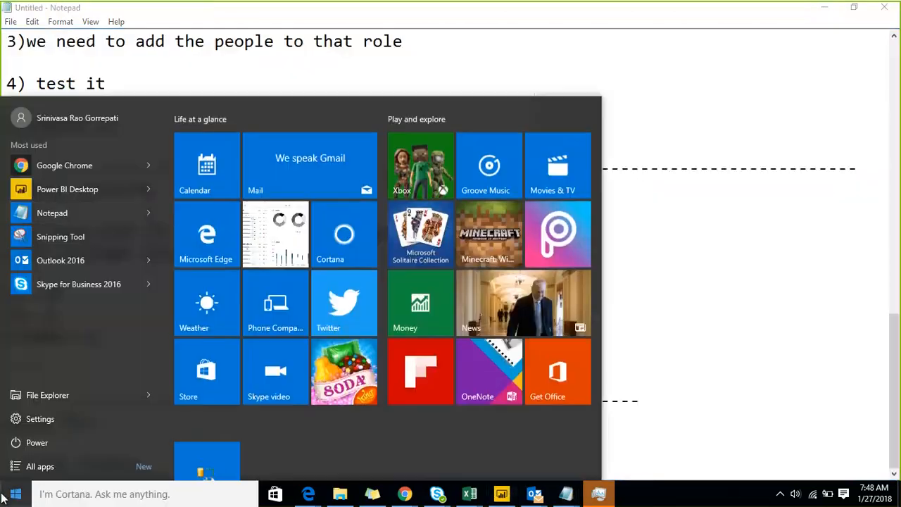
pyautogui.click(86, 193)
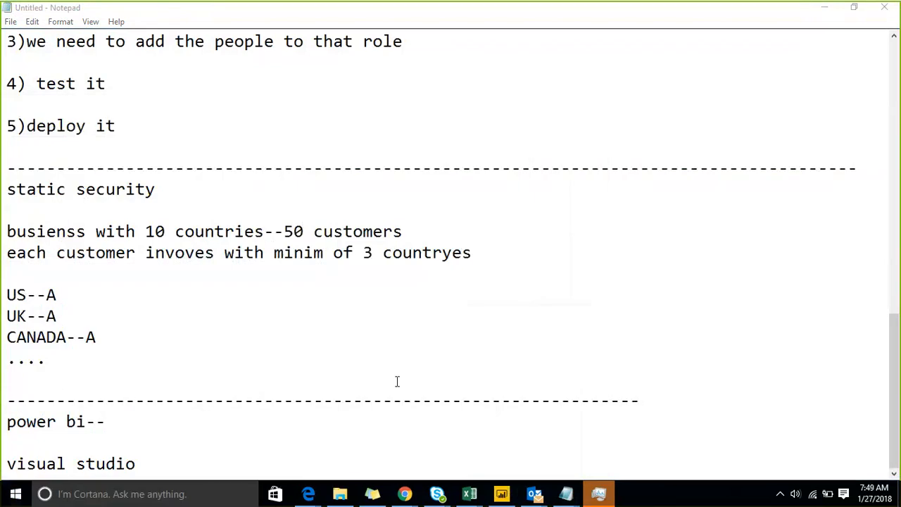
pyautogui.moveTo(478, 498)
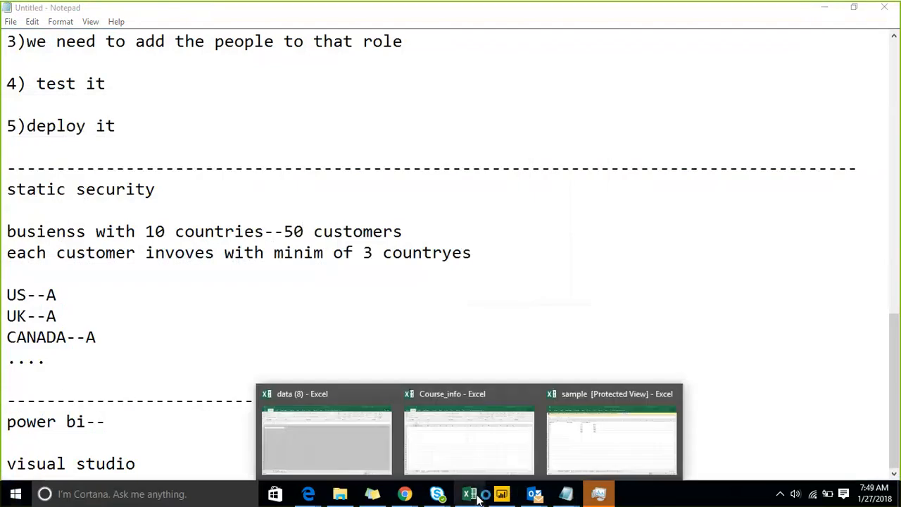
pyautogui.click(230, 271)
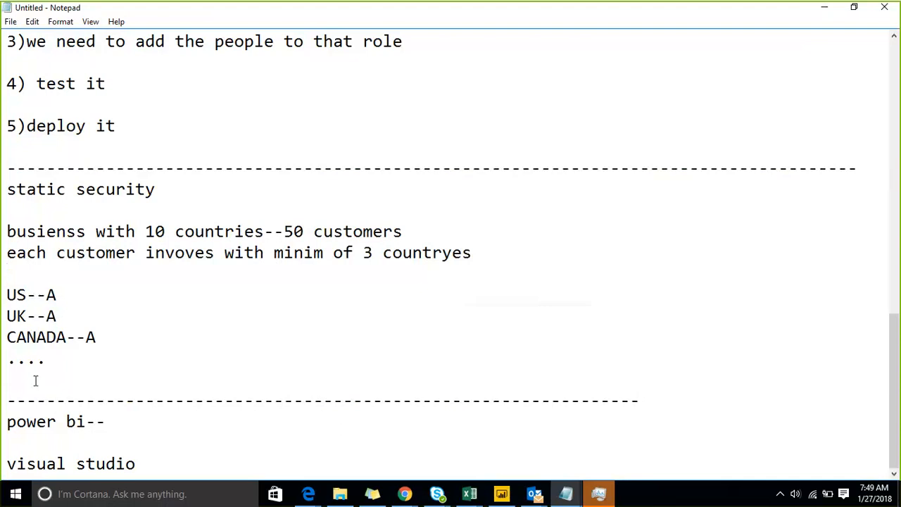
# Switch to the new untitled Power BI Desktop window and minimize Notepad.
pyautogui.click(17, 491)
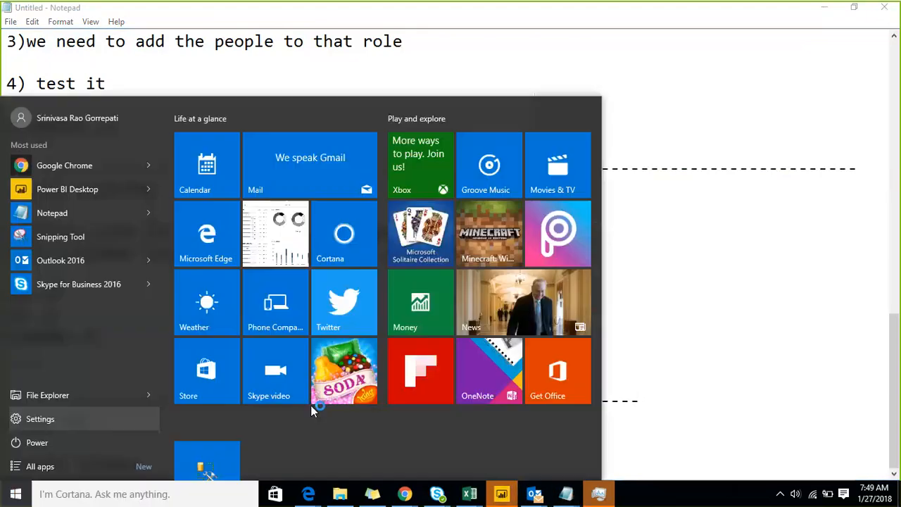
pyautogui.moveTo(502, 495)
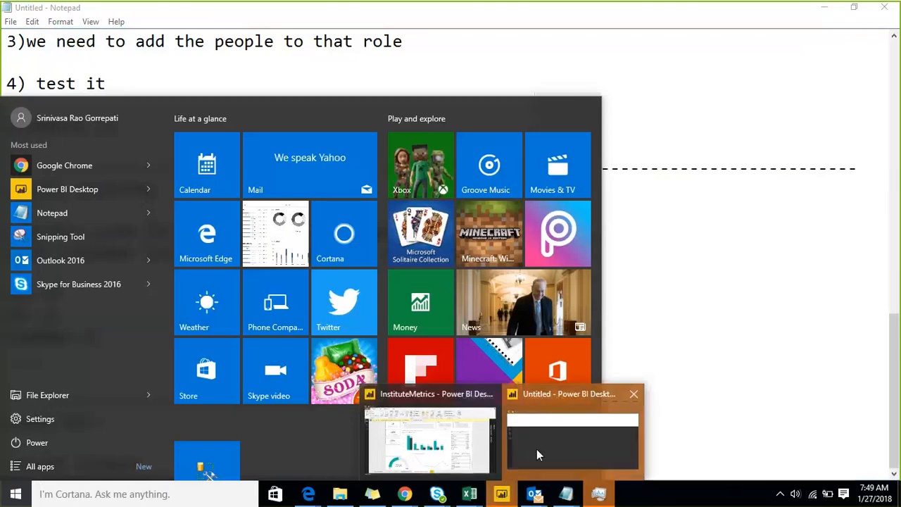
pyautogui.click(584, 446)
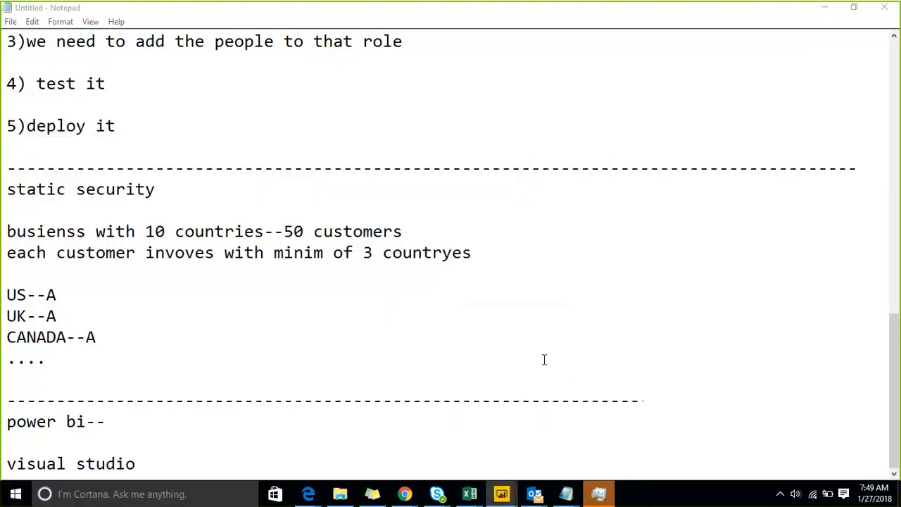
pyautogui.click(823, 9)
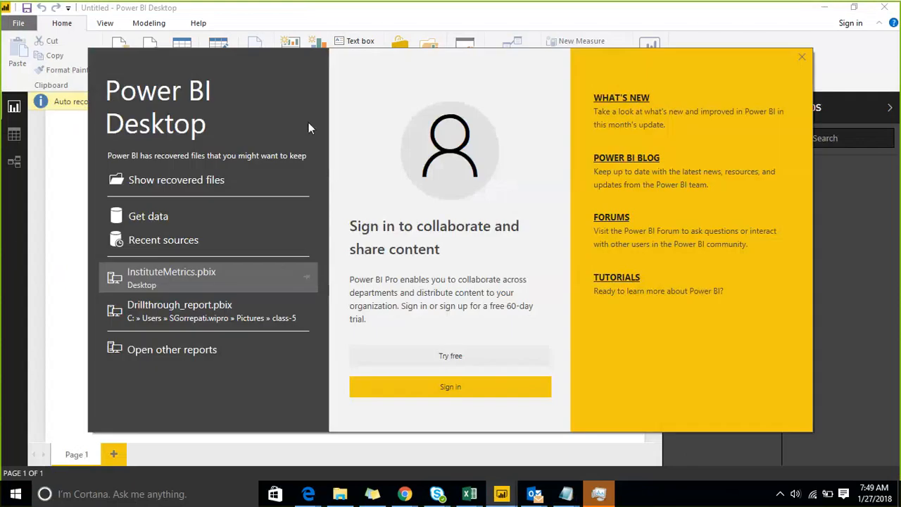
# Close the Power BI Desktop welcome screen.
pyautogui.click(801, 58)
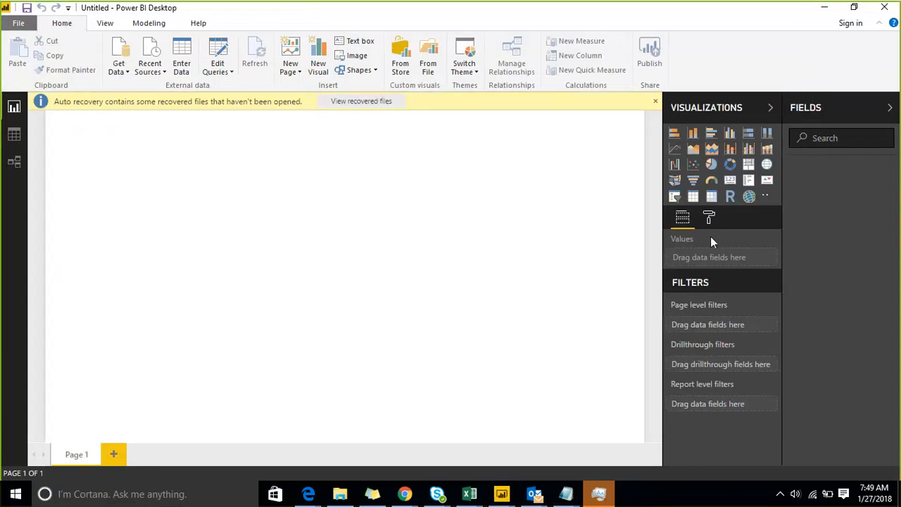
# Get Data from an Excel workbook and open sample.xlsx from the Desktop folder.
pyautogui.click(656, 104)
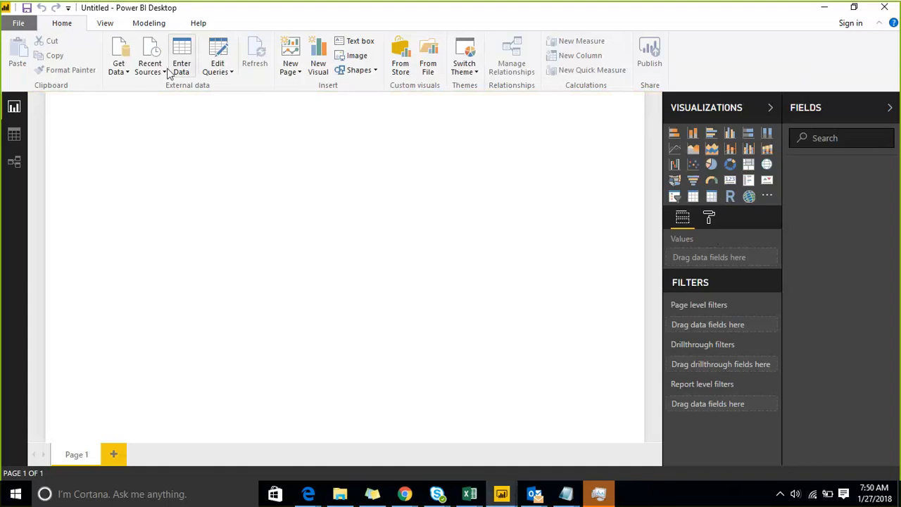
pyautogui.click(118, 66)
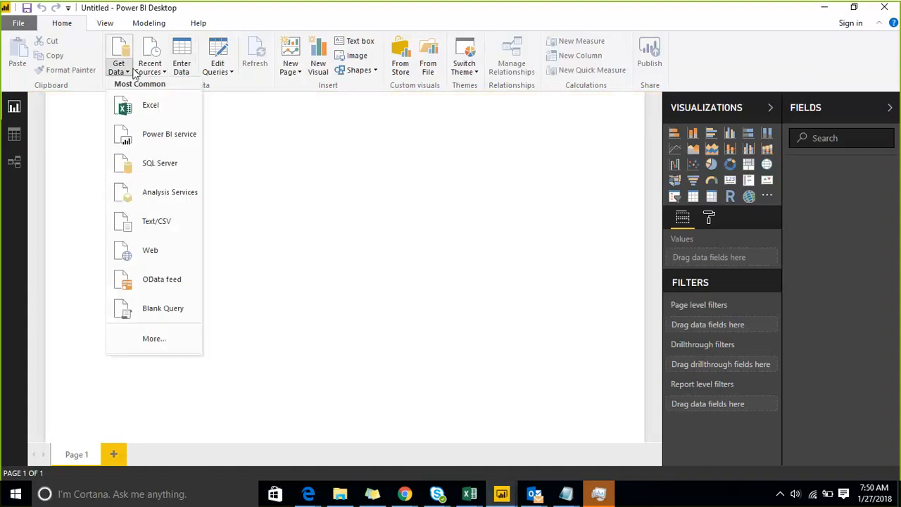
pyautogui.click(166, 118)
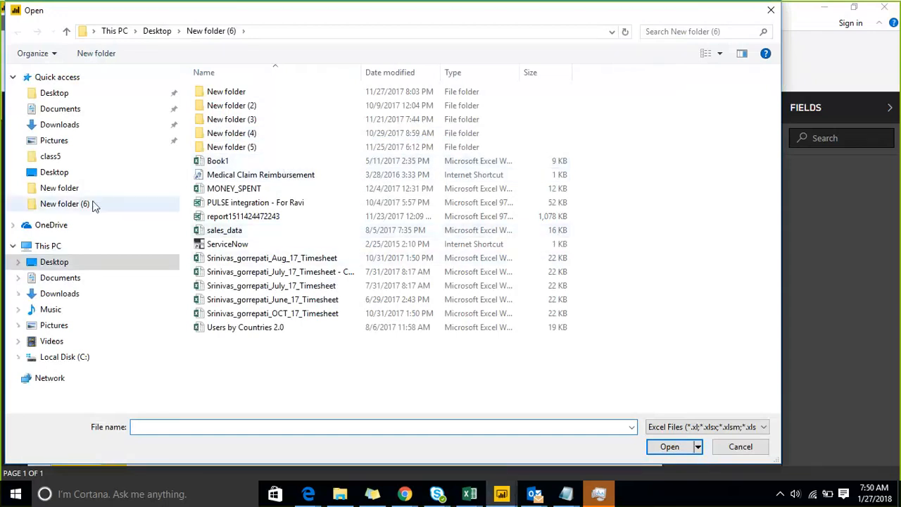
pyautogui.click(68, 93)
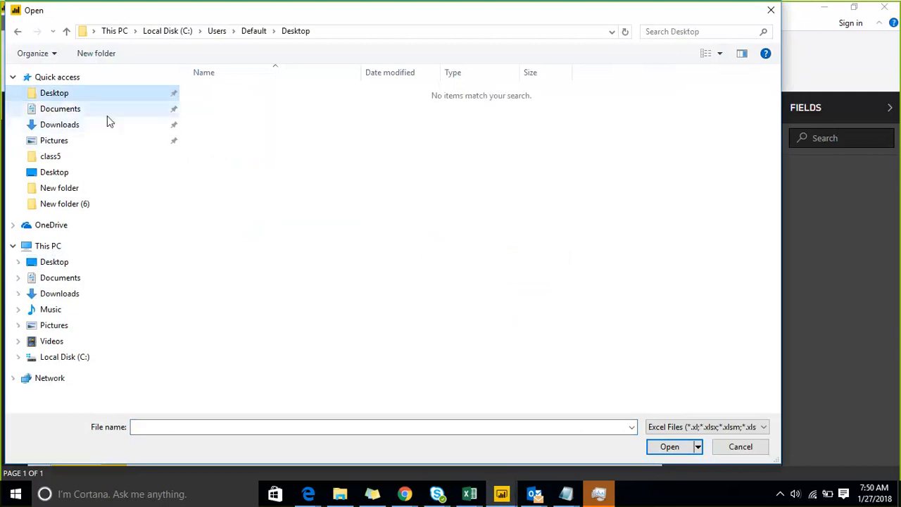
pyautogui.click(106, 107)
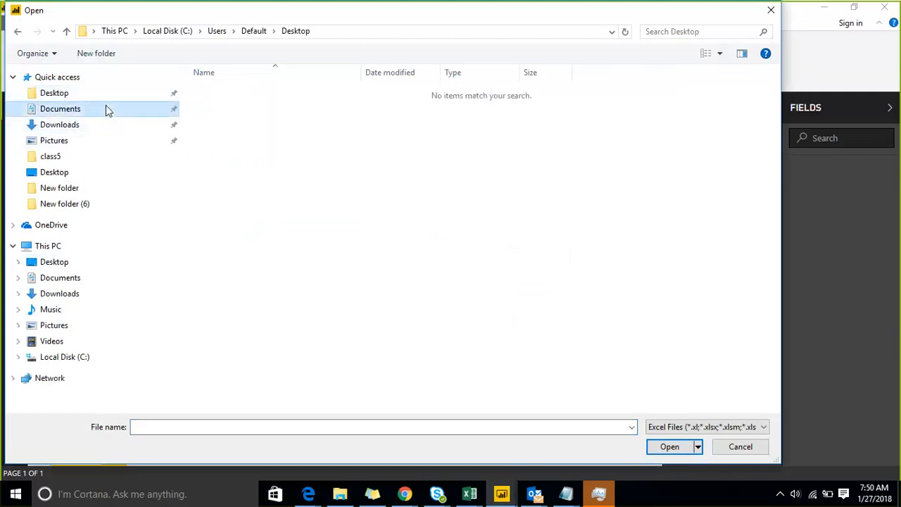
pyautogui.click(106, 204)
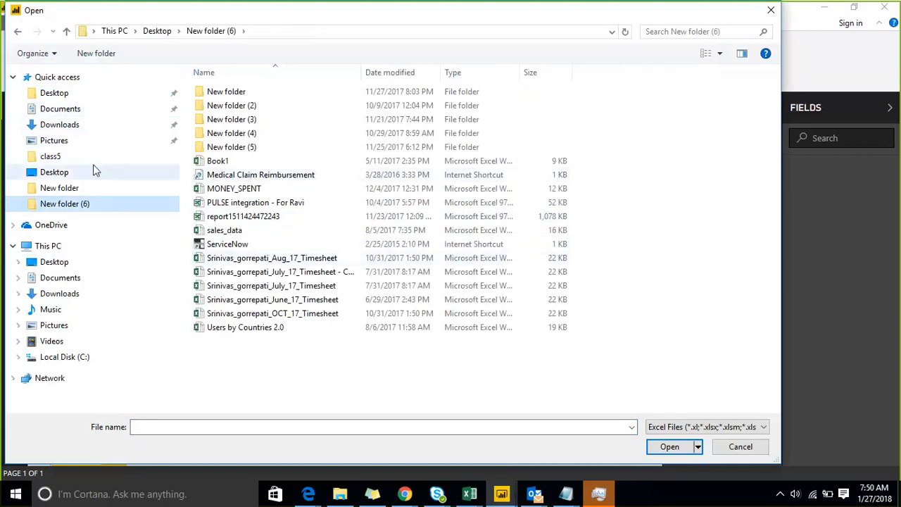
pyautogui.click(58, 178)
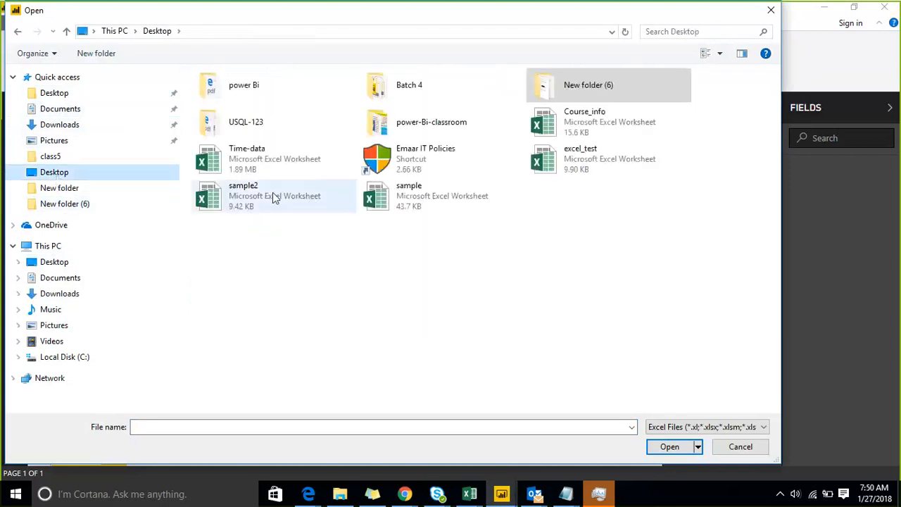
pyautogui.click(394, 197)
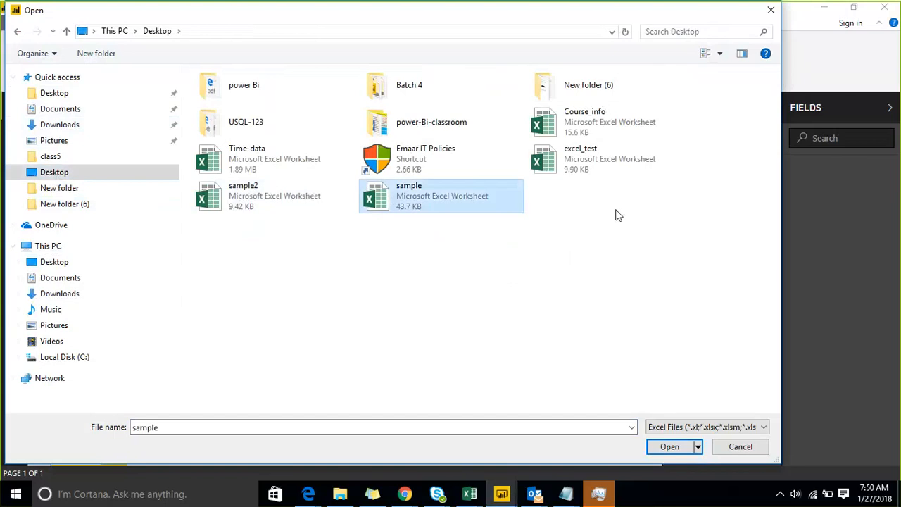
pyautogui.click(861, 293)
pyautogui.click(665, 446)
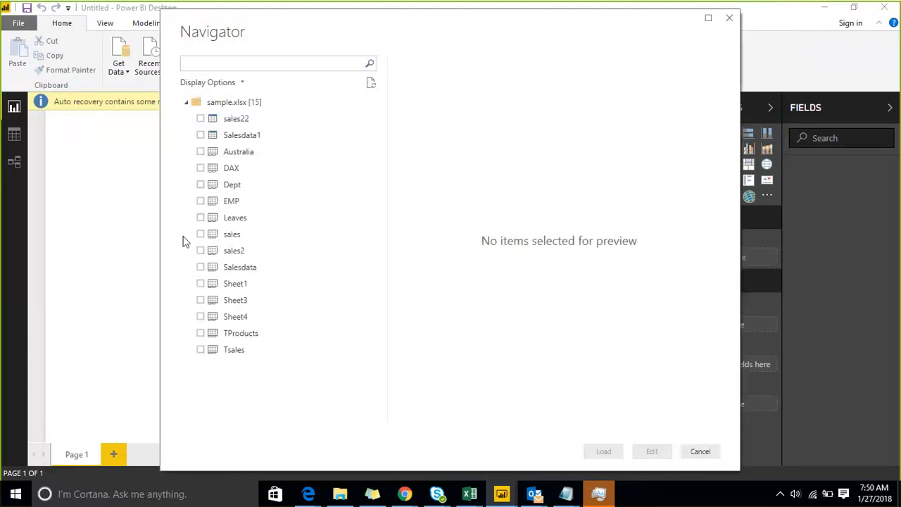
# Select the Salesdata, EMP and Dept tables in the Navigator and load them.
pyautogui.click(201, 271)
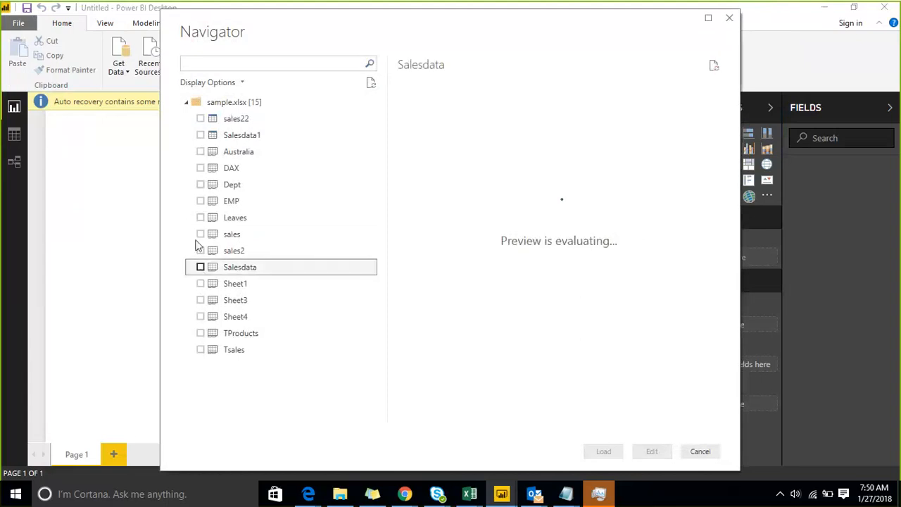
pyautogui.click(200, 202)
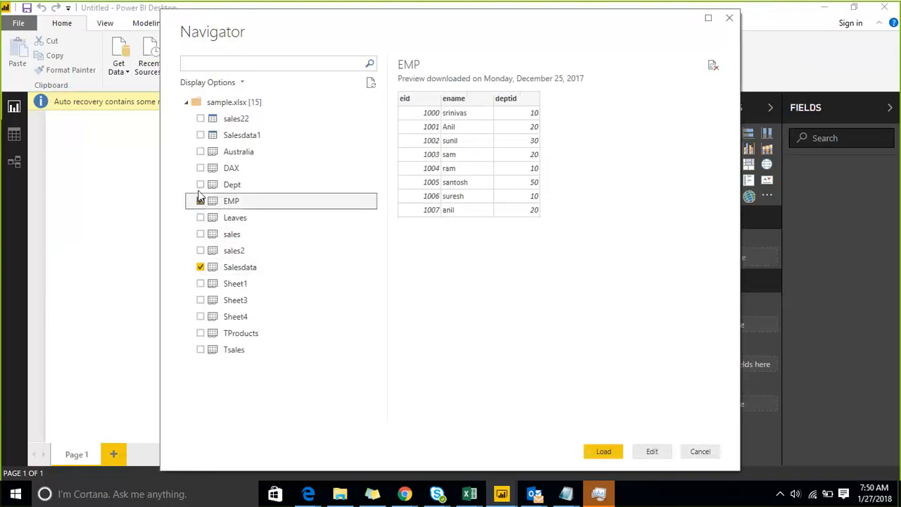
pyautogui.click(200, 185)
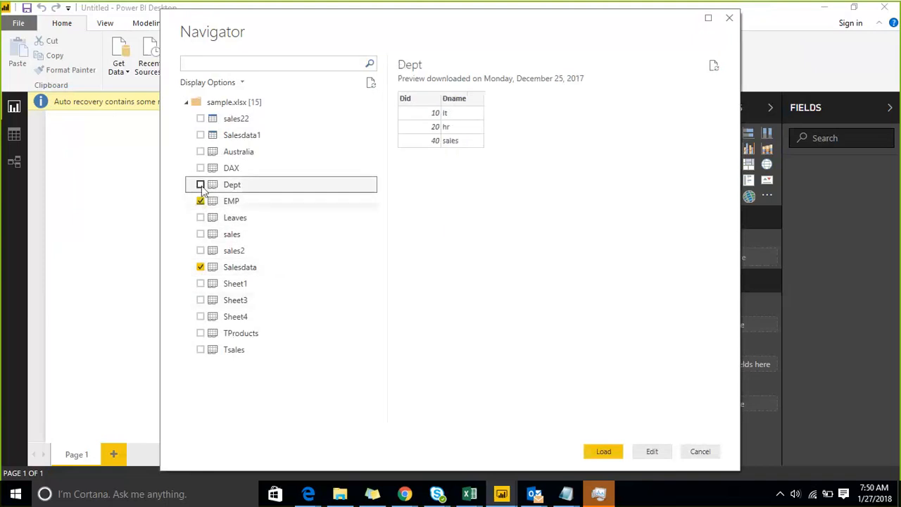
pyautogui.click(599, 450)
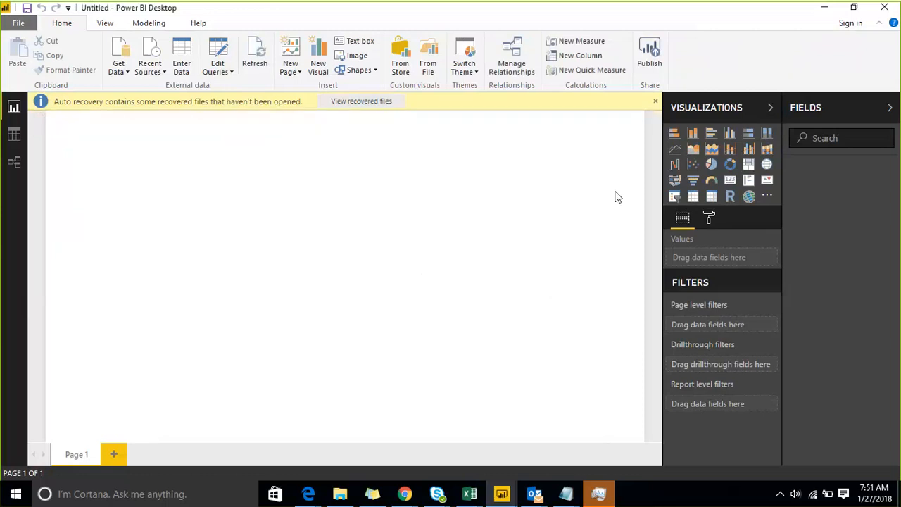
# Open Manage Roles under Modeling and create a new role named GUNTUR.
pyautogui.click(656, 102)
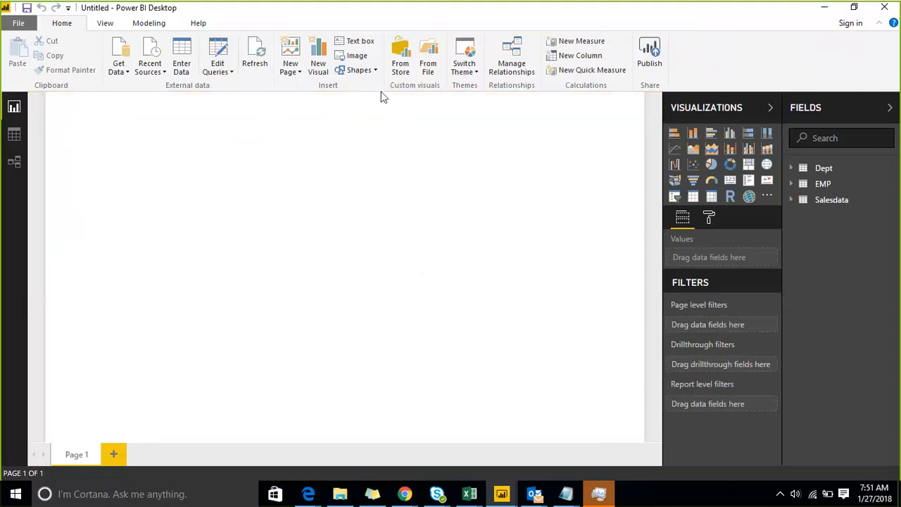
pyautogui.click(154, 26)
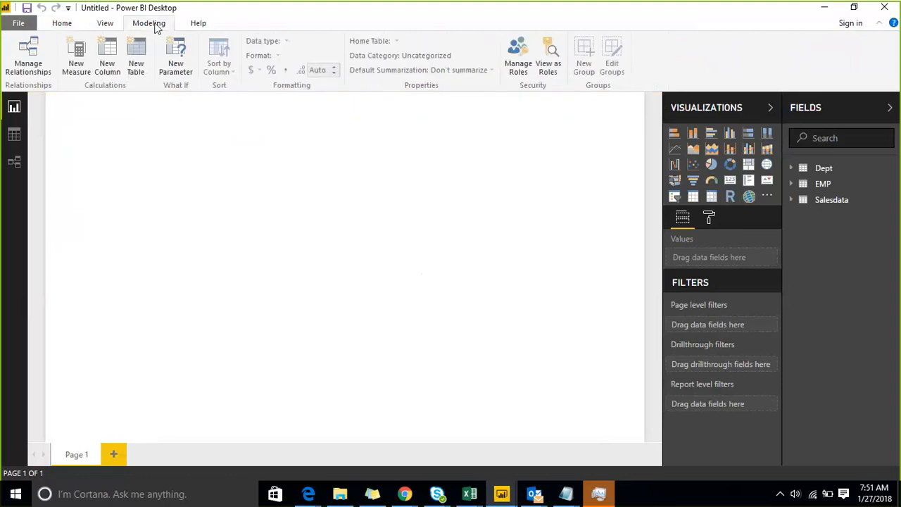
pyautogui.click(530, 68)
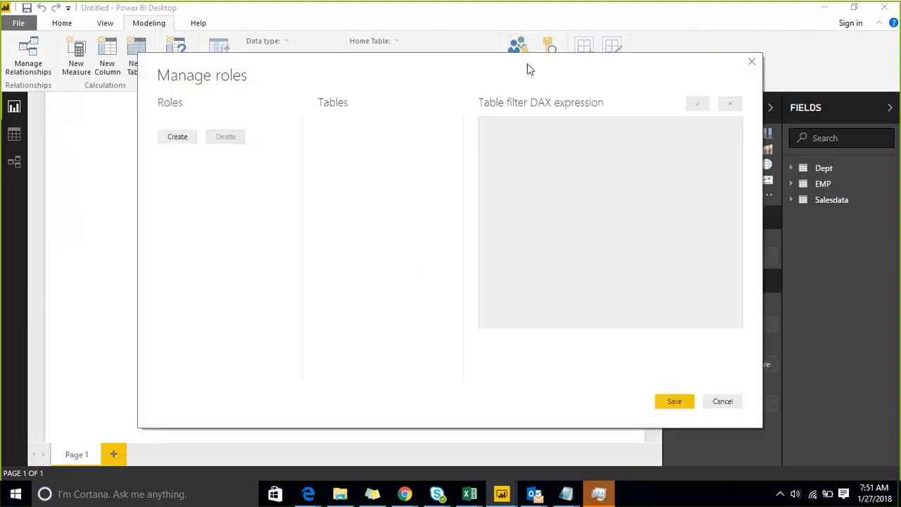
pyautogui.click(183, 139)
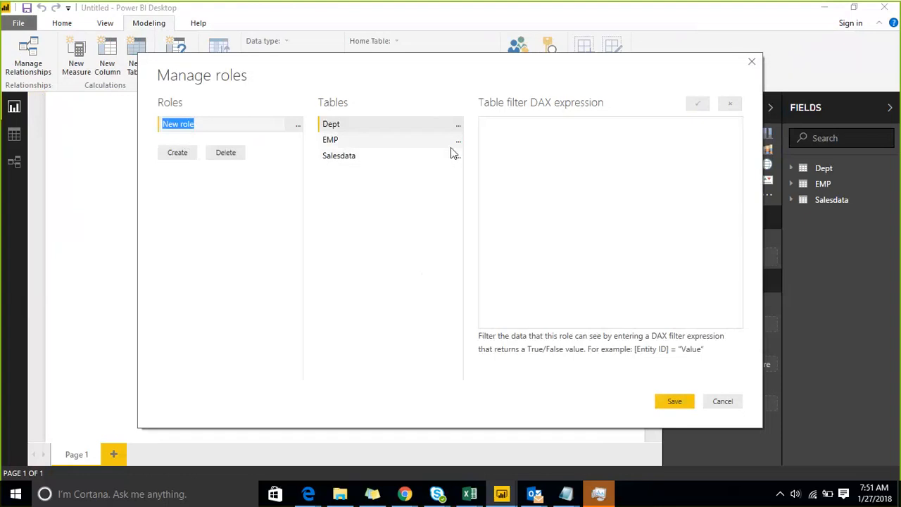
pyautogui.click(352, 156)
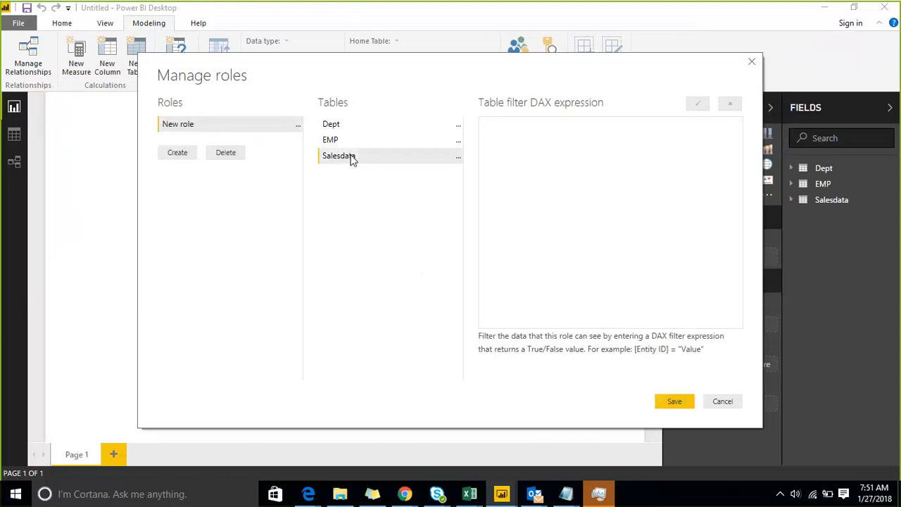
pyautogui.doubleClick(235, 127)
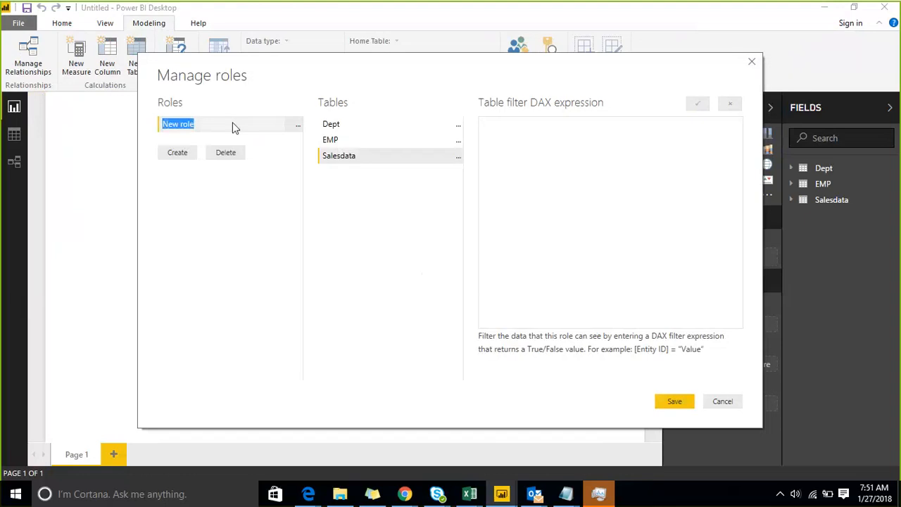
pyautogui.write('GUNTUR')
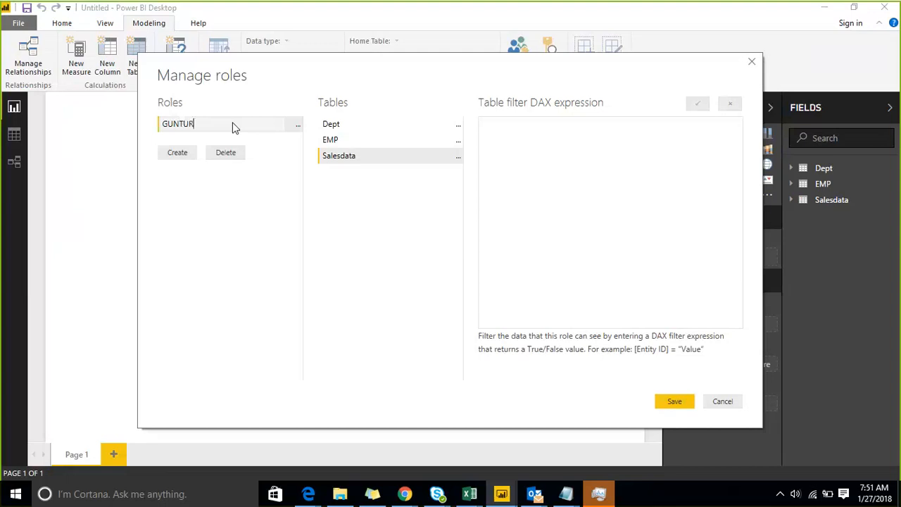
# Give the GUNTUR role a Salesdata filter of [CityName] = "Guntur".
pyautogui.click(457, 159)
pyautogui.moveTo(563, 173)
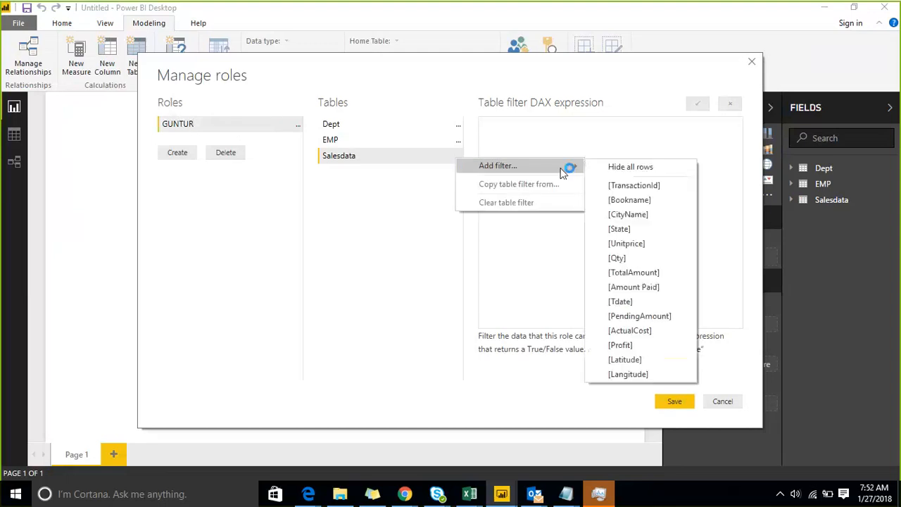
pyautogui.click(662, 215)
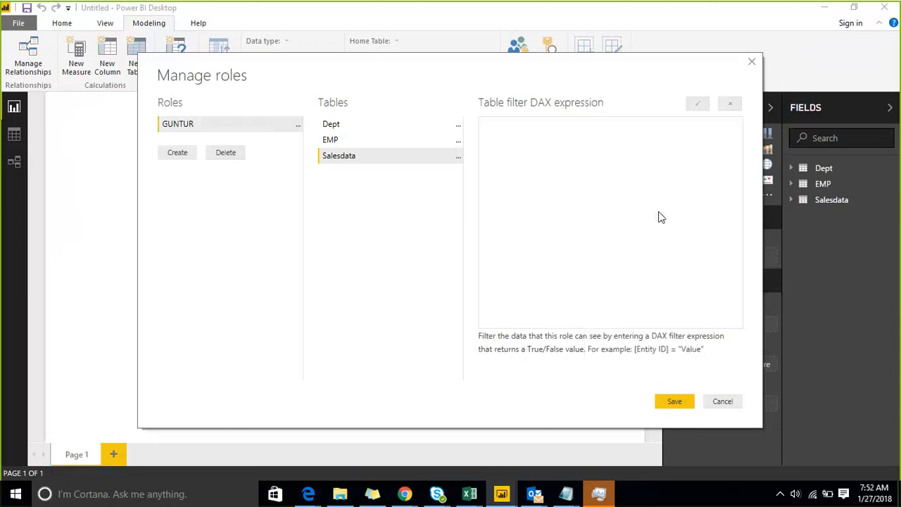
pyautogui.doubleClick(571, 130)
pyautogui.write('Guntur')
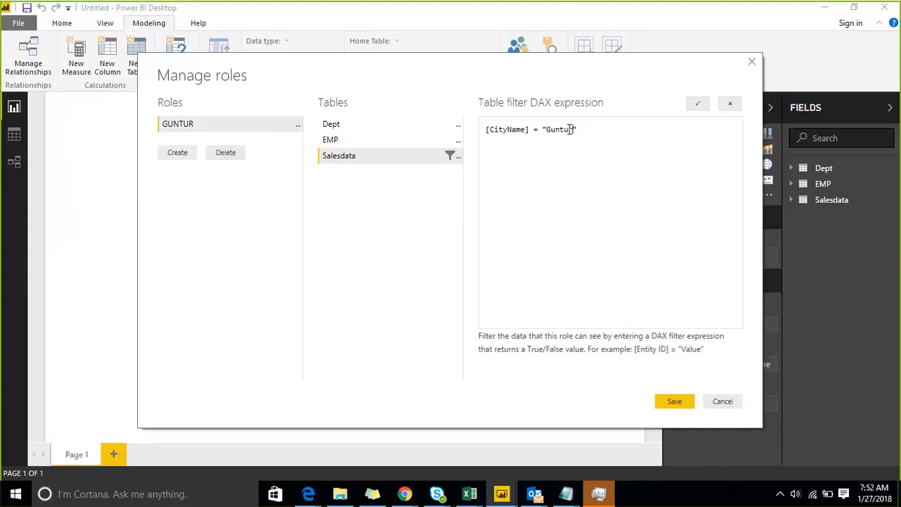
pyautogui.click(698, 104)
# Create a Pune role with Salesdata filter [CityName] = "Pune" and save both roles.
pyautogui.click(177, 156)
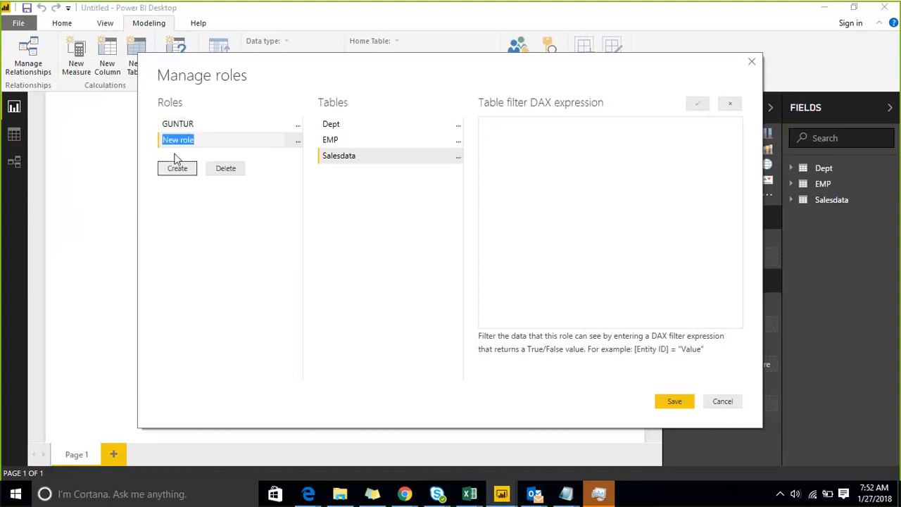
pyautogui.write('Pune')
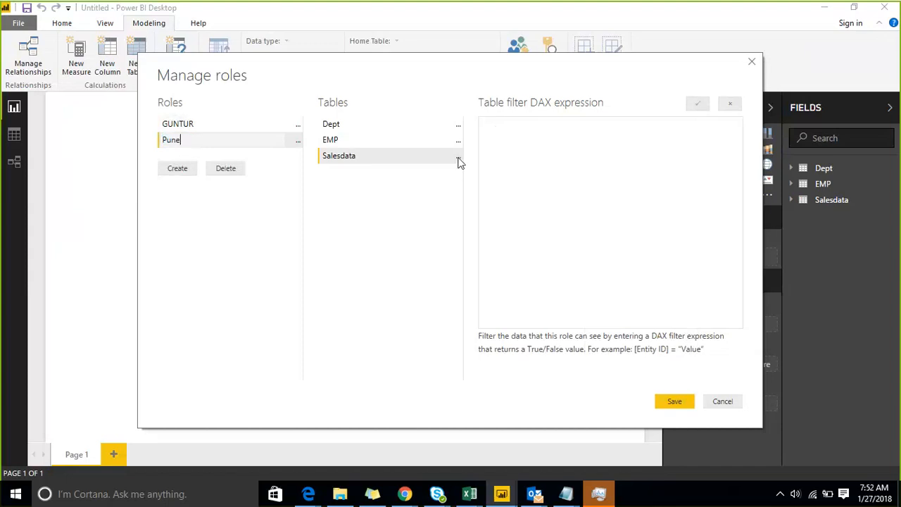
pyautogui.click(457, 156)
pyautogui.moveTo(513, 175)
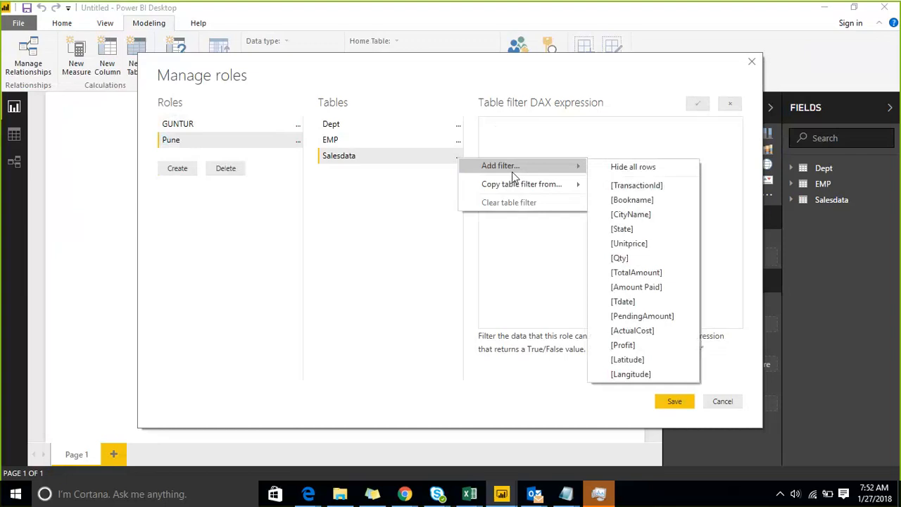
pyautogui.click(659, 214)
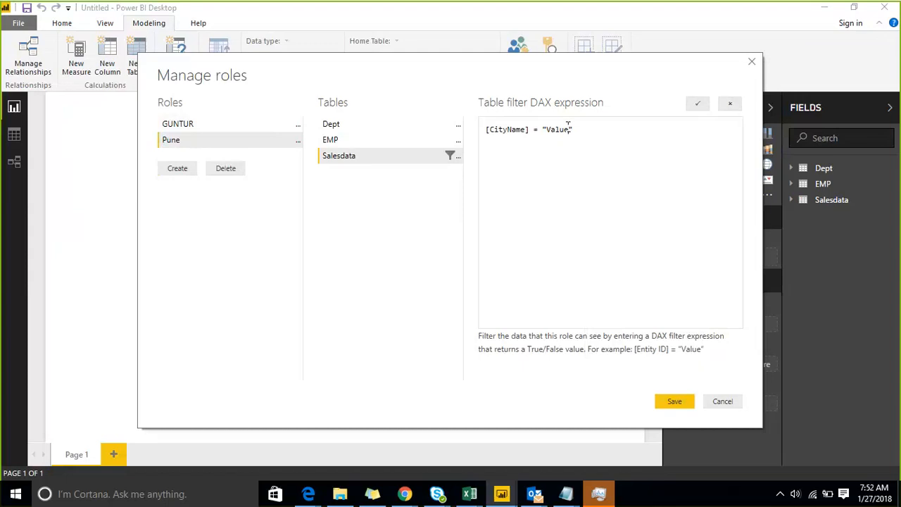
pyautogui.doubleClick(568, 129)
pyautogui.press('BackSpace')
pyautogui.write('Pune')
pyautogui.click(661, 401)
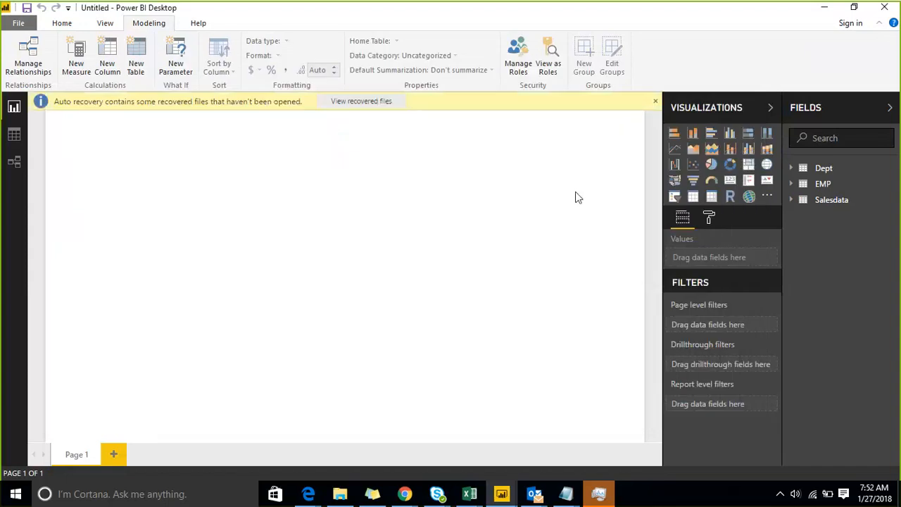
# In Data view, show Salesdata as the GUNTUR role, leaving 20 Guntur rows.
pyautogui.click(552, 70)
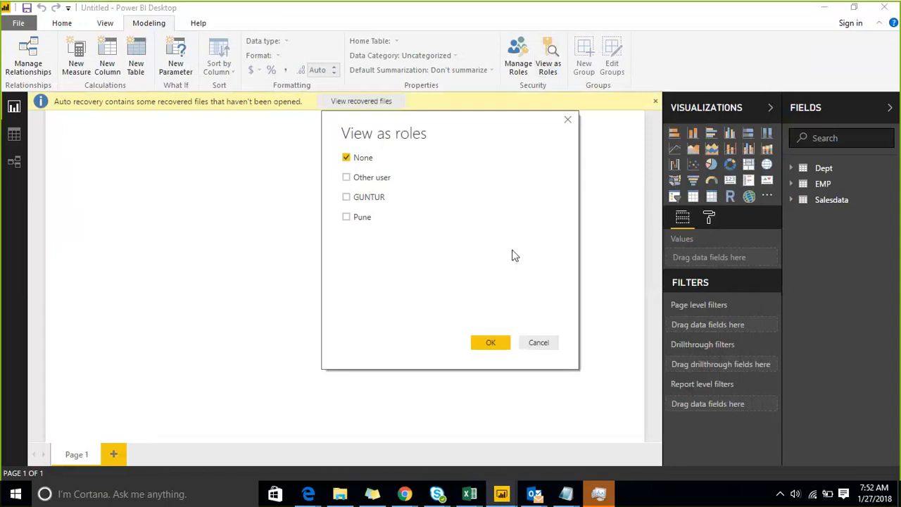
pyautogui.click(549, 345)
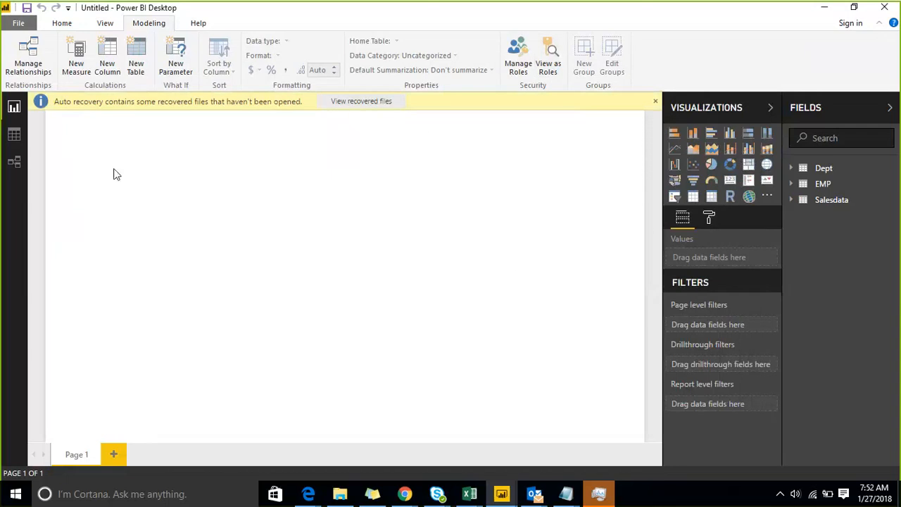
pyautogui.click(13, 136)
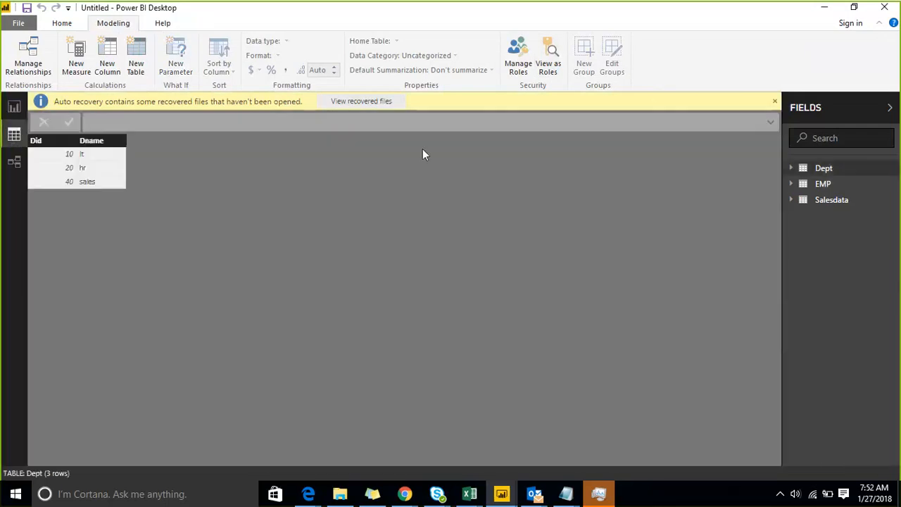
pyautogui.click(775, 101)
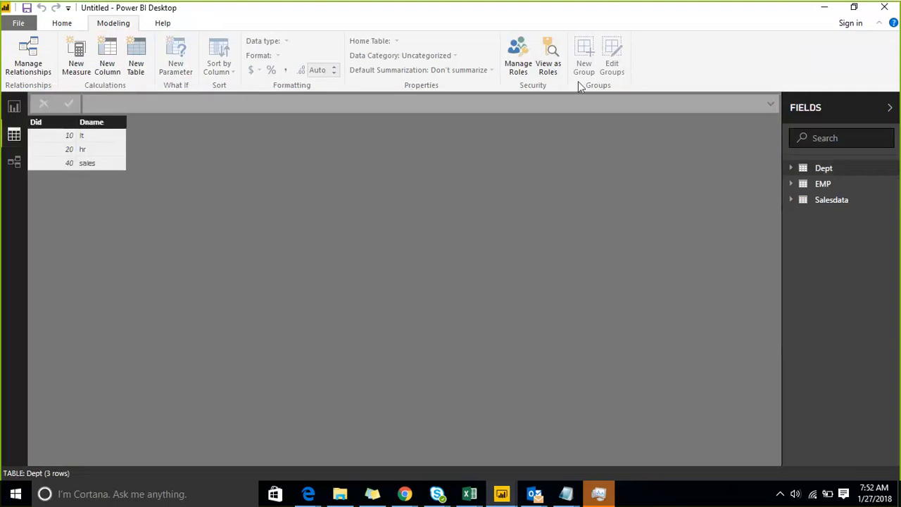
pyautogui.click(547, 65)
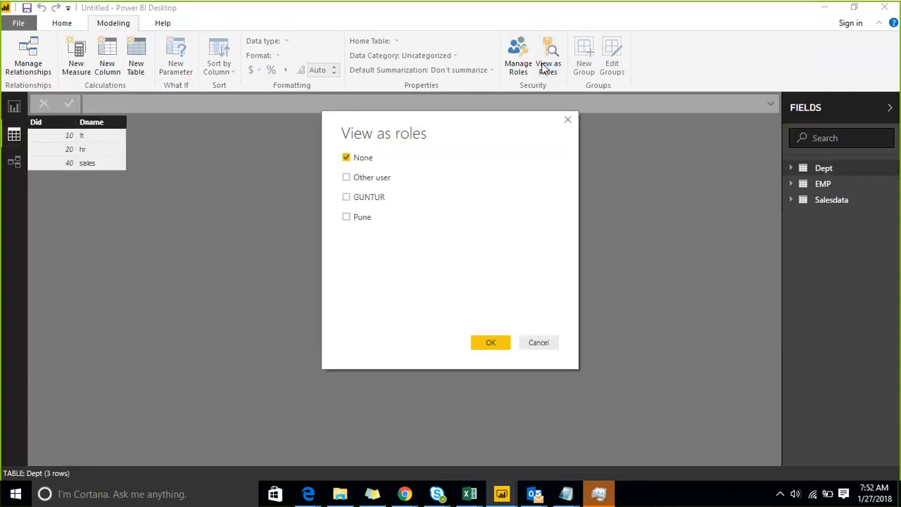
pyautogui.click(359, 220)
pyautogui.click(537, 349)
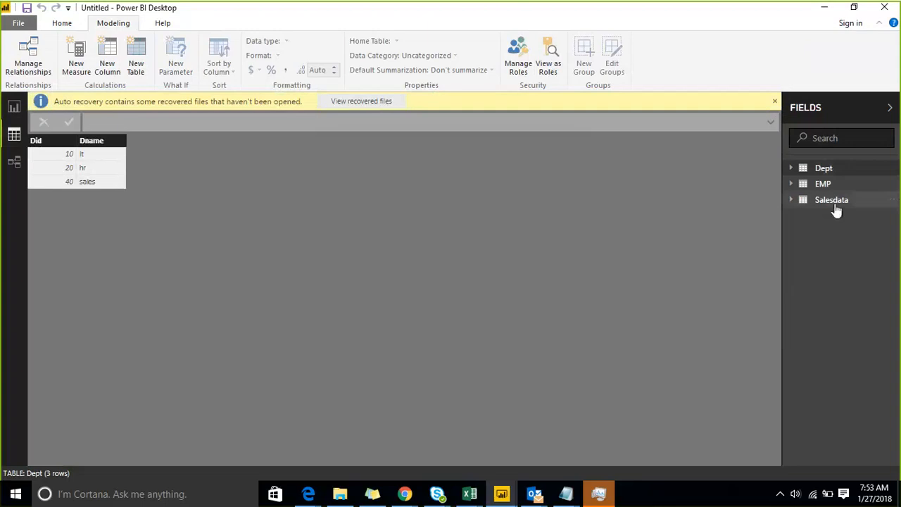
pyautogui.click(835, 206)
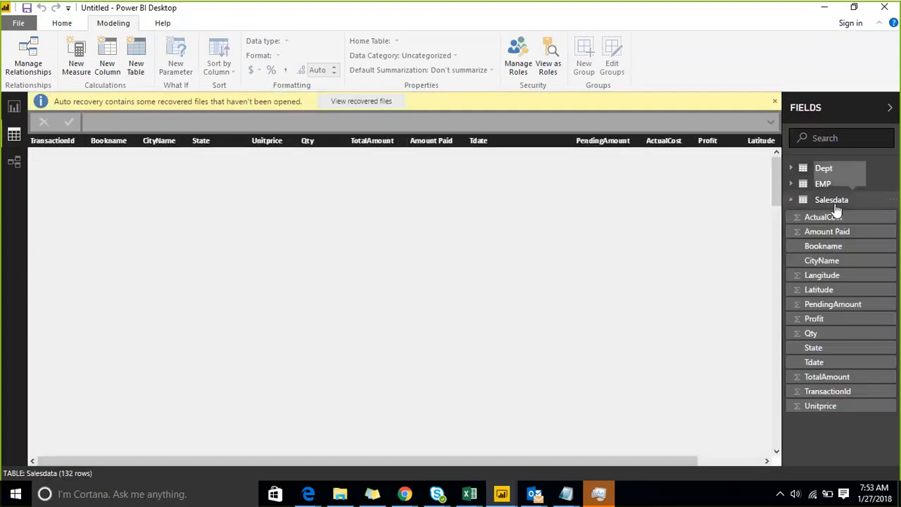
pyautogui.click(546, 67)
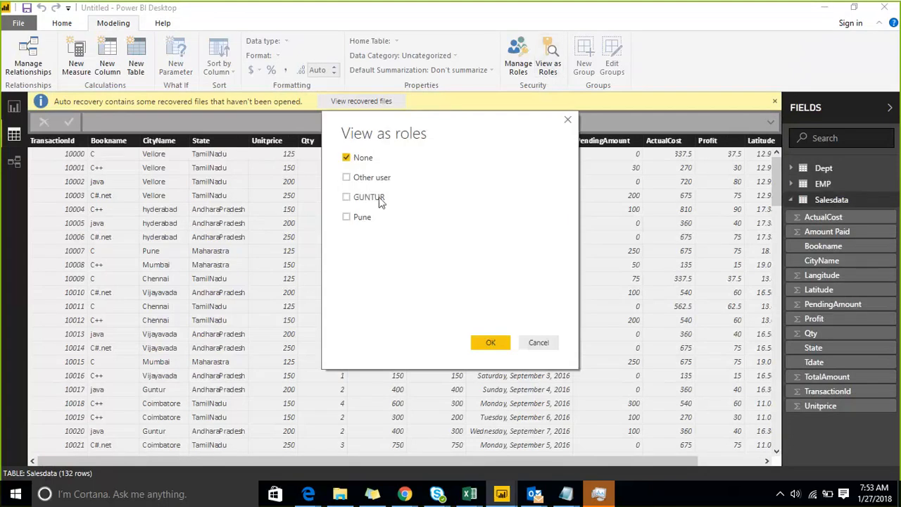
pyautogui.click(377, 200)
pyautogui.click(495, 342)
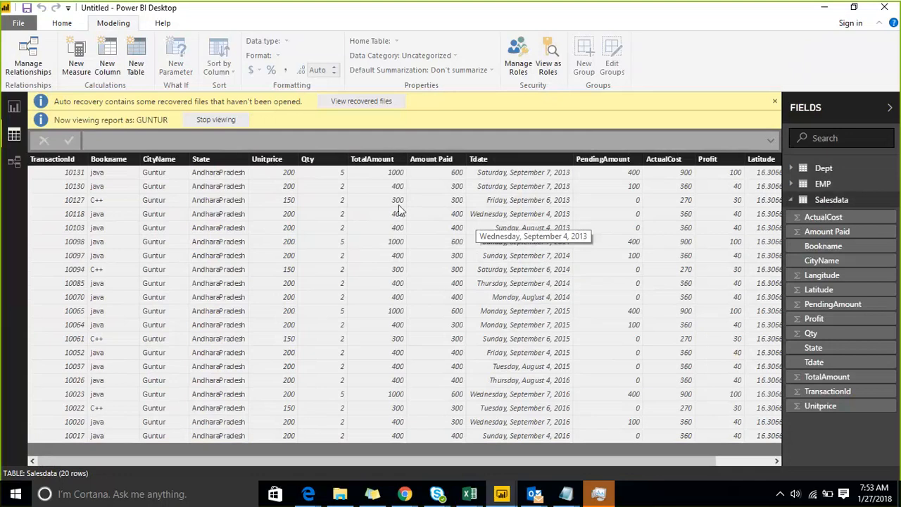
# Stop the GUNTUR preview and view the data as the Pune role instead.
pyautogui.click(218, 121)
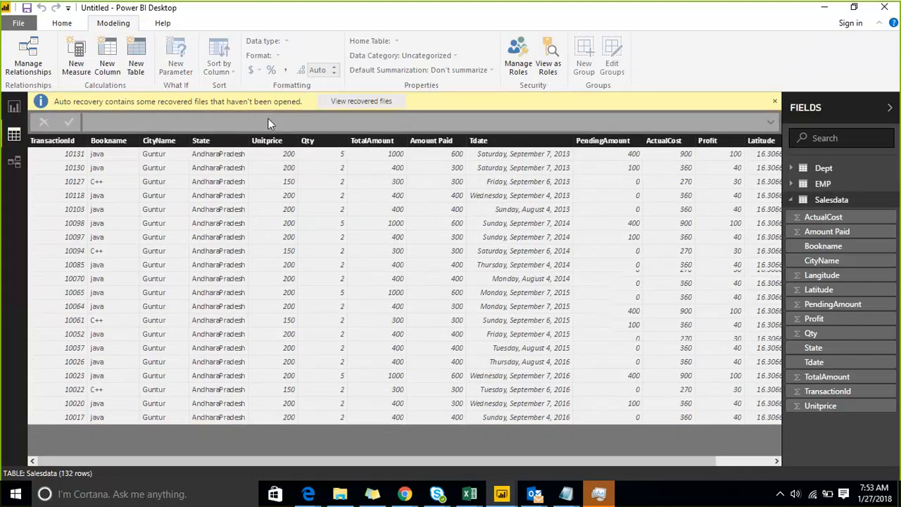
pyautogui.click(551, 70)
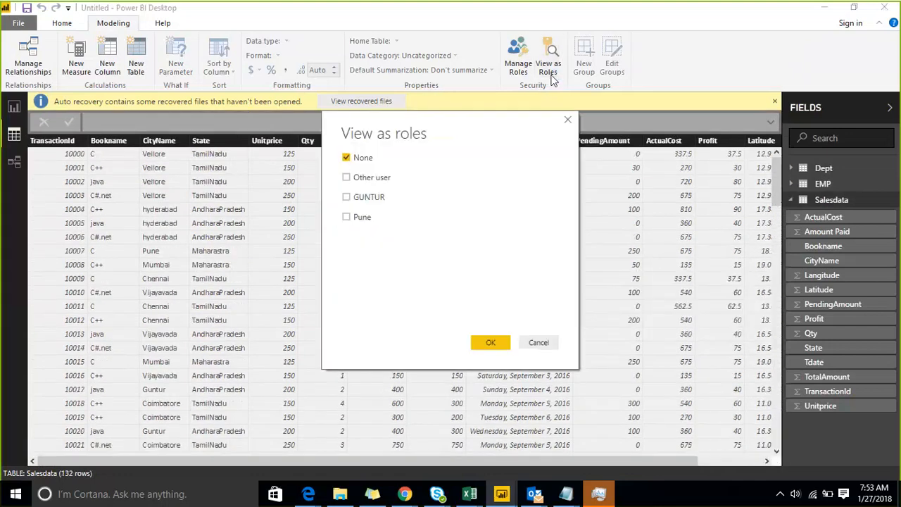
pyautogui.click(347, 218)
pyautogui.click(490, 342)
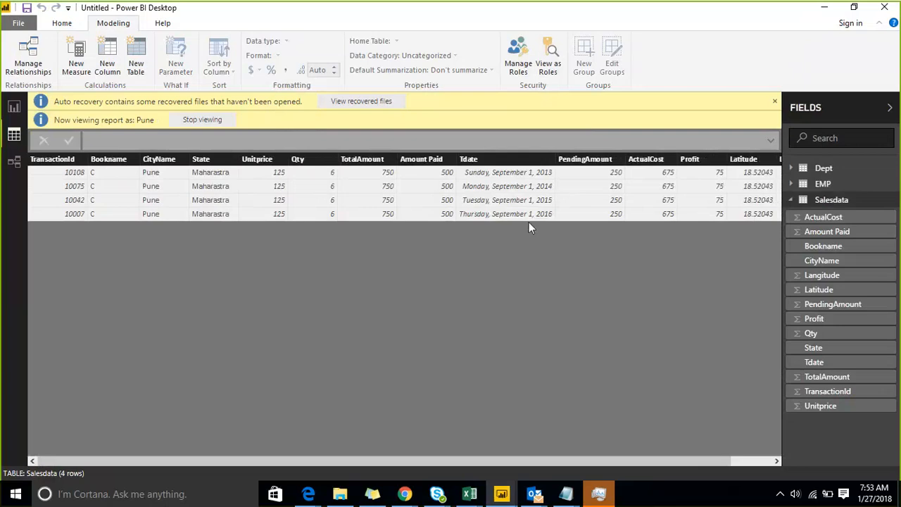
pyautogui.click(549, 69)
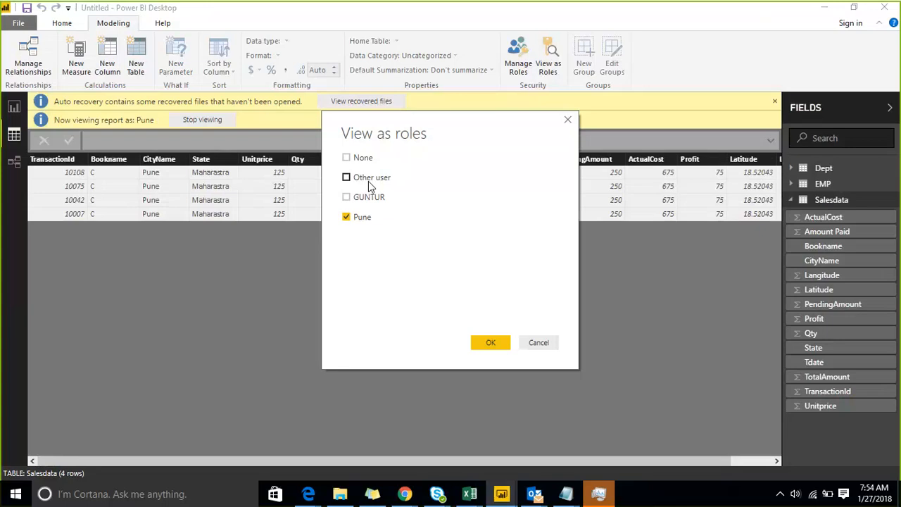
pyautogui.click(539, 343)
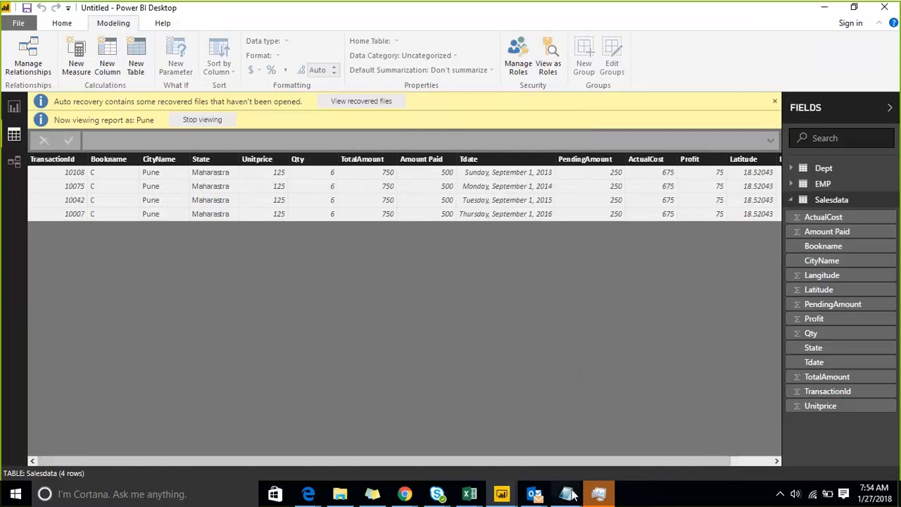
# Review the Notepad static security notes, moving through the countries-to-customer example and implementation lines.
pyautogui.moveTo(573, 495)
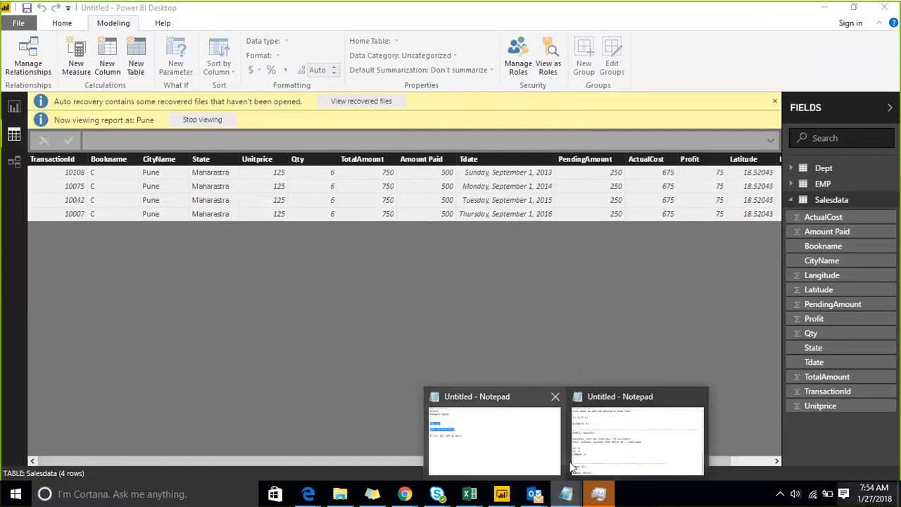
pyautogui.click(608, 434)
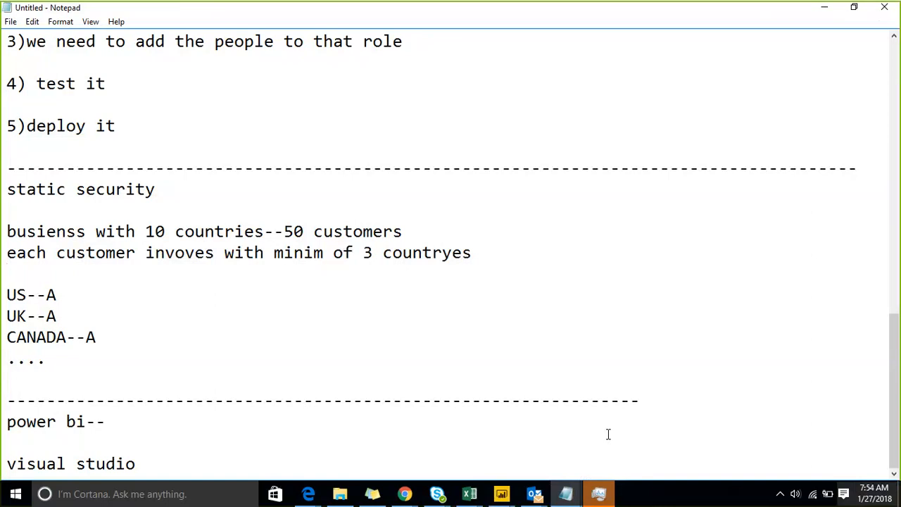
pyautogui.press('Up')
pyautogui.press('Up')
pyautogui.press('Up')
pyautogui.press('Up')
pyautogui.press('Up')
pyautogui.press('Up')
pyautogui.press('Up')
pyautogui.press('Up')
pyautogui.press('Up')
pyautogui.press('Up')
pyautogui.press('Up')
pyautogui.press('Up')
pyautogui.press('Up')
pyautogui.press('Up')
pyautogui.press('Up')
pyautogui.press('Up')
pyautogui.press('Up')
pyautogui.press('Up')
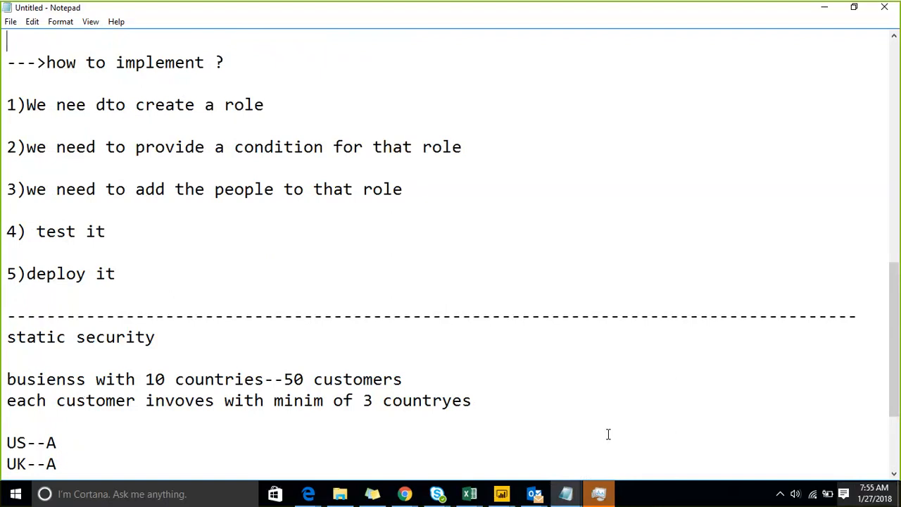
pyautogui.press('Down')
pyautogui.press('Down')
pyautogui.press('Down')
pyautogui.press('Down')
pyautogui.press('Down')
pyautogui.press('Down')
pyautogui.press('Down')
pyautogui.press('Down')
pyautogui.press('Down')
pyautogui.press('Down')
pyautogui.press('Down')
pyautogui.press('Down')
pyautogui.press('Down')
pyautogui.press('Down')
pyautogui.press('Down')
pyautogui.press('Down')
pyautogui.press('Down')
pyautogui.press('Down')
pyautogui.press('Down')
pyautogui.press('End')
pyautogui.press('Down')
pyautogui.press('Down')
pyautogui.press('Down')
pyautogui.press('Down')
pyautogui.press('Down')
pyautogui.press('Down')
pyautogui.press('Down')
pyautogui.press('Down')
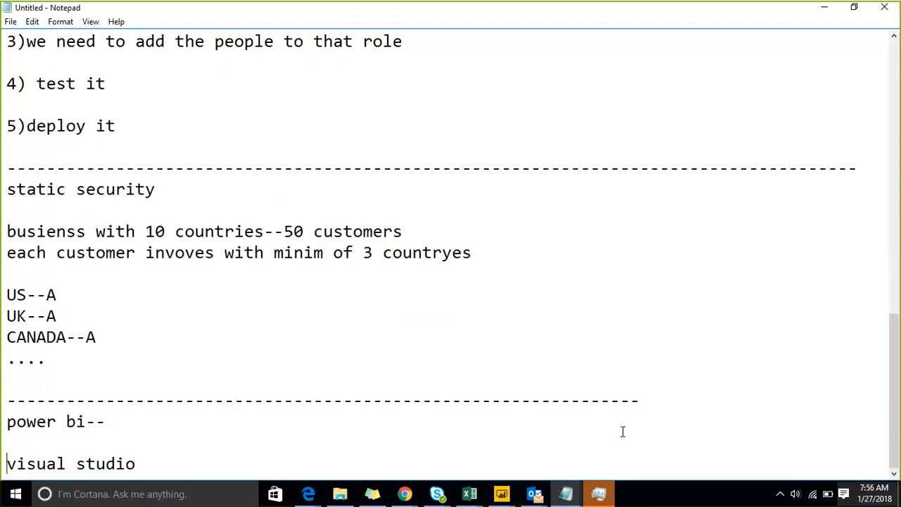
pyautogui.click(501, 495)
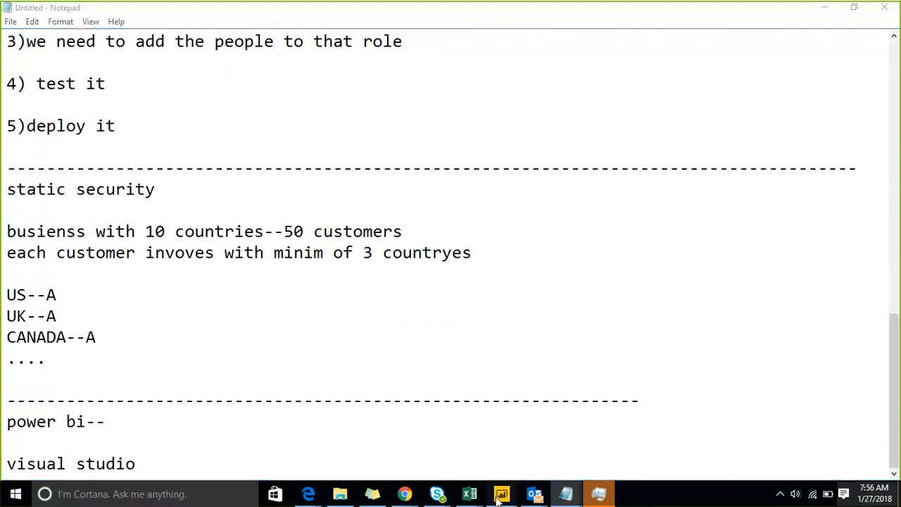
# Back in Power BI, inspect the GUNTUR role's Salesdata city filter, save, and cancel the role preview chooser.
pyautogui.click(535, 440)
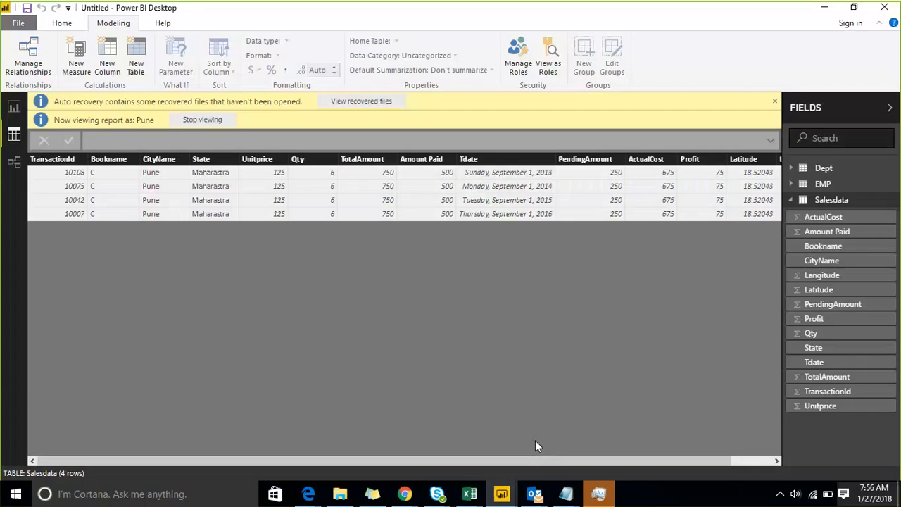
pyautogui.click(515, 70)
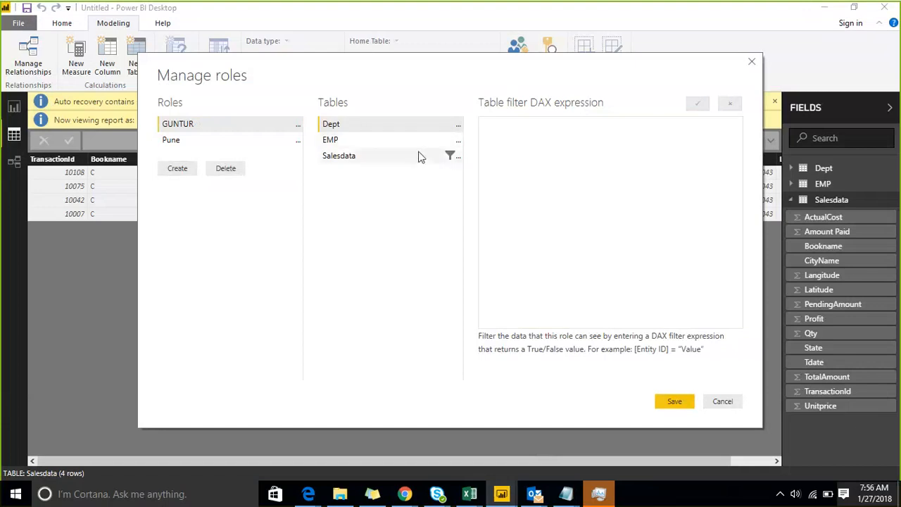
pyautogui.click(331, 158)
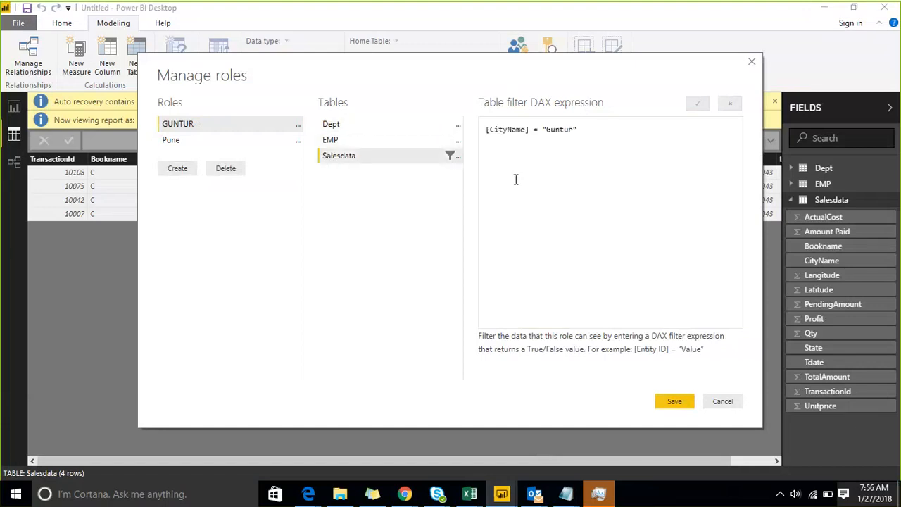
pyautogui.click(673, 401)
pyautogui.click(548, 65)
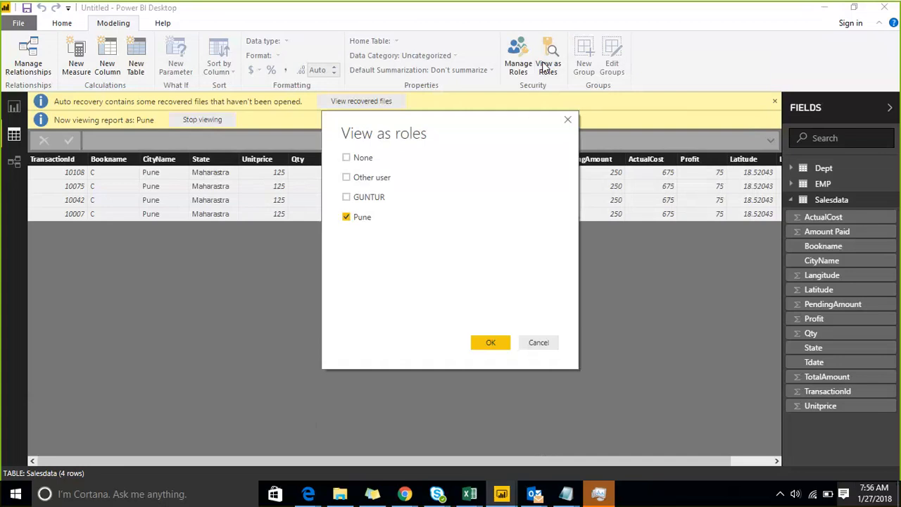
pyautogui.click(355, 204)
pyautogui.click(543, 347)
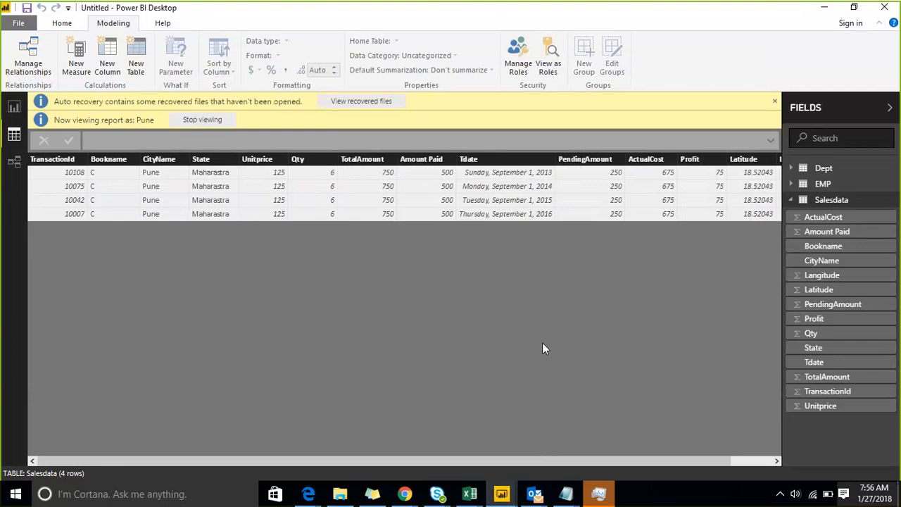
# Stop viewing as Pune to restore all 132 rows, then create a new role in Manage Roles.
pyautogui.click(222, 121)
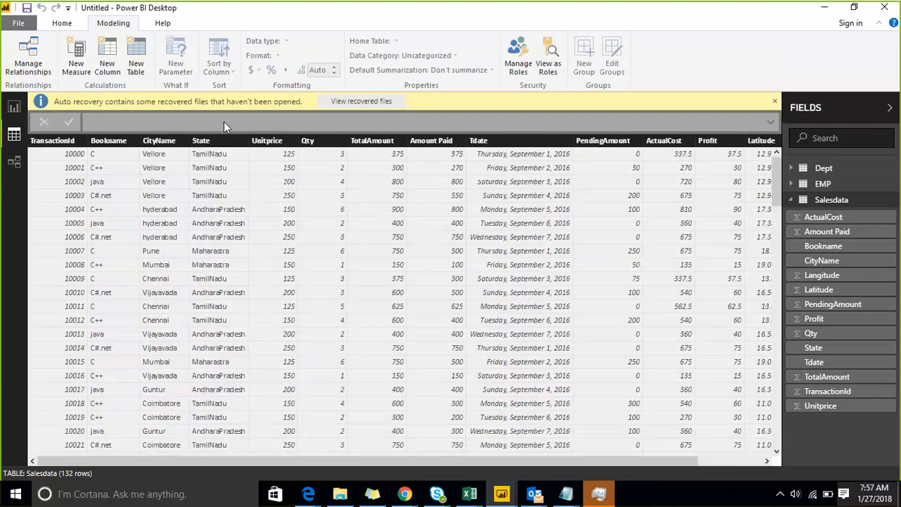
pyautogui.click(533, 63)
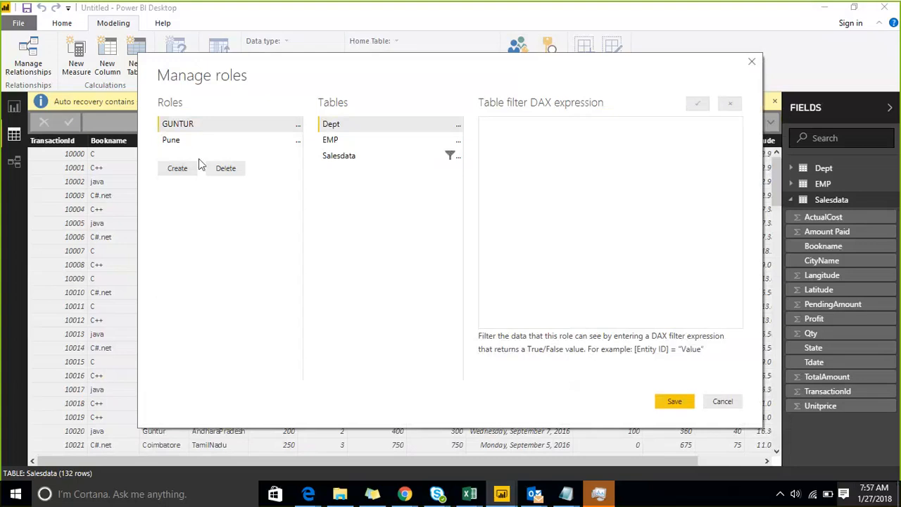
pyautogui.click(181, 169)
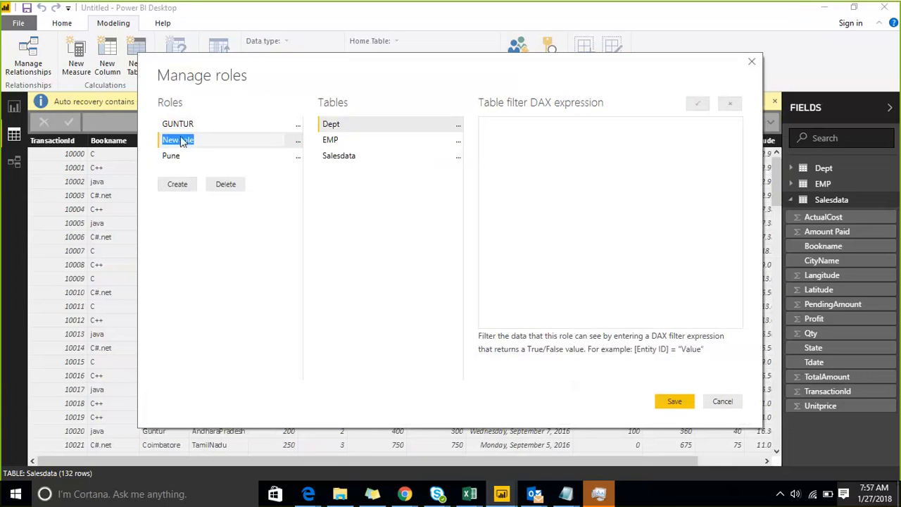
# Name the new role 'pune& mumbai' and add a CityName filter on Salesdata.
pyautogui.write('pune& mumbai')
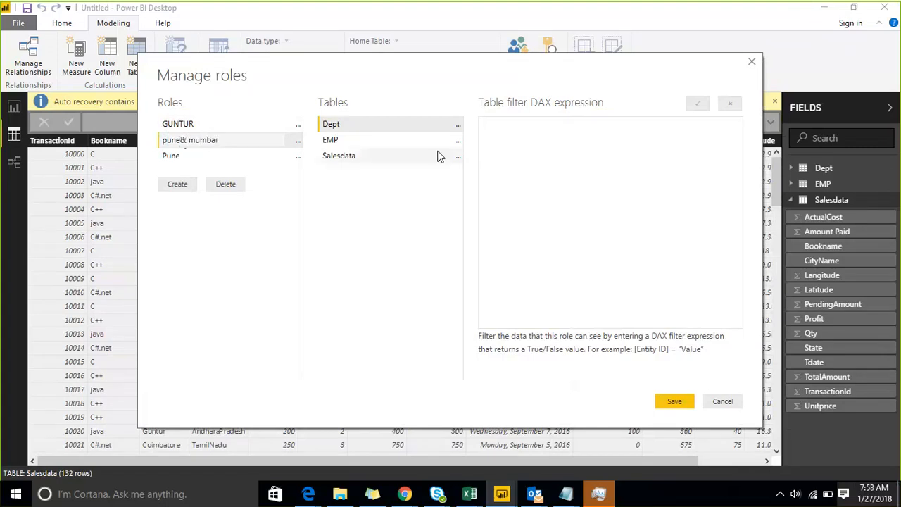
pyautogui.click(458, 155)
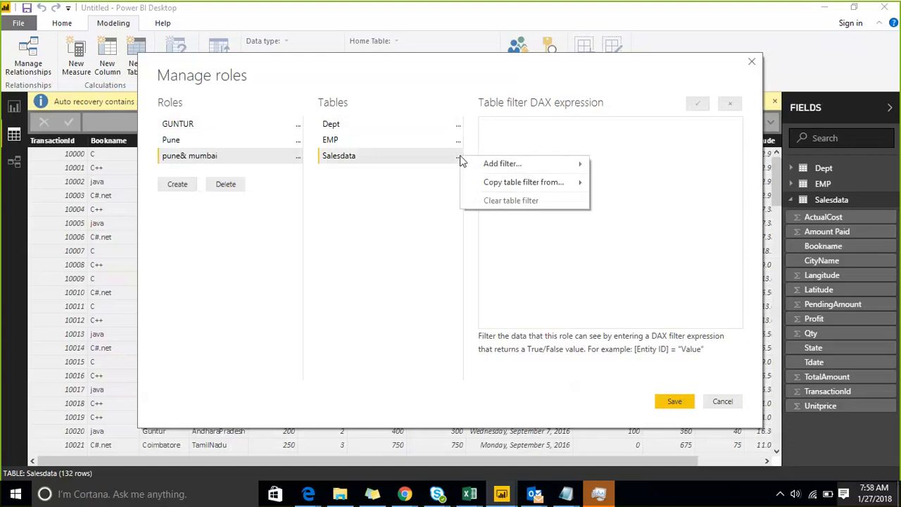
pyautogui.moveTo(502, 172)
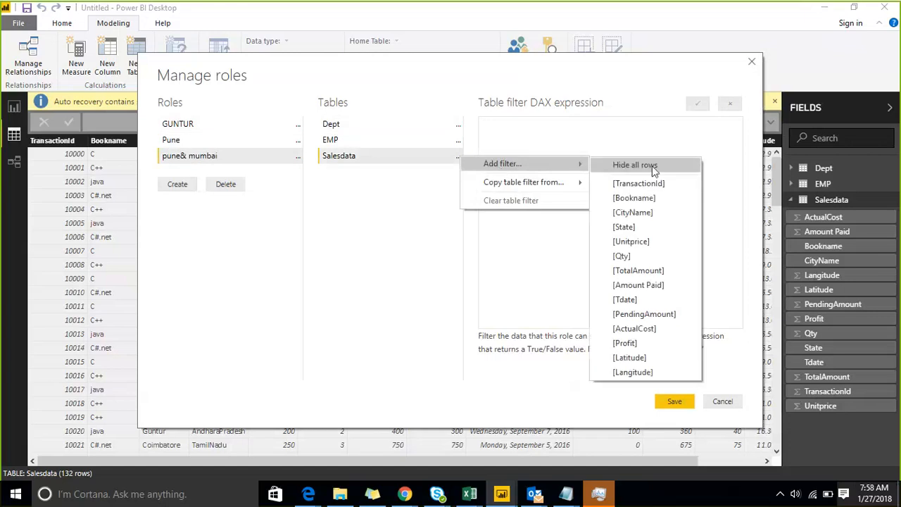
pyautogui.click(653, 214)
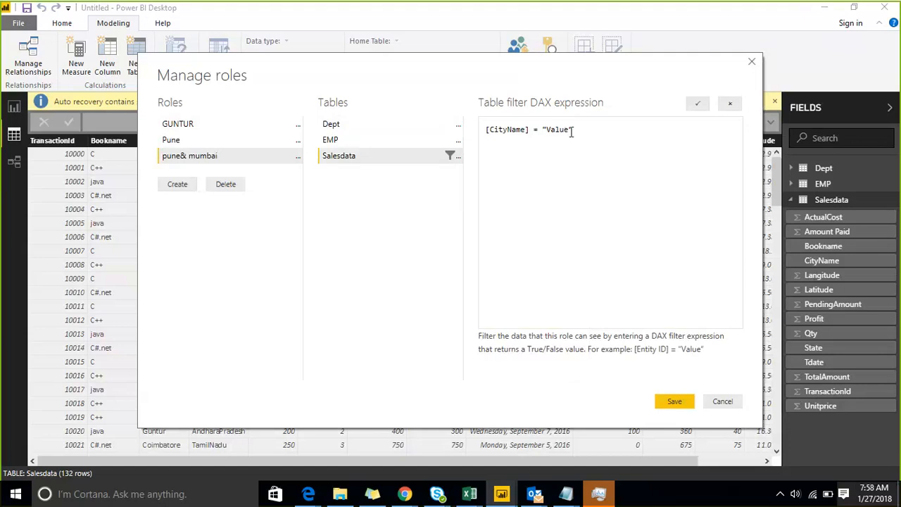
pyautogui.hotkey('ctrl', 'a')
pyautogui.press('BackSpace')
pyautogui.write('i\\')
pyautogui.press('BackSpace')
pyautogui.press('BackSpace')
# Re-add the CityName filter and type an in( expression with "Pune" and "mumbai" values.
pyautogui.click(458, 157)
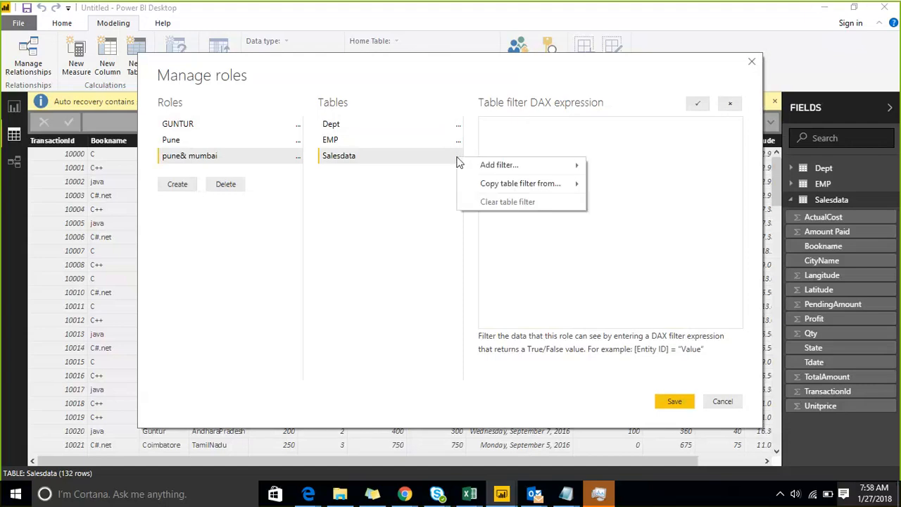
pyautogui.moveTo(493, 166)
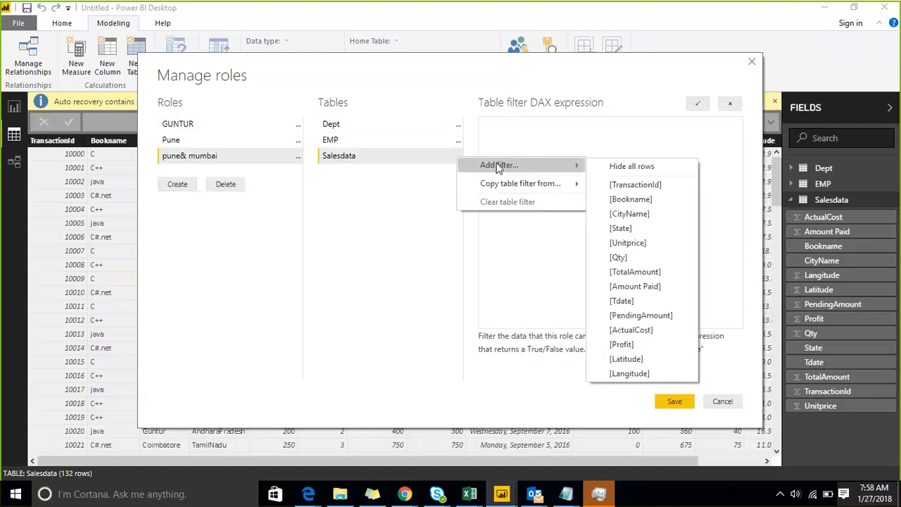
pyautogui.click(604, 216)
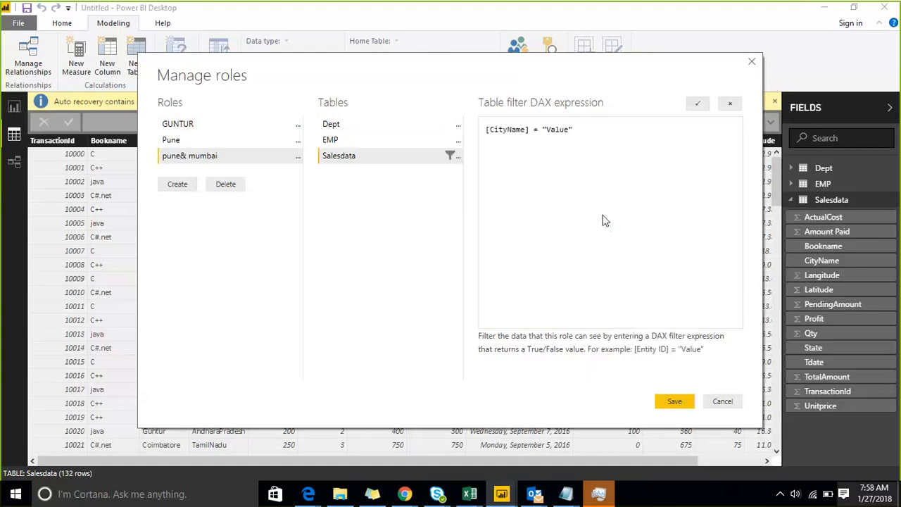
pyautogui.click(541, 130)
pyautogui.write('in (')
pyautogui.hotkey('shift', 'Right')
pyautogui.hotkey('shift', 'Right')
pyautogui.hotkey('shift', 'Right')
pyautogui.hotkey('shift', 'Right')
pyautogui.hotkey('shift', 'Right')
pyautogui.write('Pune')
pyautogui.press('Right')
pyautogui.write(',')
pyautogui.write('"')
pyautogui.write('munma')
pyautogui.press('BackSpace')
pyautogui.press('BackSpace')
pyautogui.press('BackSpace')
pyautogui.write('mbai')
# Capitalize 'Mumbai' and 'IN', close the parenthesis, commit the DAX filter and save the role.
pyautogui.moveTo(452, 60); pyautogui.dragTo(525, 60)
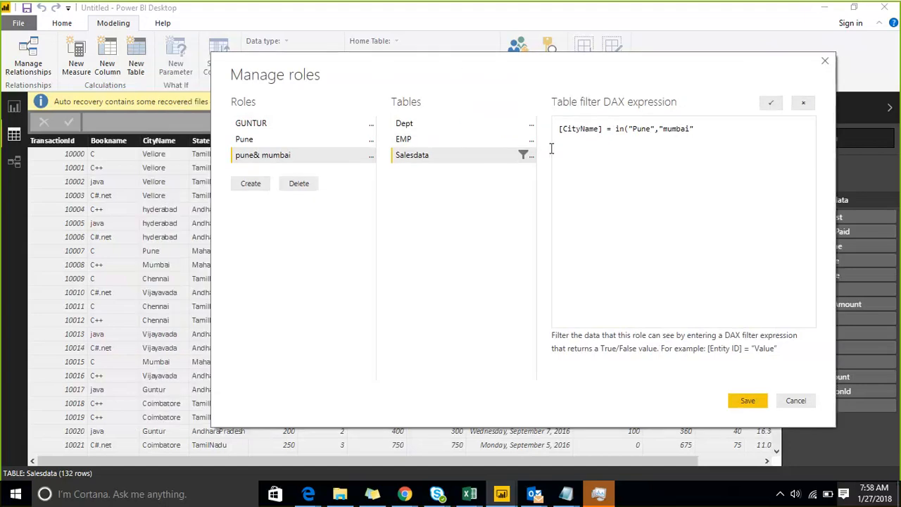
pyautogui.hotkey('shift', 'Left')
pyautogui.write('M')
pyautogui.press('Right')
pyautogui.write(')')
pyautogui.press('Left')
pyautogui.hotkey('shift', 'Left')
pyautogui.hotkey('shift', 'Left')
pyautogui.write('IN')
pyautogui.click(772, 104)
pyautogui.click(735, 407)
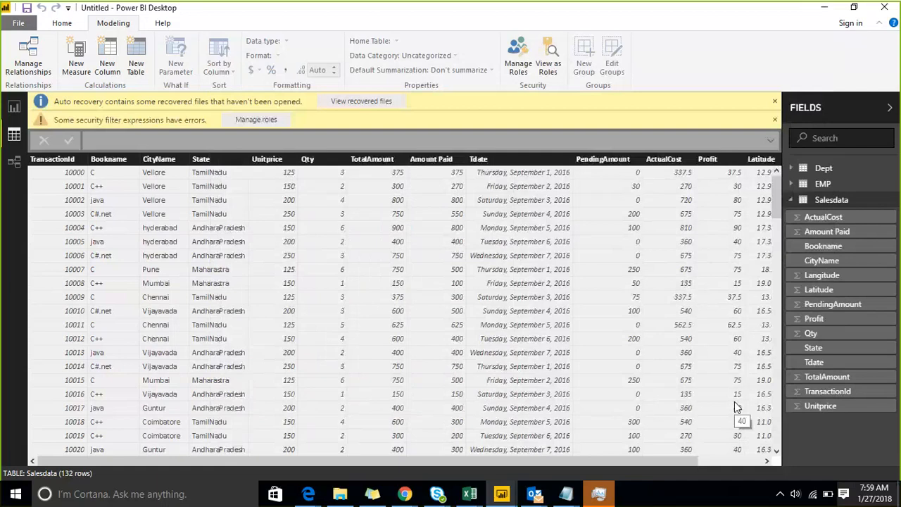
# Replace the bracket after IN with a curly brace in the pune& mumbai filter, validate and save.
pyautogui.click(239, 124)
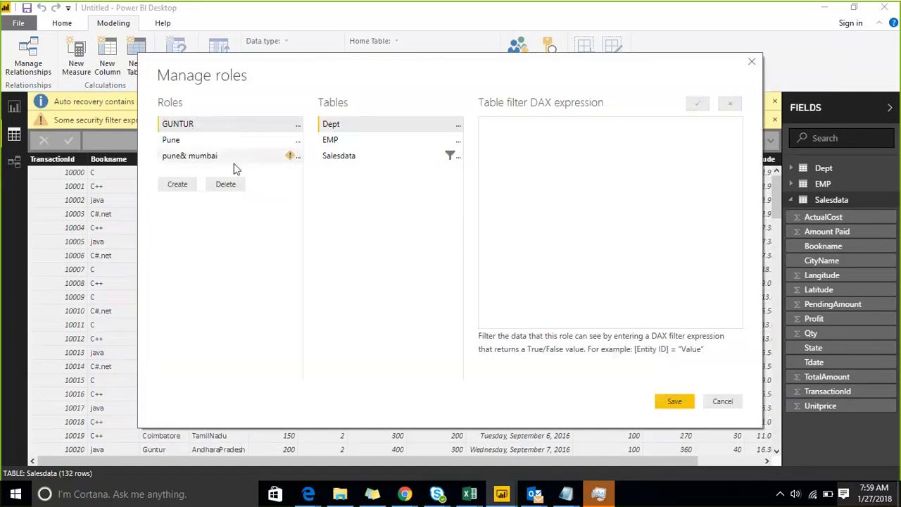
pyautogui.click(235, 158)
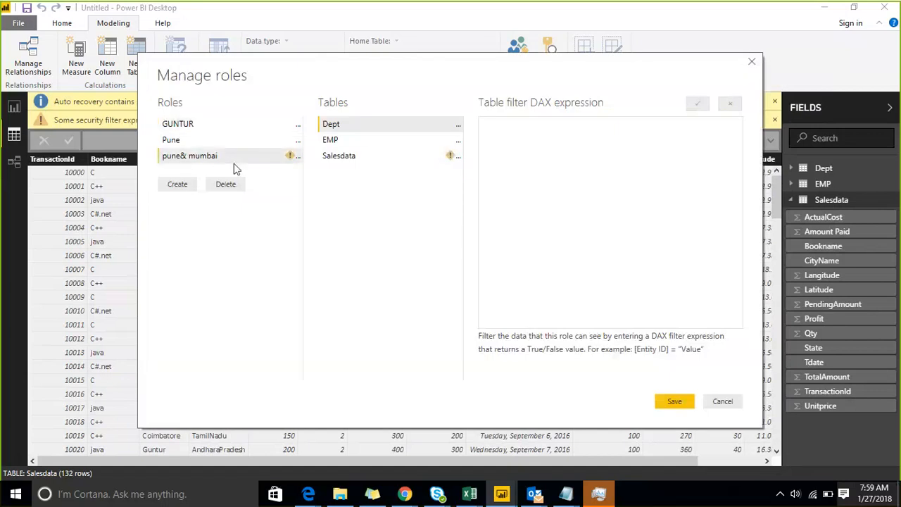
pyautogui.click(376, 163)
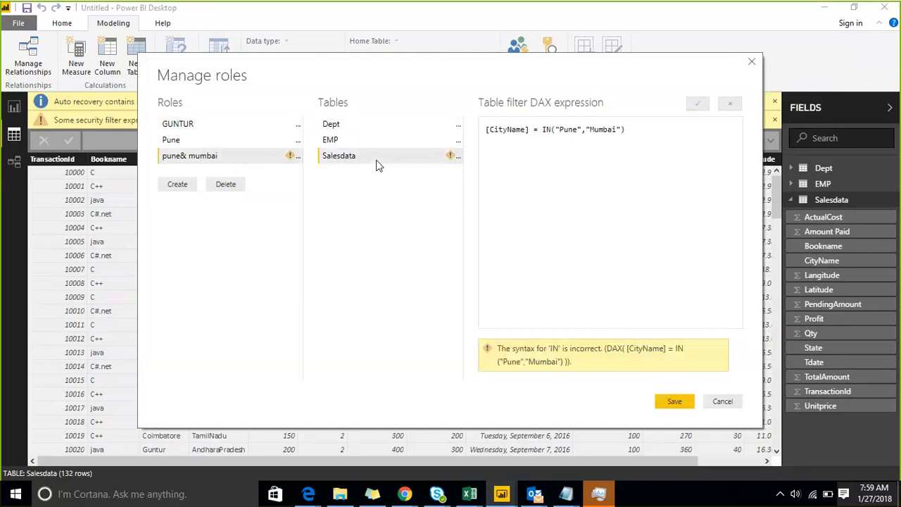
pyautogui.doubleClick(554, 131)
pyautogui.write('{')
pyautogui.press('Delete')
pyautogui.write('"')
pyautogui.press('End')
pyautogui.click(697, 104)
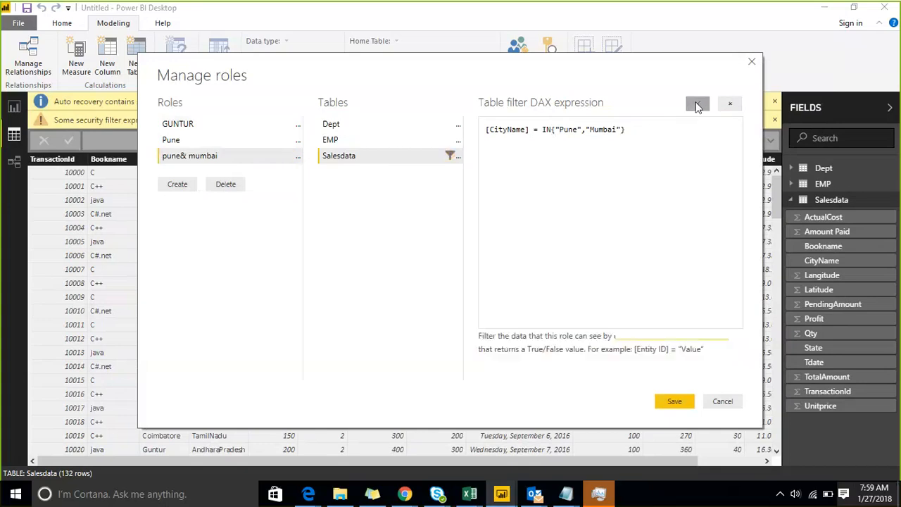
pyautogui.click(666, 403)
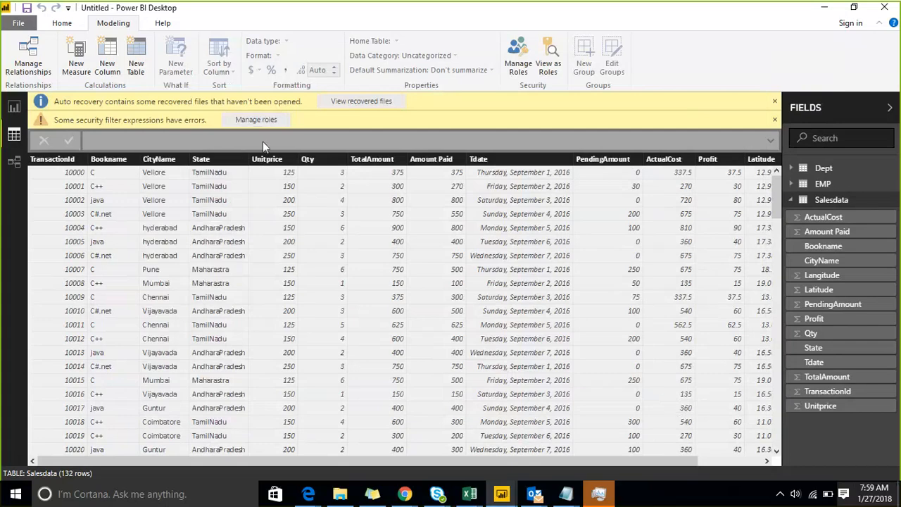
# Delete the equals sign so the filter reads [CityName] IN{"Pune","Mumbai"}, validate and save.
pyautogui.click(255, 120)
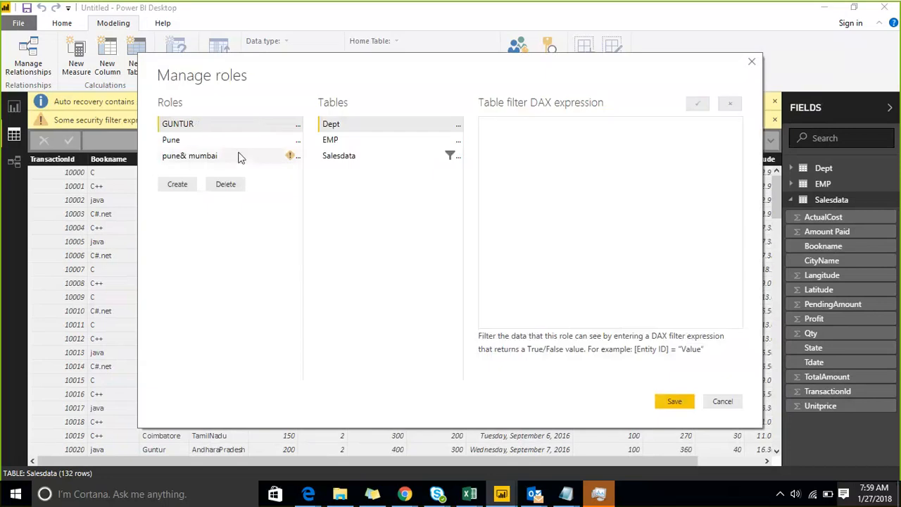
pyautogui.click(240, 156)
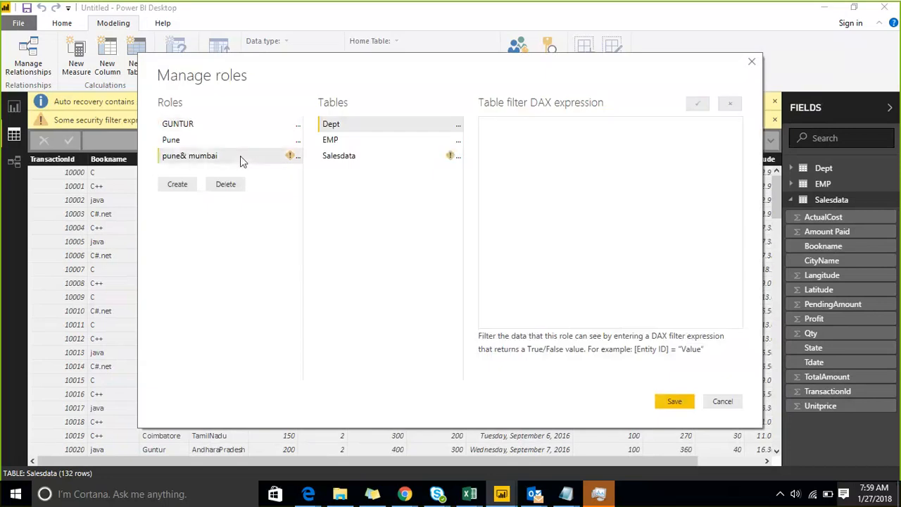
pyautogui.click(330, 160)
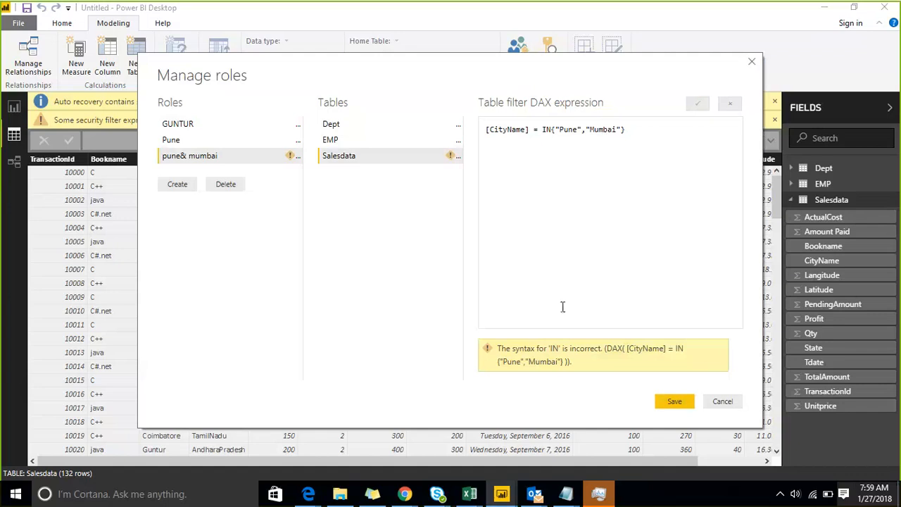
pyautogui.click(542, 129)
pyautogui.press('BackSpace')
pyautogui.press('BackSpace')
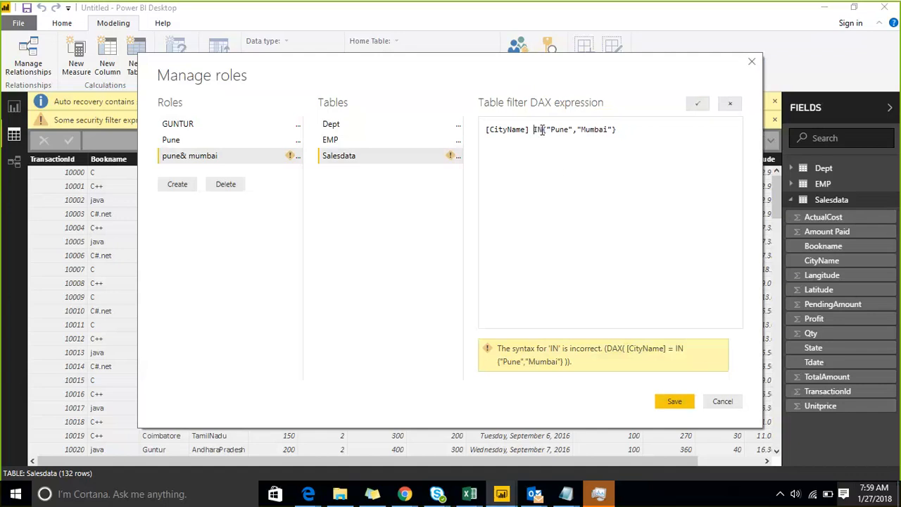
pyautogui.click(702, 104)
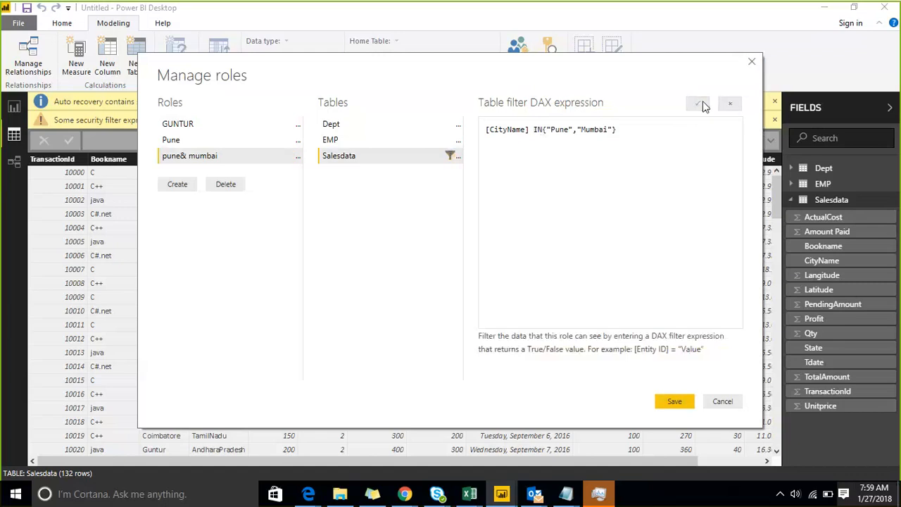
pyautogui.click(670, 403)
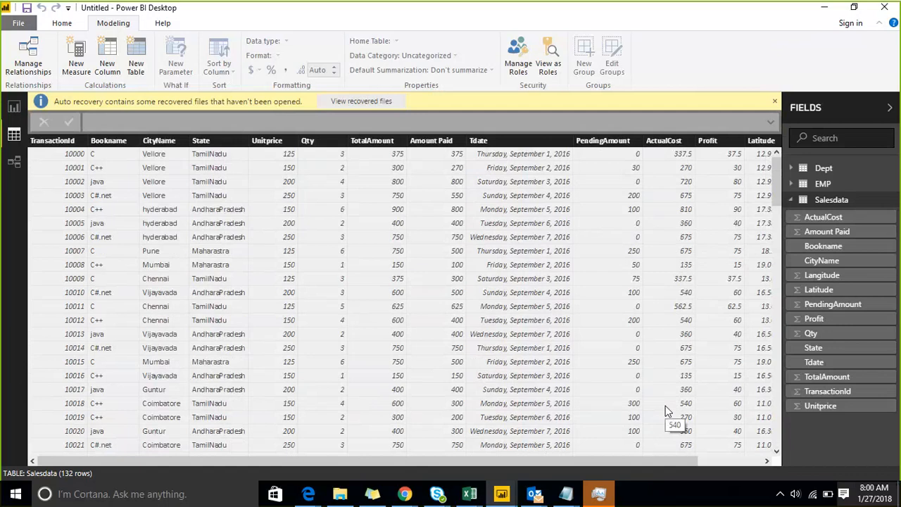
# Preview the data as the pune& mumbai role, leaving 20 Pune and Mumbai rows in Salesdata.
pyautogui.click(519, 68)
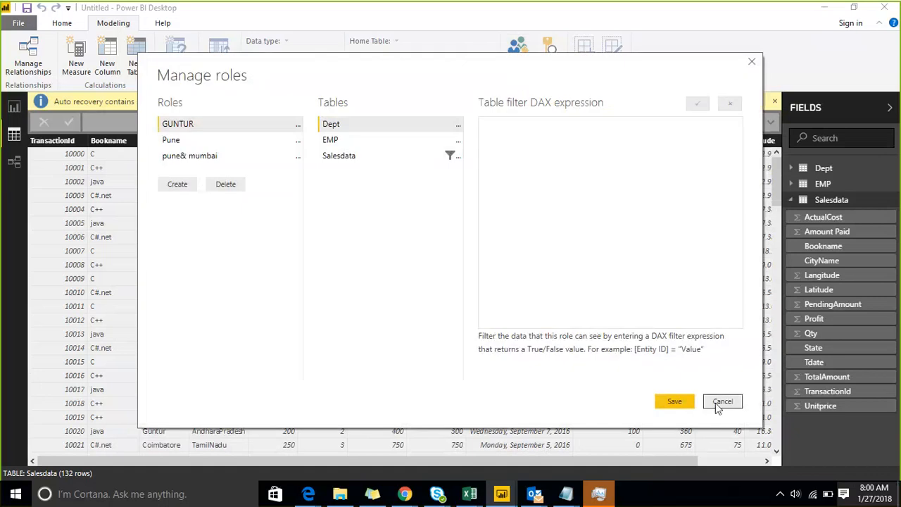
pyautogui.click(721, 402)
pyautogui.click(553, 68)
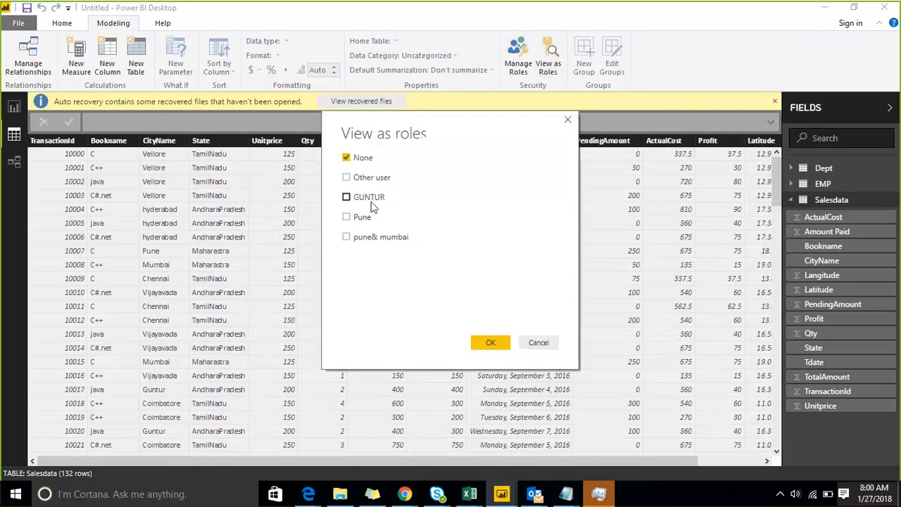
pyautogui.click(373, 241)
pyautogui.click(490, 342)
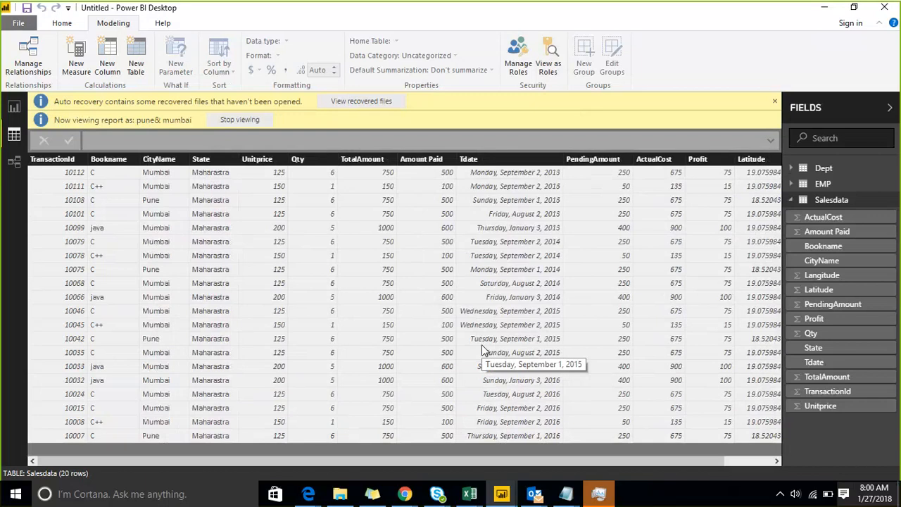
pyautogui.click(549, 67)
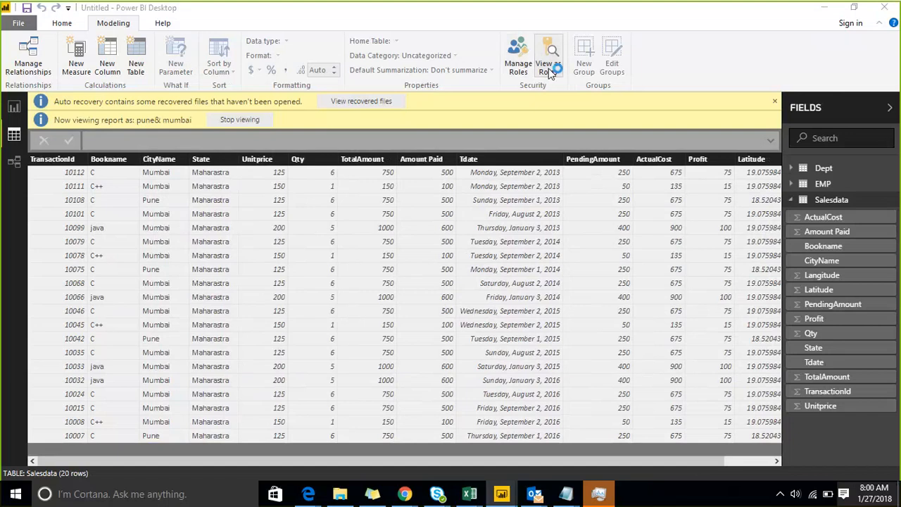
# Switch the preview to the Pune role only (4 rows), then stop viewing to restore all 132 rows.
pyautogui.click(345, 217)
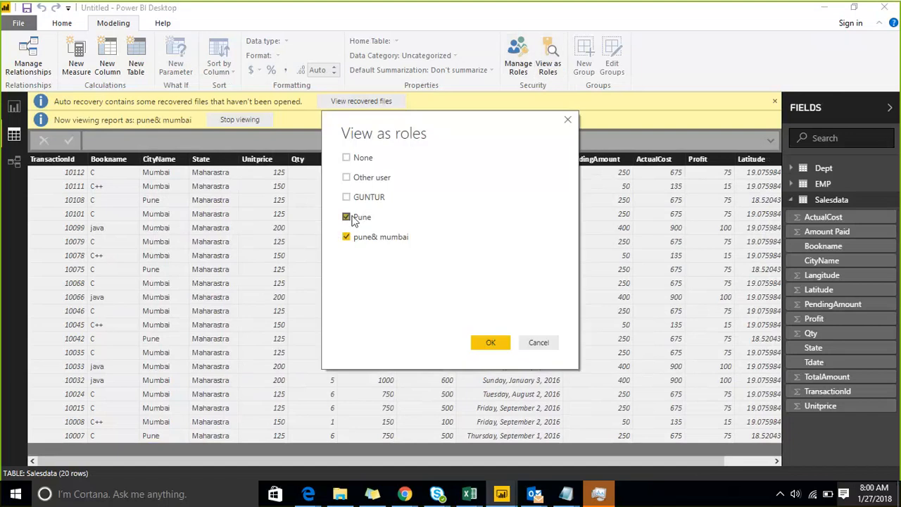
pyautogui.click(346, 237)
pyautogui.click(479, 342)
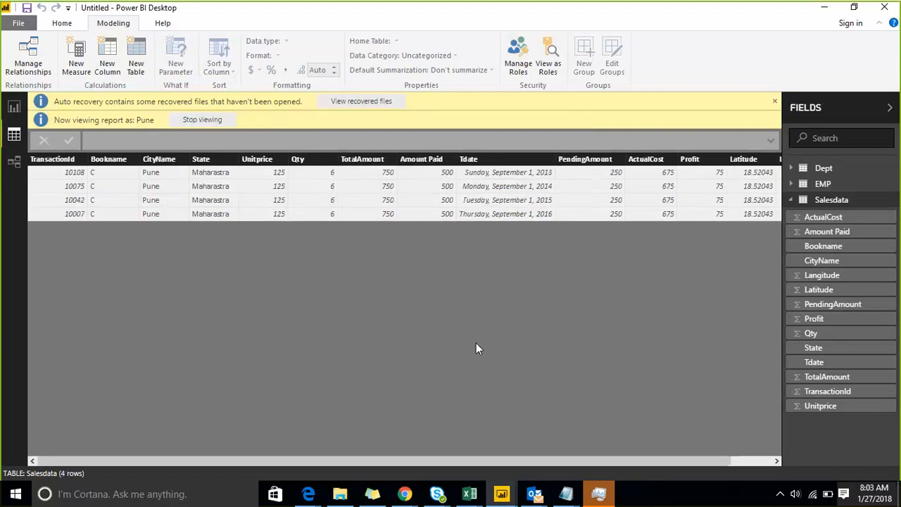
pyautogui.click(207, 123)
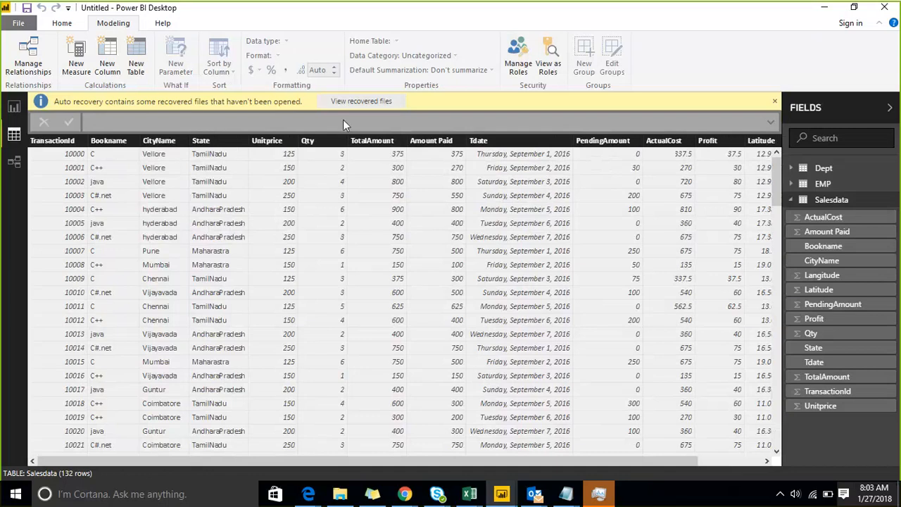
# Return to the blank Report view canvas and close the yellow auto-recovery bar.
pyautogui.click(14, 111)
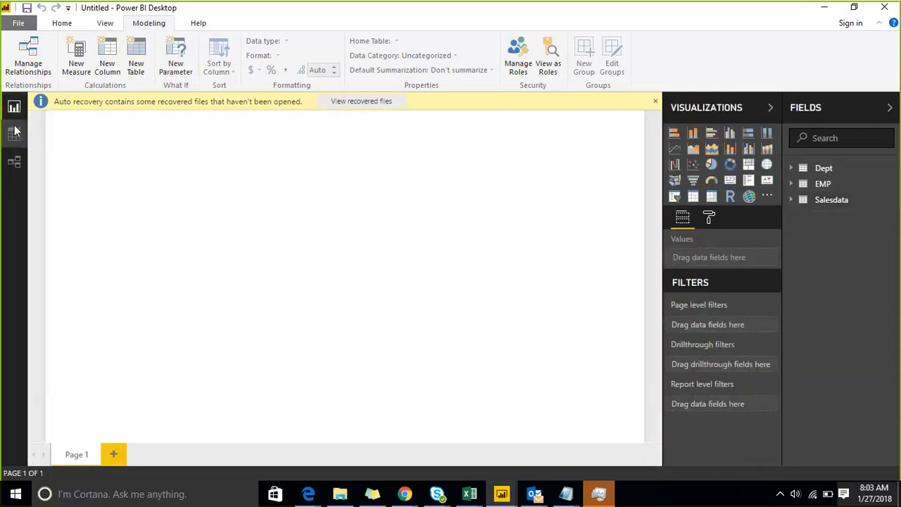
pyautogui.click(14, 132)
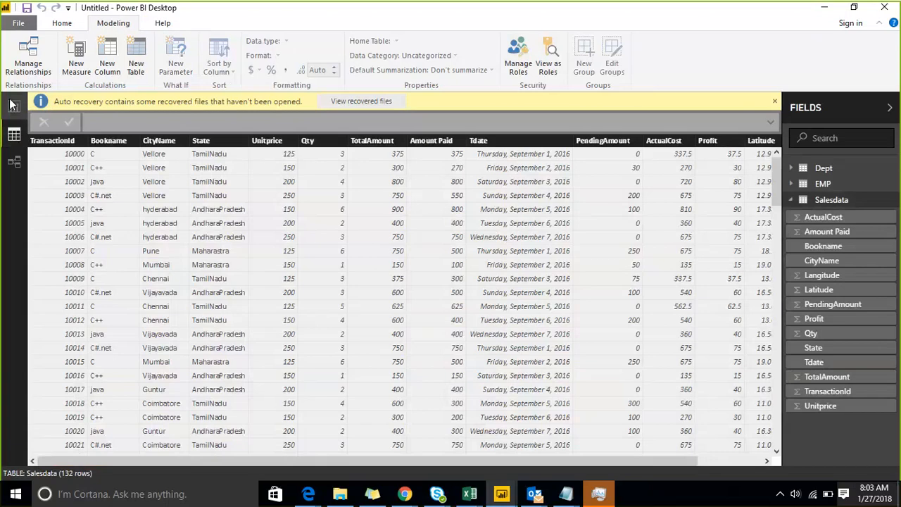
pyautogui.click(13, 105)
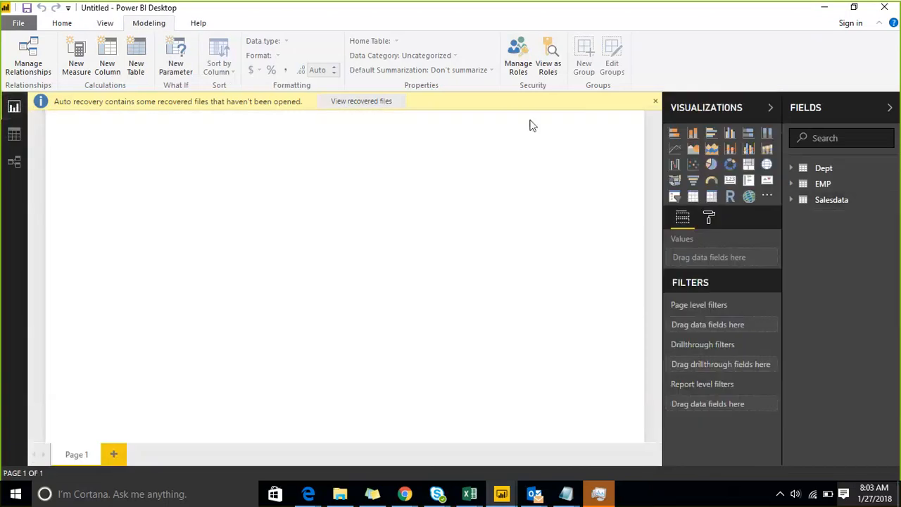
pyautogui.click(656, 102)
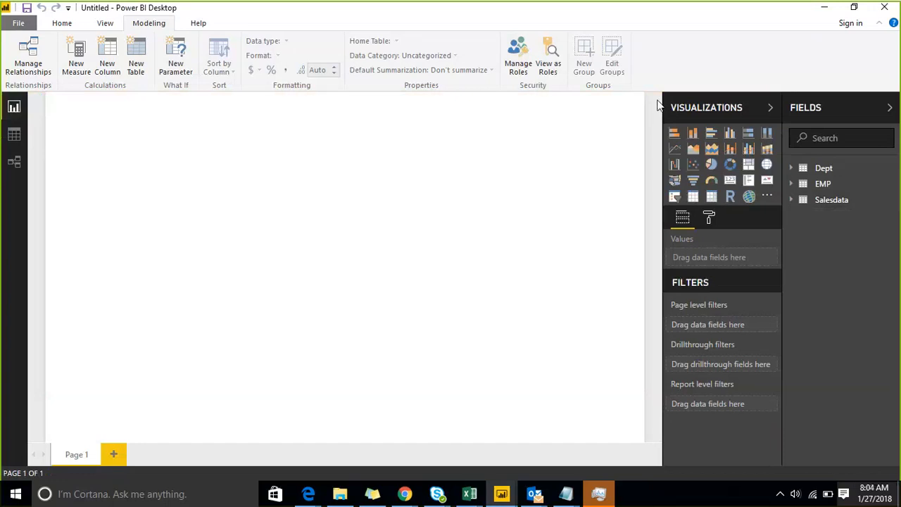
pyautogui.click(556, 77)
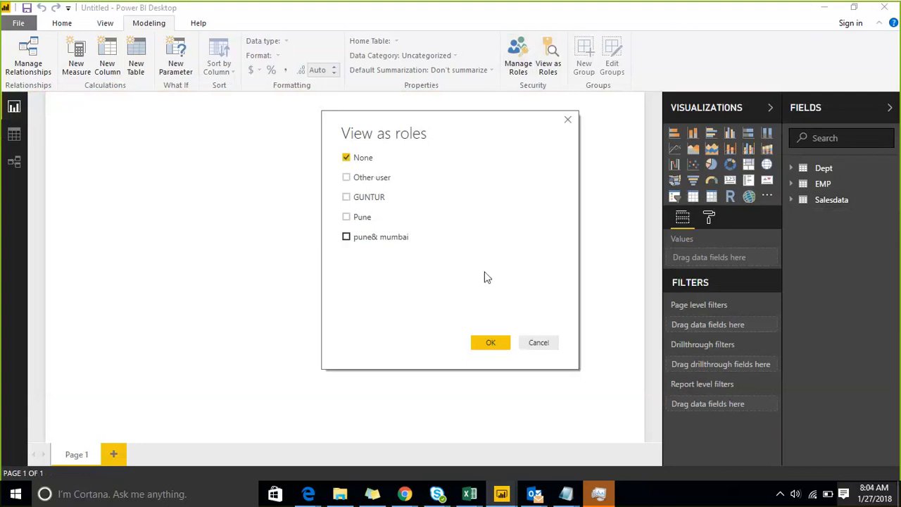
pyautogui.click(533, 347)
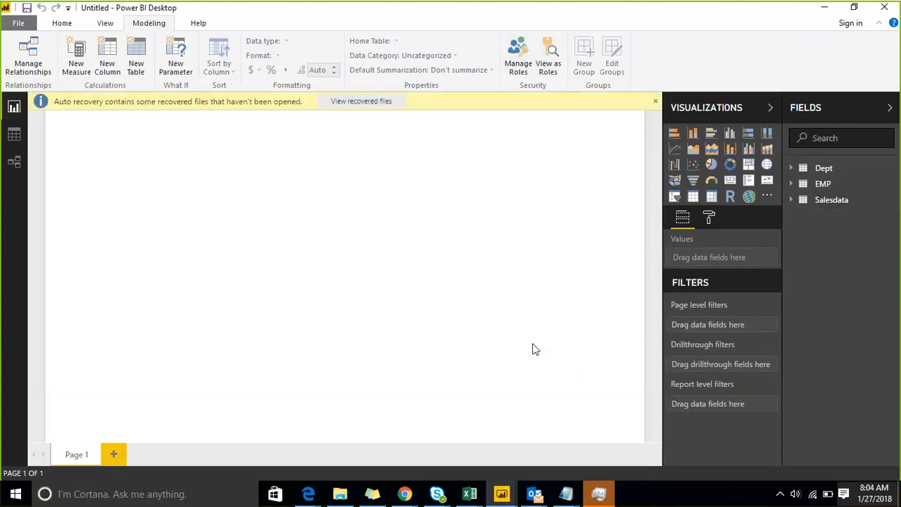
pyautogui.click(566, 492)
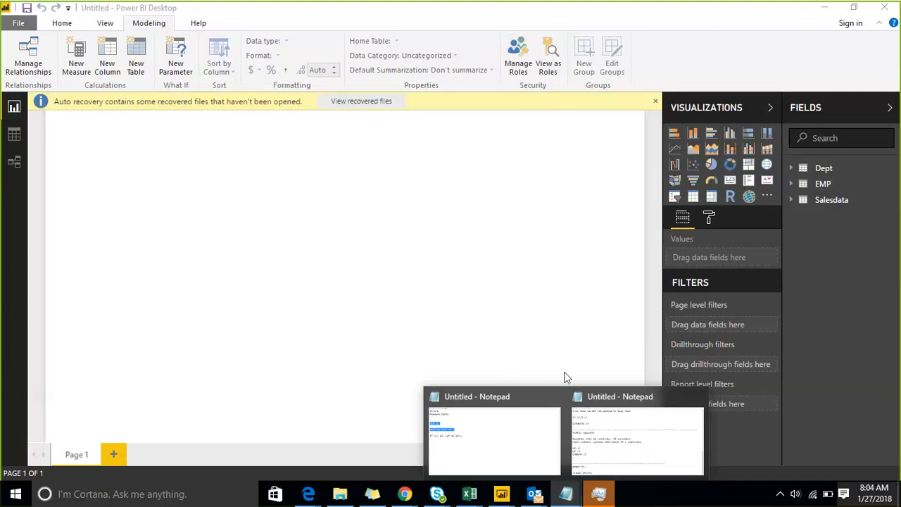
pyautogui.click(598, 398)
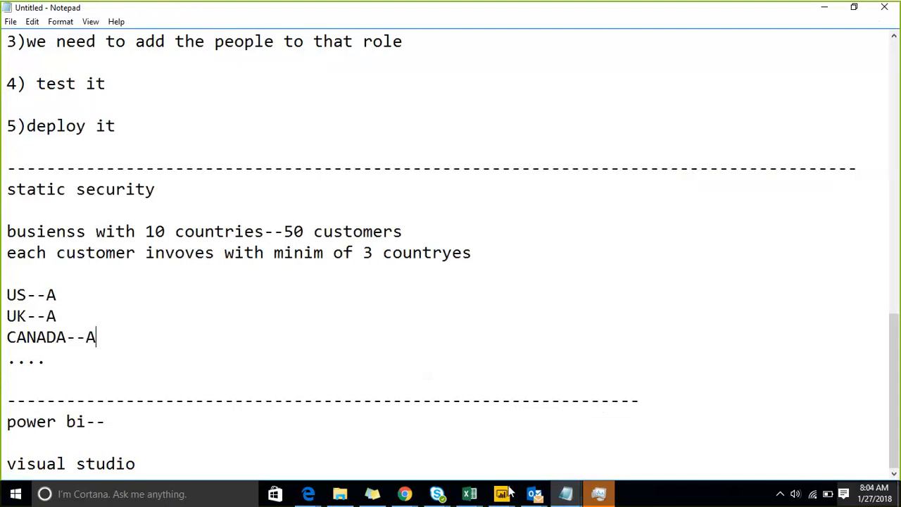
pyautogui.moveTo(501, 493)
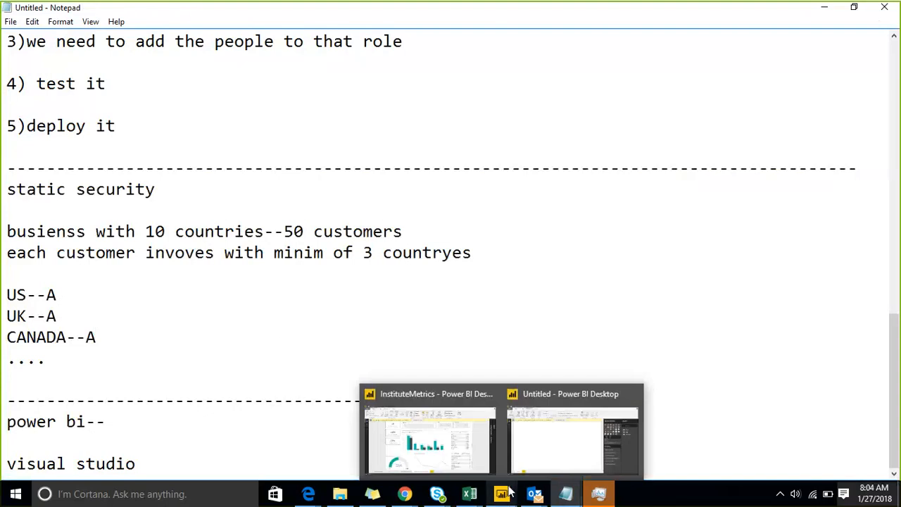
pyautogui.click(548, 442)
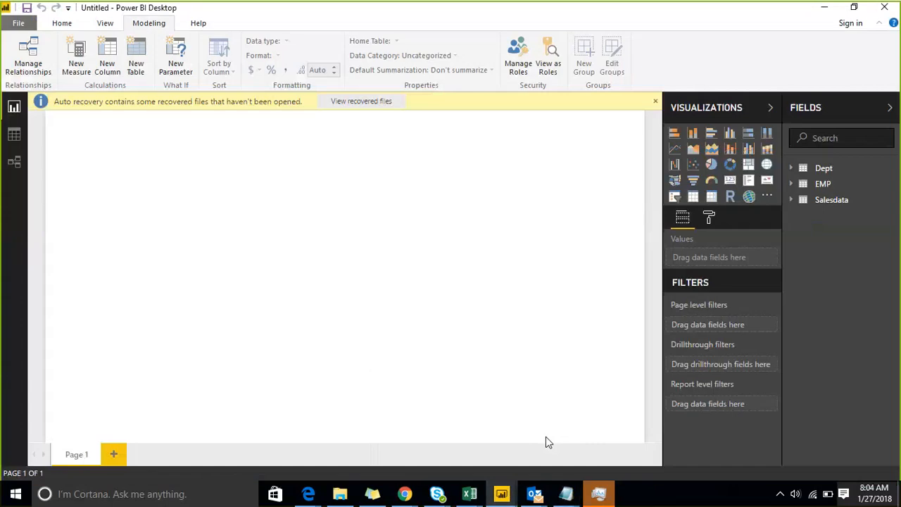
# Add and enlarge a pie chart with Bookname as Legend and Amount Paid as Values.
pyautogui.click(711, 164)
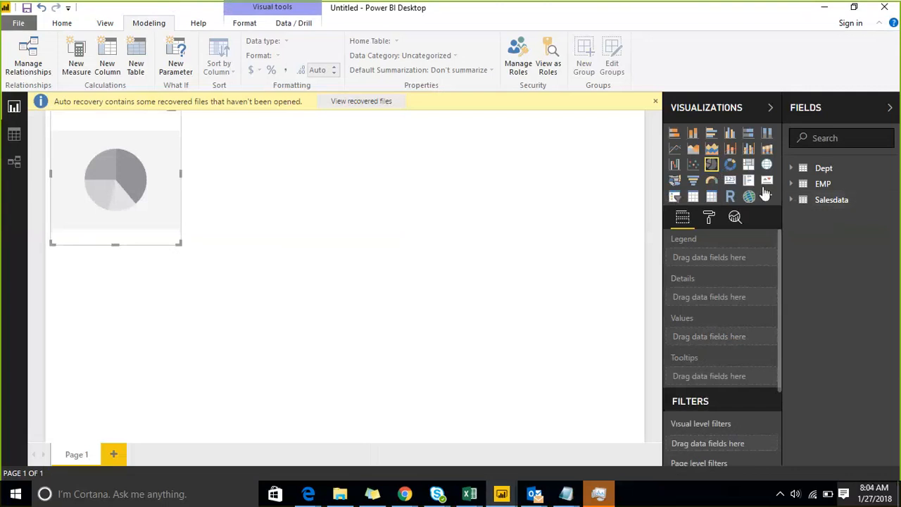
pyautogui.click(789, 200)
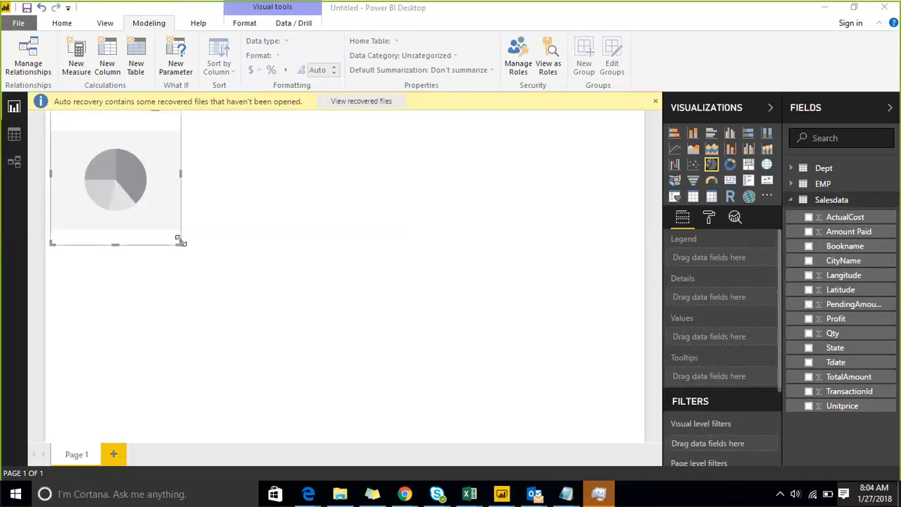
pyautogui.moveTo(181, 243); pyautogui.dragTo(378, 352)
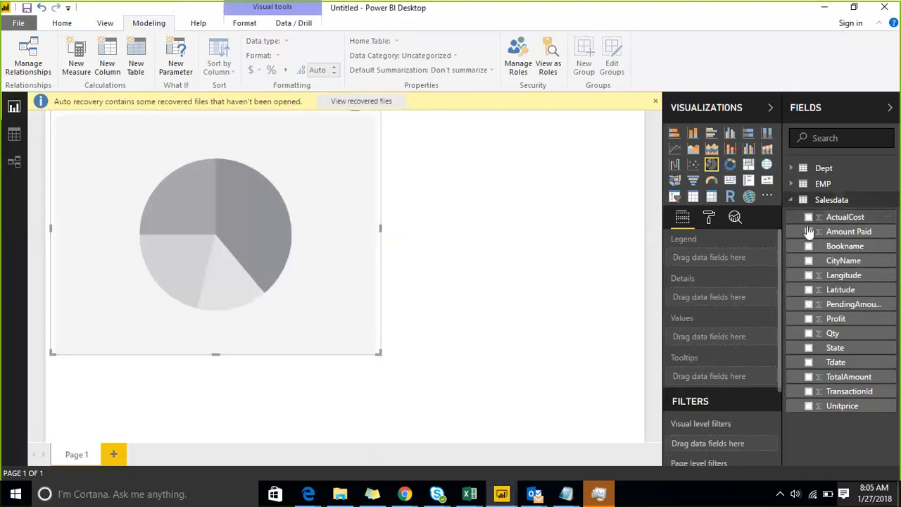
pyautogui.moveTo(820, 246); pyautogui.dragTo(327, 243)
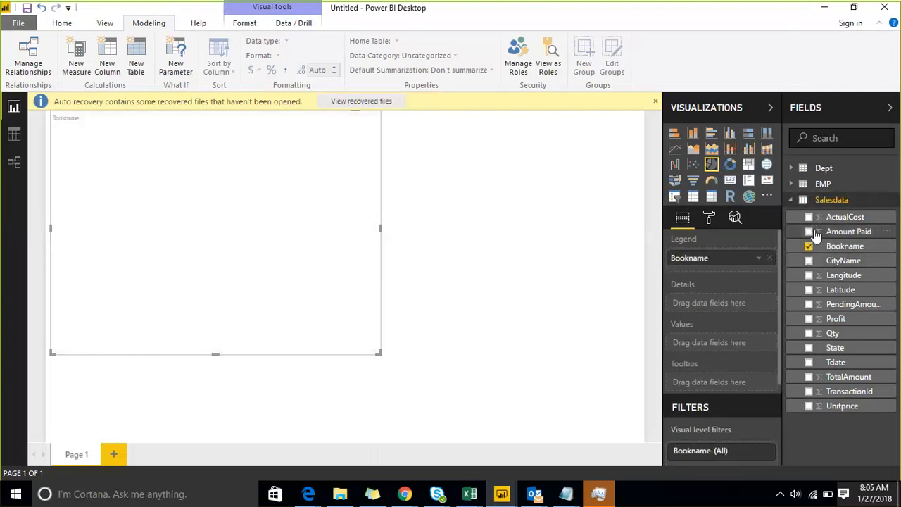
pyautogui.moveTo(815, 232); pyautogui.dragTo(267, 219)
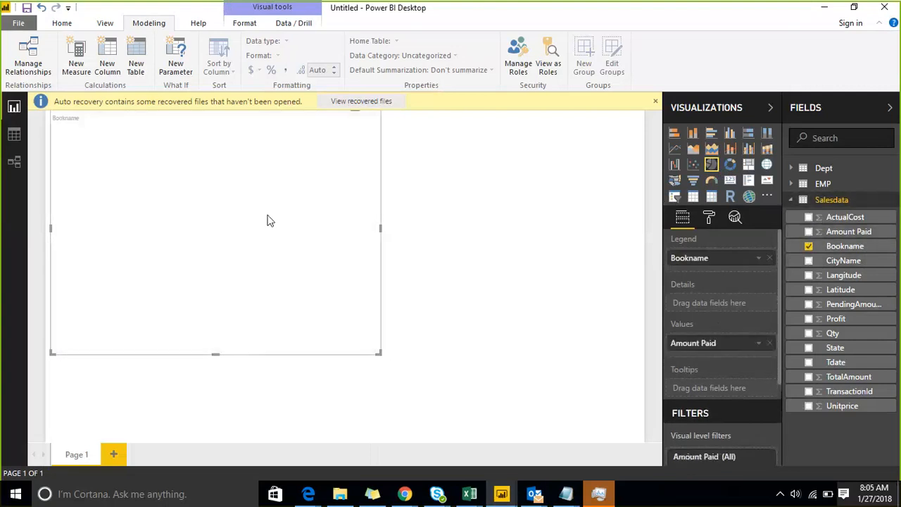
pyautogui.click(62, 23)
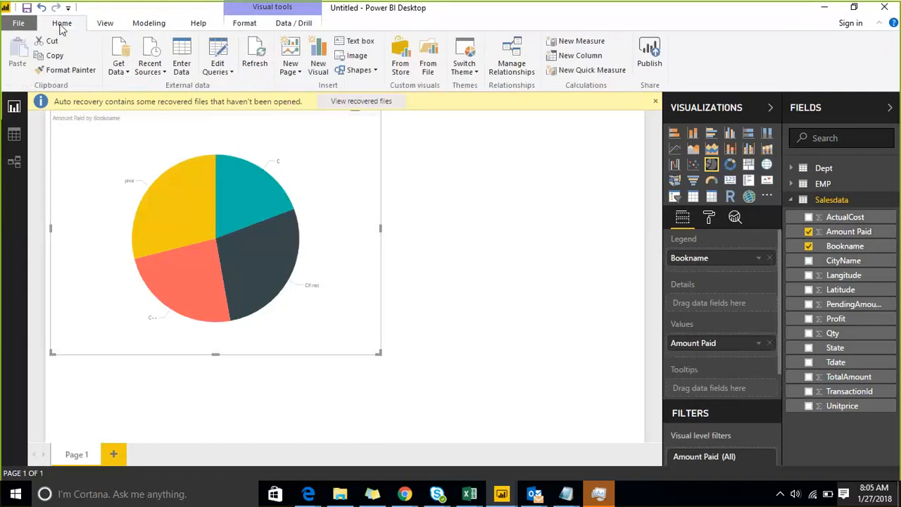
# Save the report to the Desktop as a Power BI file named ssecurity.
pyautogui.click(26, 8)
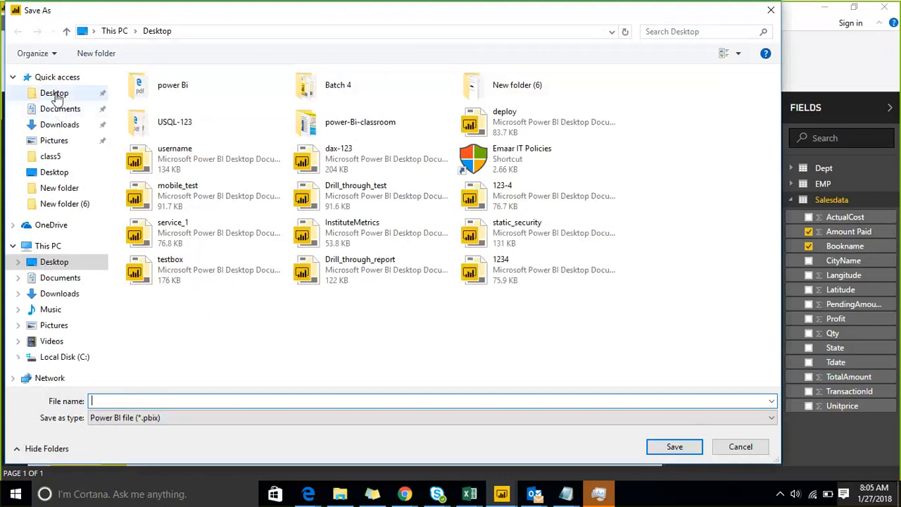
pyautogui.click(54, 93)
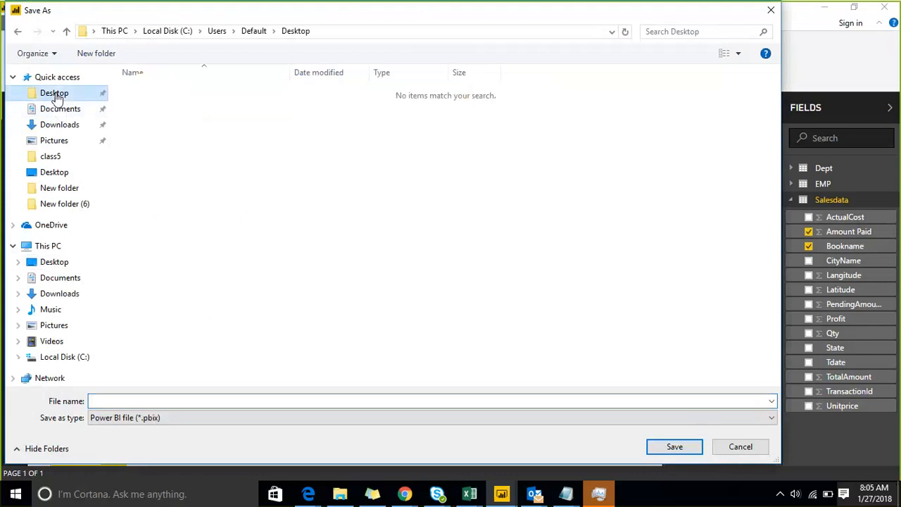
pyautogui.click(61, 174)
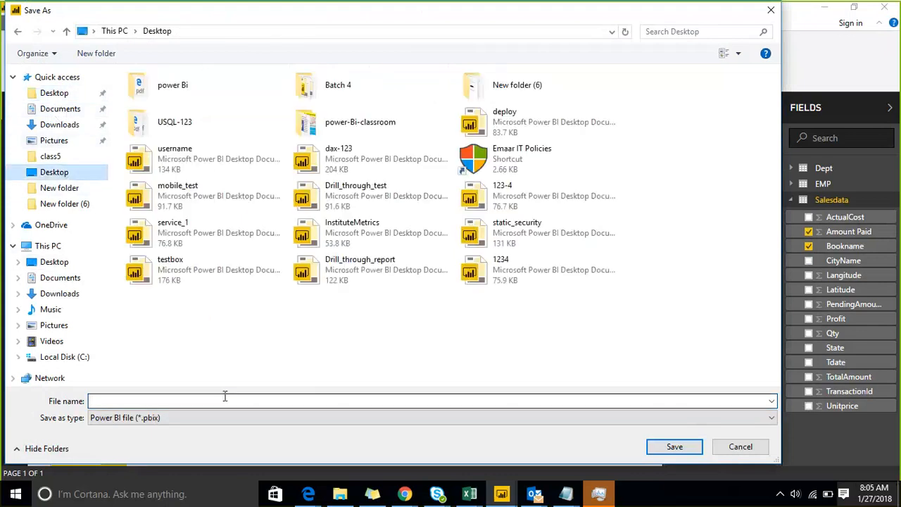
pyautogui.write('ss')
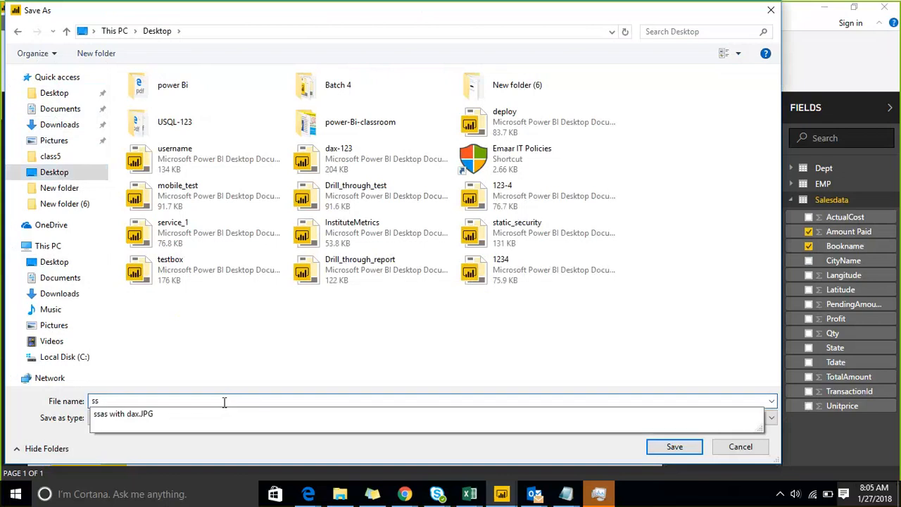
pyautogui.press('BackSpace')
pyautogui.write('security')
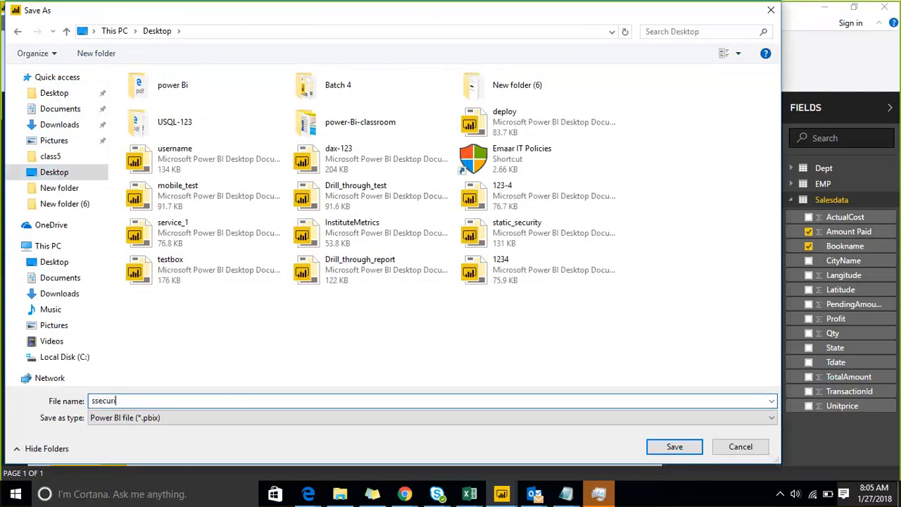
pyautogui.click(662, 448)
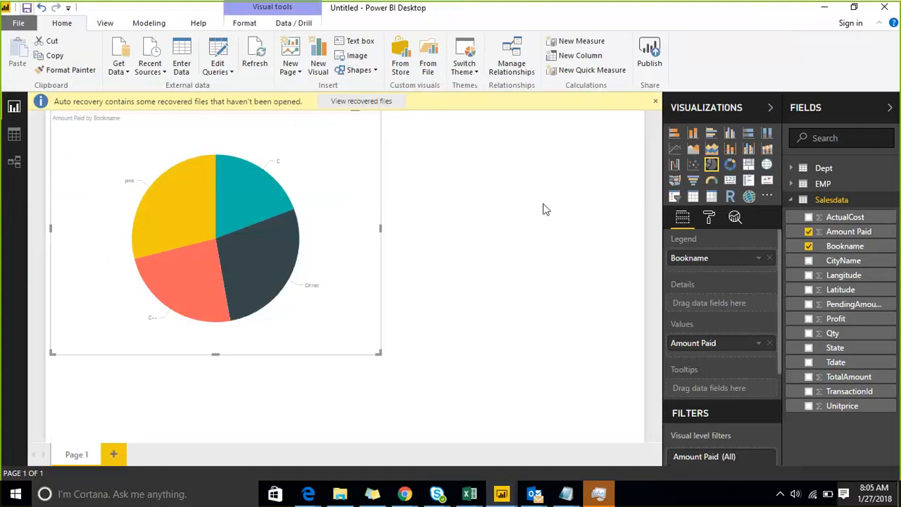
# Start publishing and sign in with the work account e-mail, user name and password.
pyautogui.click(651, 50)
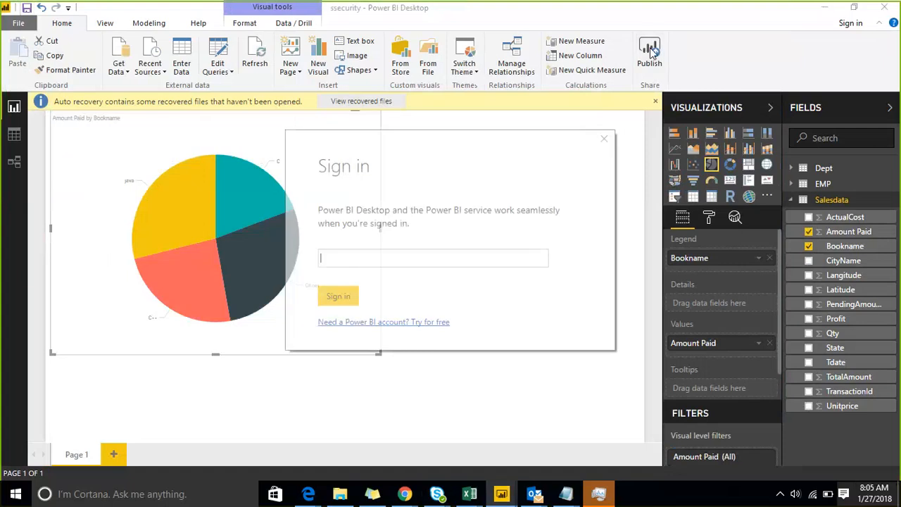
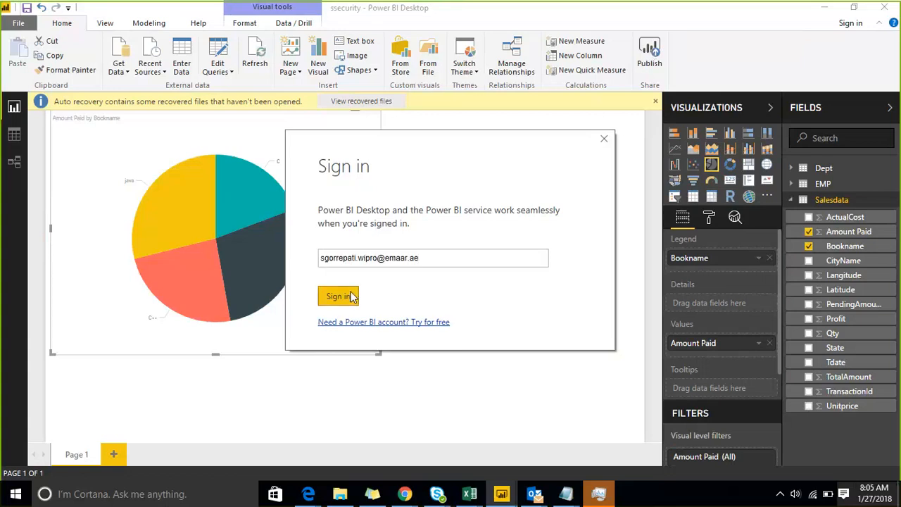
pyautogui.click(352, 297)
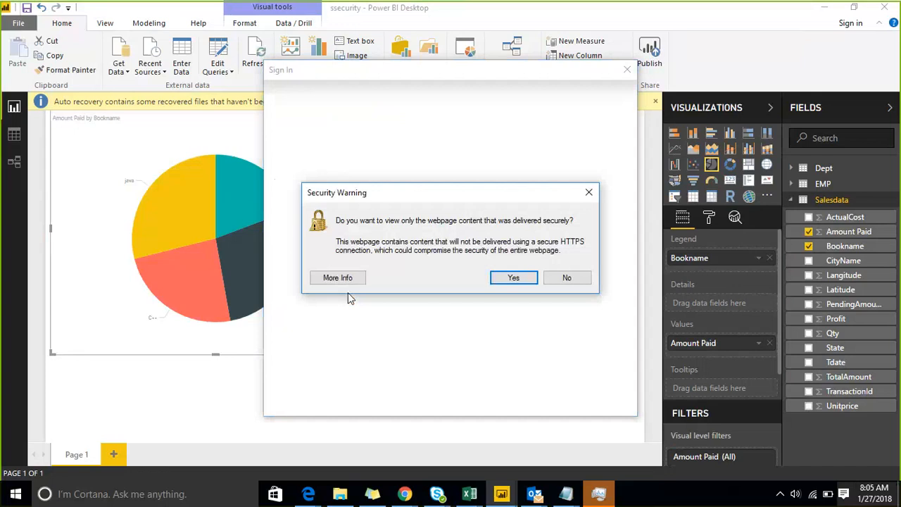
pyautogui.click(513, 278)
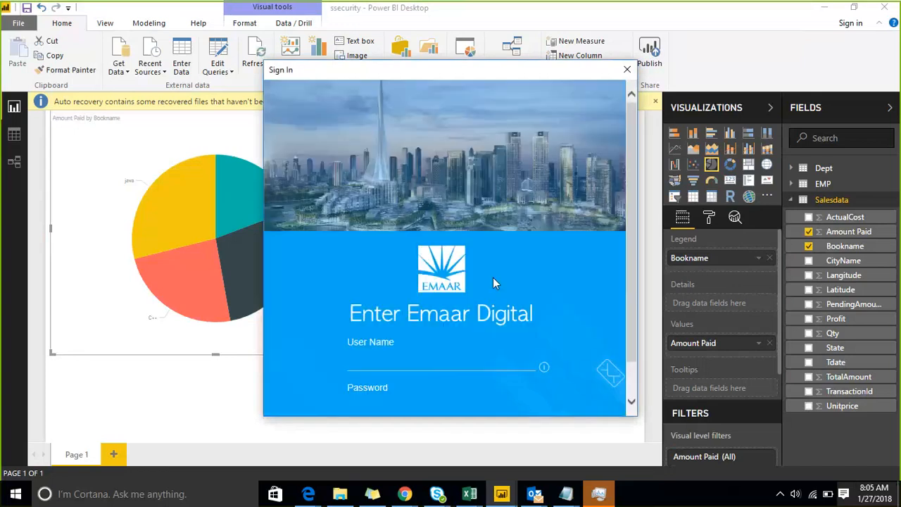
pyautogui.click(409, 360)
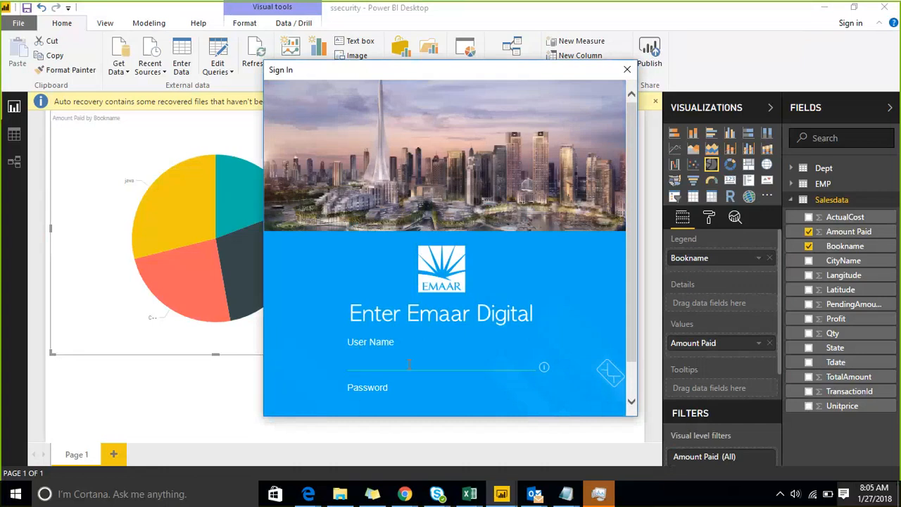
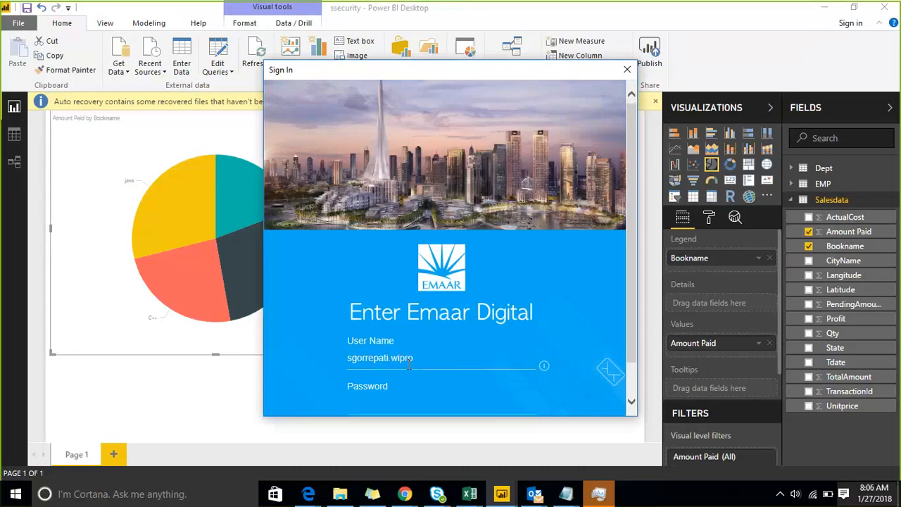
pyautogui.write('***********')
pyautogui.scroll(-1, 631, 280)
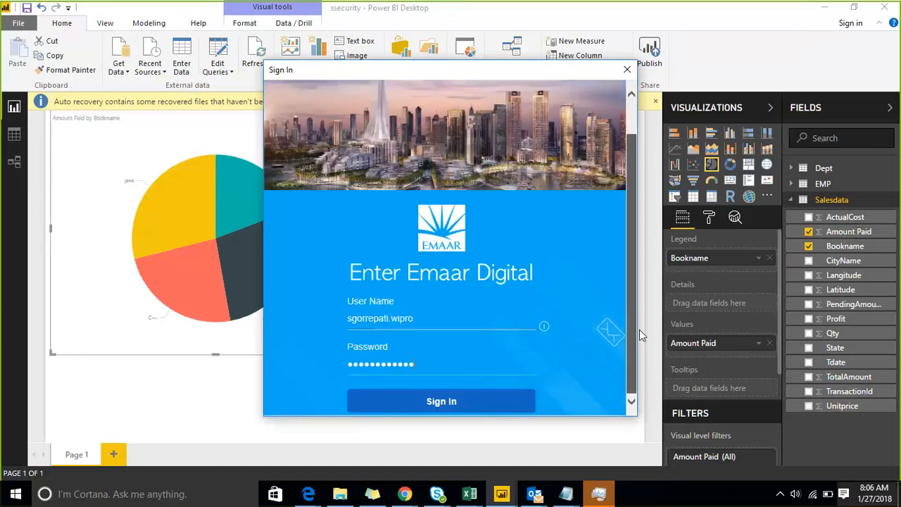
pyautogui.click(510, 408)
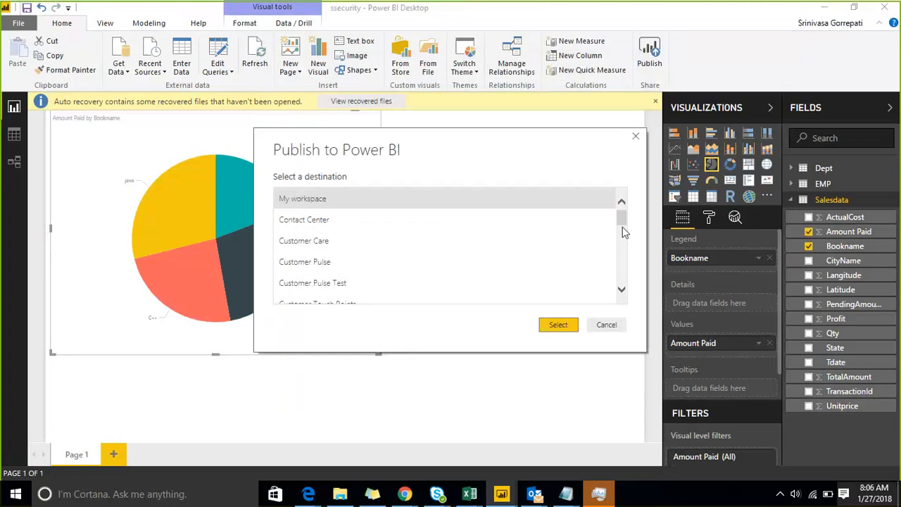
# Publish ssecurity to the Iphone-Dev-environment workspace and dismiss the success message.
pyautogui.moveTo(623, 226); pyautogui.dragTo(624, 246)
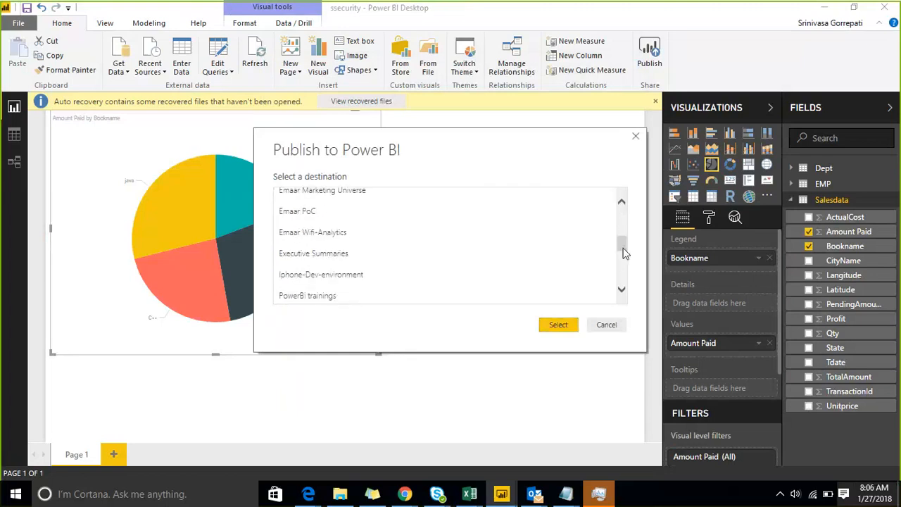
pyautogui.click(449, 278)
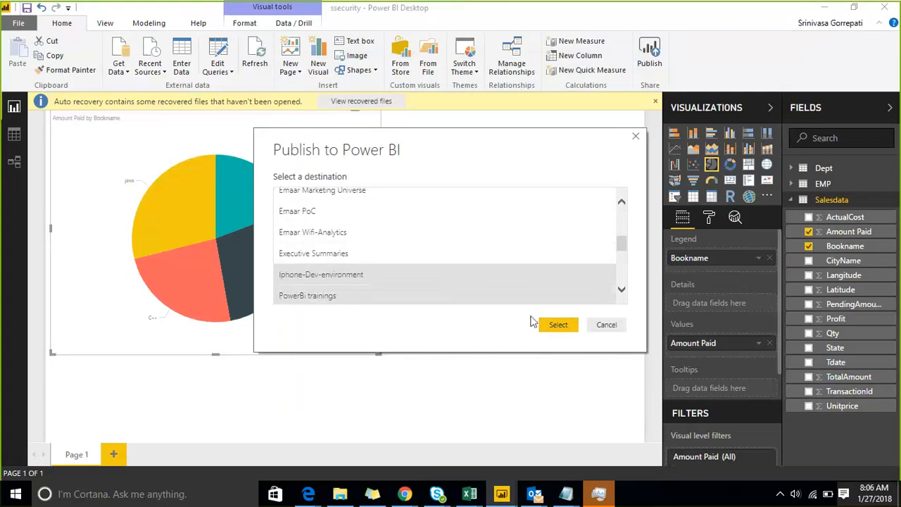
pyautogui.click(553, 324)
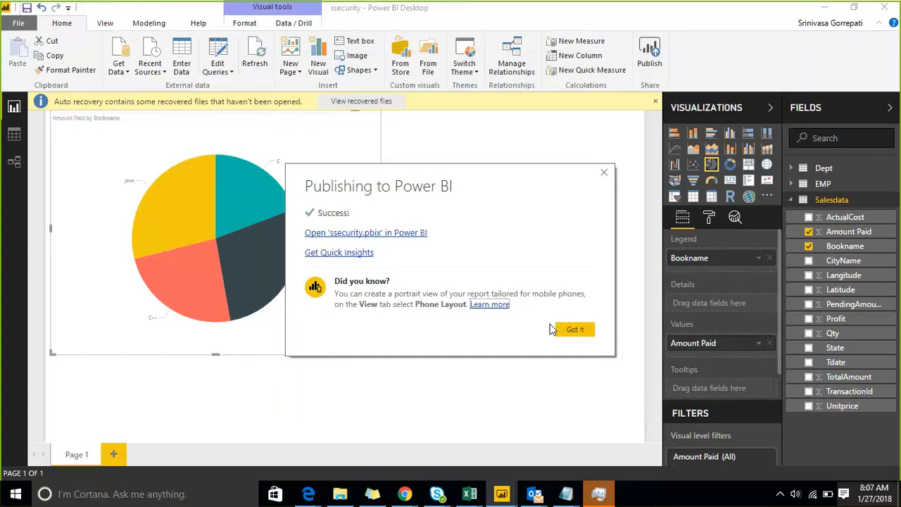
pyautogui.click(567, 329)
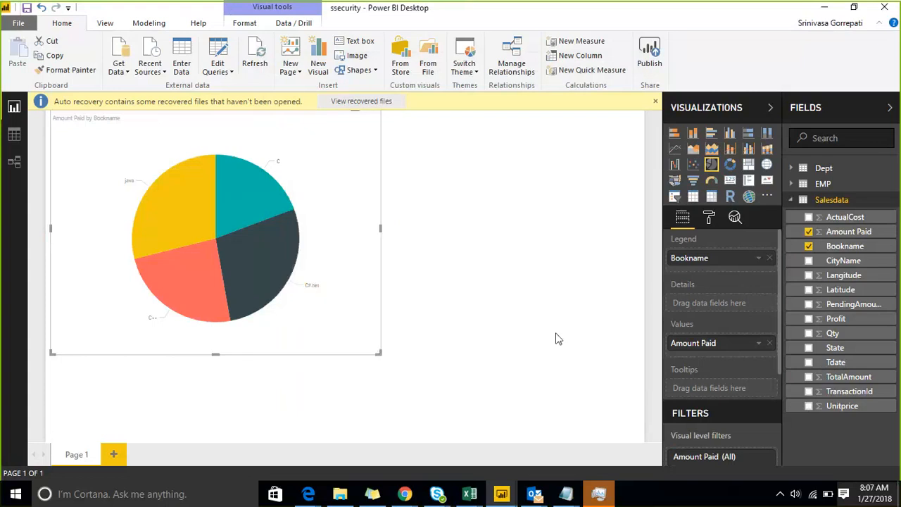
# Load app.powerbi.com in the Chrome browser.
pyautogui.click(407, 493)
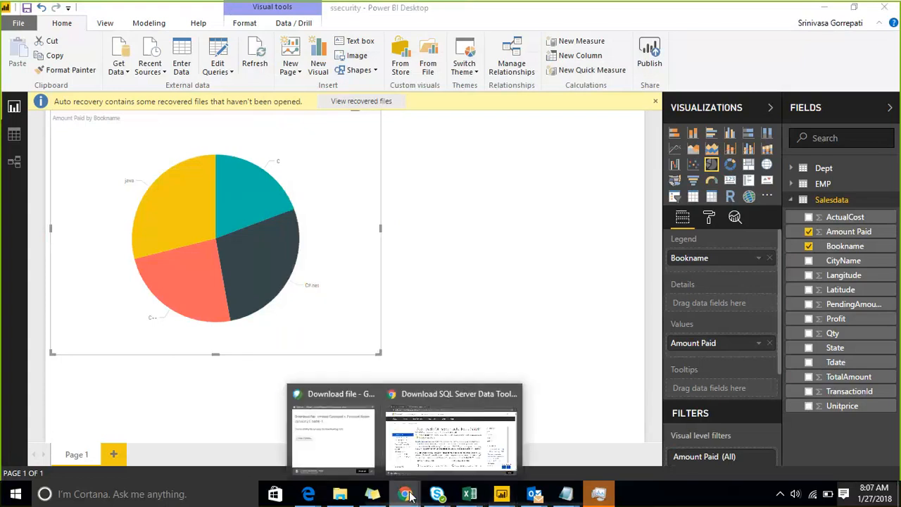
pyautogui.click(423, 441)
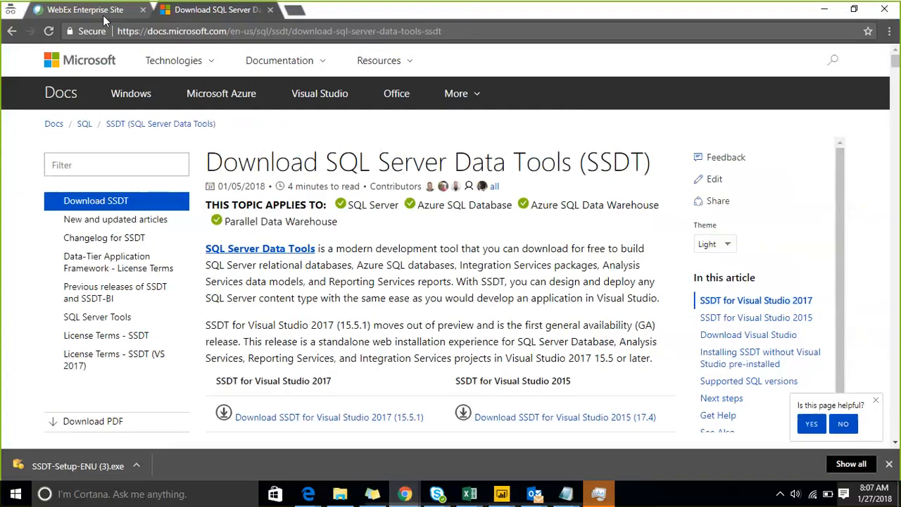
pyautogui.click(128, 34)
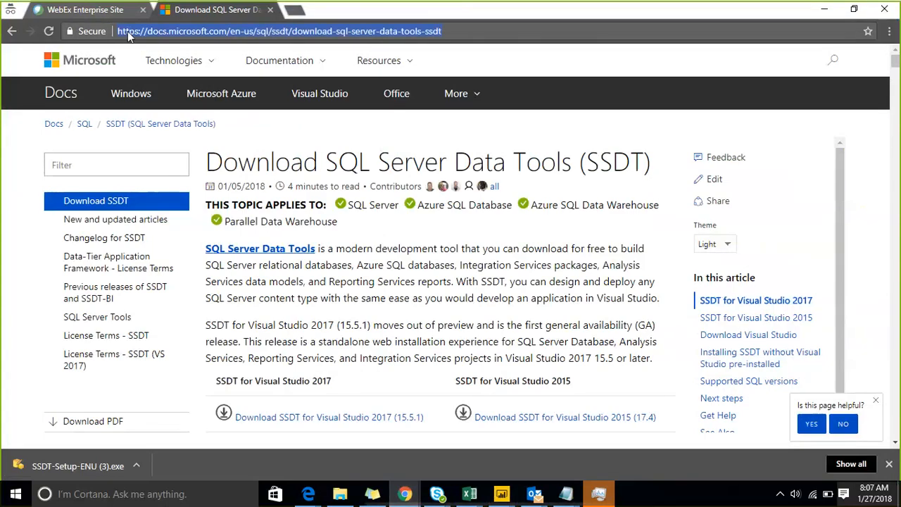
pyautogui.write('app.powerbi.com')
pyautogui.press('Return')
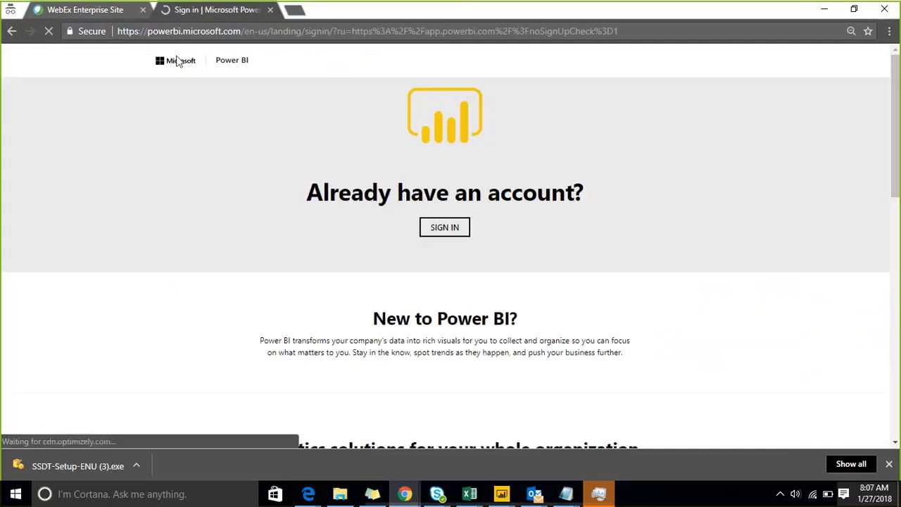
# Sign in to the Power BI service with the work e-mail and saved Emaar credentials.
pyautogui.click(427, 229)
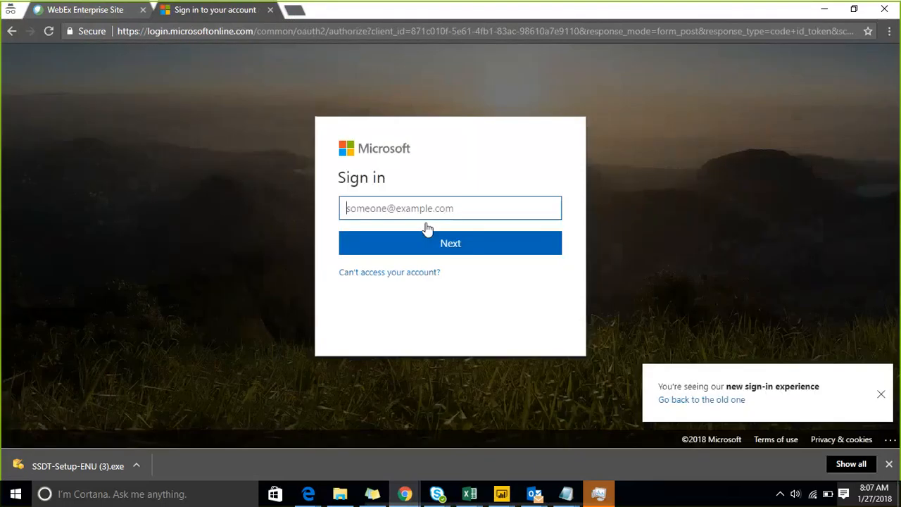
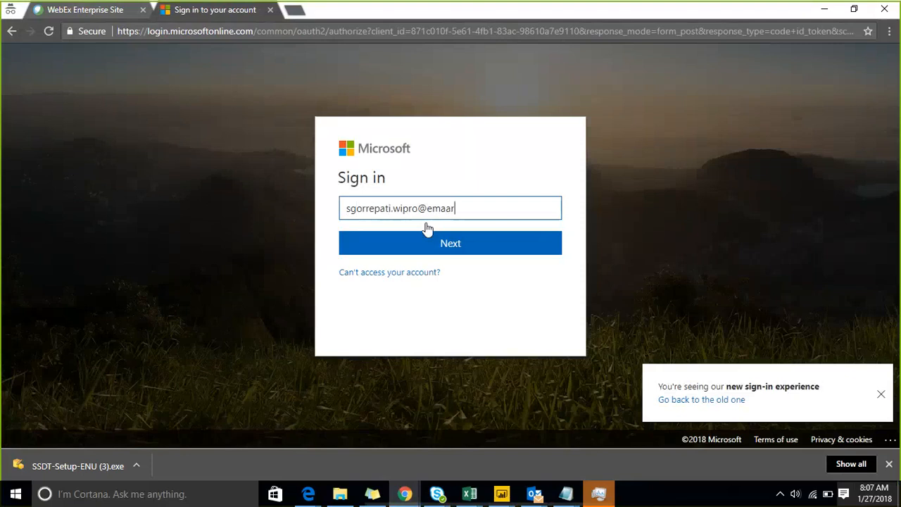
pyautogui.click(423, 251)
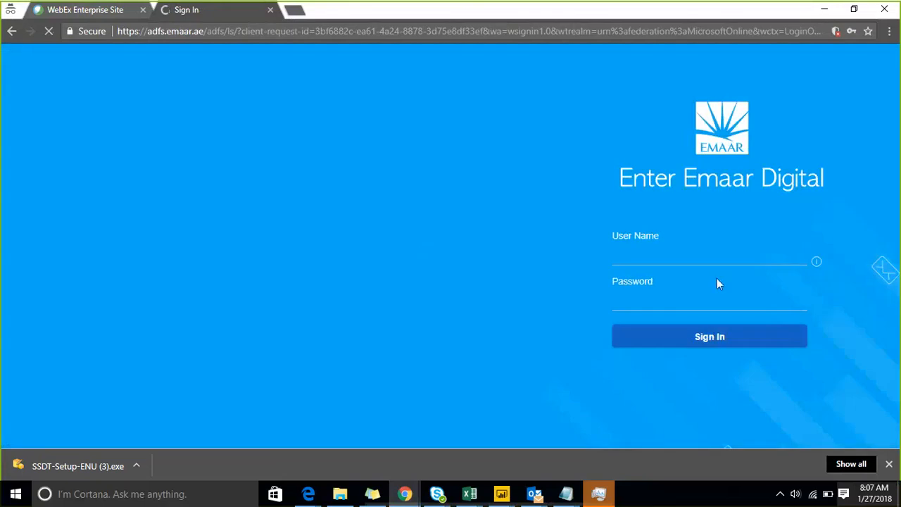
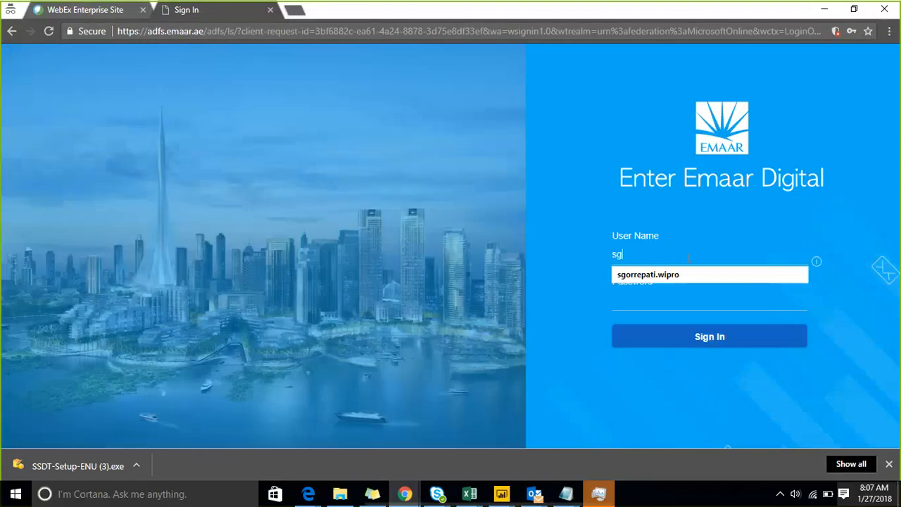
pyautogui.click(690, 275)
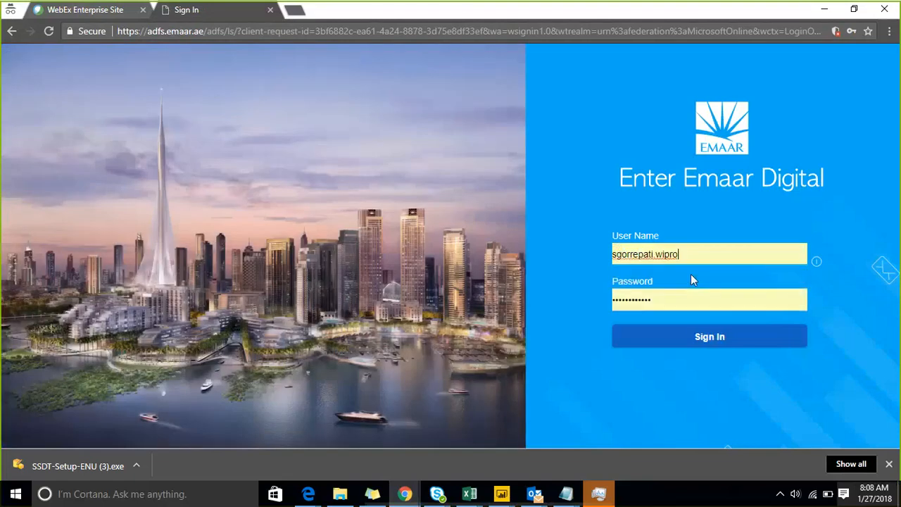
pyautogui.click(677, 331)
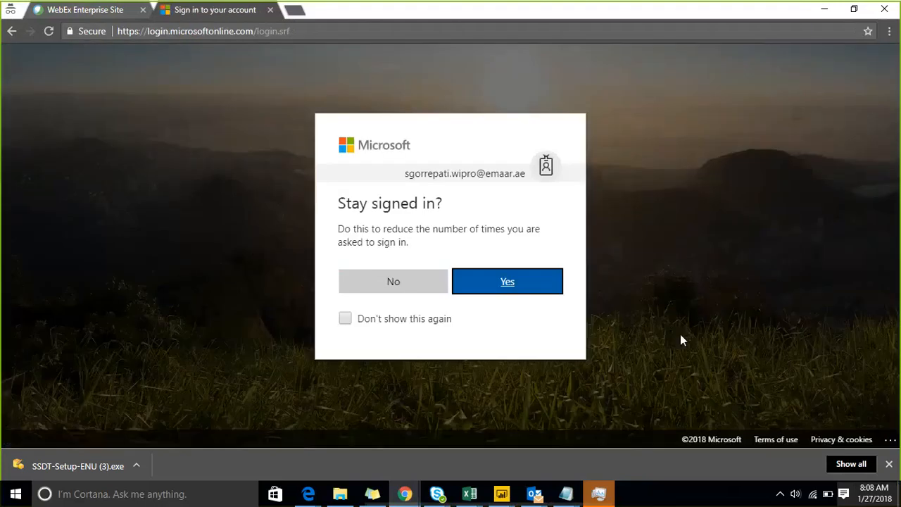
# Stay signed in, open the Iphone-Dev-environment workspace, and show its Datasets list.
pyautogui.click(519, 285)
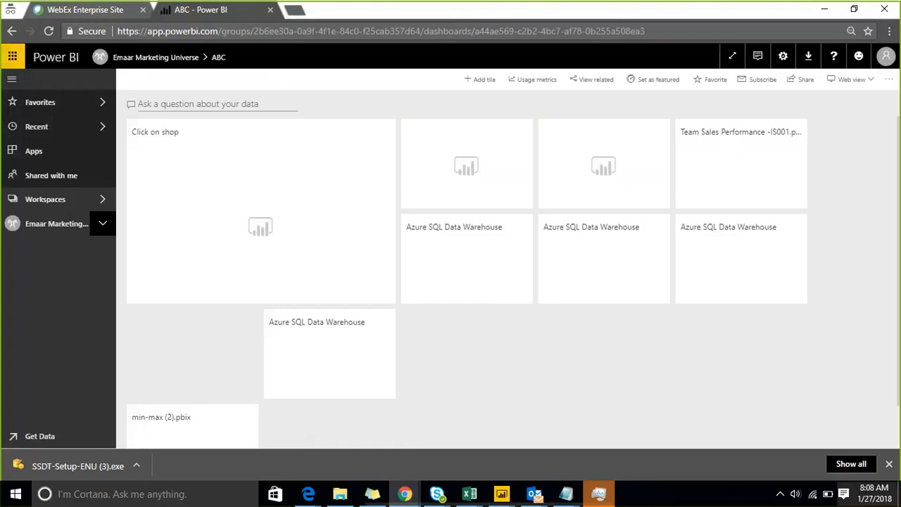
pyautogui.click(40, 199)
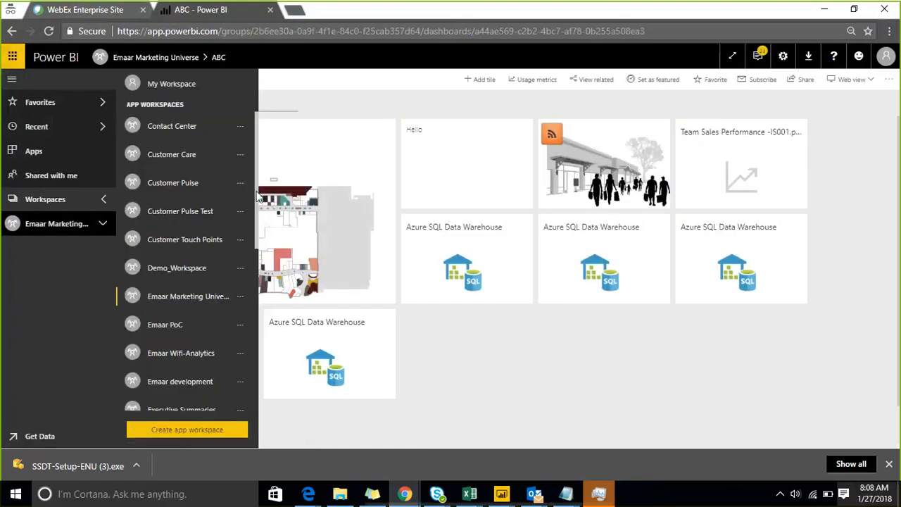
pyautogui.moveTo(257, 205); pyautogui.dragTo(258, 243)
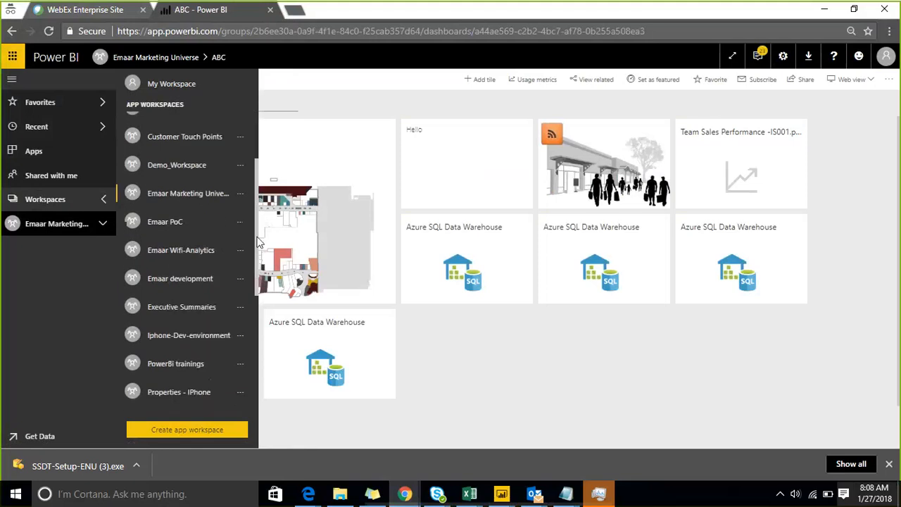
pyautogui.click(223, 338)
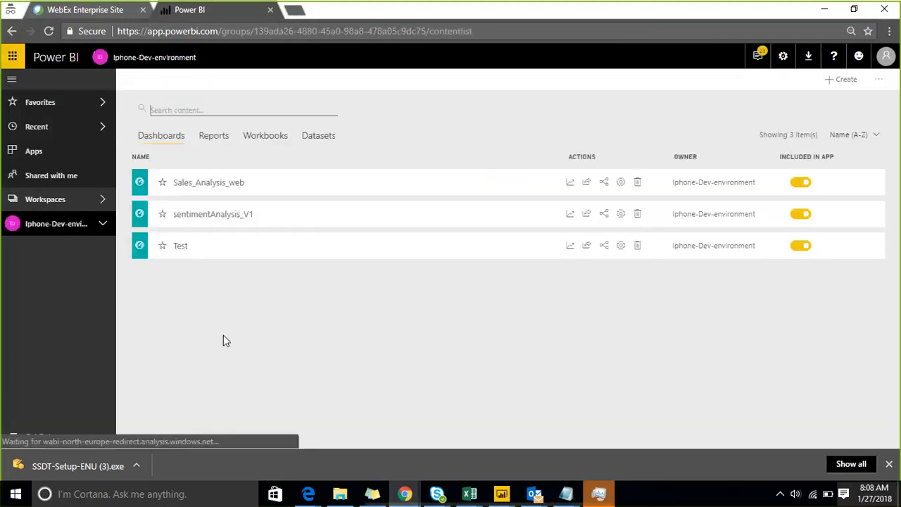
pyautogui.click(214, 136)
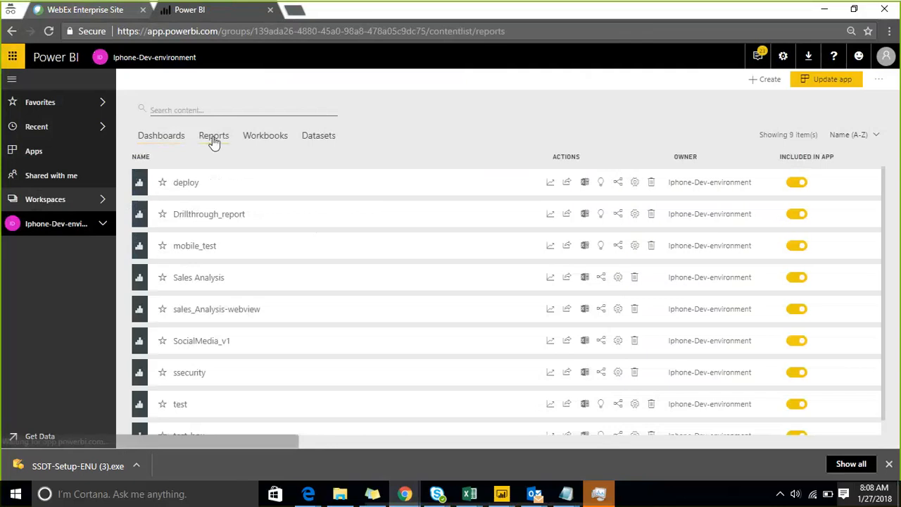
pyautogui.click(316, 138)
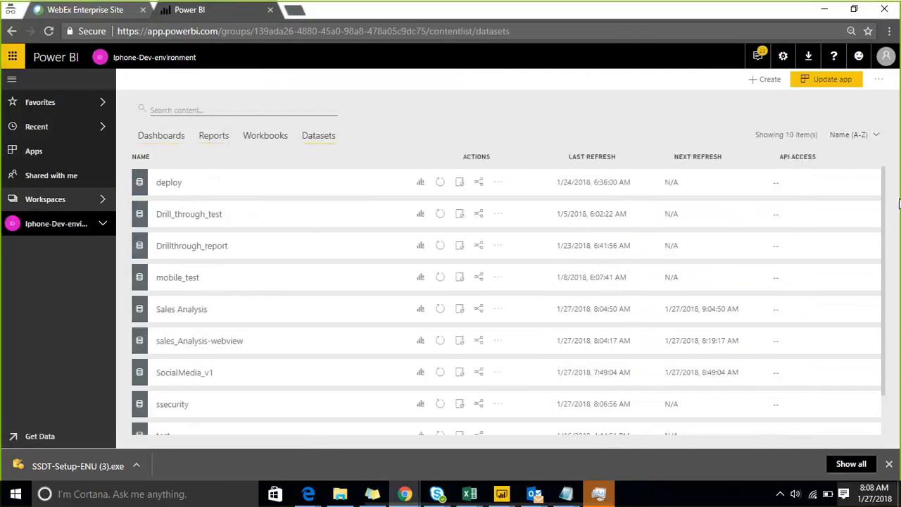
pyautogui.scroll(-2, 892, 291)
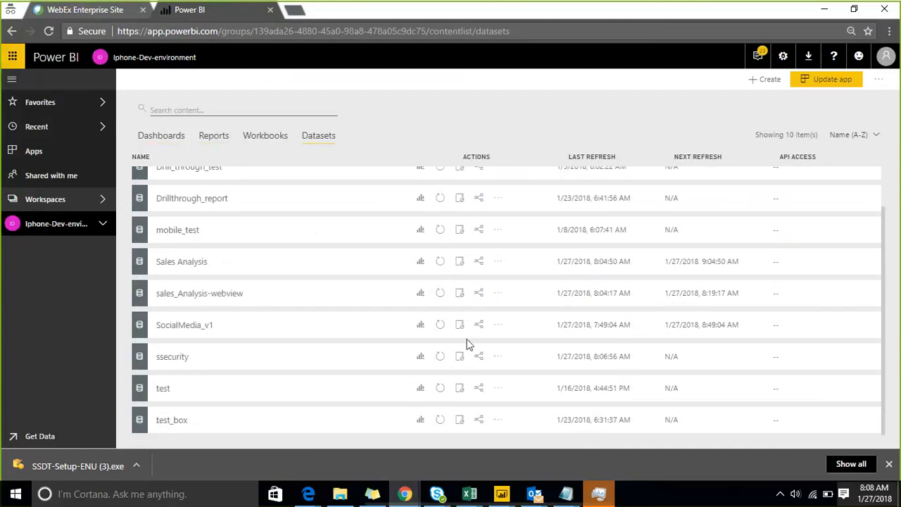
# Open Security from the ssecurity dataset's options menu to view its roles.
pyautogui.click(498, 360)
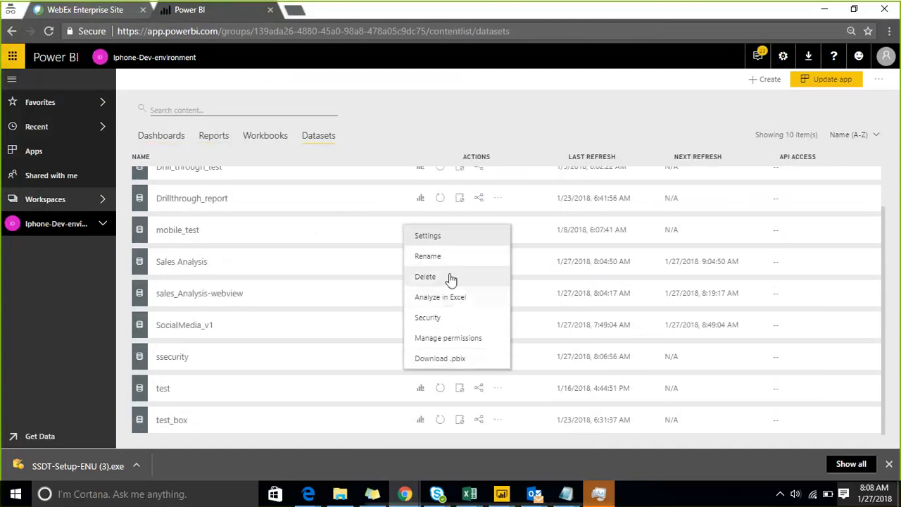
pyautogui.click(459, 320)
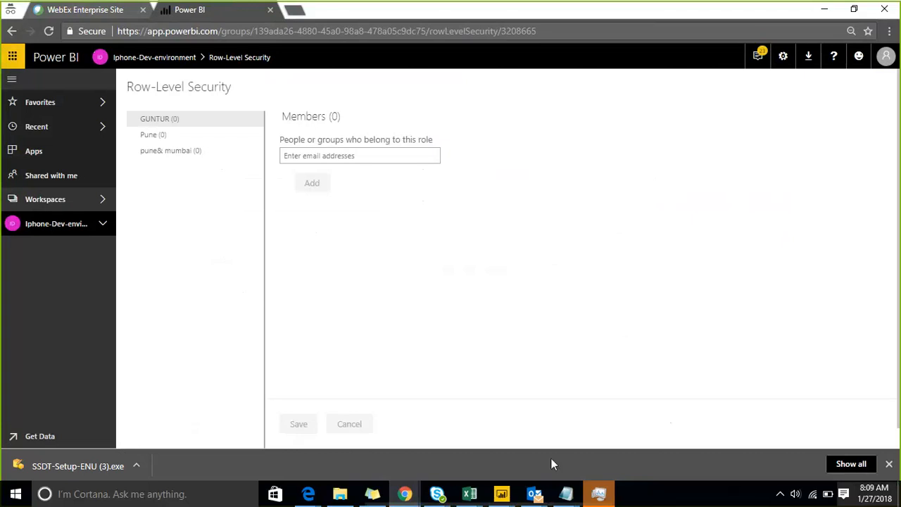
# Add the note 'adding the users at power bi service' under power bi-- in Notepad.
pyautogui.moveTo(561, 493)
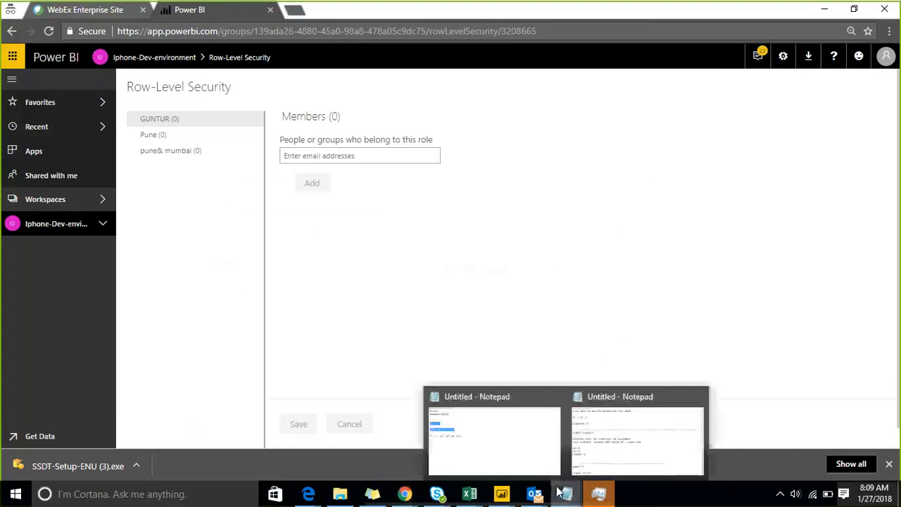
pyautogui.click(596, 439)
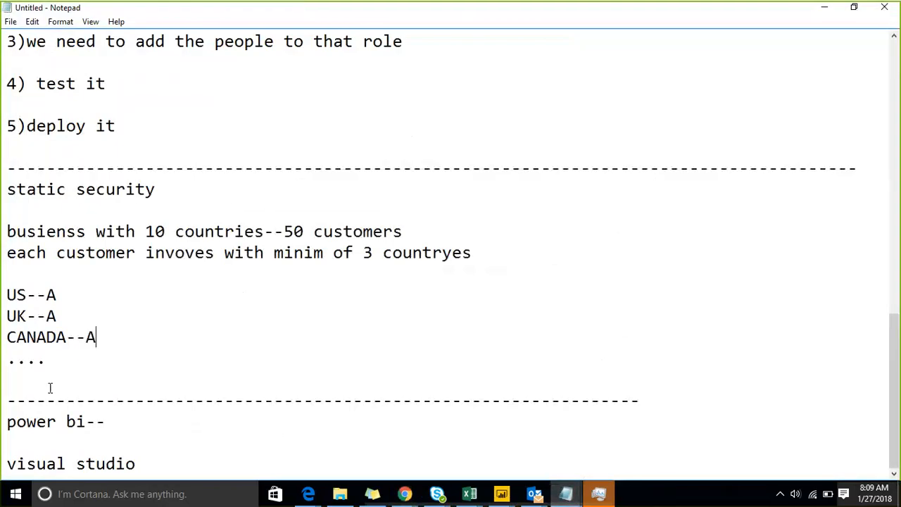
pyautogui.press('Down')
pyautogui.press('Down')
pyautogui.press('Down')
pyautogui.press('Down')
pyautogui.press('Down')
pyautogui.press('Down')
pyautogui.press('Up')
pyautogui.press('Return')
pyautogui.press('Return')
pyautogui.press('Up')
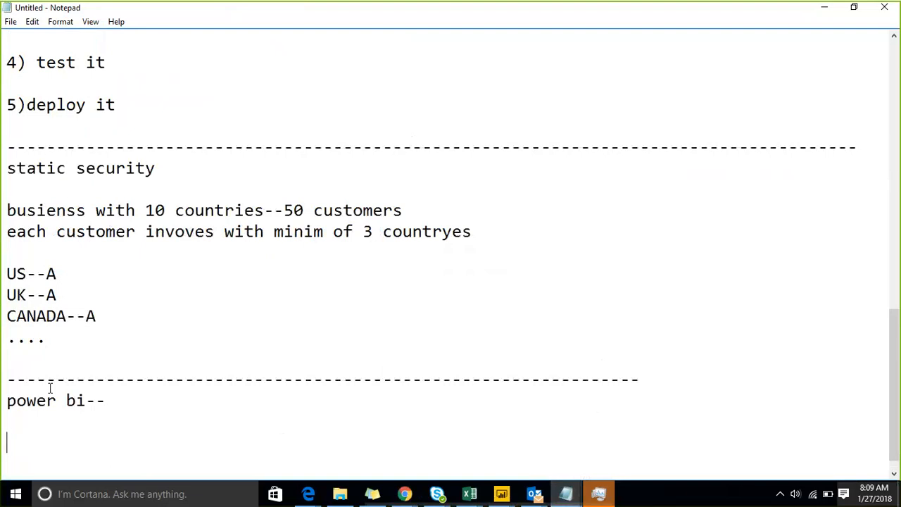
pyautogui.write('adding ')
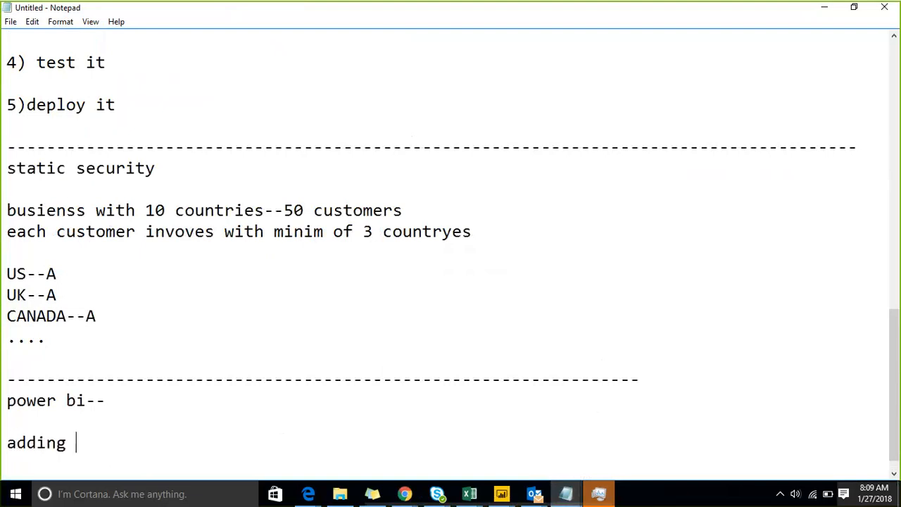
pyautogui.write('the users')
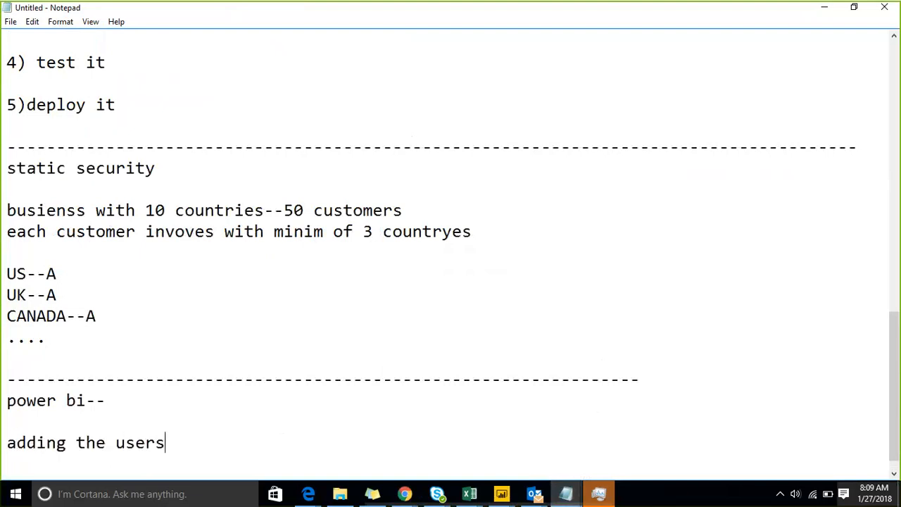
pyautogui.write(' at power bi service')
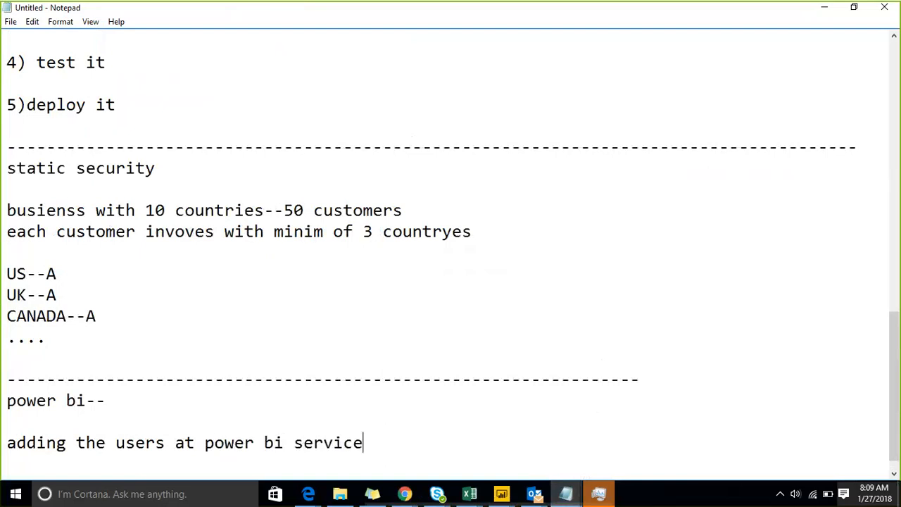
# Add 'at visualstudio' and 'or ssms' lines below the visual studio line.
pyautogui.press('Down')
pyautogui.press('Down')
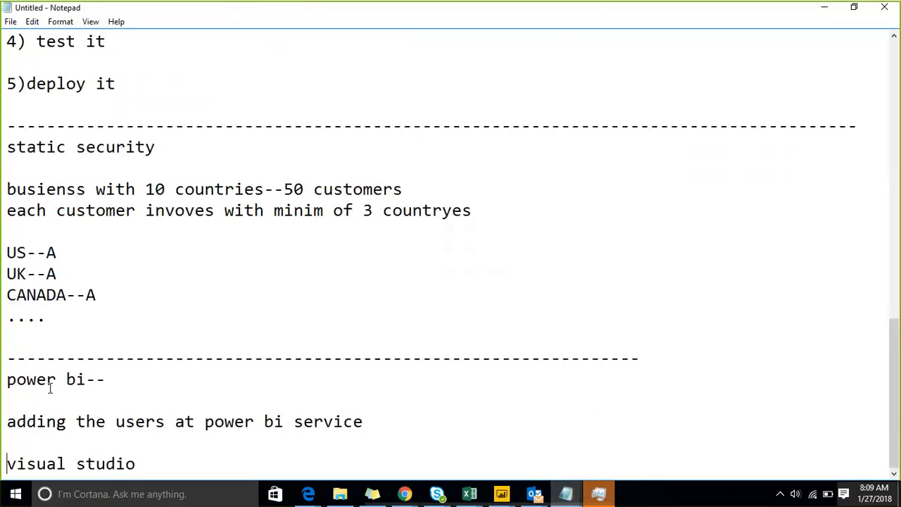
pyautogui.press('End')
pyautogui.press('Return')
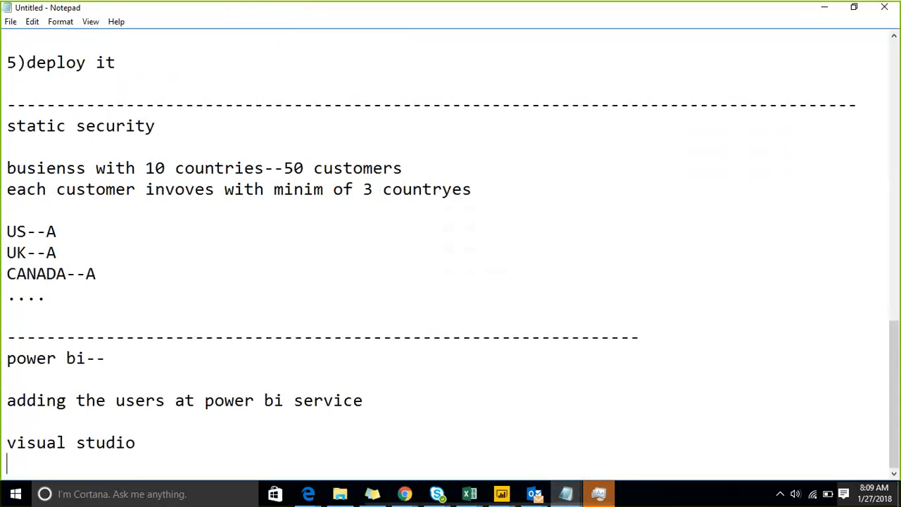
pyautogui.press('Return')
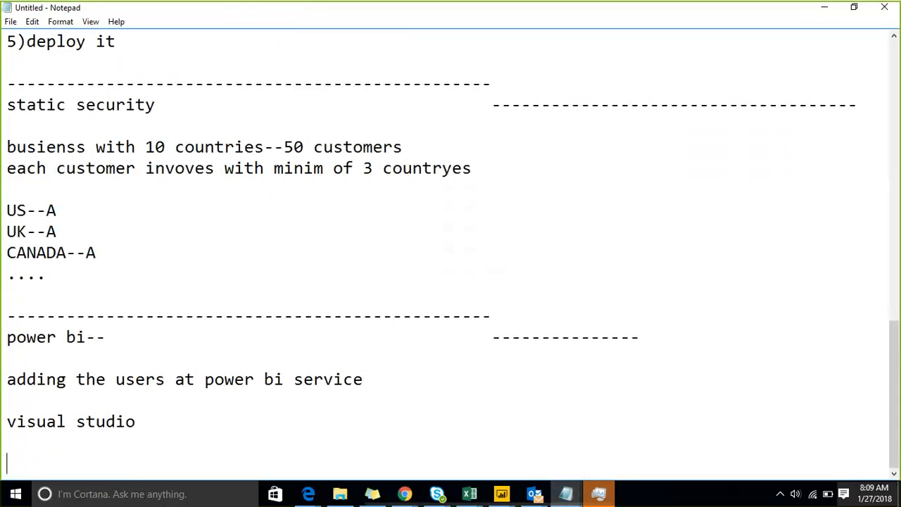
pyautogui.write('qt')
pyautogui.press('BackSpace')
pyautogui.press('BackSpace')
pyautogui.write('at')
pyautogui.write('visu')
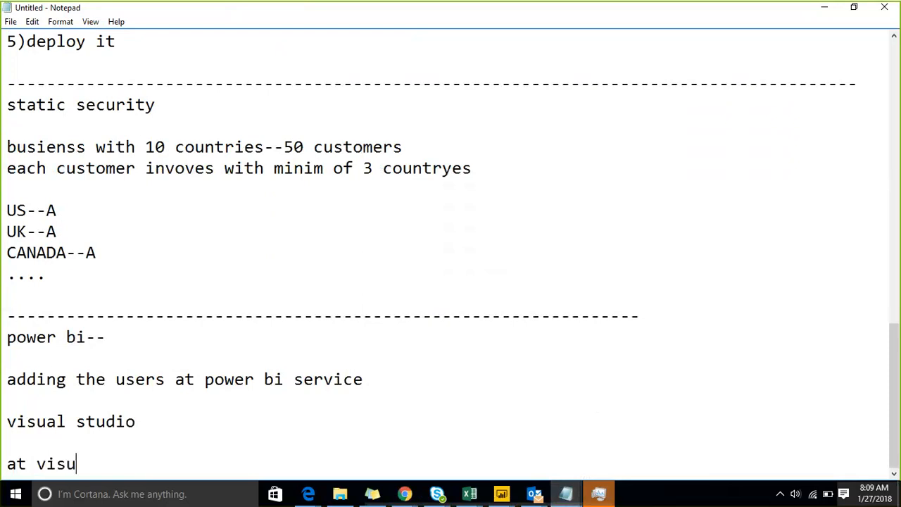
pyautogui.write('alstudio')
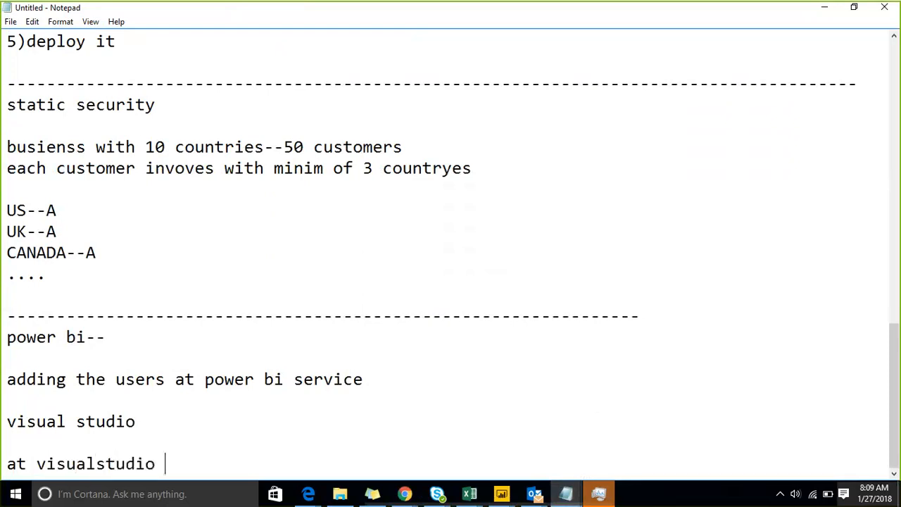
pyautogui.press('Return')
pyautogui.write('or ss')
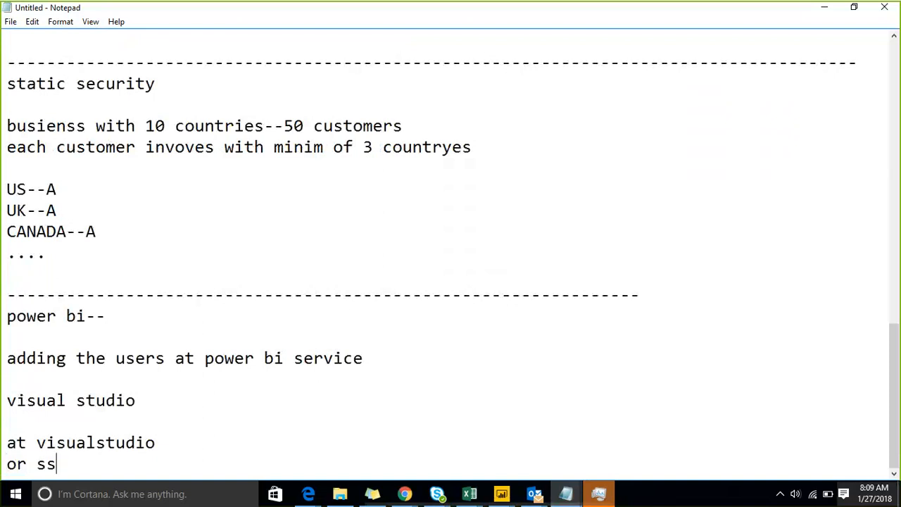
pyautogui.write('ms')
# Insert a dashed divider line after a blank line.
pyautogui.press('Return')
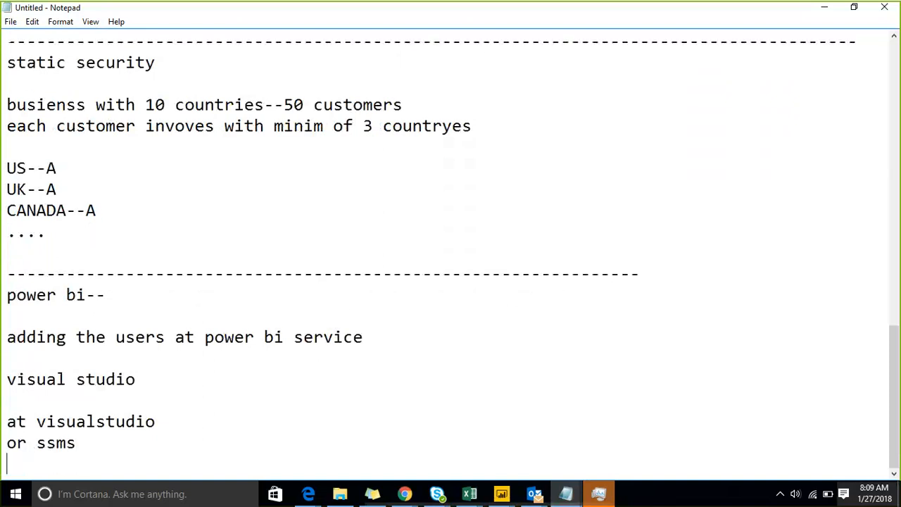
pyautogui.press('Return')
pyautogui.write('--------------------')
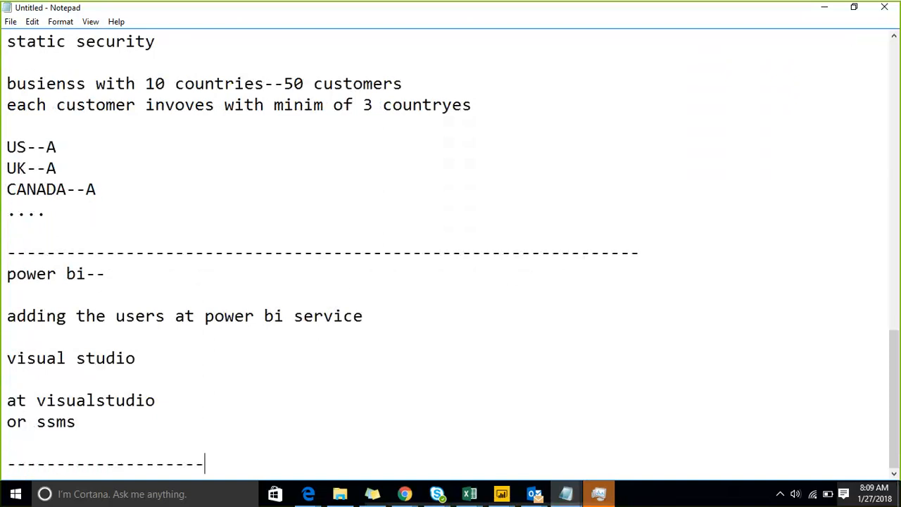
pyautogui.write('------------------------------------------------------')
pyautogui.press('Return')
pyautogui.press('Return')
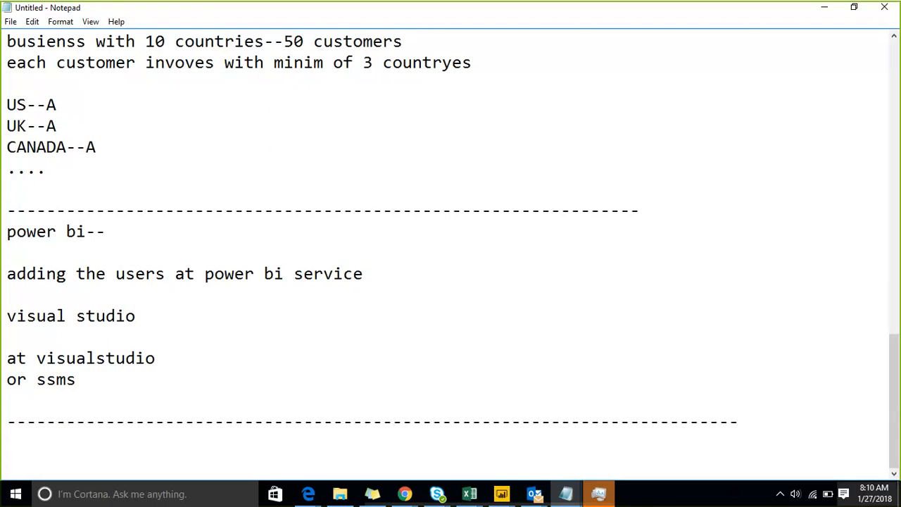
# Type the heading 'Dynamic security/row level security:' below the divider.
pyautogui.press('BackSpace')
pyautogui.write('Dynamic se')
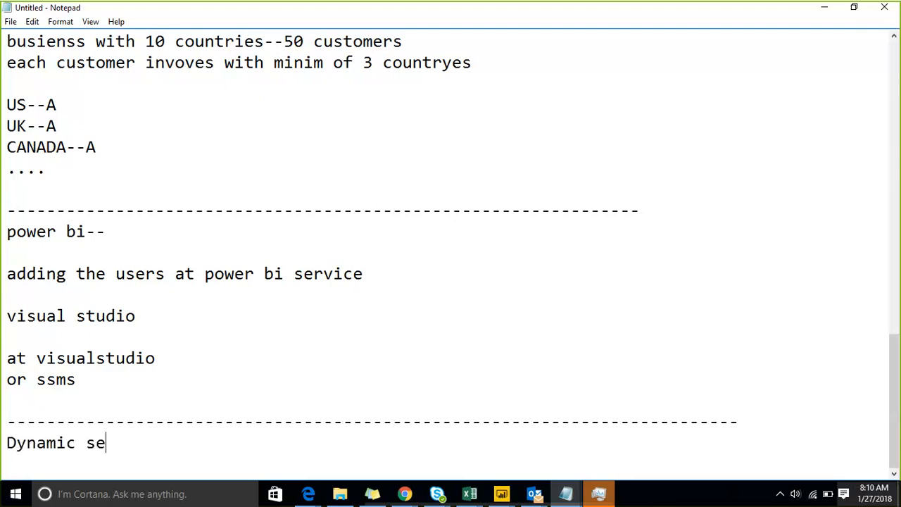
pyautogui.write('curity/ro')
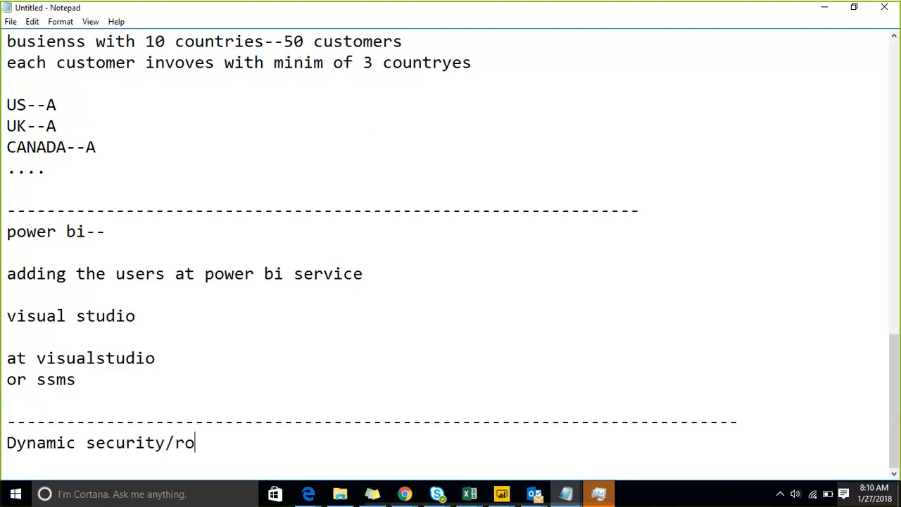
pyautogui.write('w level secu')
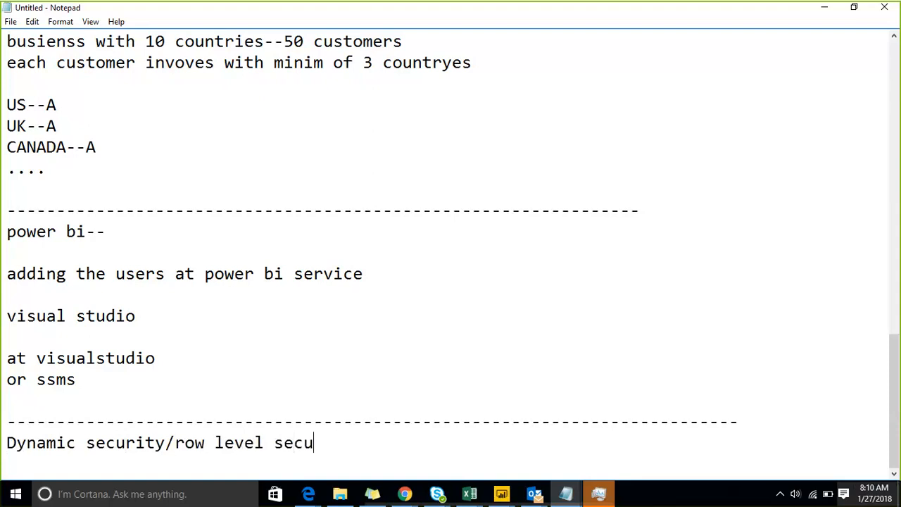
pyautogui.write('rity:')
pyautogui.press('Return')
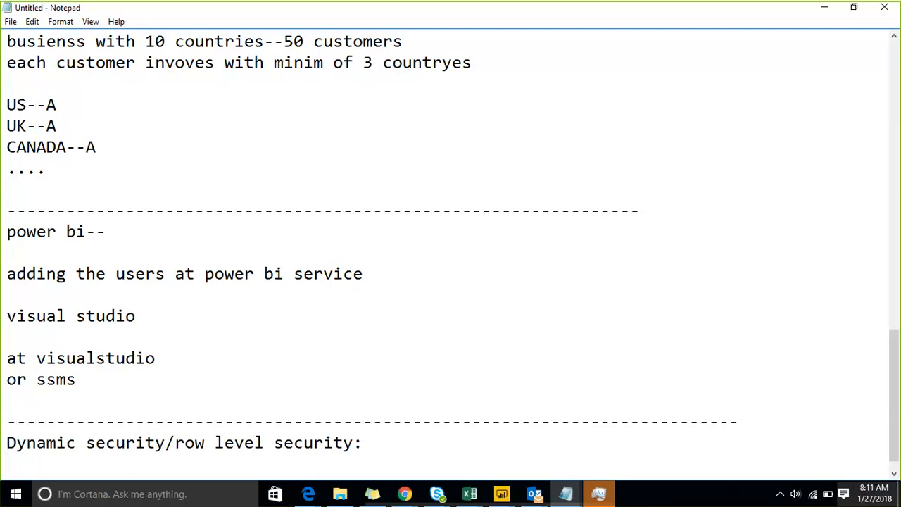
# Under the heading, add the note 'if we need to showcase the data at user level' plus 'username---'.
pyautogui.press('Return')
pyautogui.press('Return')
pyautogui.write('user')
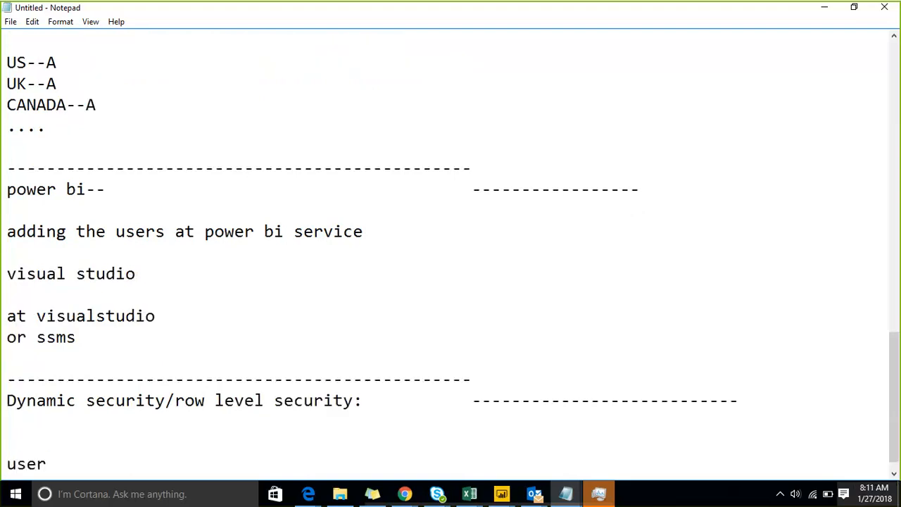
pyautogui.write('name')
pyautogui.press('Up')
pyautogui.press('Up')
pyautogui.press('Return')
pyautogui.write('if we ne')
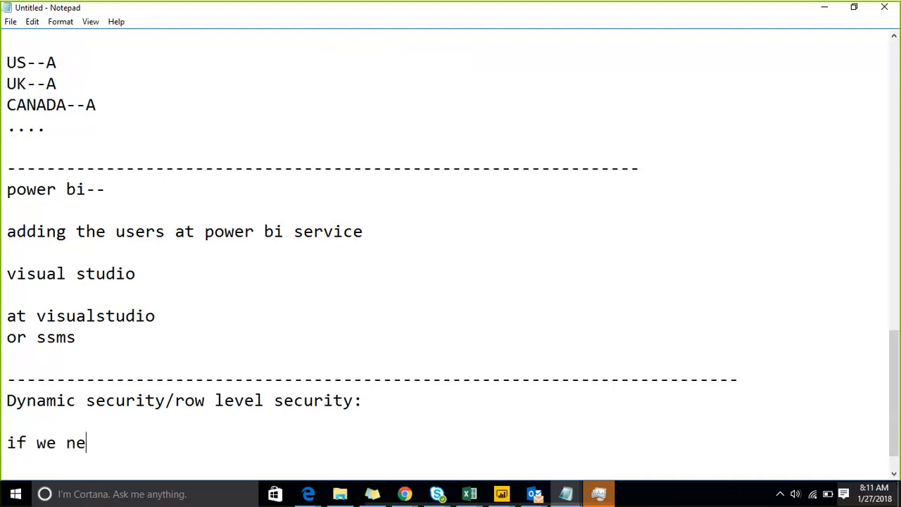
pyautogui.write('ed to showcase')
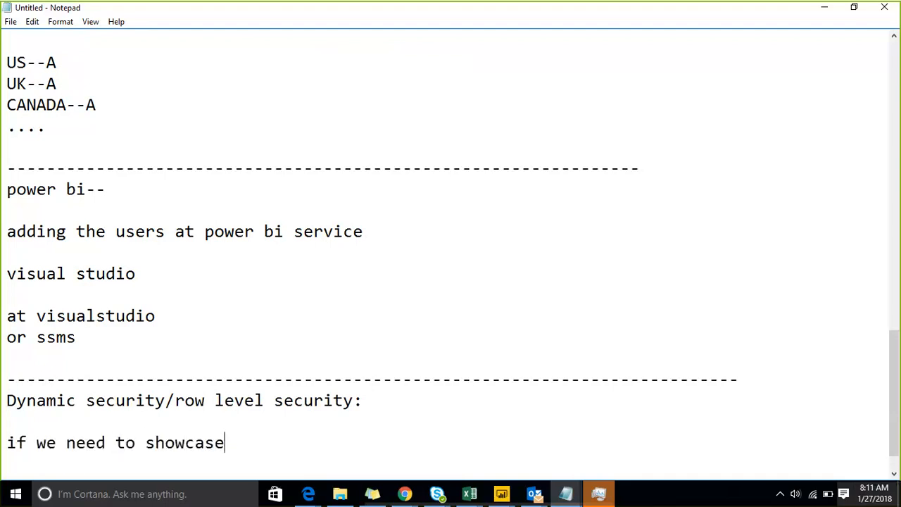
pyautogui.write(' the data at ')
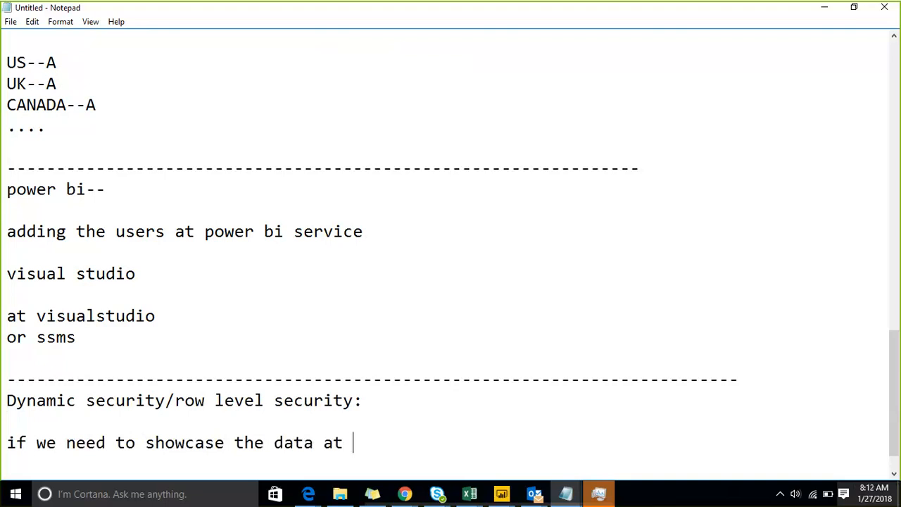
pyautogui.write('user k')
pyautogui.press('BackSpace')
pyautogui.write('level')
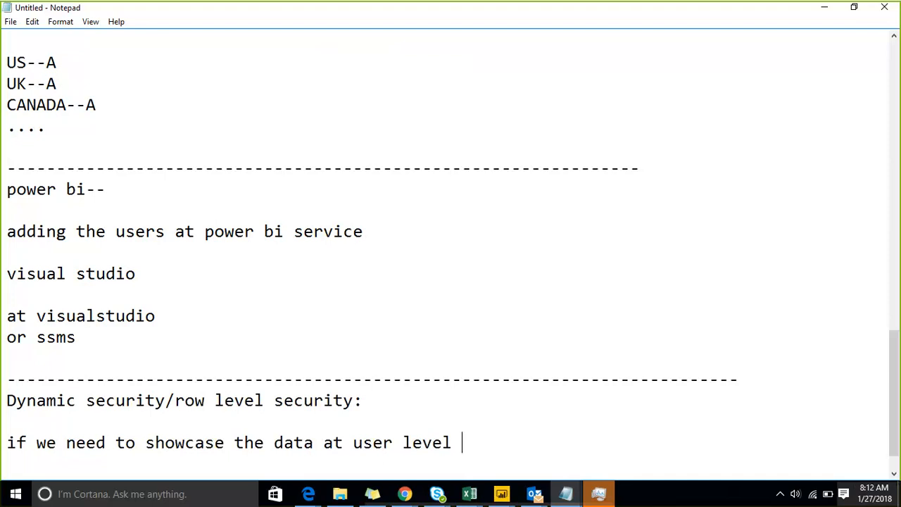
pyautogui.press('Return')
pyautogui.press('Return')
pyautogui.write('username')
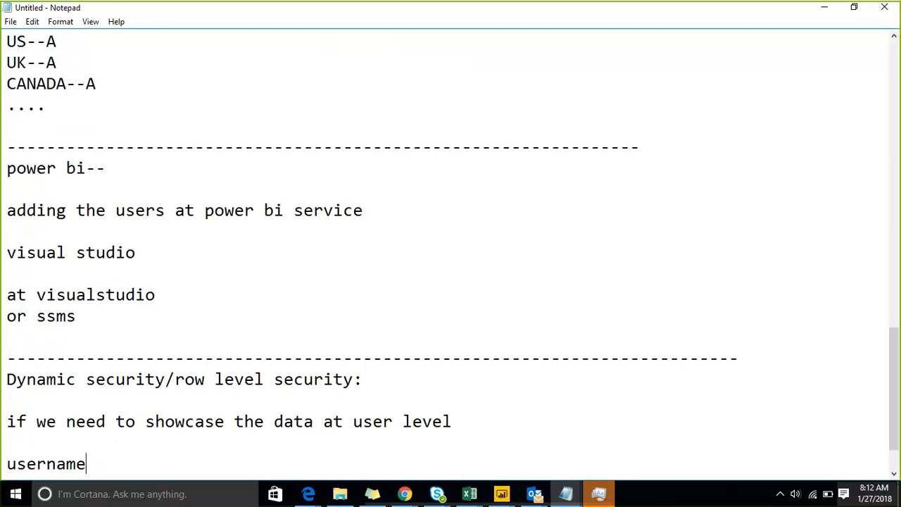
pyautogui.write('---')
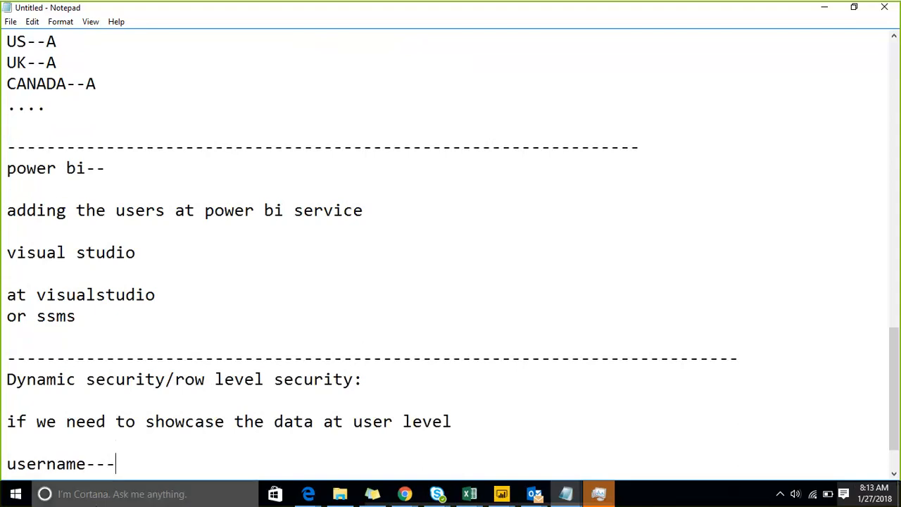
# Switch back to the ssecurity report in Power BI Desktop.
pyautogui.click(500, 495)
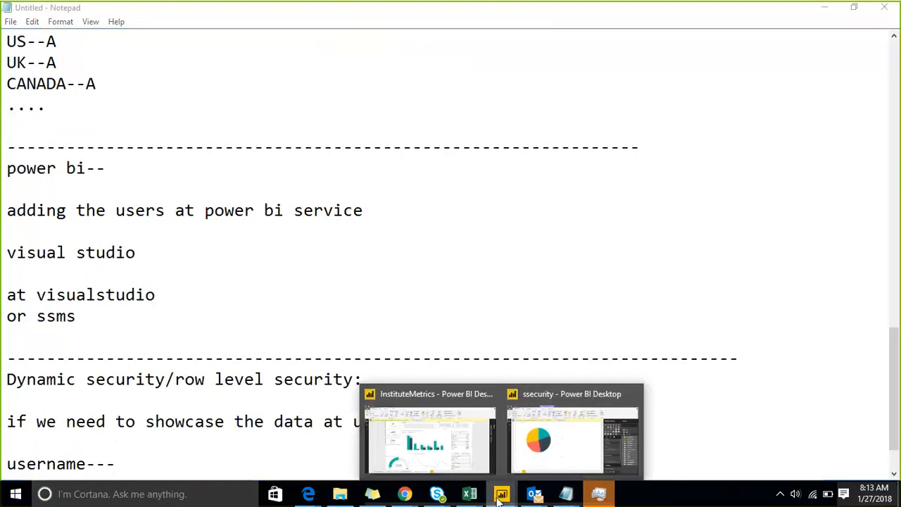
pyautogui.click(571, 436)
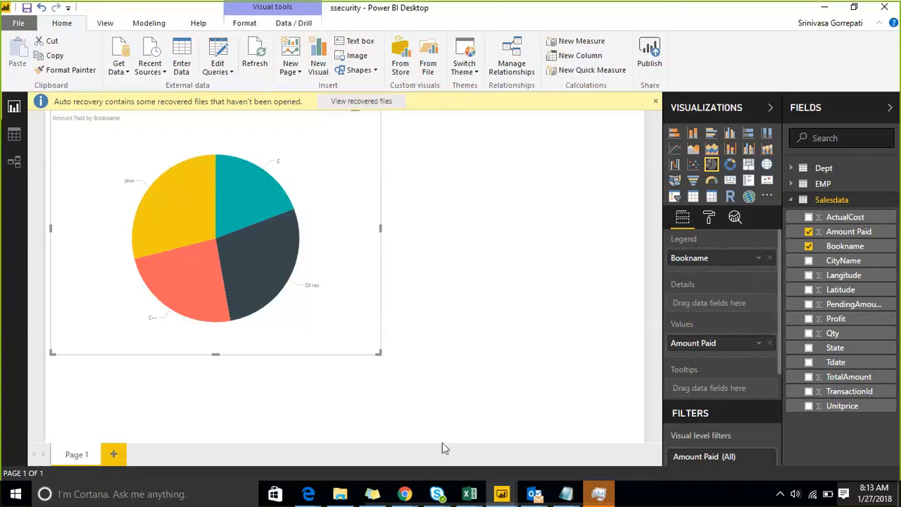
# Bring up the sample workbook, enable editing and add a new blank sheet.
pyautogui.moveTo(470, 495)
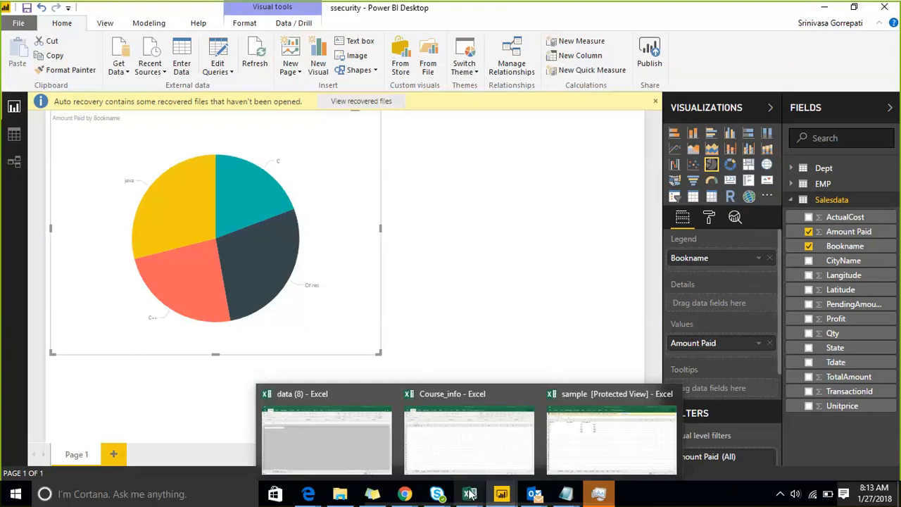
pyautogui.click(576, 452)
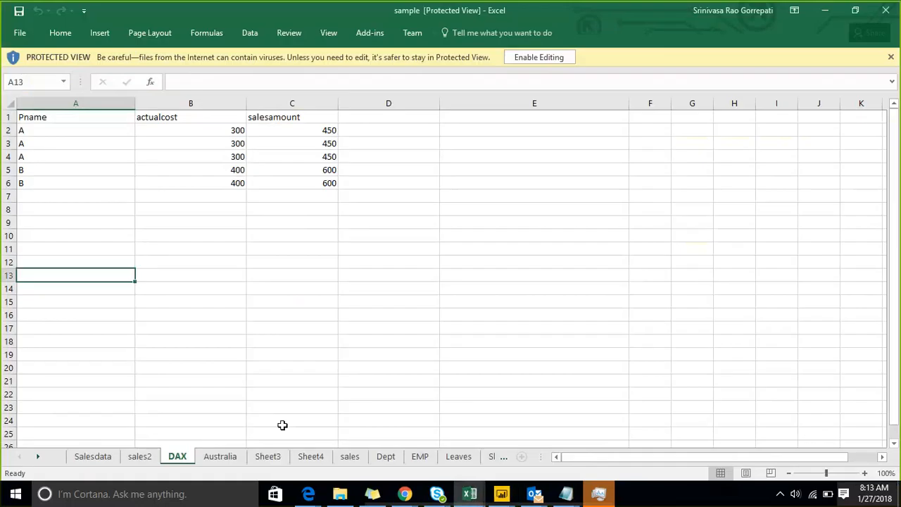
pyautogui.moveTo(368, 377); pyautogui.dragTo(485, 181)
pyautogui.click(483, 159)
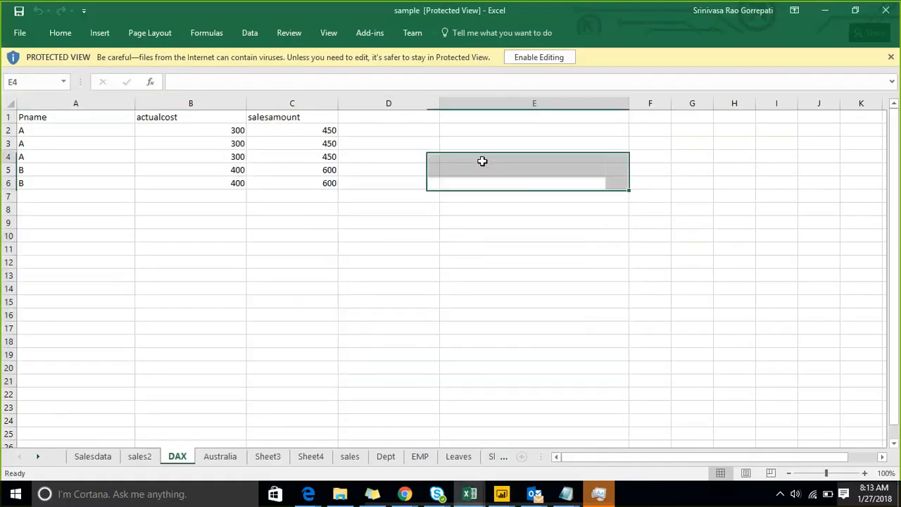
pyautogui.click(538, 62)
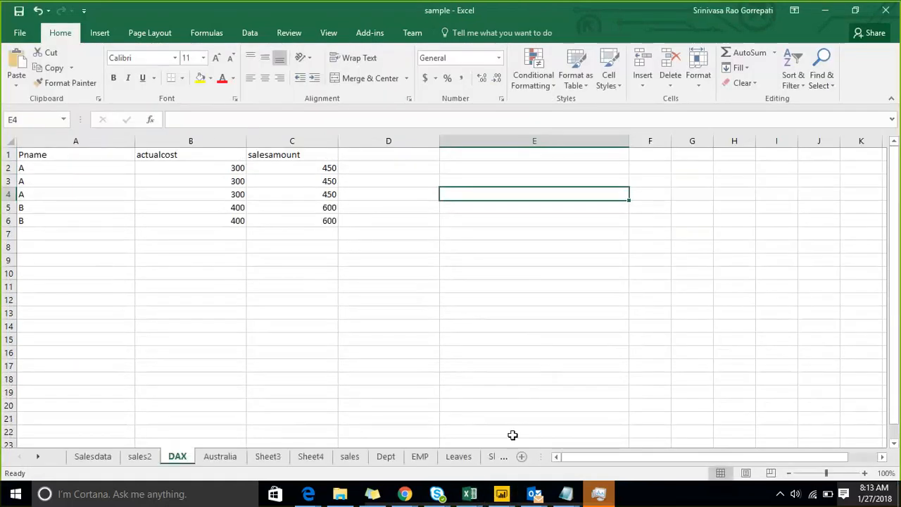
pyautogui.click(522, 457)
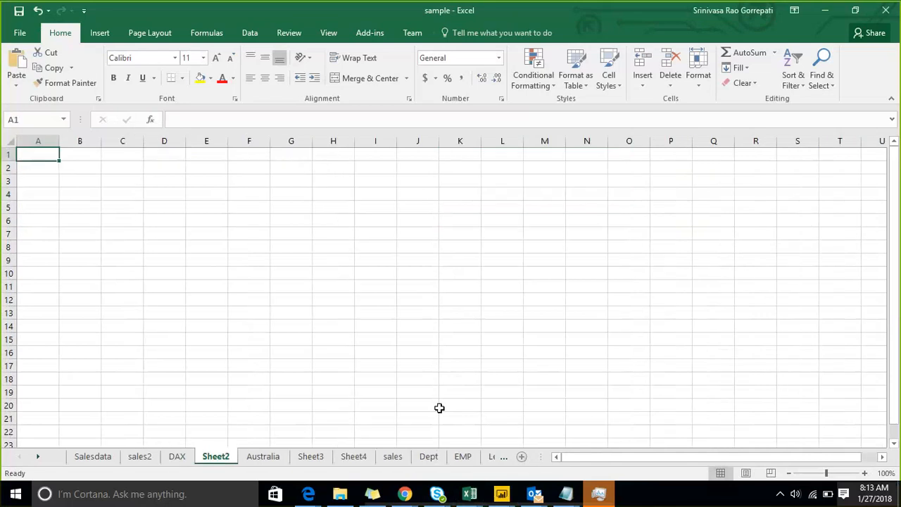
# Enter the headers CityName and username in A1:B1.
pyautogui.write('CityName')
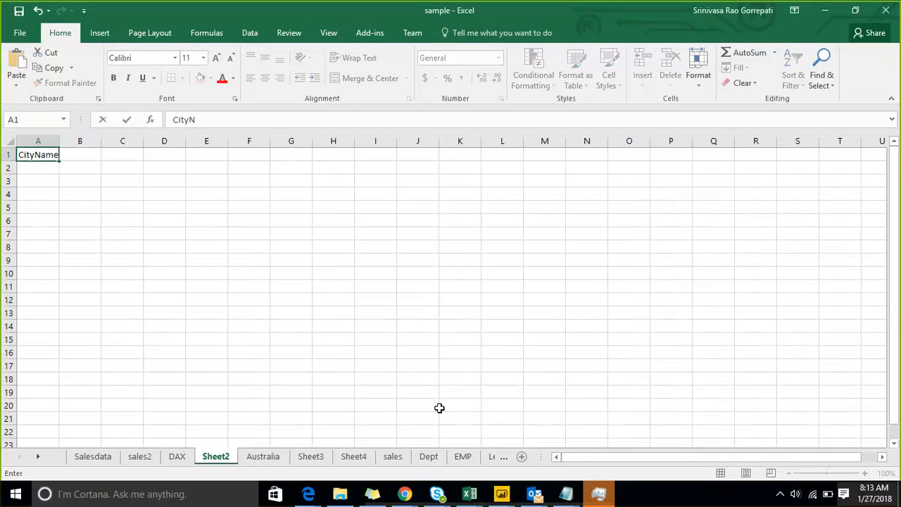
pyautogui.press('Tab')
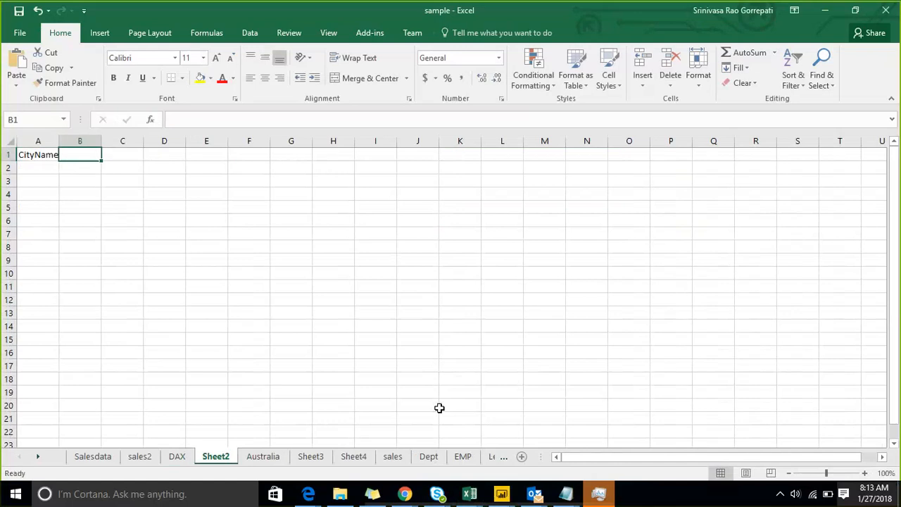
pyautogui.write('username')
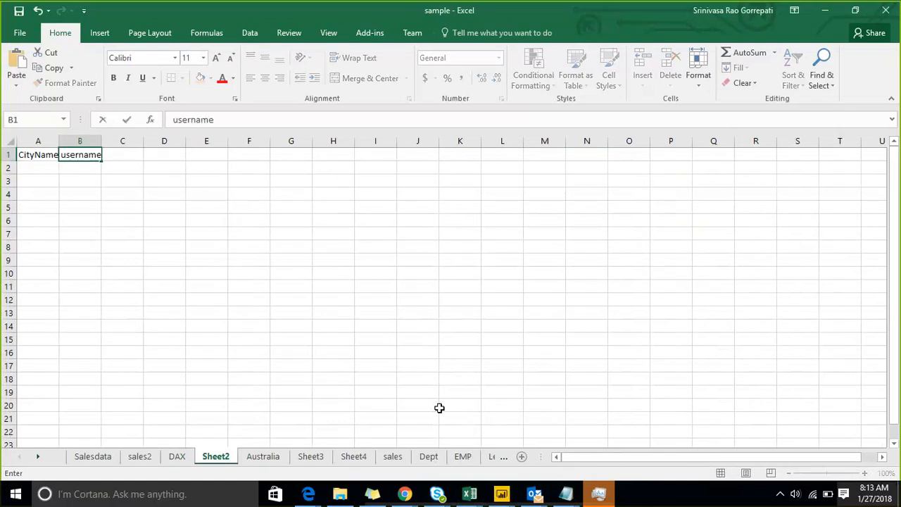
pyautogui.press('Return')
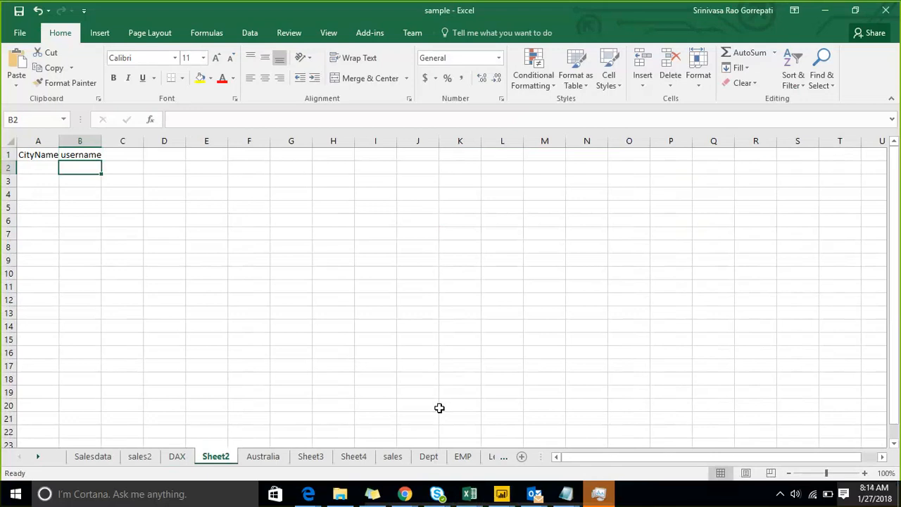
# List Pune, Guntur and Mumbai under CityName in A2:A4.
pyautogui.press('Left')
pyautogui.write('Pune')
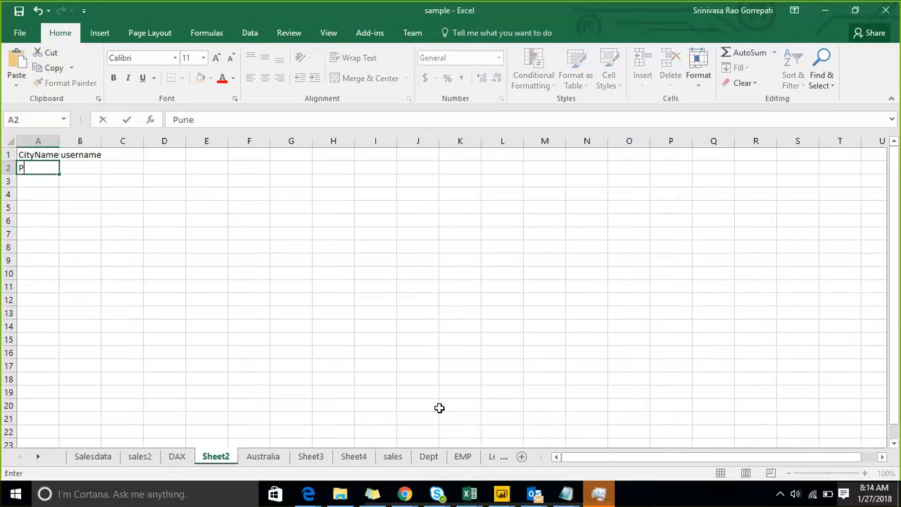
pyautogui.press('Return')
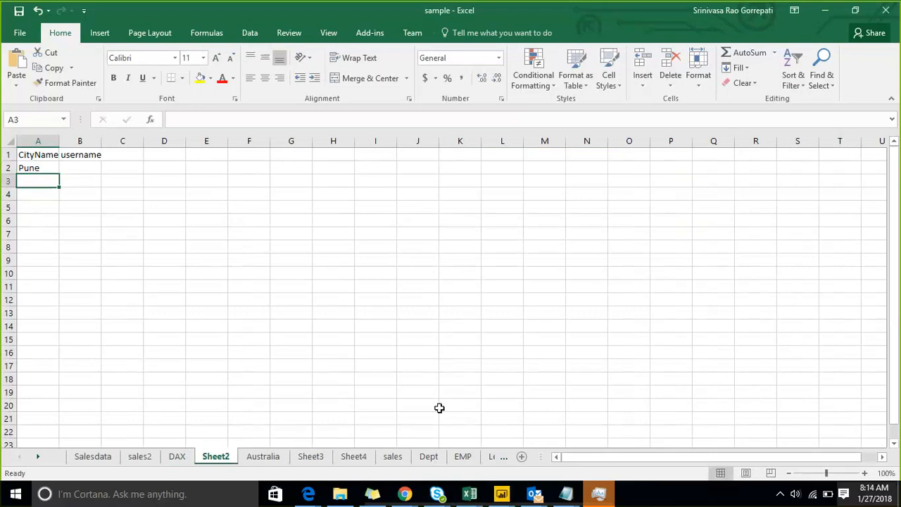
pyautogui.write('c')
pyautogui.press('BackSpace')
pyautogui.press('BackSpace')
pyautogui.write('gun')
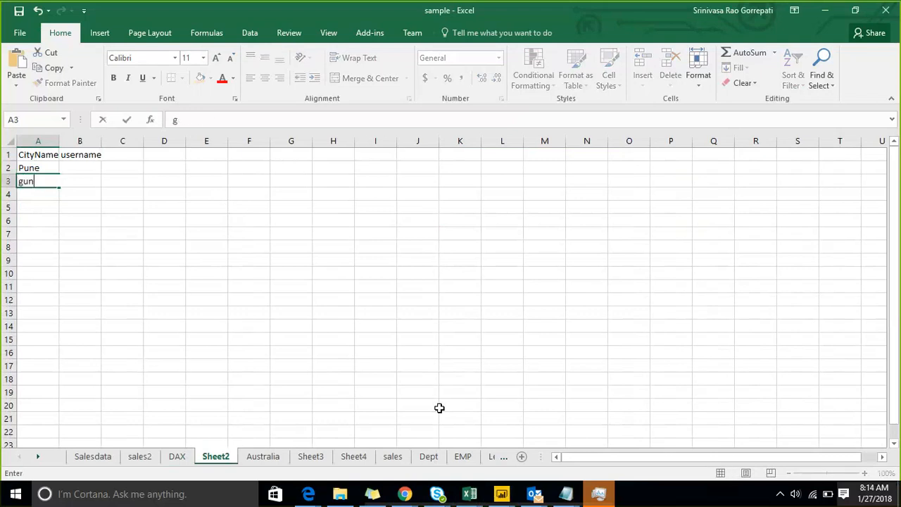
pyautogui.write('tur')
pyautogui.press('BackSpace')
pyautogui.press('BackSpace')
pyautogui.press('BackSpace')
pyautogui.press('BackSpace')
pyautogui.press('BackSpace')
pyautogui.press('BackSpace')
pyautogui.write('gun')
pyautogui.press('BackSpace')
pyautogui.press('BackSpace')
pyautogui.press('BackSpace')
pyautogui.write('Guntur')
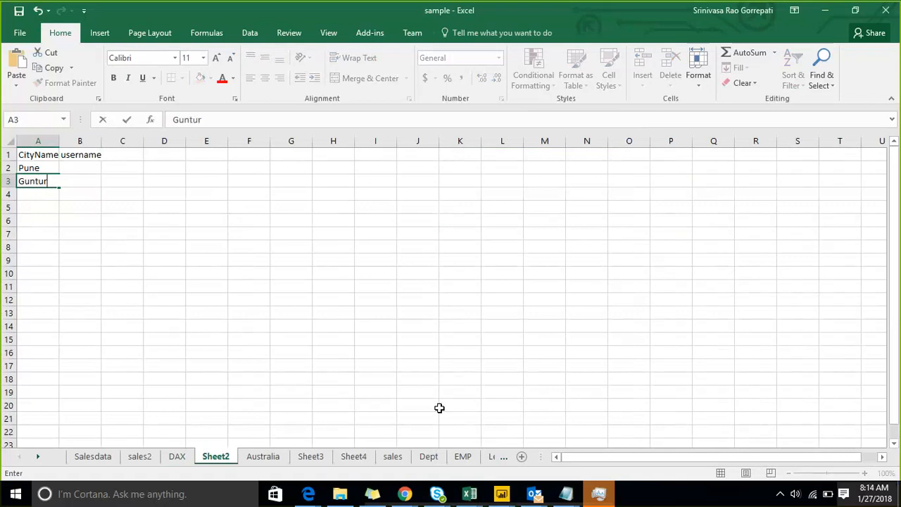
pyautogui.press('Return')
pyautogui.write('Mumbai')
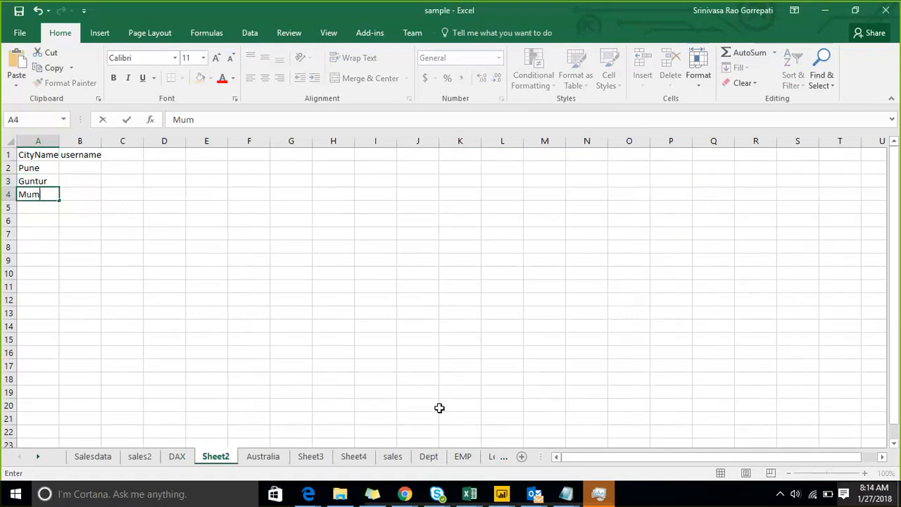
pyautogui.hotkey('ctrl', 'Return')
pyautogui.press('Up')
pyautogui.press('Up')
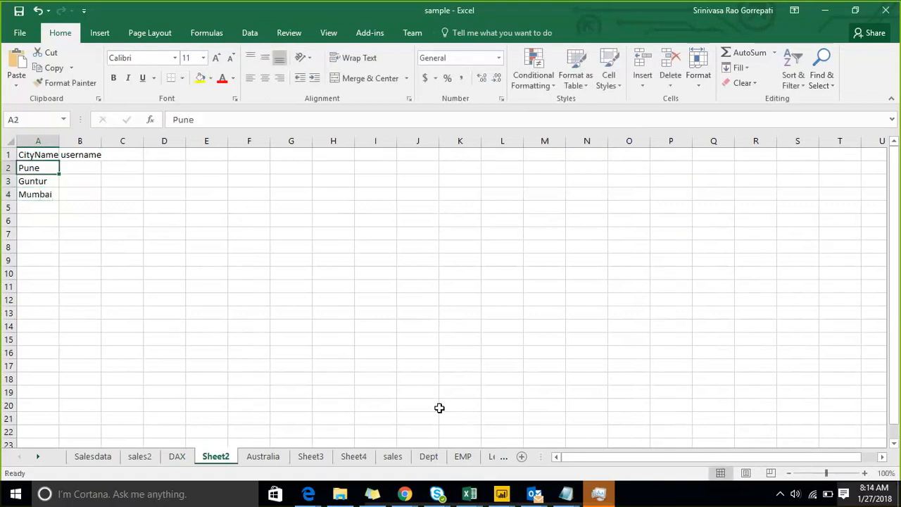
pyautogui.press('Right')
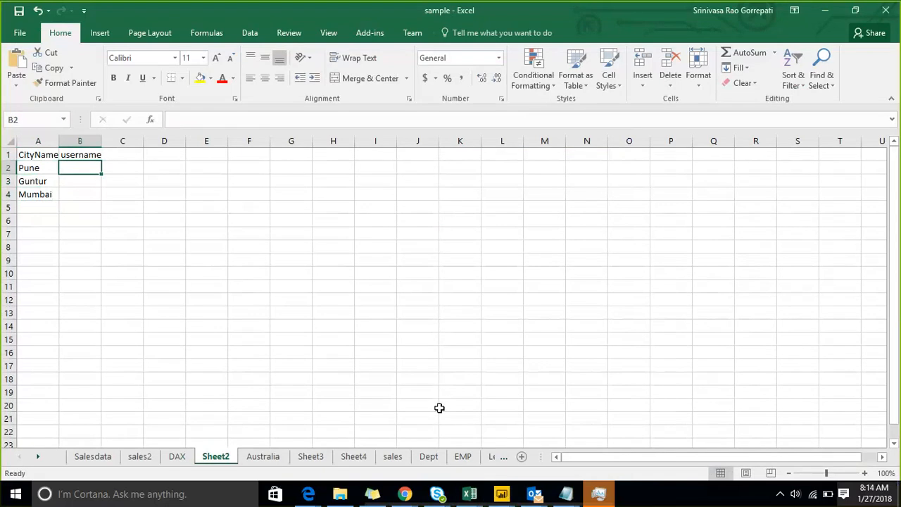
# Start a new Outlook message addressed to a colleague's external e-mail address.
pyautogui.click(512, 501)
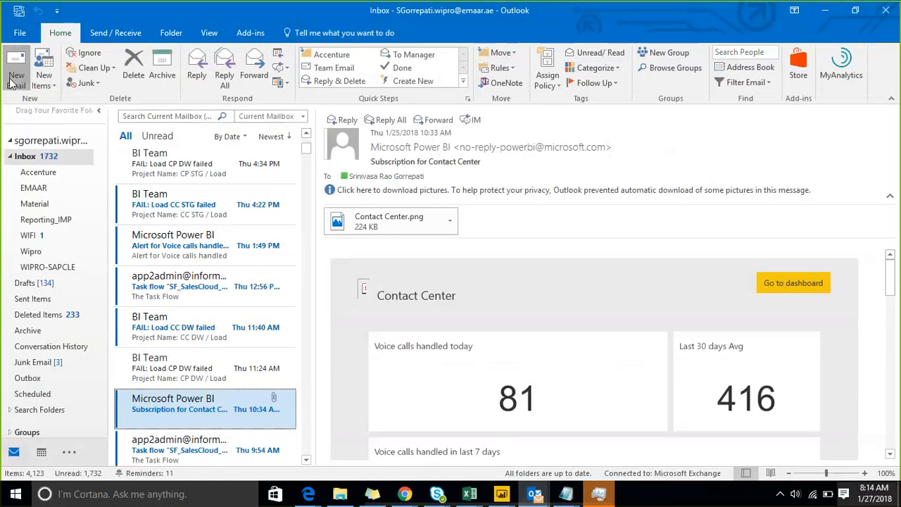
pyautogui.click(10, 79)
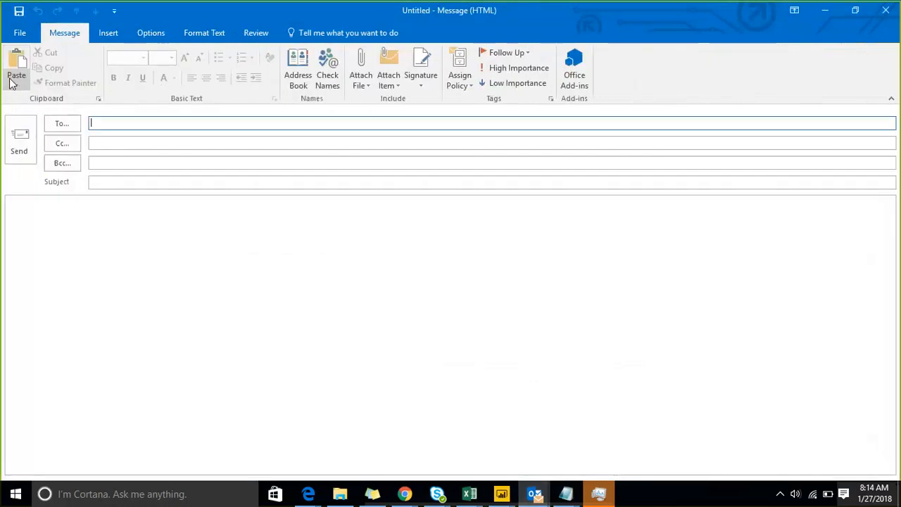
pyautogui.write('mu')
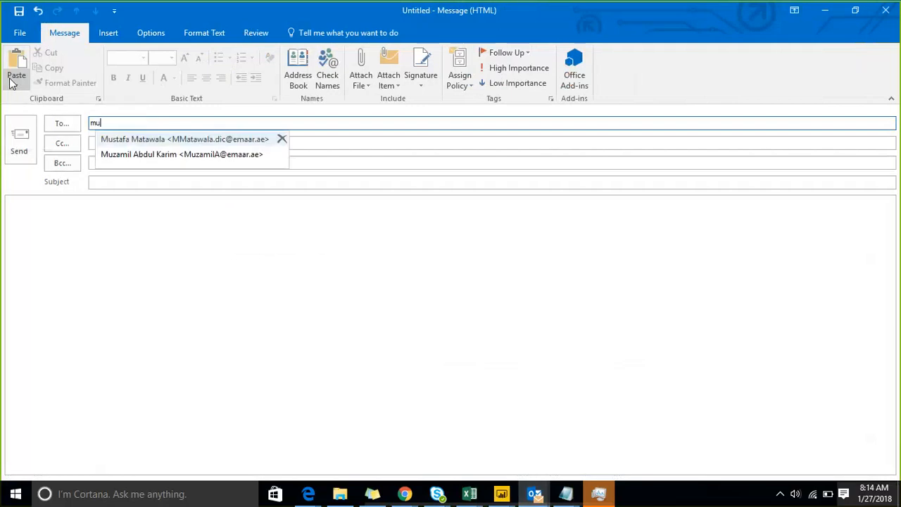
pyautogui.write('la')
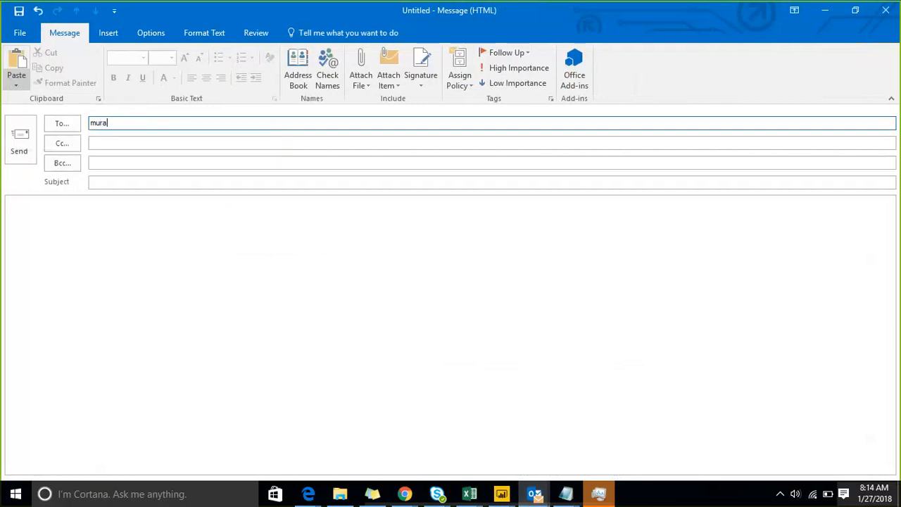
pyautogui.press('BackSpace')
pyautogui.press('BackSpace')
pyautogui.press('BackSpace')
pyautogui.press('BackSpace')
pyautogui.write('ji')
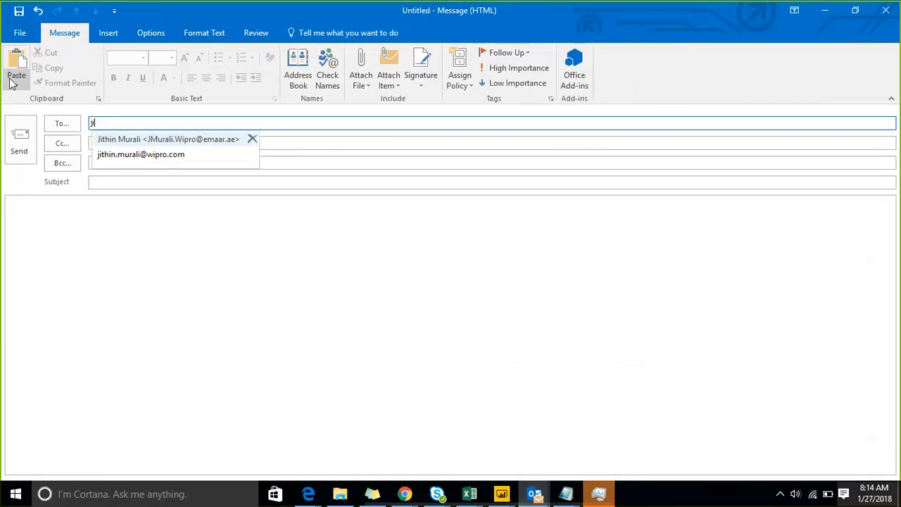
pyautogui.press('Down')
pyautogui.press('Return')
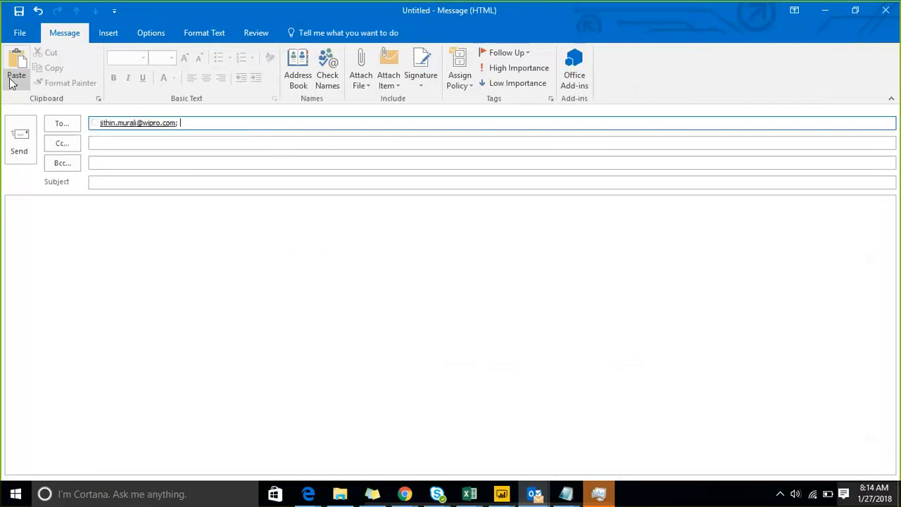
# Expand and then dismiss the recipient's contact card.
pyautogui.moveTo(116, 123)
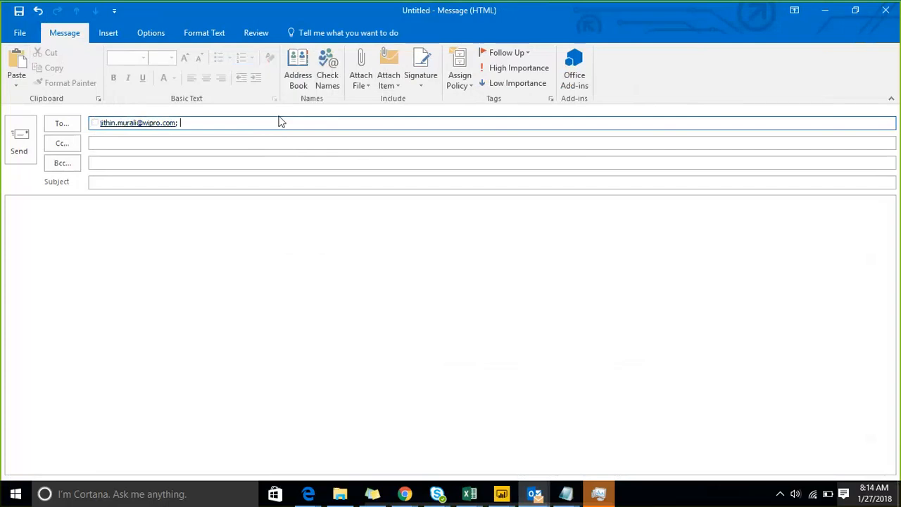
pyautogui.moveTo(155, 129)
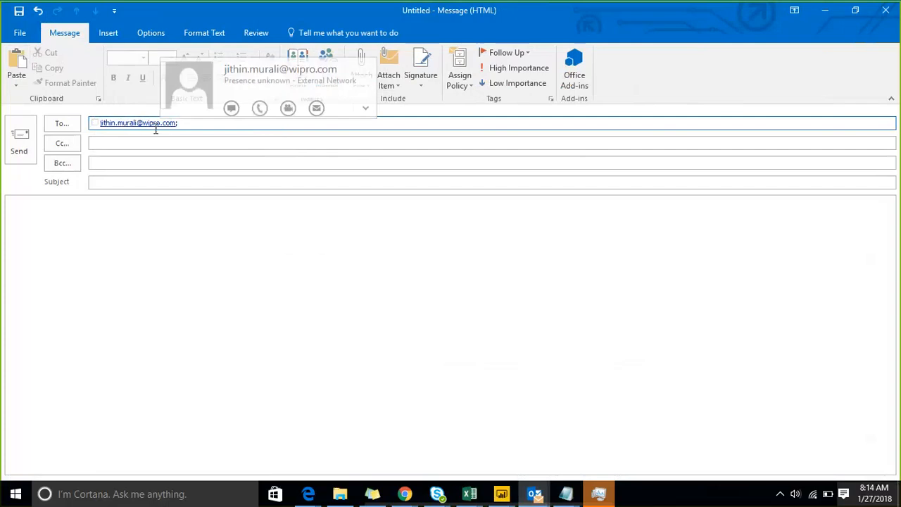
pyautogui.click(366, 108)
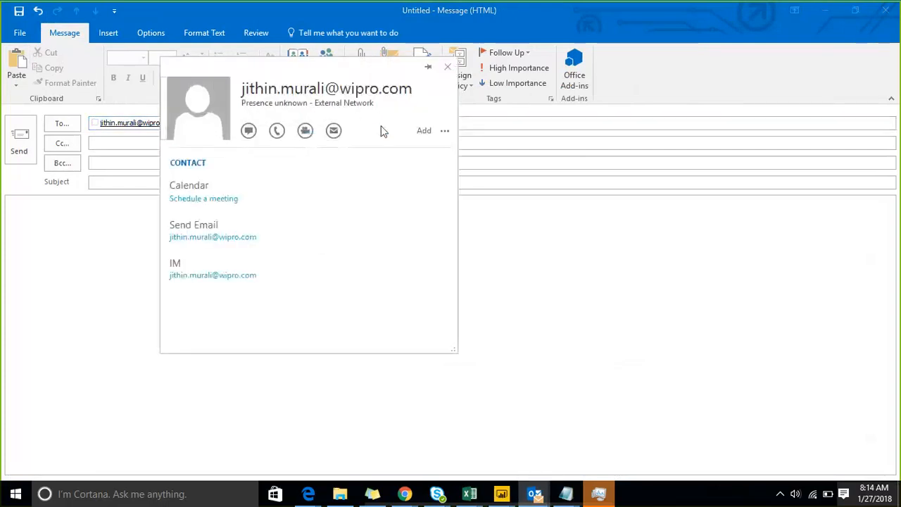
pyautogui.click(96, 162)
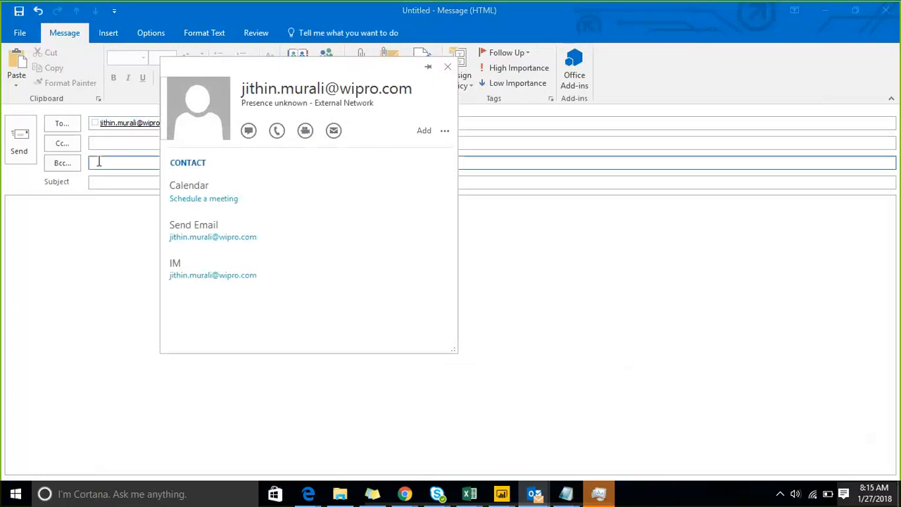
pyautogui.click(470, 492)
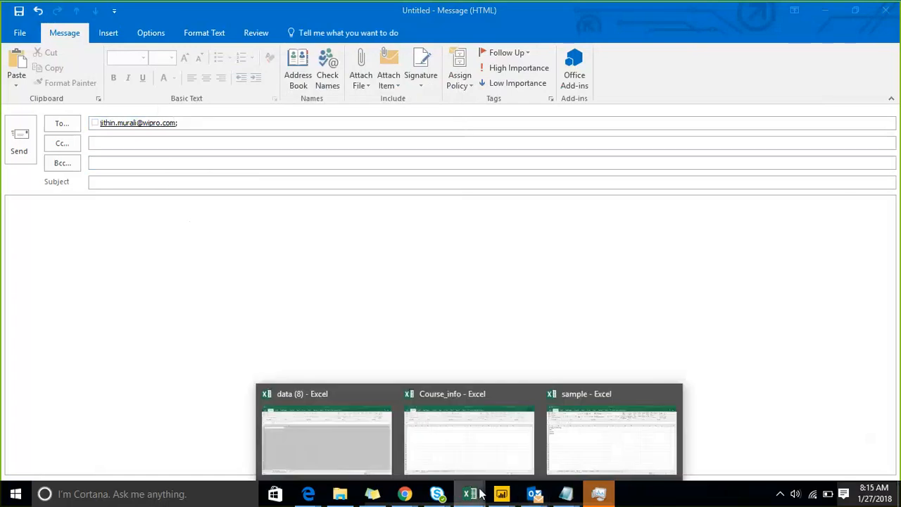
# Enter the colleague's username in cell B2 beside Pune.
pyautogui.click(569, 446)
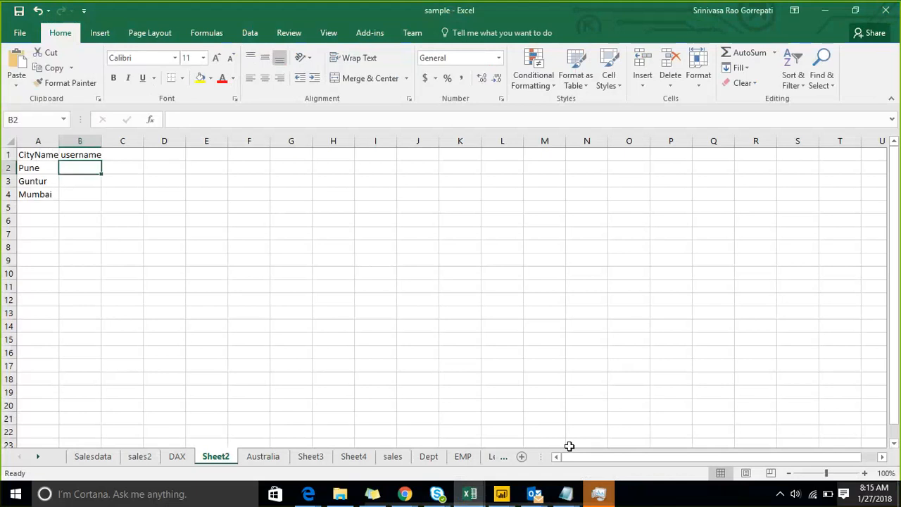
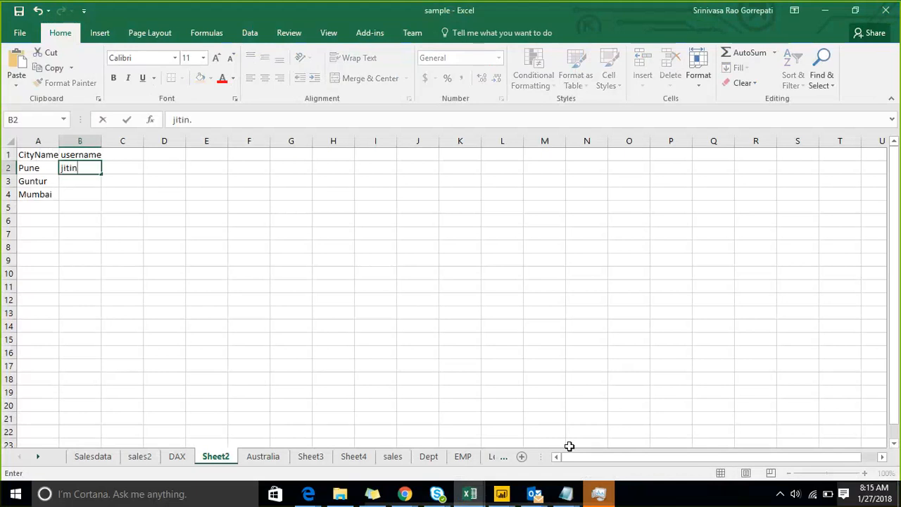
pyautogui.write('i')
pyautogui.hotkey('ctrl', 'Return')
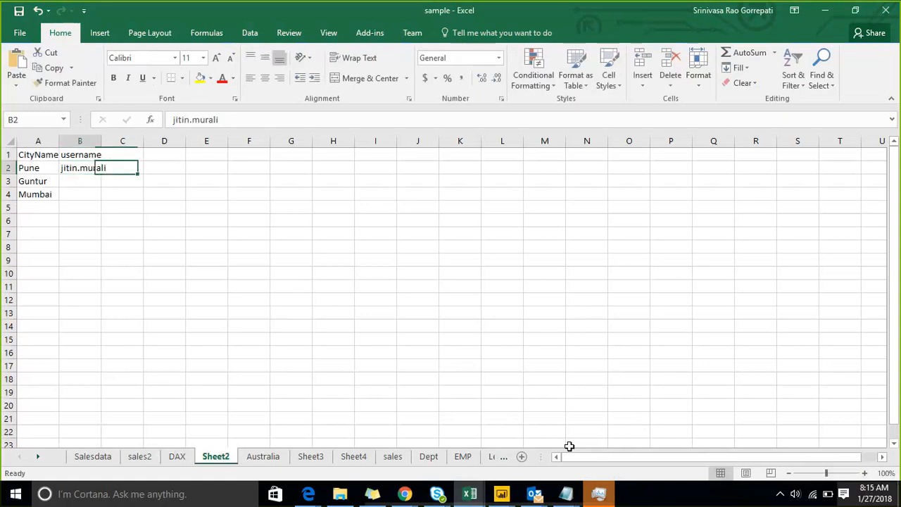
# Copy that username into B3 beside Guntur.
pyautogui.hotkey('ctrl', 'c')
pyautogui.press('Down')
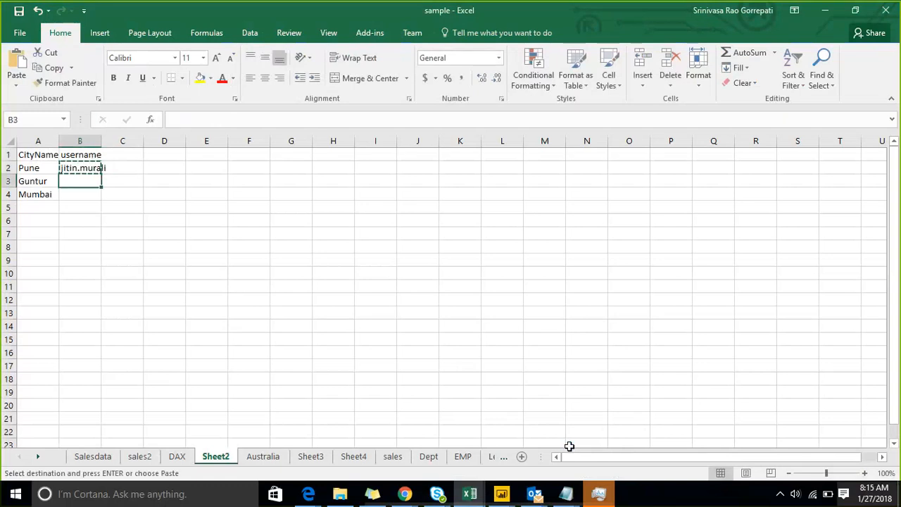
pyautogui.hotkey('ctrl', 'v')
pyautogui.press('Down')
pyautogui.press('Down')
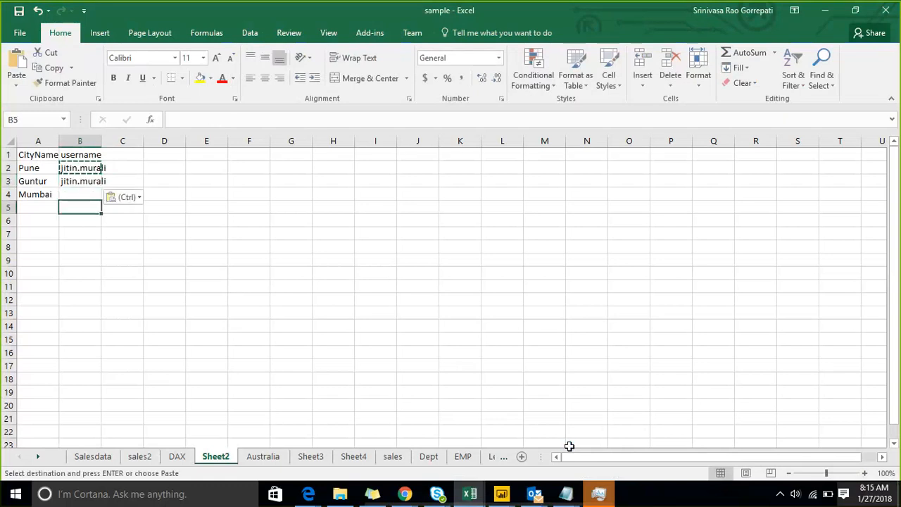
pyautogui.press('Up')
pyautogui.press('Up')
pyautogui.press('Up')
pyautogui.hotkey('shift', 'Down')
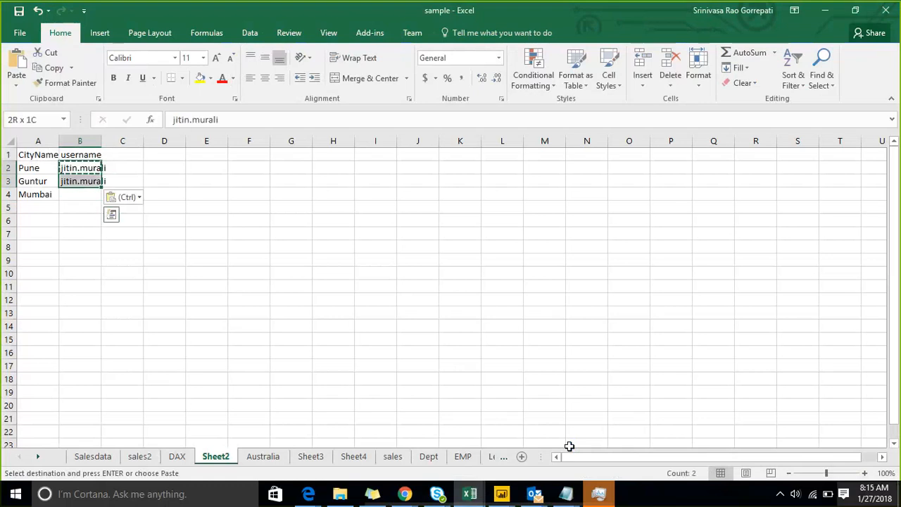
pyautogui.press('Down')
pyautogui.press('Down')
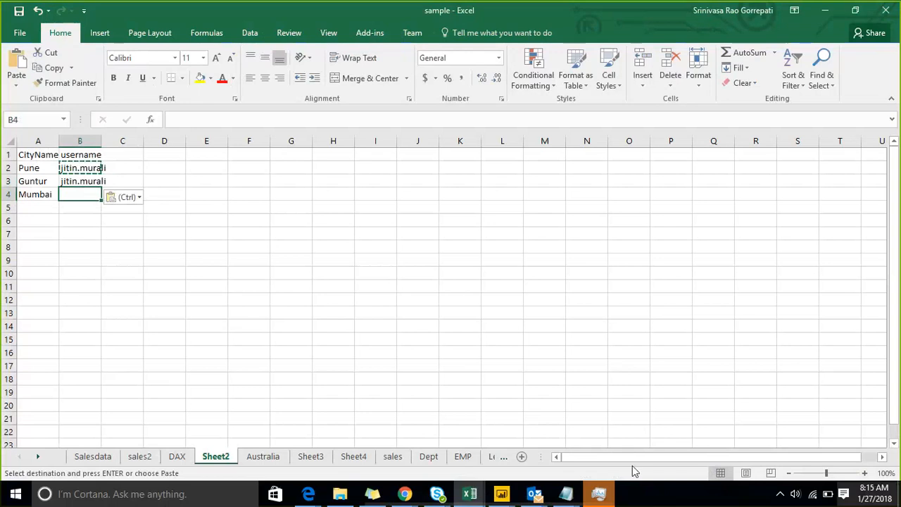
pyautogui.click(570, 492)
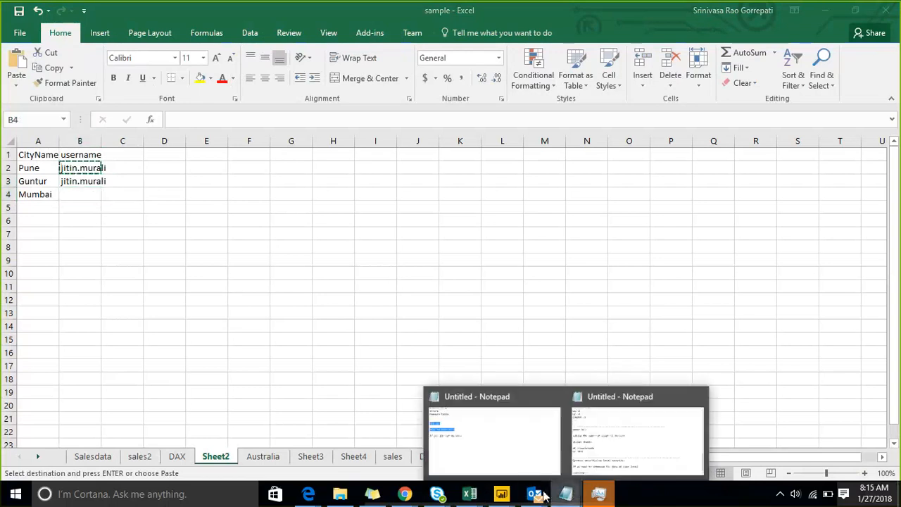
# Add a second colleague to the Cc field and expand their contact card.
pyautogui.moveTo(535, 492)
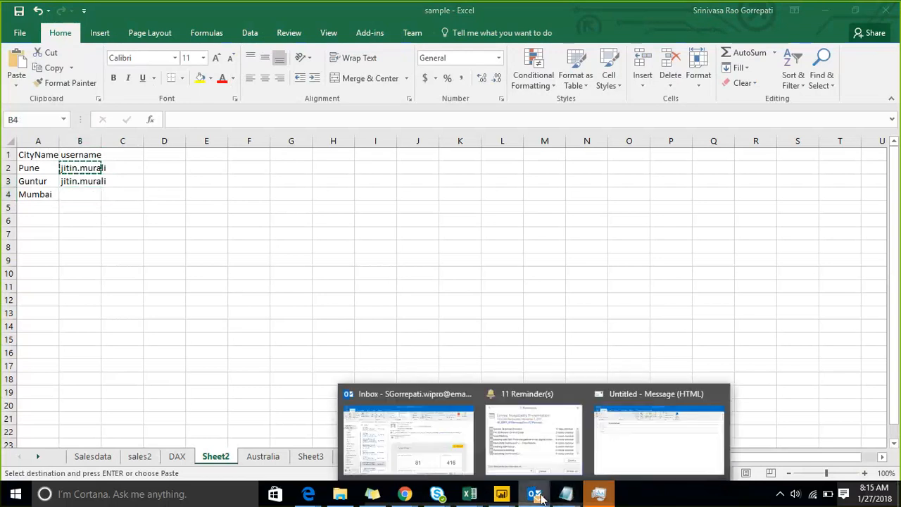
pyautogui.click(664, 423)
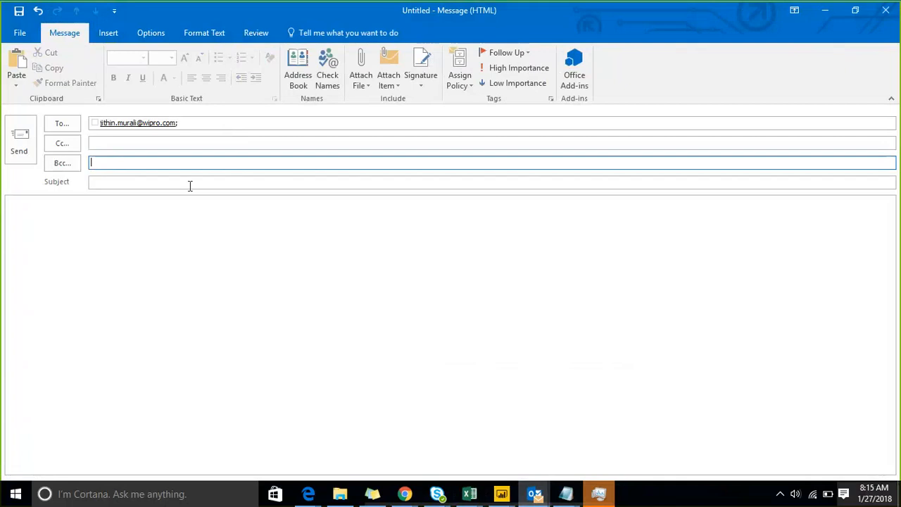
pyautogui.click(179, 144)
pyautogui.write('aru')
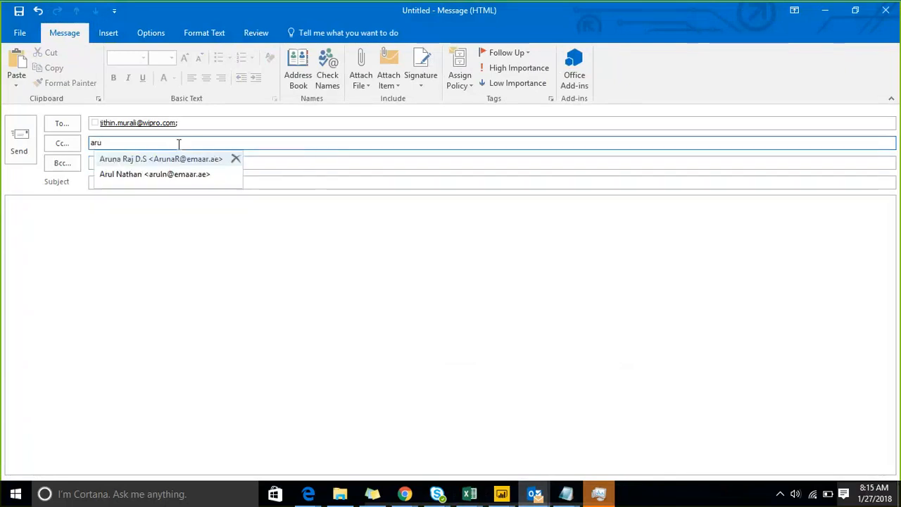
pyautogui.press('Return')
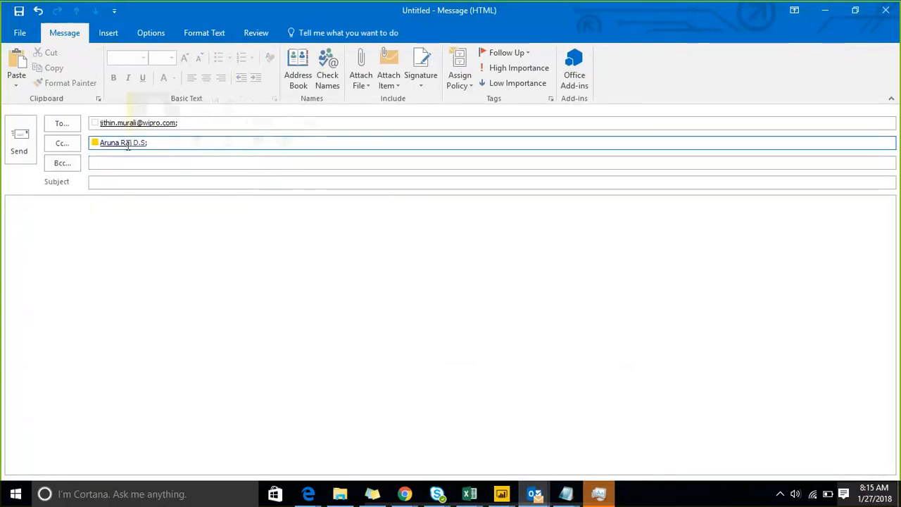
pyautogui.moveTo(123, 143)
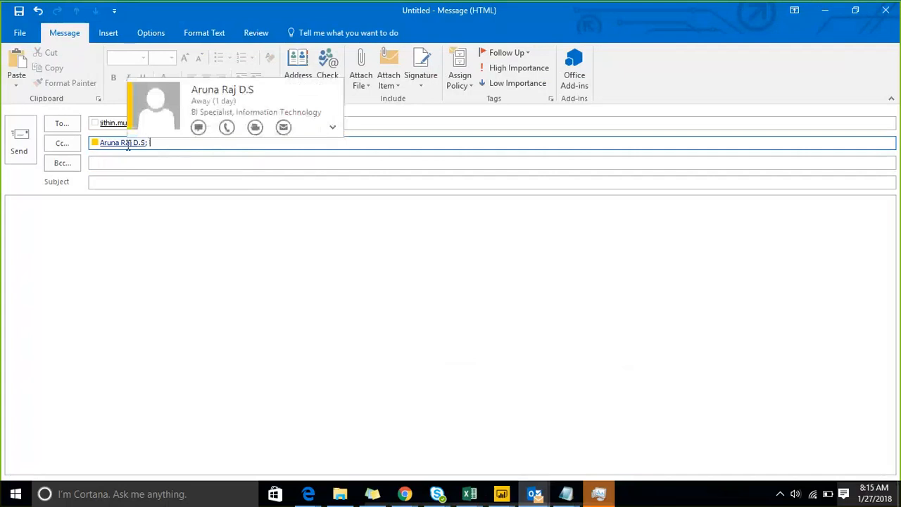
pyautogui.click(332, 127)
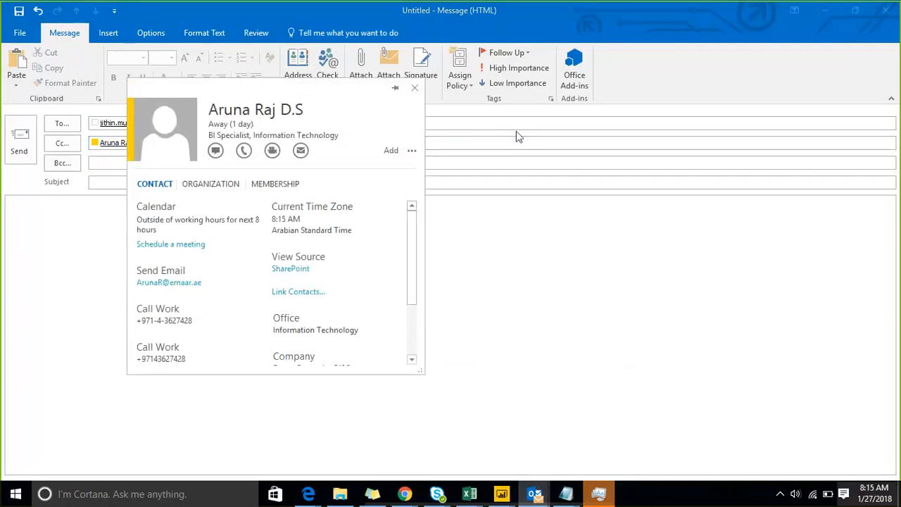
pyautogui.click(822, 13)
# Enter the second colleague's username in B4 for Mumbai.
pyautogui.write('A')
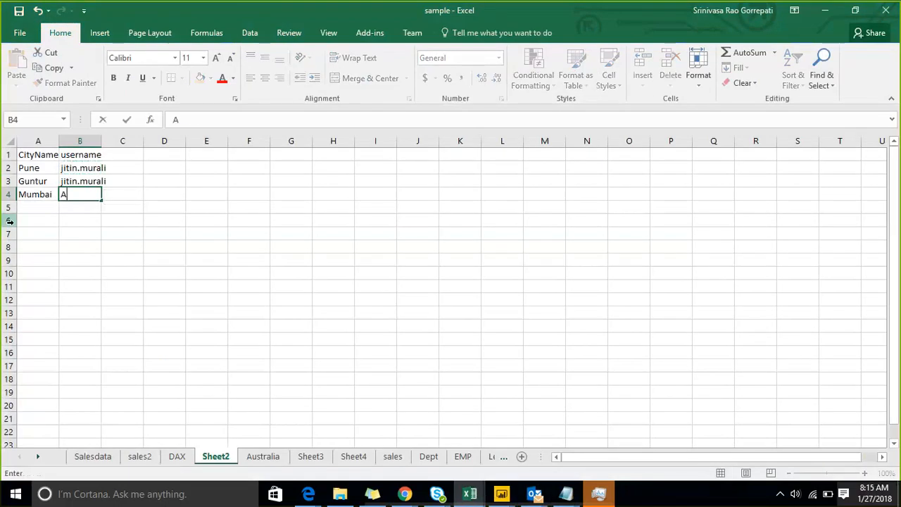
pyautogui.write('runaR')
pyautogui.press('BackSpace')
pyautogui.write('R')
pyautogui.press('Return')
# Copy the three city names from A2:A4 into A5:A7.
pyautogui.press('Up')
pyautogui.press('Left')
pyautogui.hotkey('shift', 'Up')
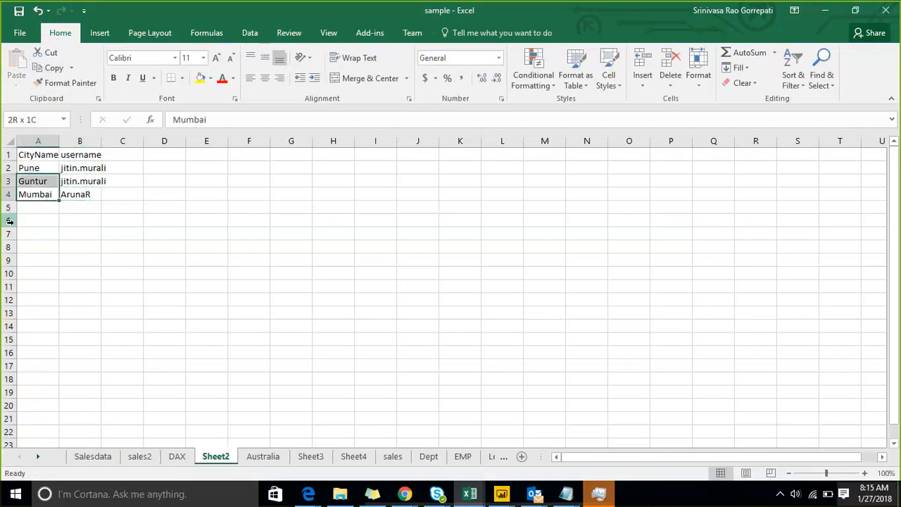
pyautogui.hotkey('shift', 'Up')
pyautogui.hotkey('ctrl', 'c')
pyautogui.press('Down')
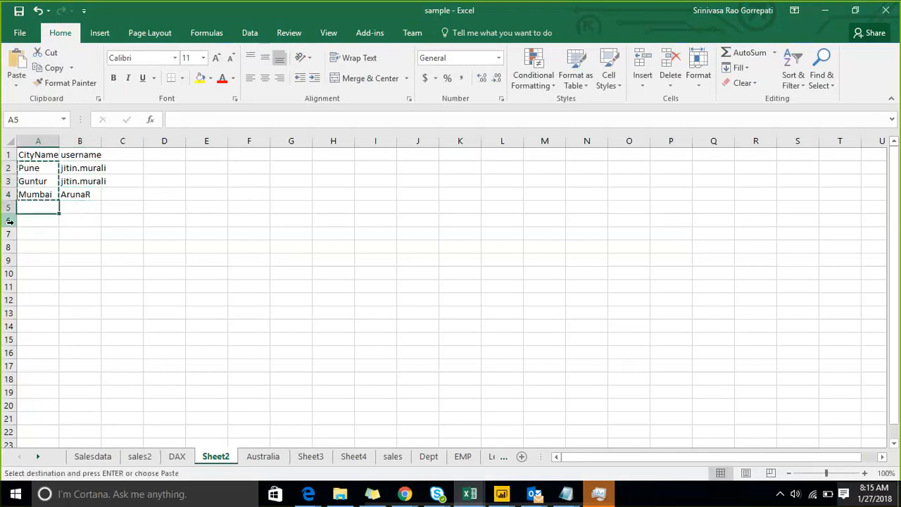
pyautogui.hotkey('ctrl', 'v')
# Fill the second colleague's username into B5:B6 for the new Pune and Guntur rows.
pyautogui.press('Right')
pyautogui.press('Up')
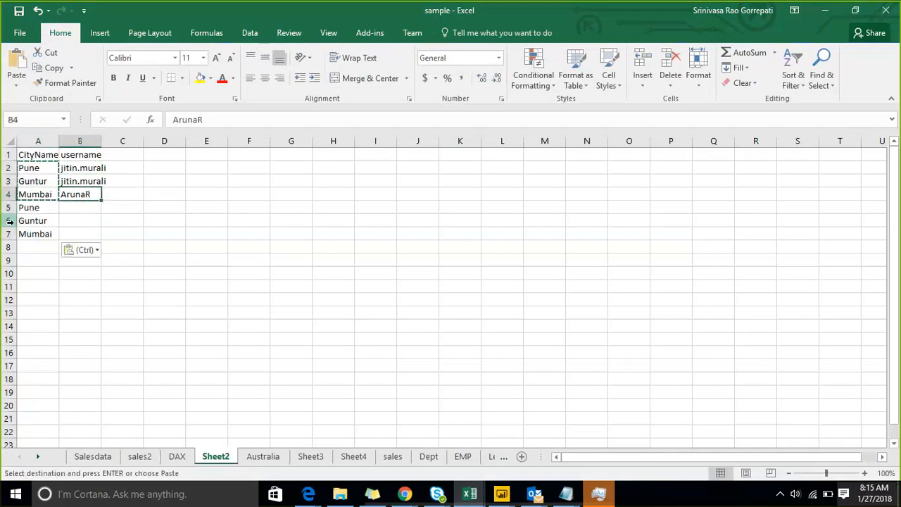
pyautogui.hotkey('ctrl', 'c')
pyautogui.press('Down')
pyautogui.hotkey('shift', 'Down')
pyautogui.hotkey('ctrl', 'v')
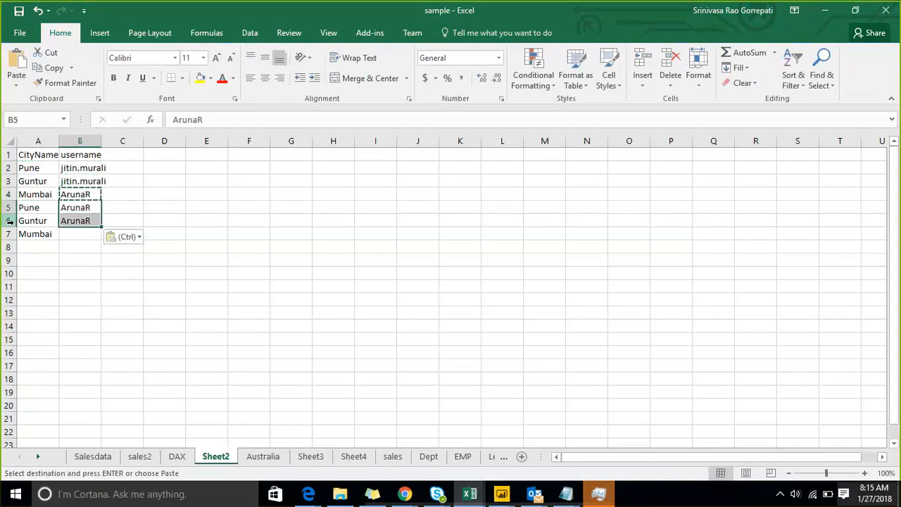
pyautogui.press('Down')
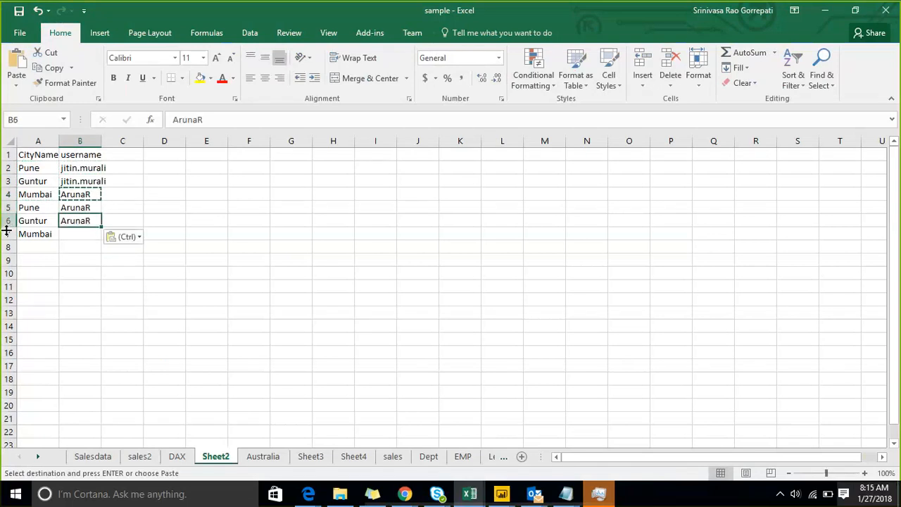
pyautogui.press('Escape')
# Delete the leftover Mumbai row 7.
pyautogui.click(7, 234)
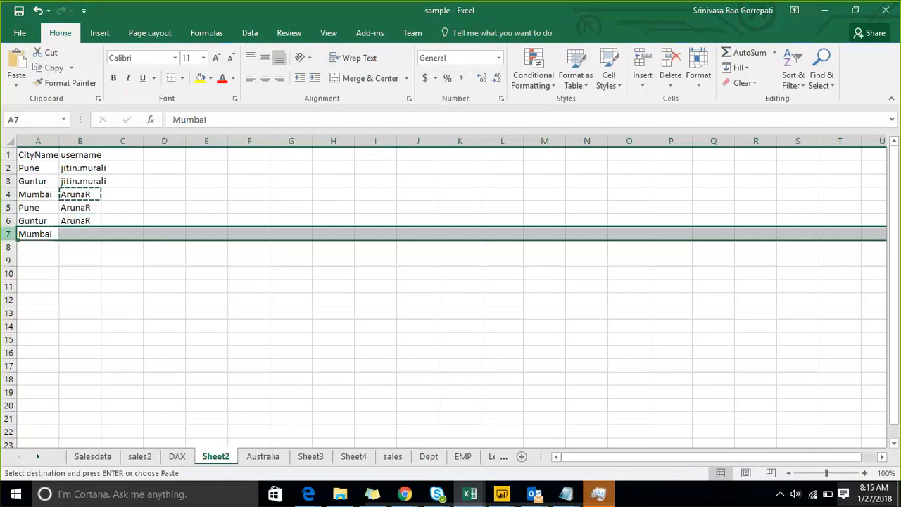
pyautogui.rightClick(7, 234)
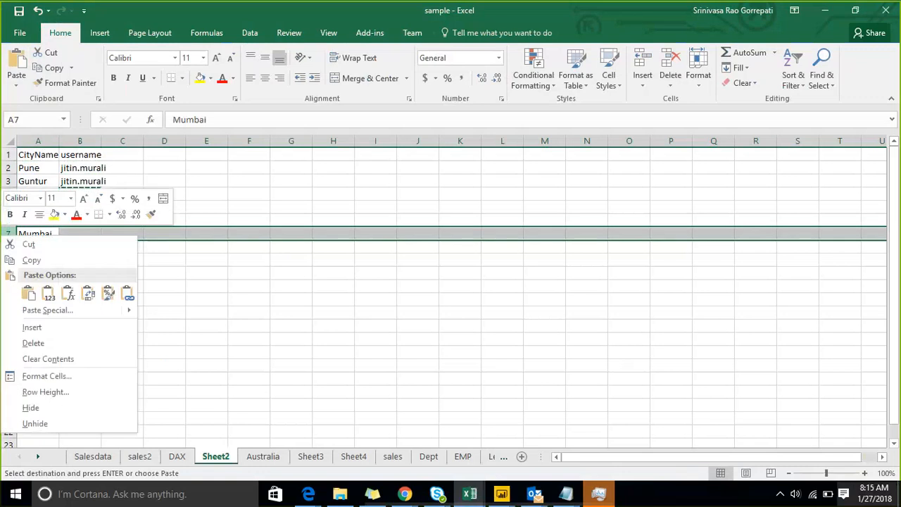
pyautogui.click(53, 348)
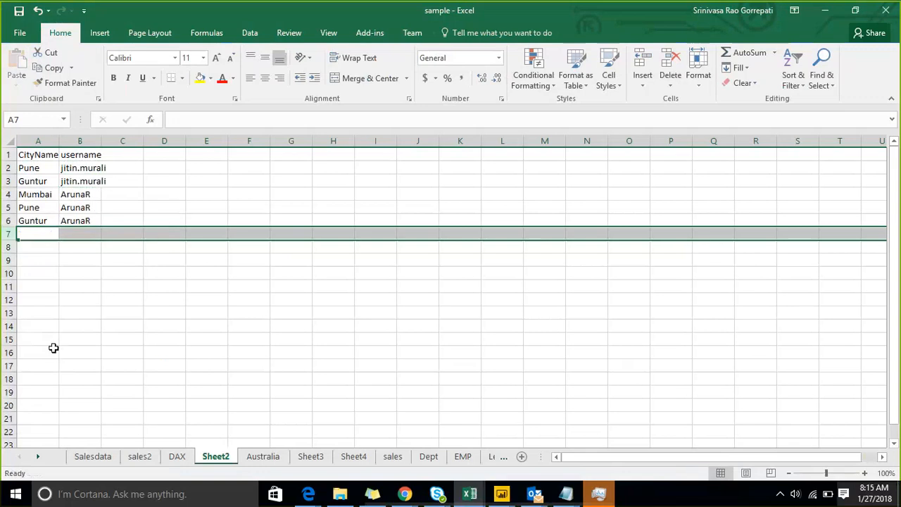
pyautogui.click(130, 325)
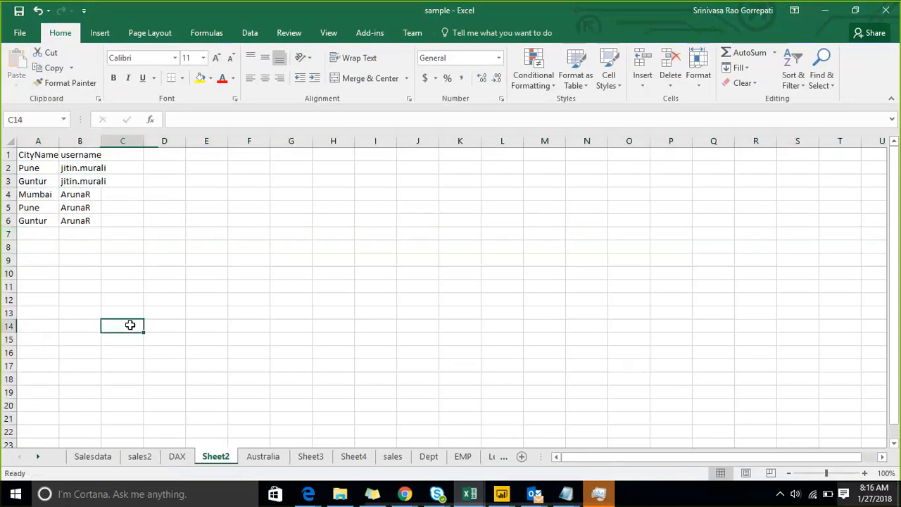
# Save the workbook, widen column B and rename Sheet2 to 'security'.
pyautogui.click(22, 18)
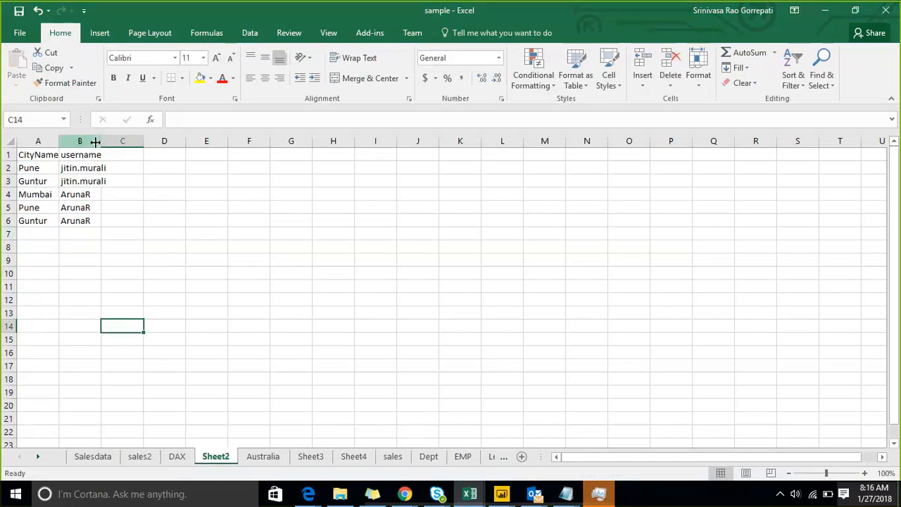
pyautogui.moveTo(101, 141); pyautogui.dragTo(119, 143)
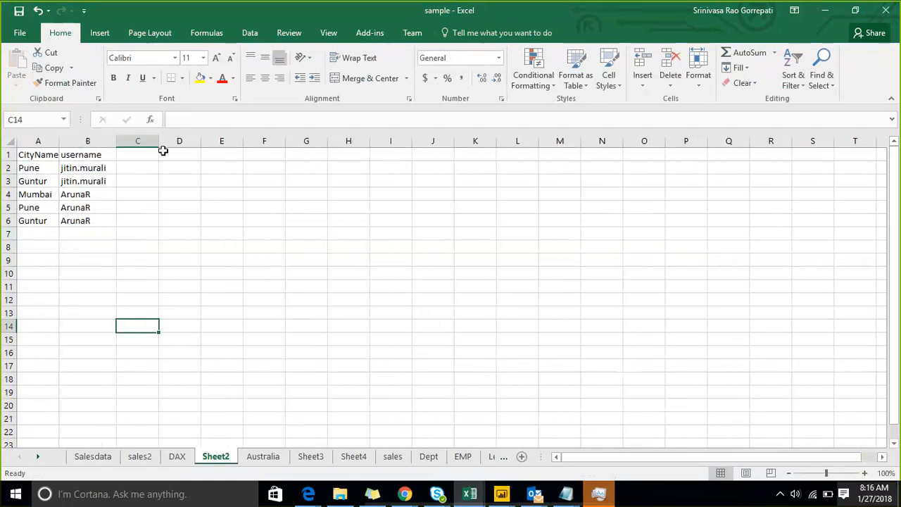
pyautogui.doubleClick(218, 456)
pyautogui.write('se')
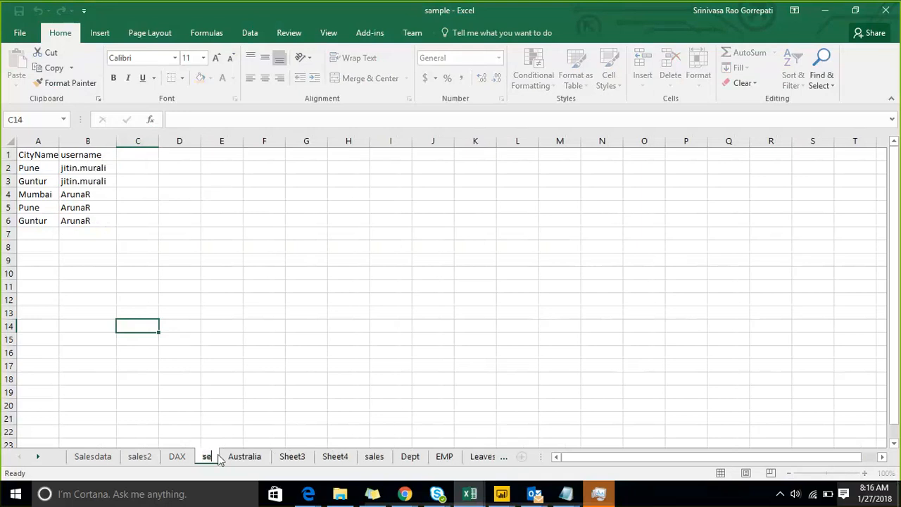
pyautogui.write('curity')
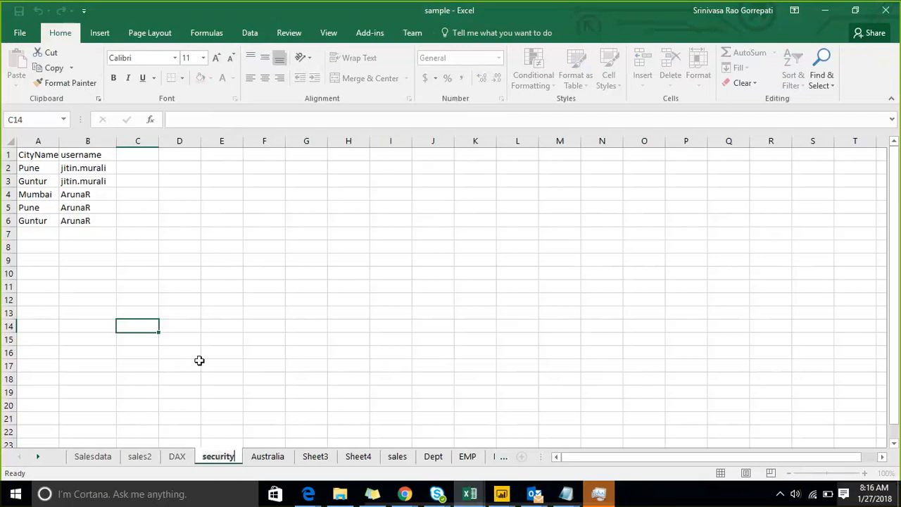
# Save the sample workbook through File > Save, then minimize Excel and Outlook.
pyautogui.click(21, 33)
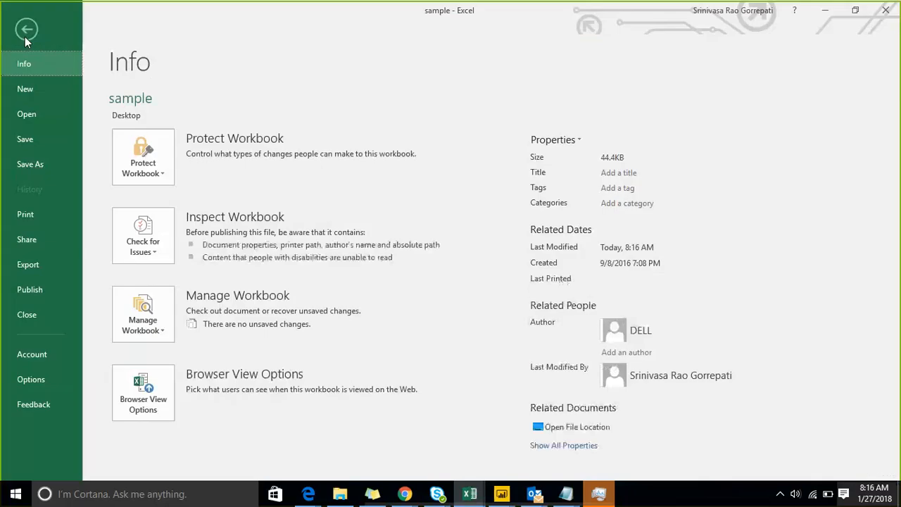
pyautogui.click(43, 140)
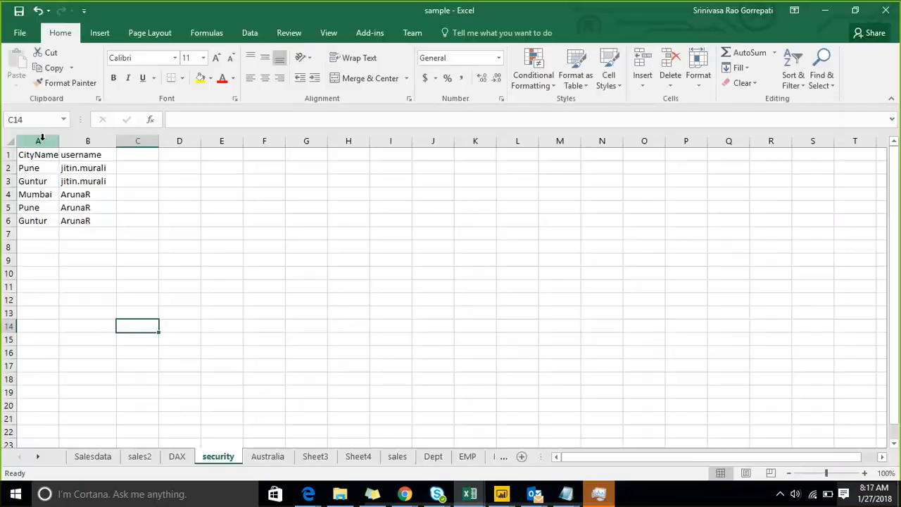
pyautogui.click(831, 9)
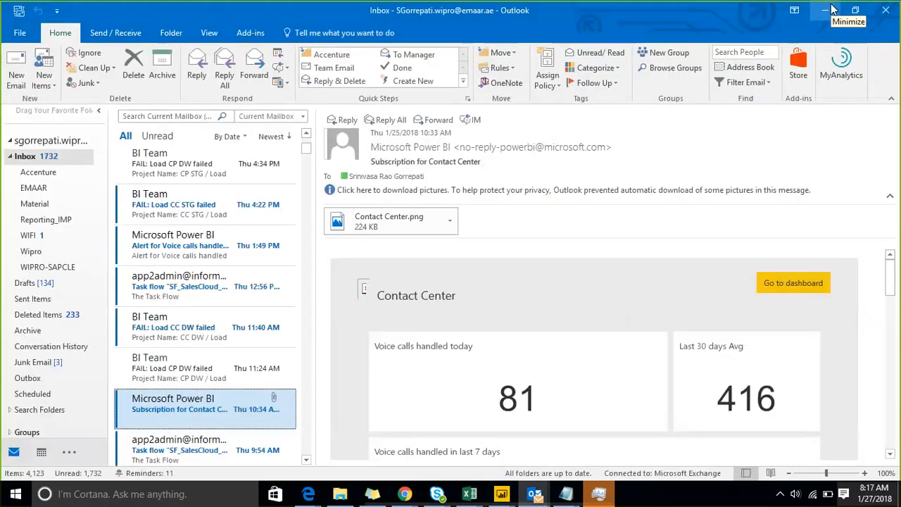
pyautogui.click(831, 8)
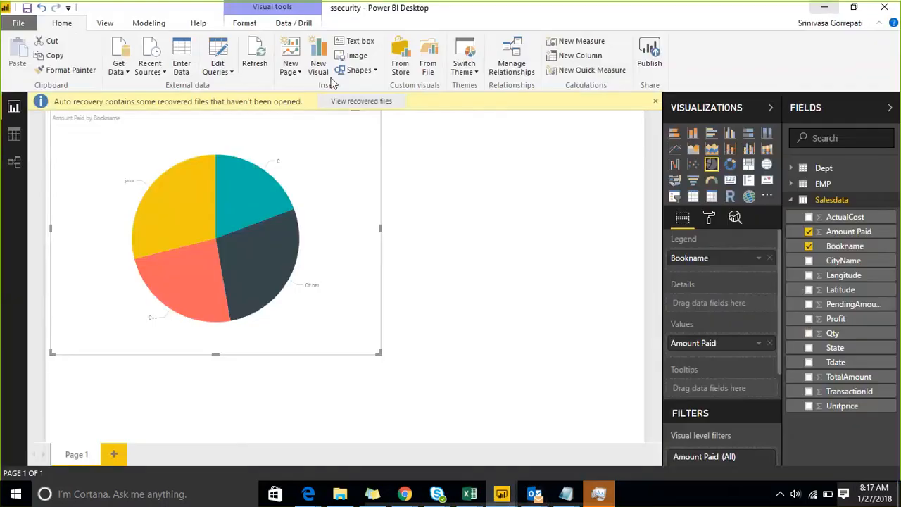
# Load the security sheet from sample.xlsx via Get Data > Excel, then view the table data.
pyautogui.click(123, 73)
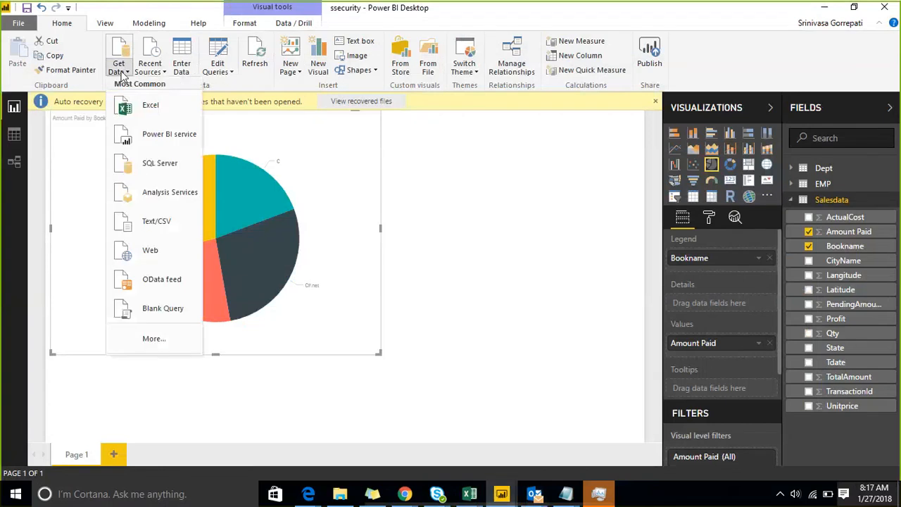
pyautogui.click(149, 109)
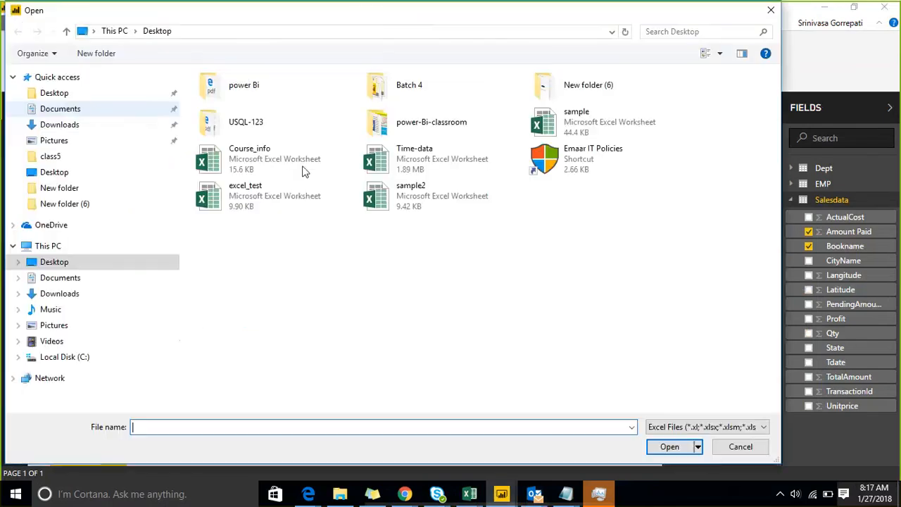
pyautogui.click(603, 124)
pyautogui.doubleClick(603, 124)
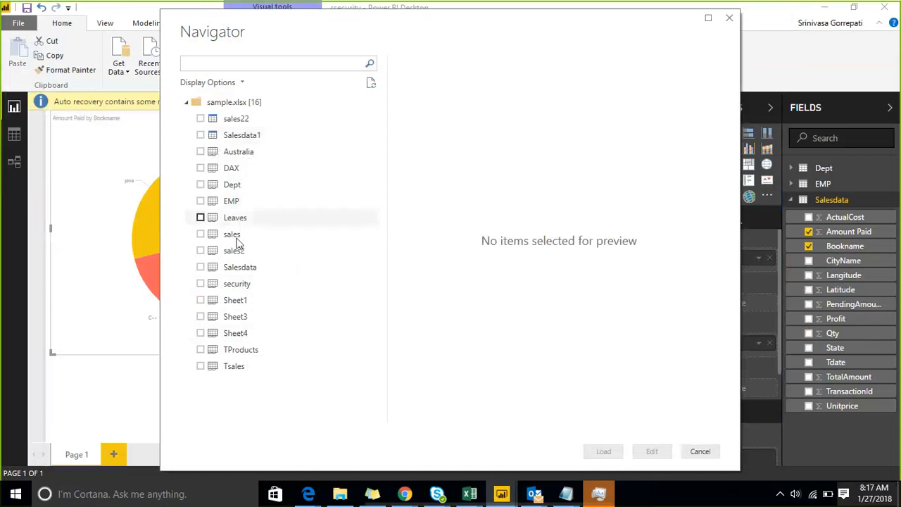
pyautogui.click(201, 284)
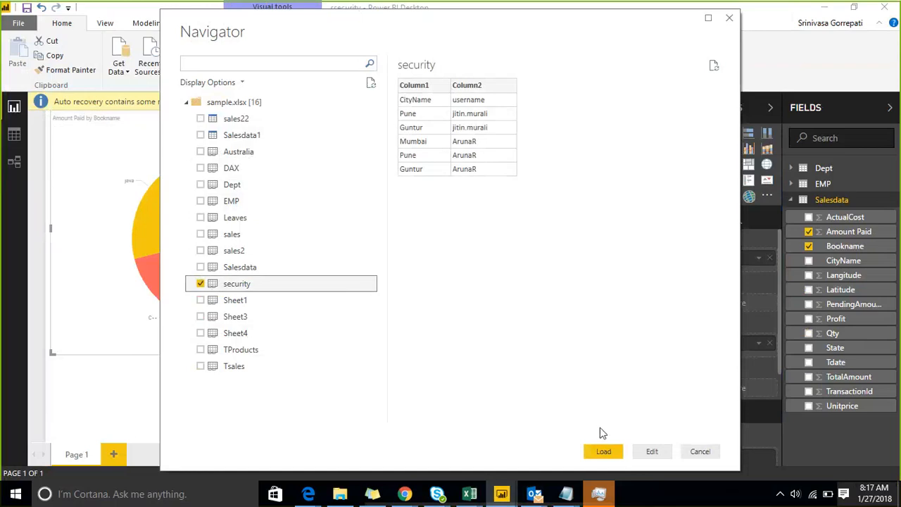
pyautogui.click(603, 451)
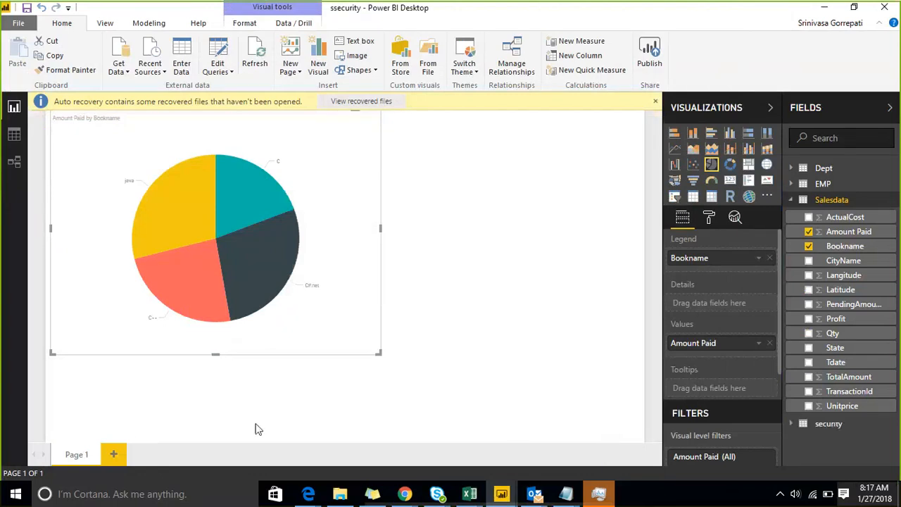
pyautogui.click(12, 137)
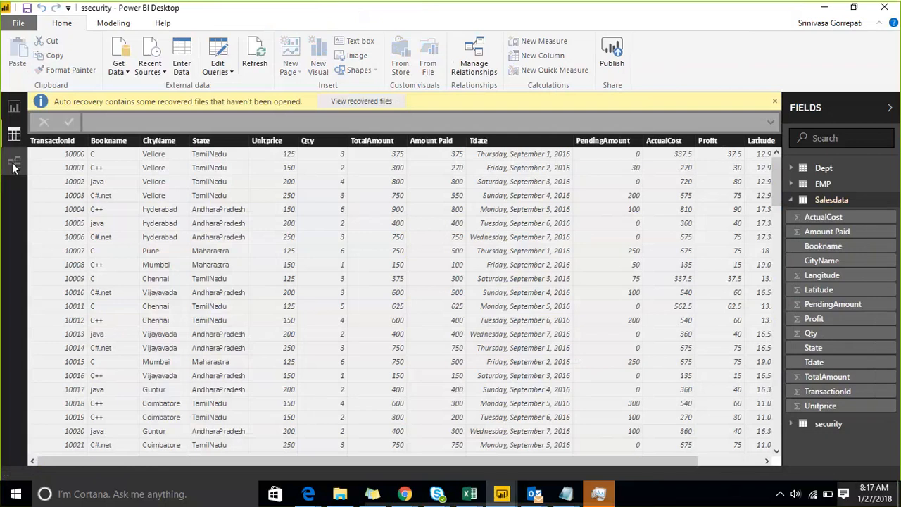
# Open the security query in the Query Editor from the relationships view.
pyautogui.click(13, 164)
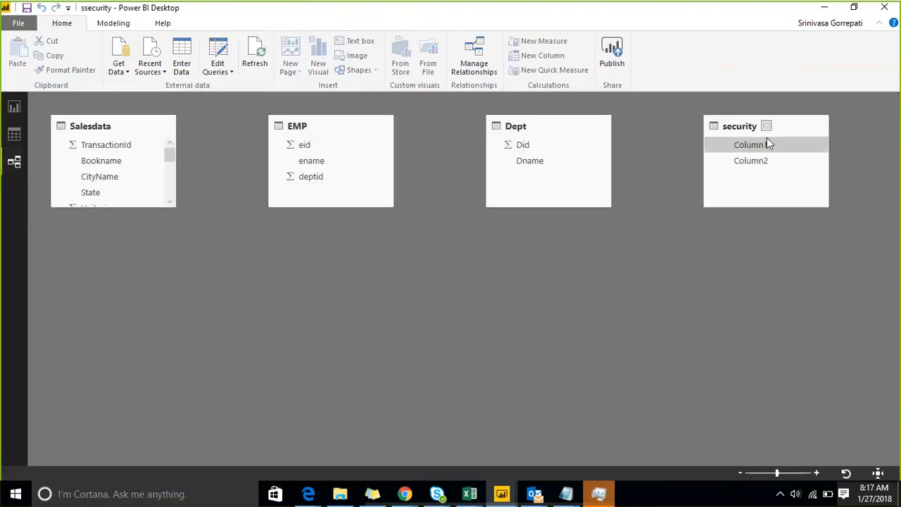
pyautogui.click(229, 72)
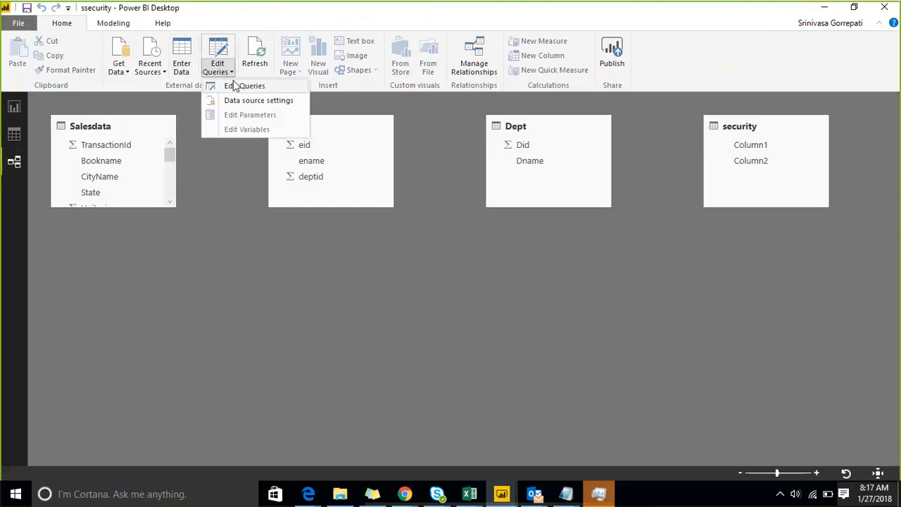
pyautogui.click(235, 85)
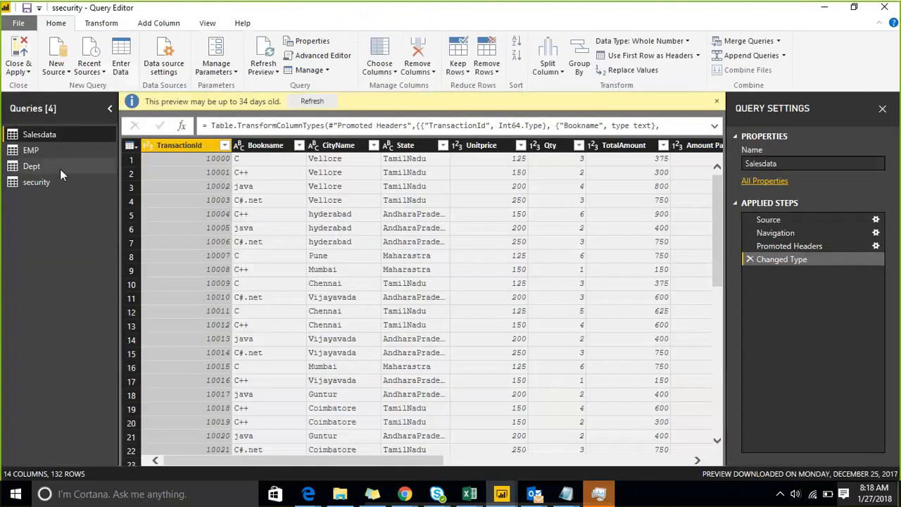
pyautogui.click(61, 181)
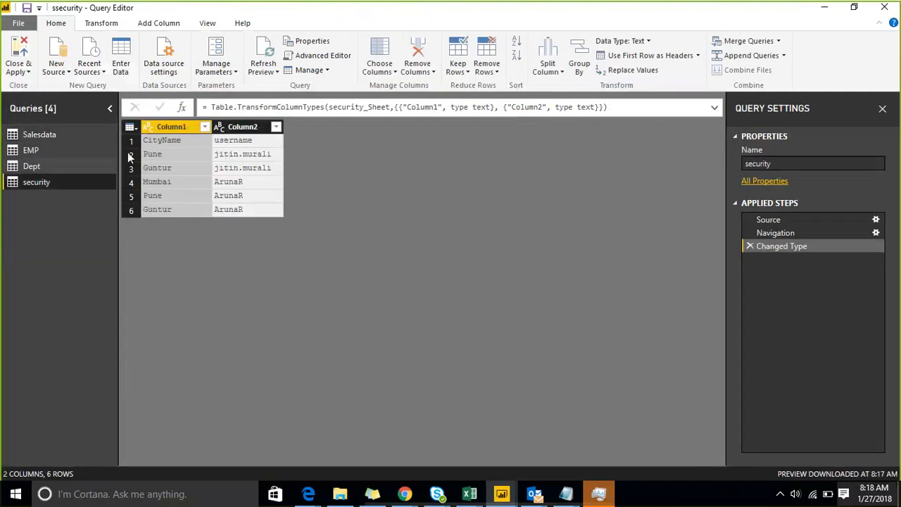
# Promote the security query's first row to headers, giving CityName and username columns.
pyautogui.click(131, 142)
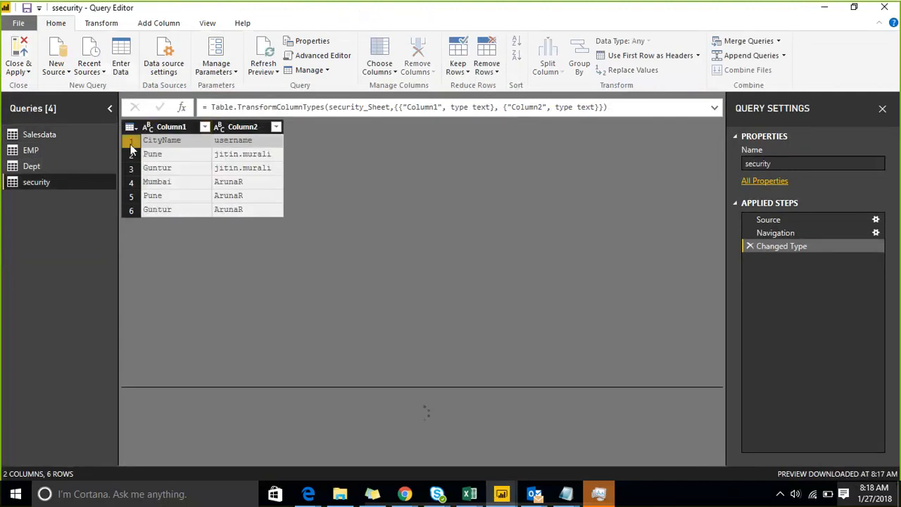
pyautogui.click(103, 24)
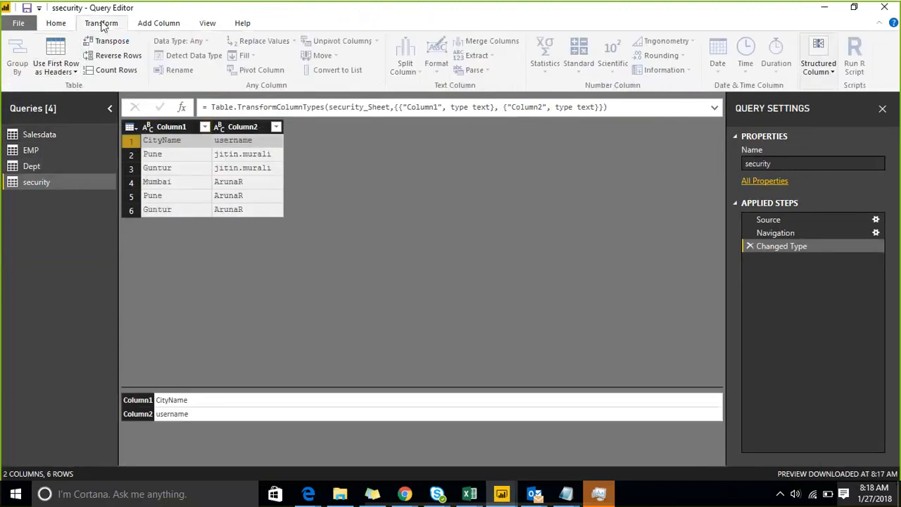
pyautogui.click(73, 71)
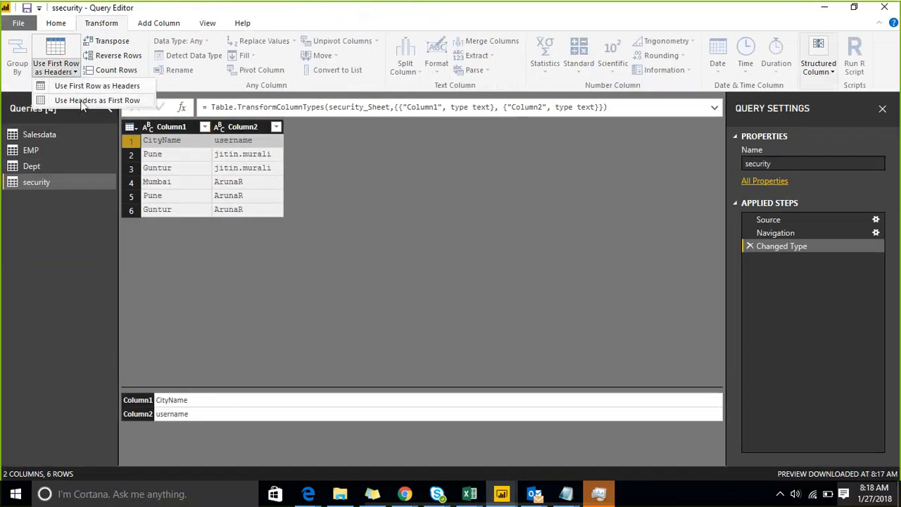
pyautogui.click(77, 85)
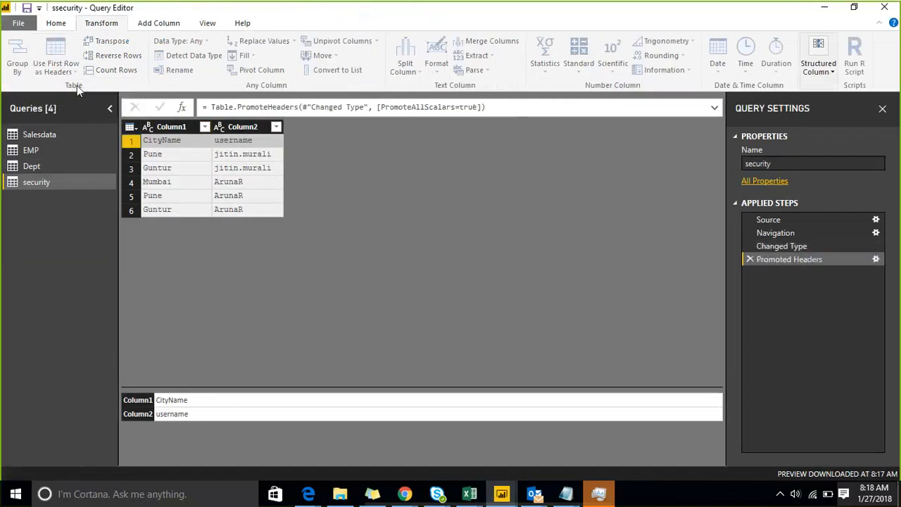
# Close & Apply the query changes to the data model.
pyautogui.click(56, 23)
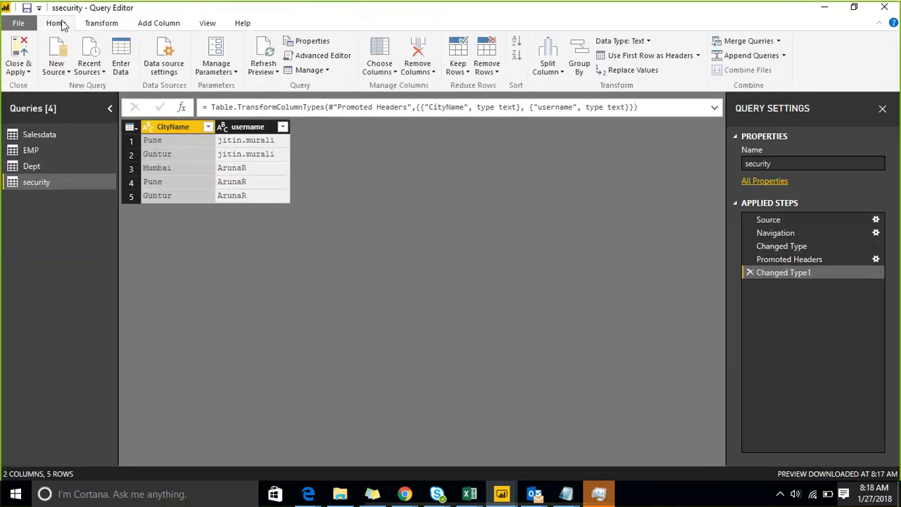
pyautogui.click(26, 74)
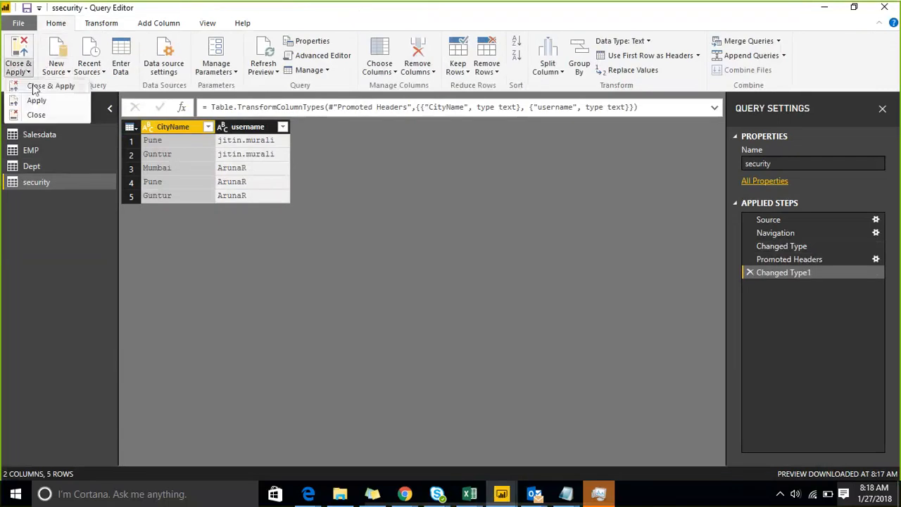
pyautogui.click(32, 86)
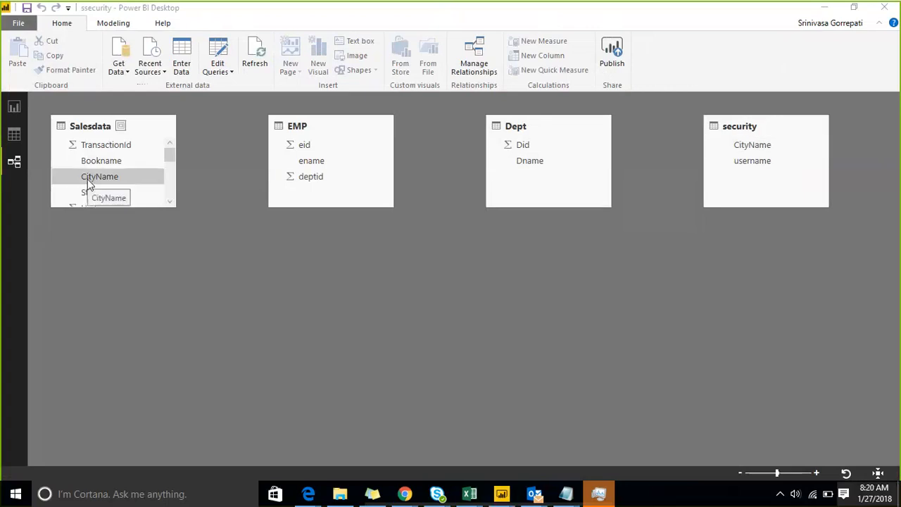
# Try relating Salesdata CityName to security CityName, dismiss the non-unique error, and open Edit Queries.
pyautogui.moveTo(88, 178); pyautogui.dragTo(754, 148)
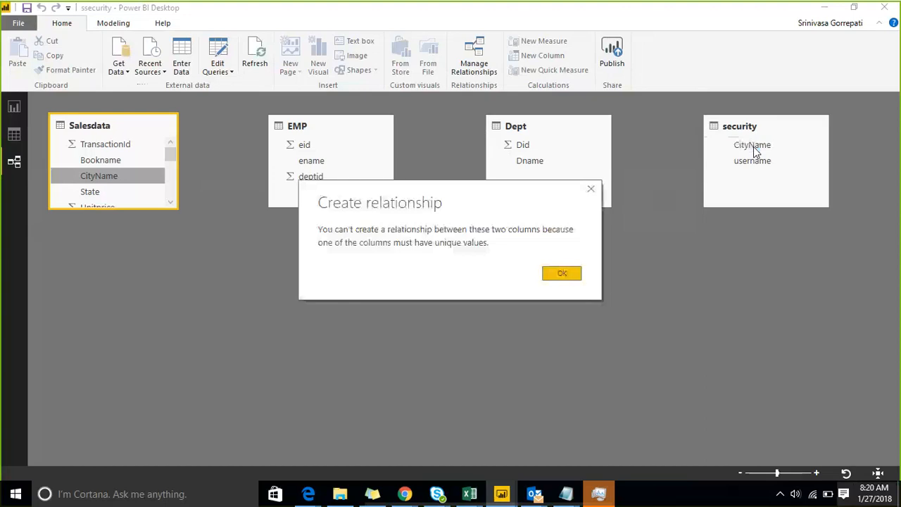
pyautogui.click(562, 275)
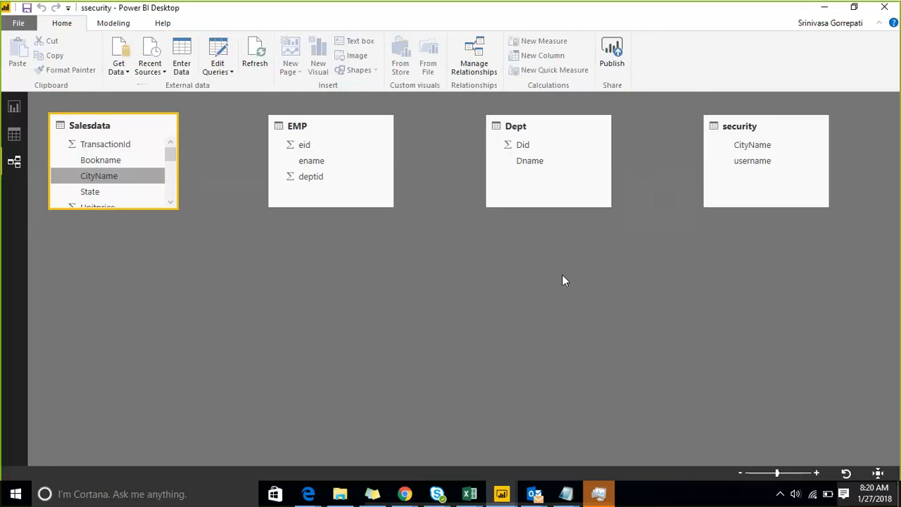
pyautogui.click(230, 72)
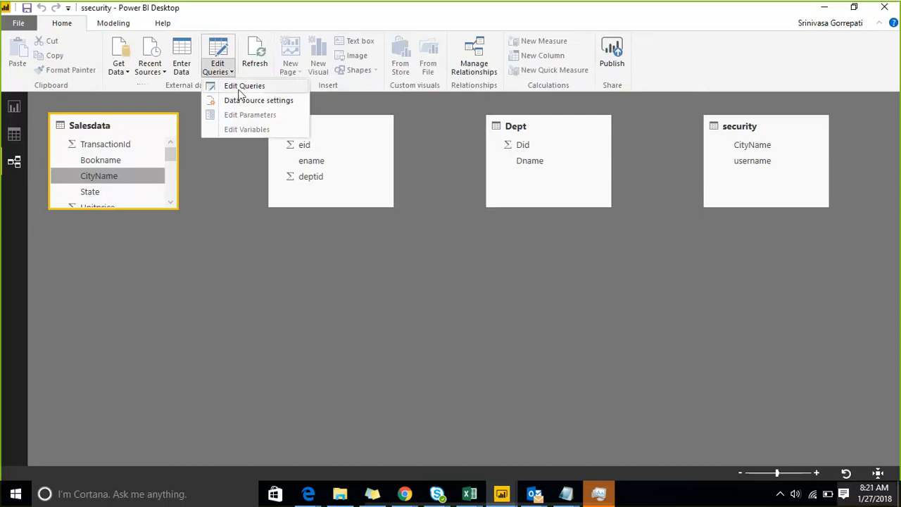
# Add Salesdata's CityName as a new query, remove duplicates, convert it to a table, and apply.
pyautogui.click(238, 89)
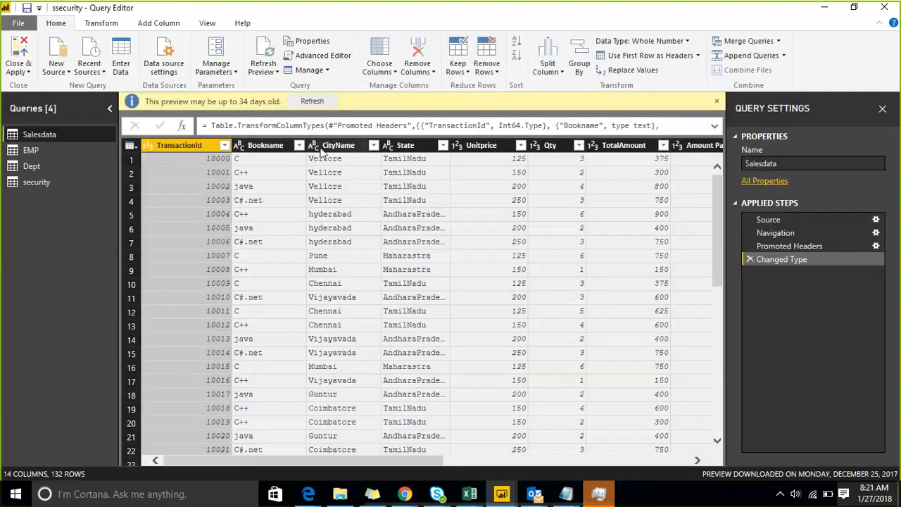
pyautogui.click(321, 148)
pyautogui.rightClick(321, 150)
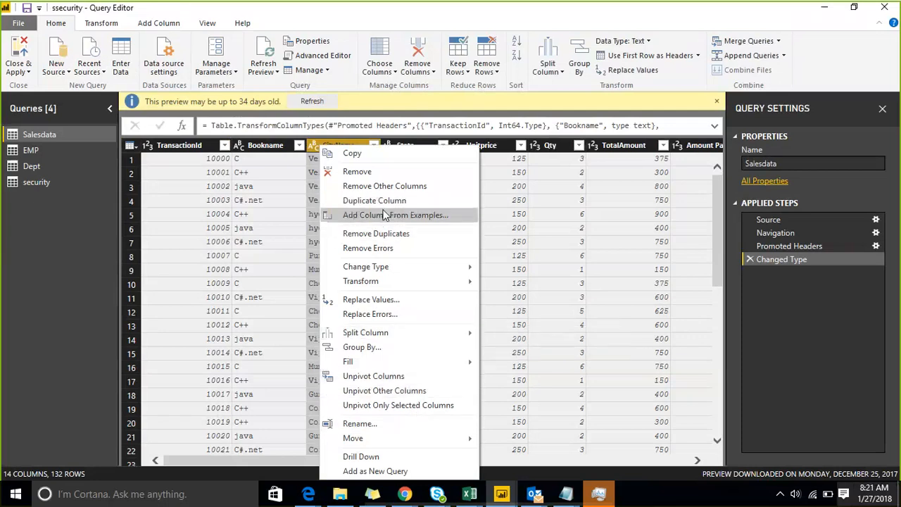
pyautogui.click(375, 471)
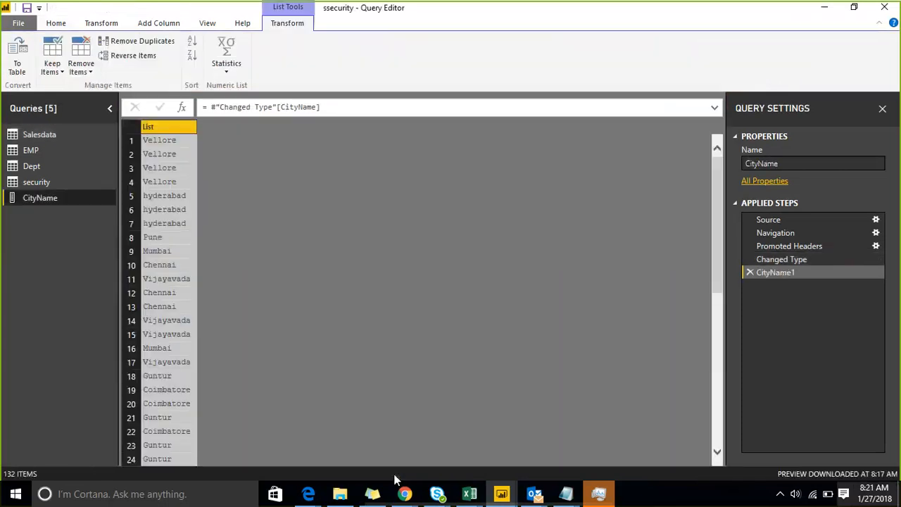
pyautogui.rightClick(164, 125)
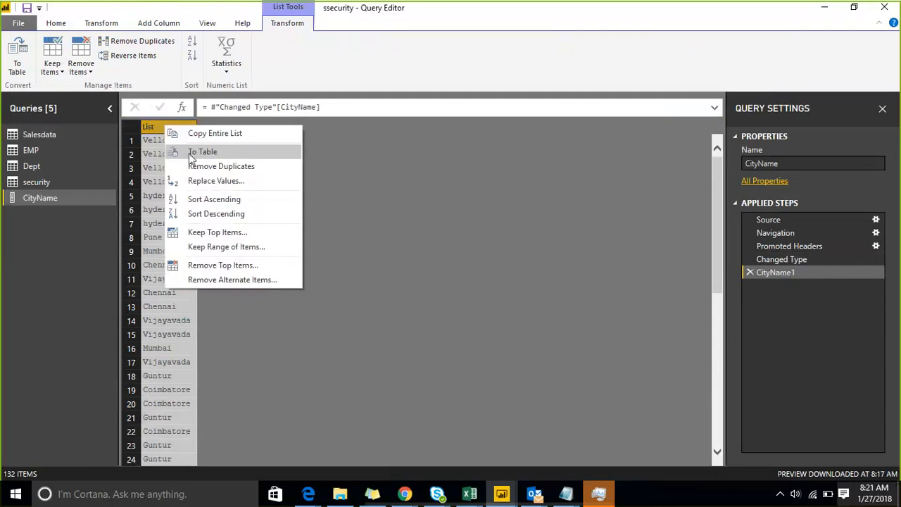
pyautogui.click(238, 169)
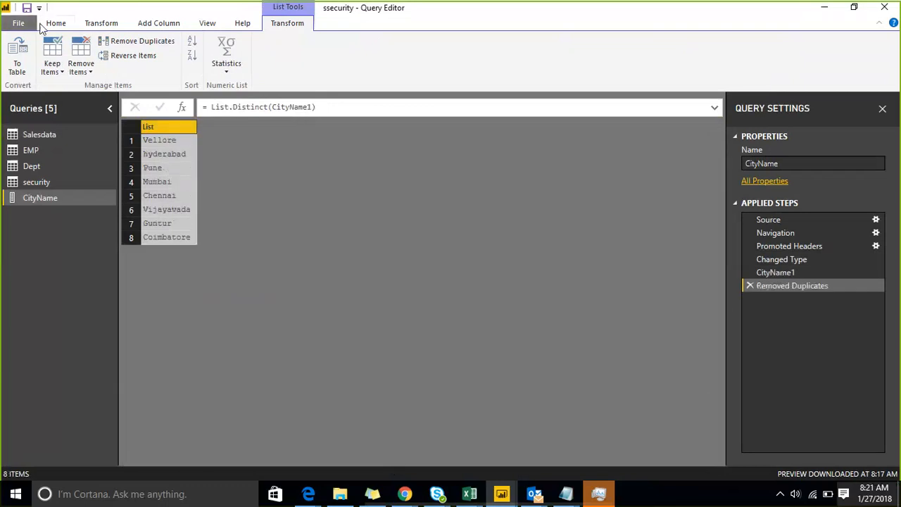
pyautogui.click(22, 61)
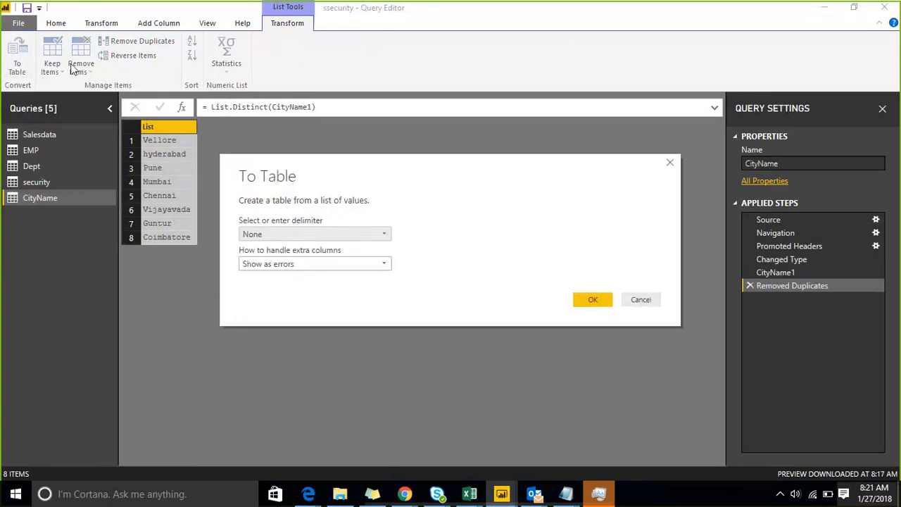
pyautogui.click(588, 300)
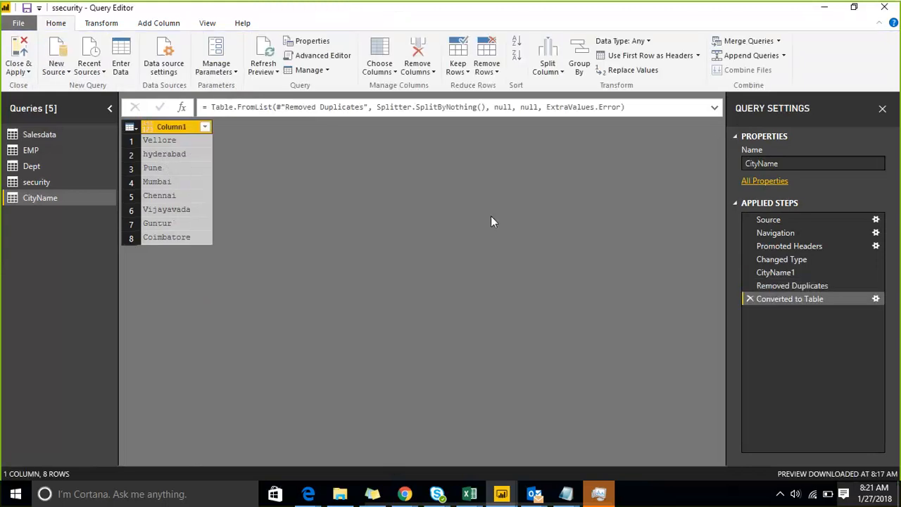
pyautogui.click(31, 72)
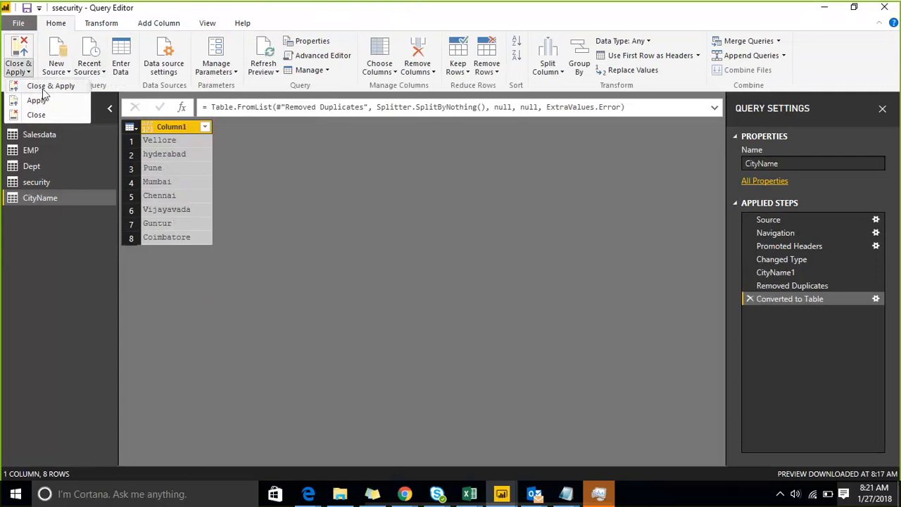
pyautogui.click(42, 88)
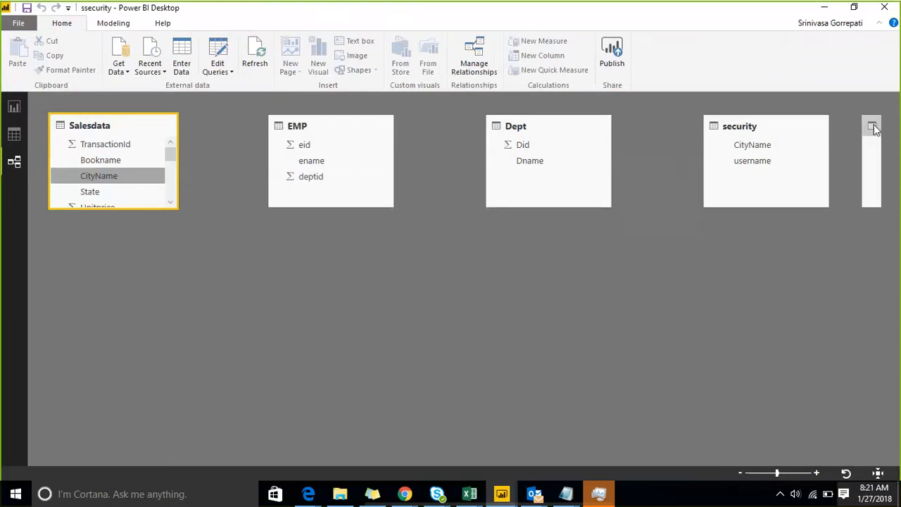
# Relate security's and Salesdata's CityName columns to the CityName table's Column1.
pyautogui.moveTo(870, 127); pyautogui.dragTo(399, 264)
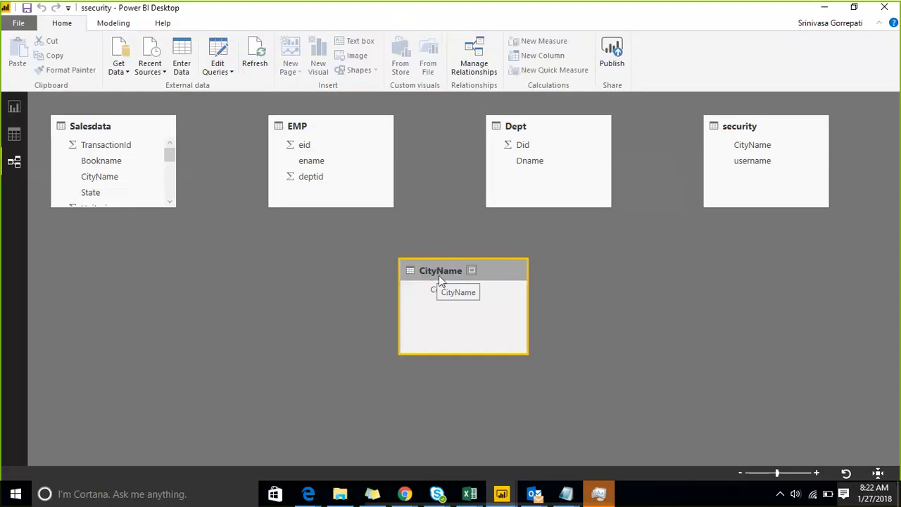
pyautogui.moveTo(754, 145); pyautogui.dragTo(455, 290)
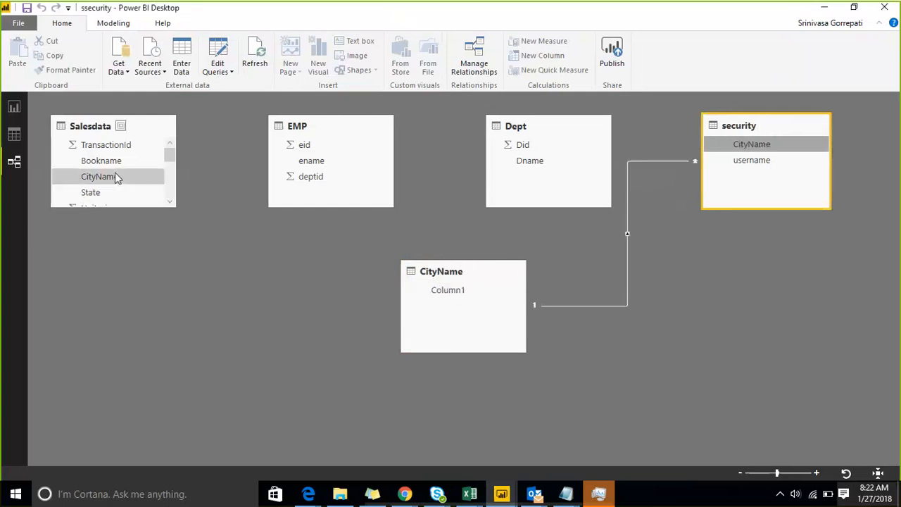
pyautogui.moveTo(116, 176); pyautogui.dragTo(436, 296)
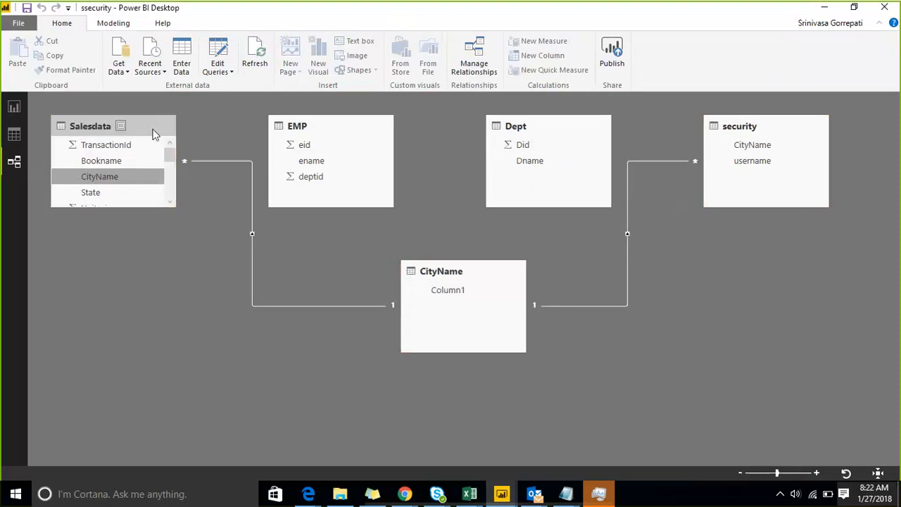
pyautogui.rightClick(254, 214)
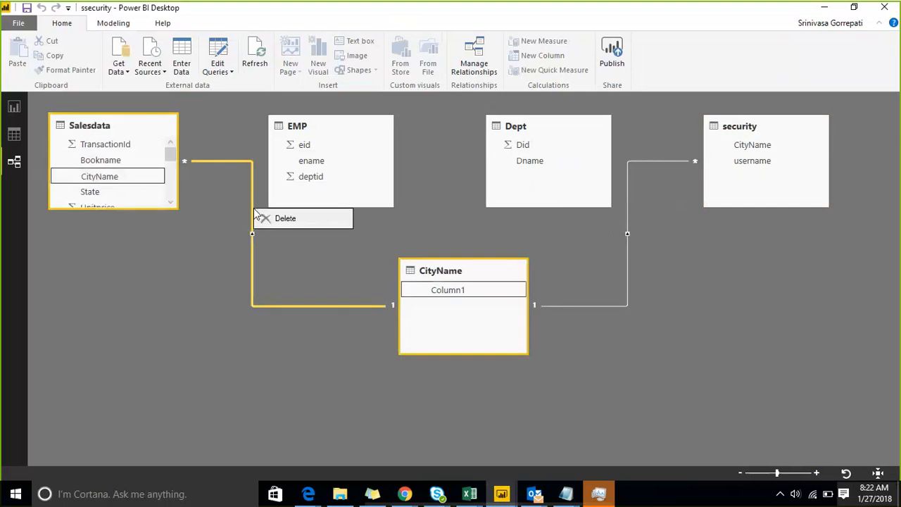
pyautogui.click(253, 251)
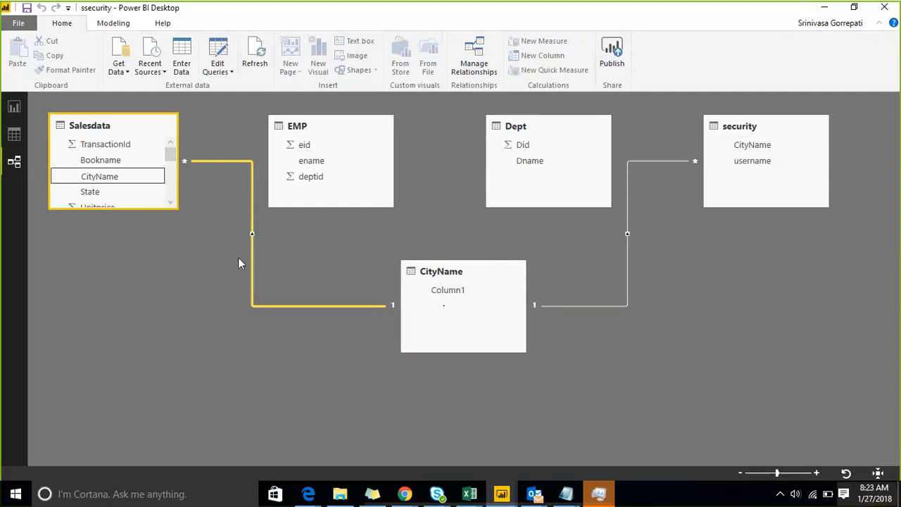
# Set the Salesdata–CityName relationship's cross filter direction to Both.
pyautogui.doubleClick(251, 220)
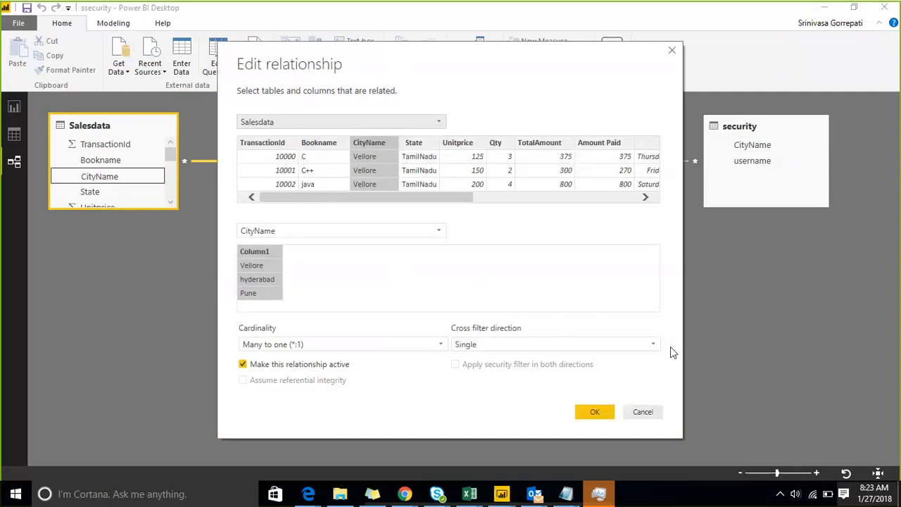
pyautogui.click(603, 345)
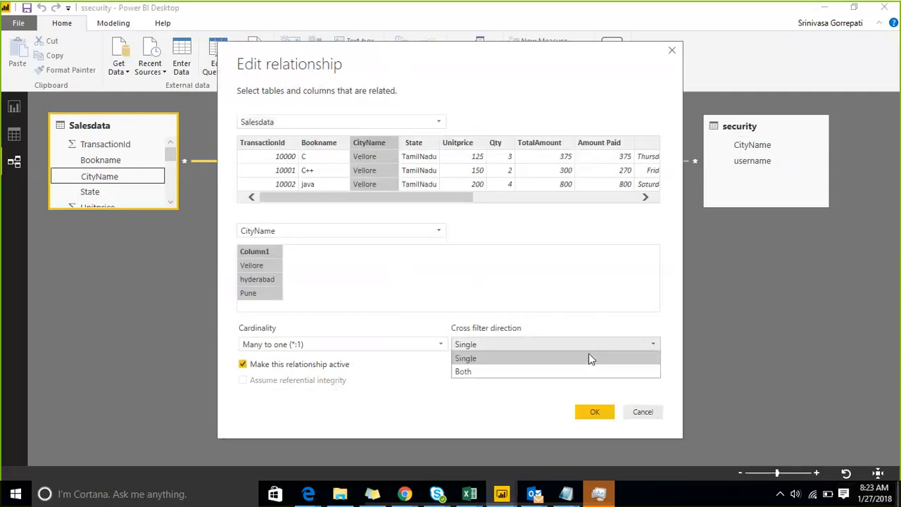
pyautogui.click(585, 371)
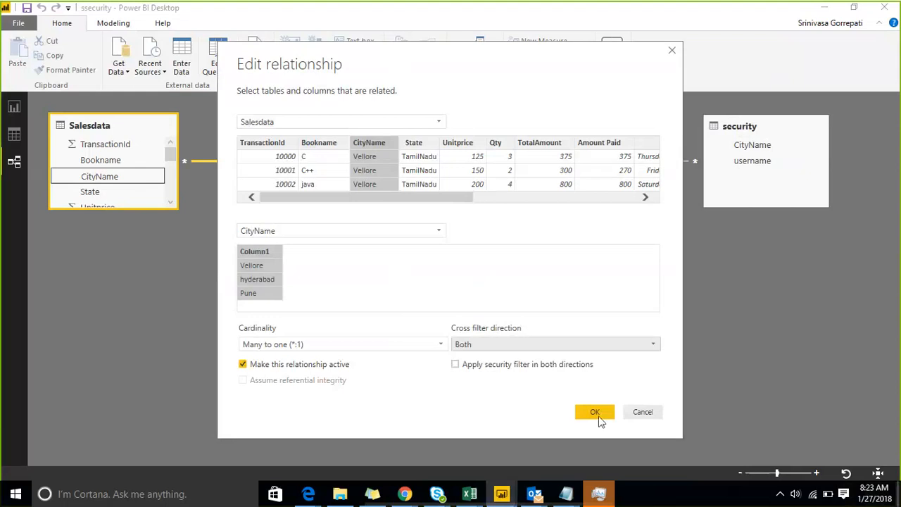
pyautogui.click(594, 413)
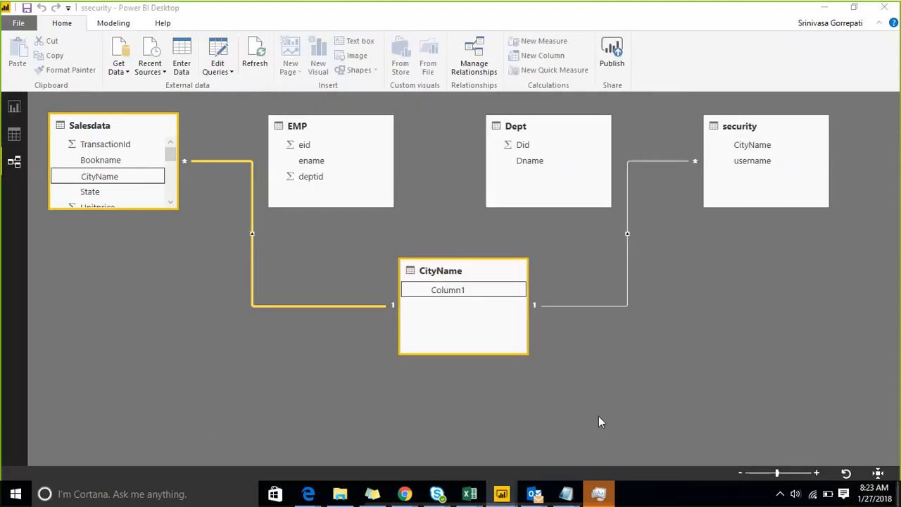
pyautogui.click(627, 256)
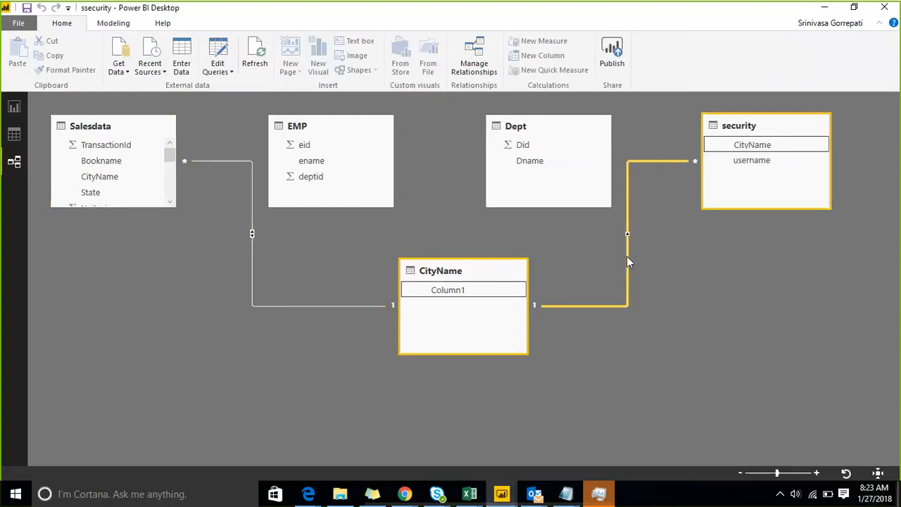
# Set the security–CityName relationship's cross filter direction to Both as well.
pyautogui.doubleClick(627, 257)
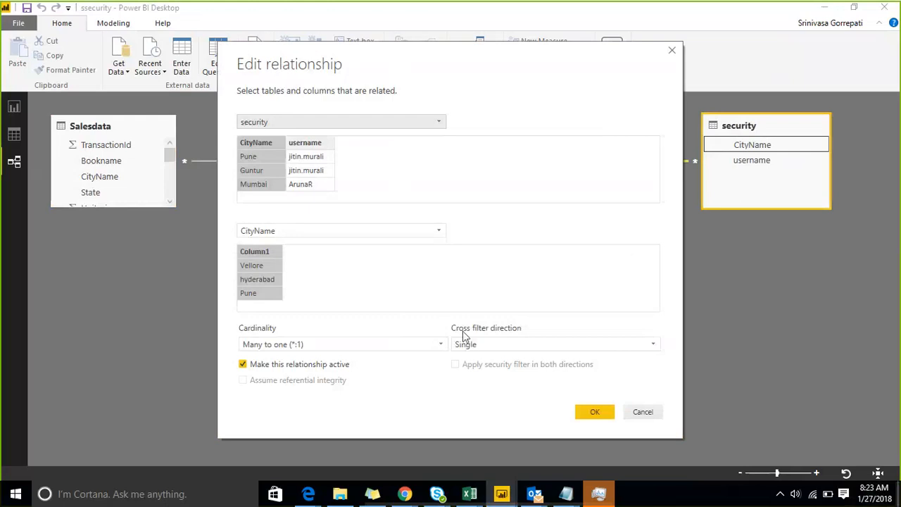
pyautogui.click(482, 344)
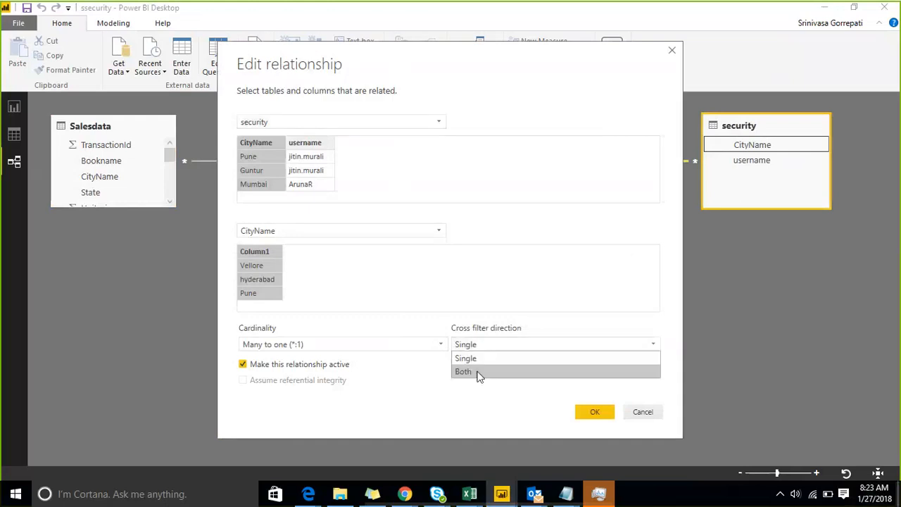
pyautogui.click(479, 373)
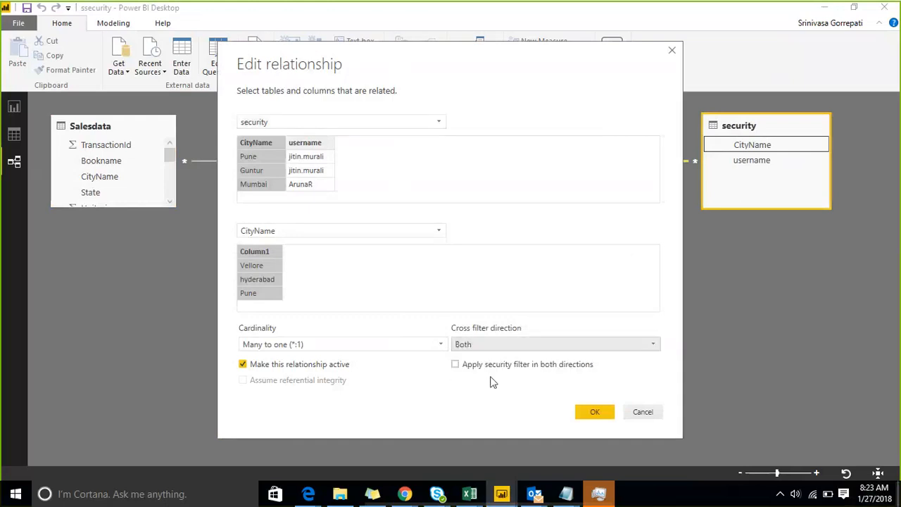
pyautogui.click(594, 414)
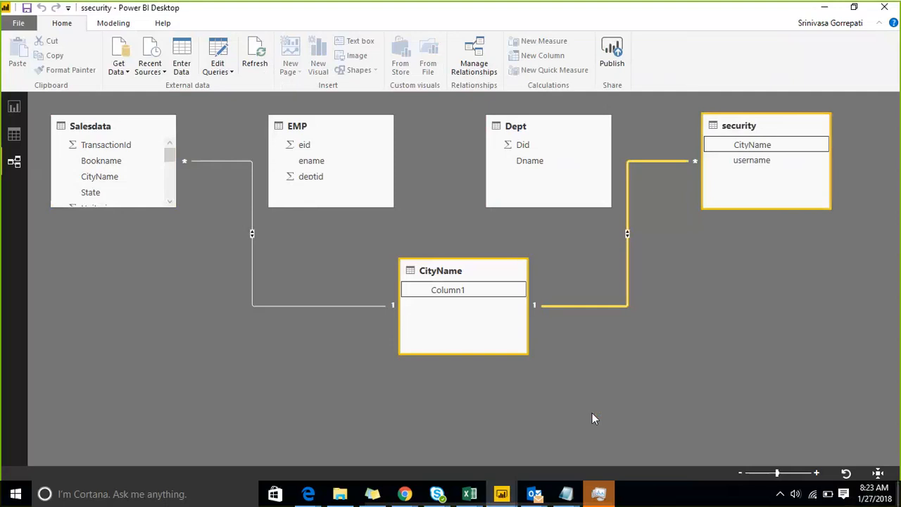
# Close the relationship dialog, leaving security–CityName cross-filtering both ways.
pyautogui.click(592, 412)
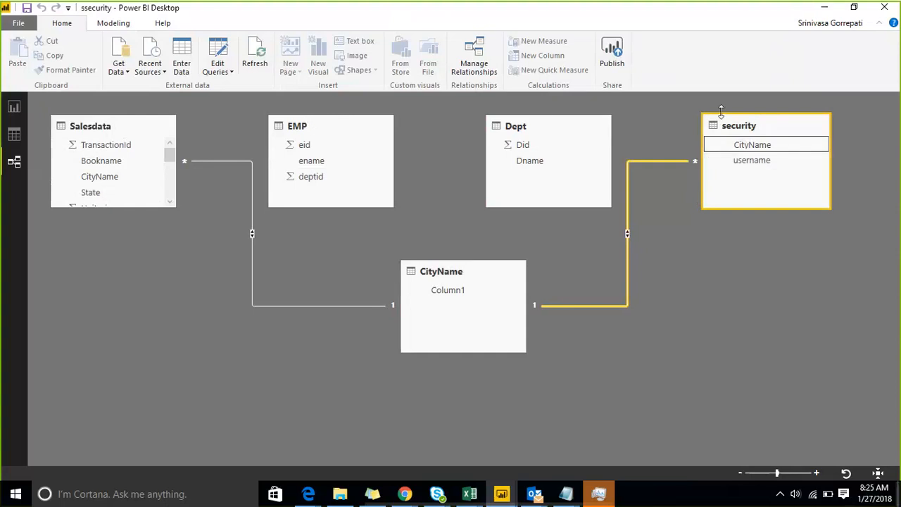
# From Data view, create a new role named DynamicSecurity in Manage roles.
pyautogui.click(16, 141)
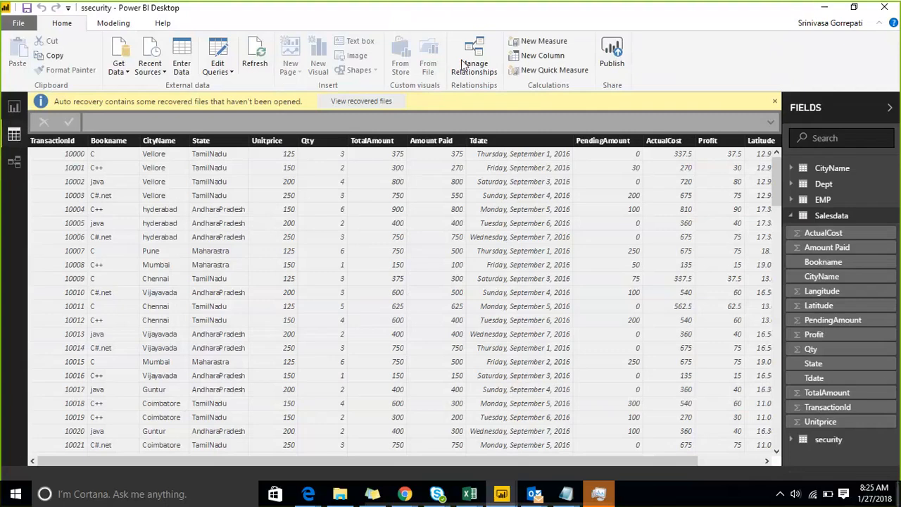
pyautogui.click(114, 27)
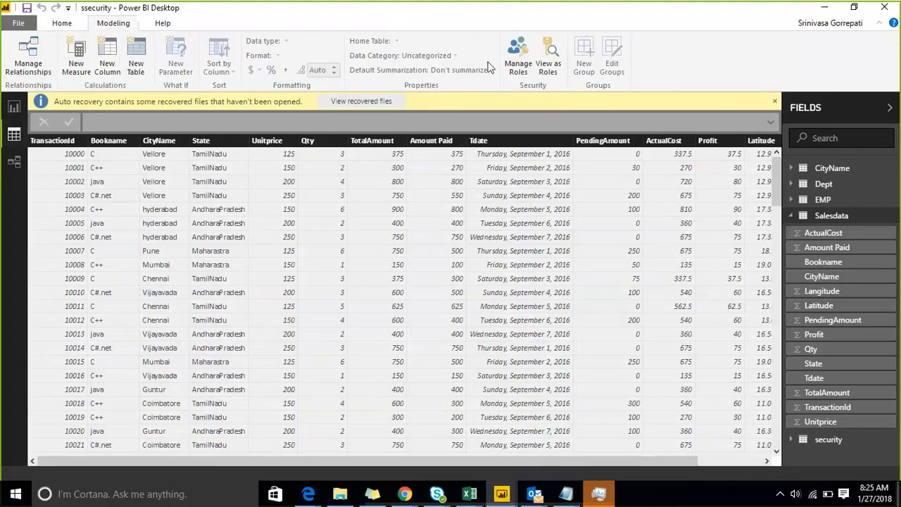
pyautogui.click(520, 69)
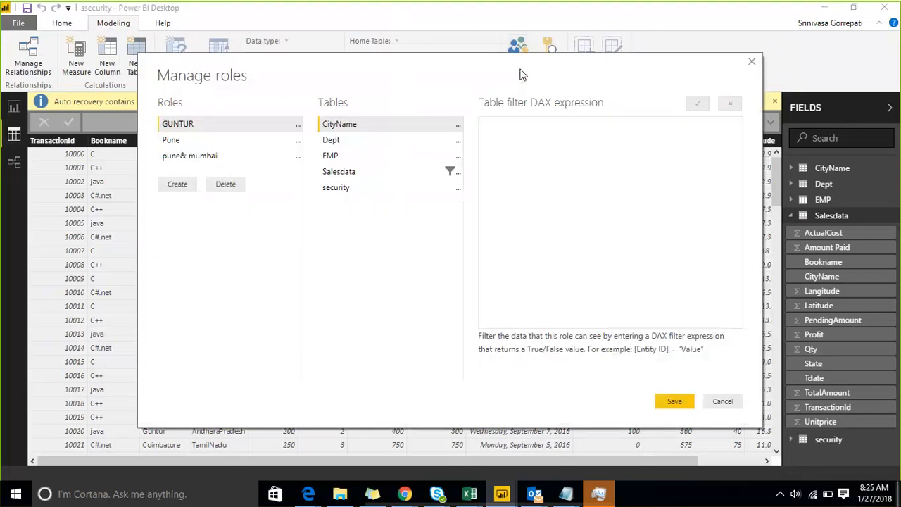
pyautogui.click(188, 188)
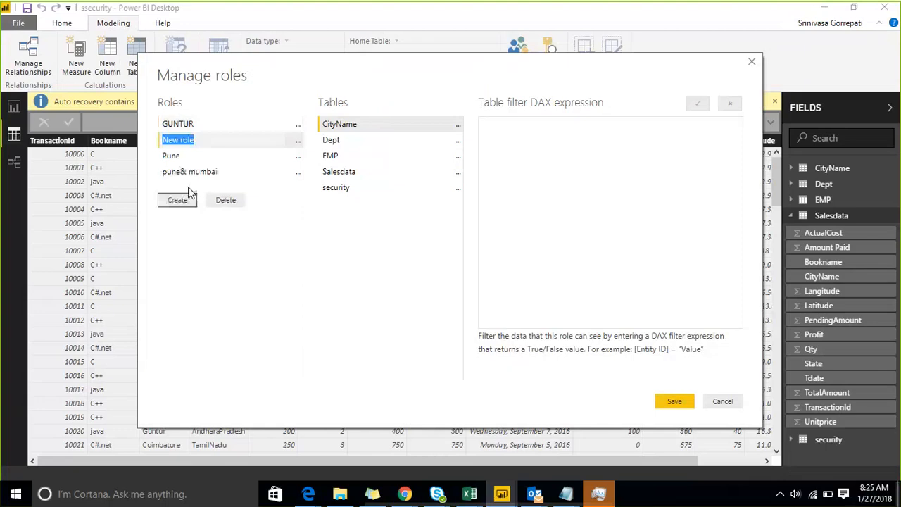
pyautogui.write('DynamicSecurity')
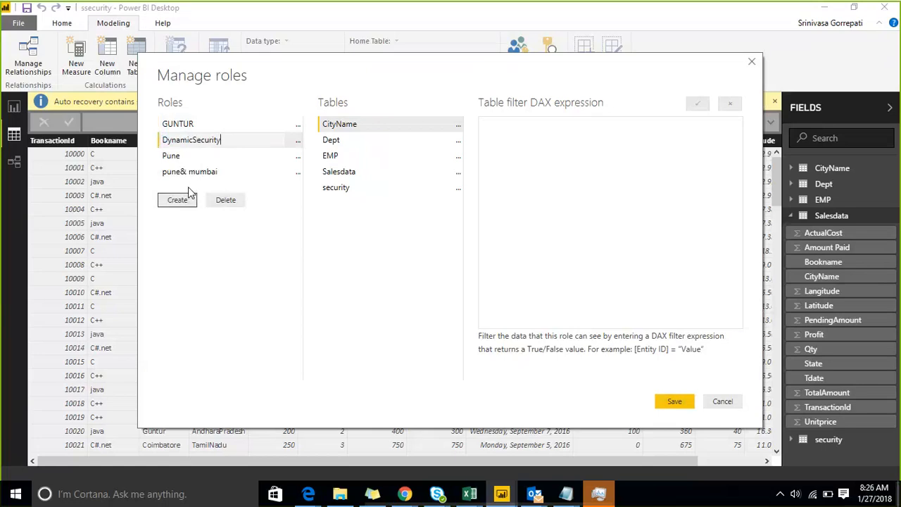
pyautogui.press('Return')
# Browse the Salesdata table's filter options menu, then close it without choosing anything.
pyautogui.click(458, 174)
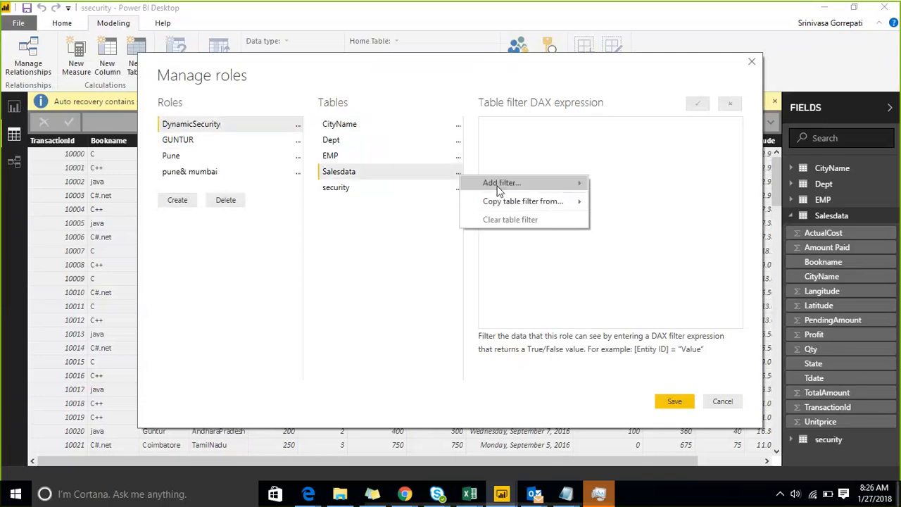
pyautogui.moveTo(499, 187)
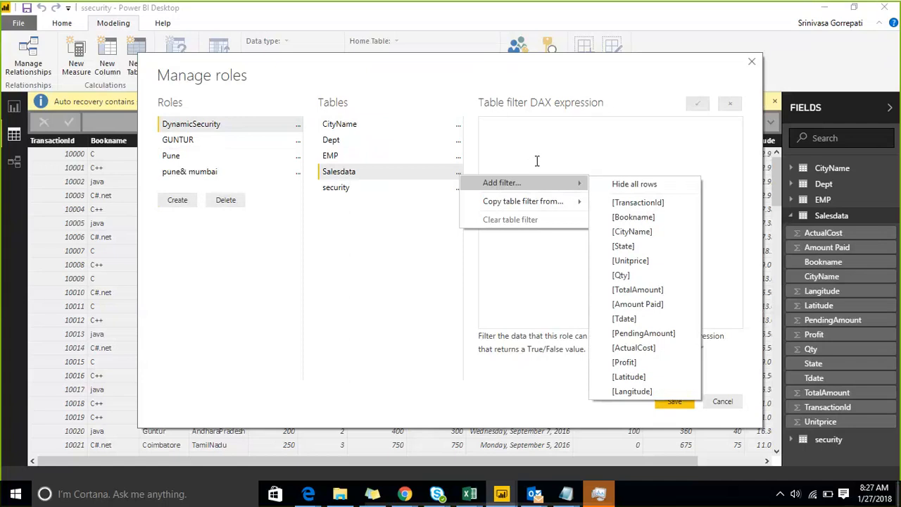
pyautogui.moveTo(531, 203)
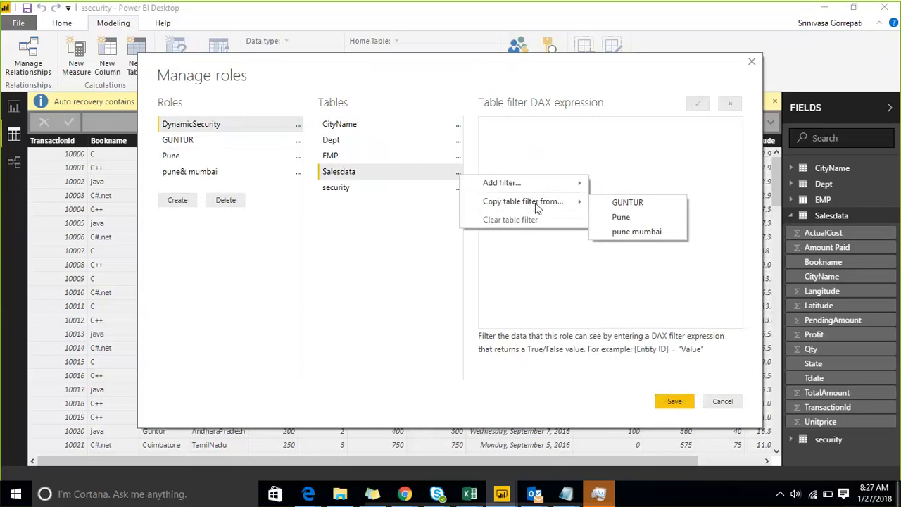
pyautogui.click(512, 141)
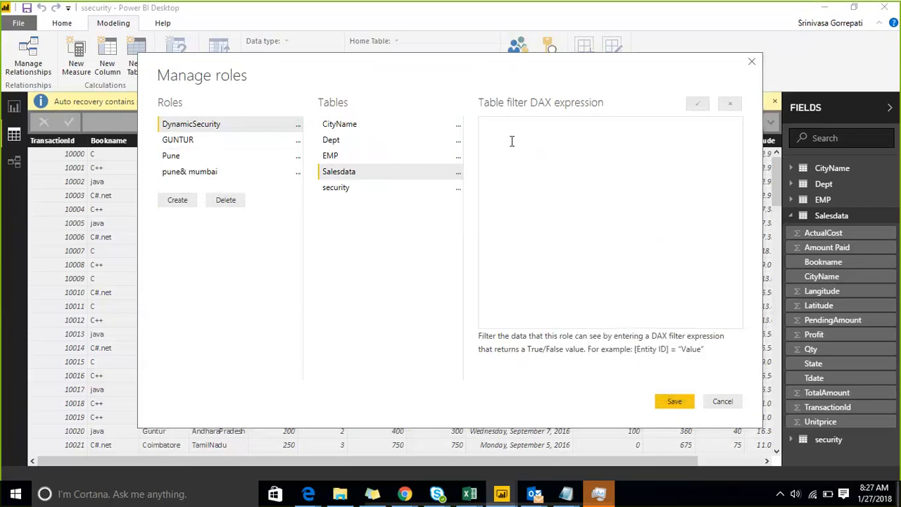
# Start the Salesdata filter expression as =Contains(cityName, correcting typos along the way.
pyautogui.write('=')
pyautogui.write('Cal')
pyautogui.press('BackSpace')
pyautogui.press('BackSpace')
pyautogui.press('BackSpace')
pyautogui.write('Conatins')
pyautogui.press('BackSpace')
pyautogui.press('BackSpace')
pyautogui.press('BackSpace')
pyautogui.press('BackSpace')
pyautogui.press('BackSpace')
pyautogui.write('tains(')
pyautogui.write('cityName,')
# Check the filter options for the Salesdata and CityName tables, then return to the Salesdata expression.
pyautogui.click(457, 173)
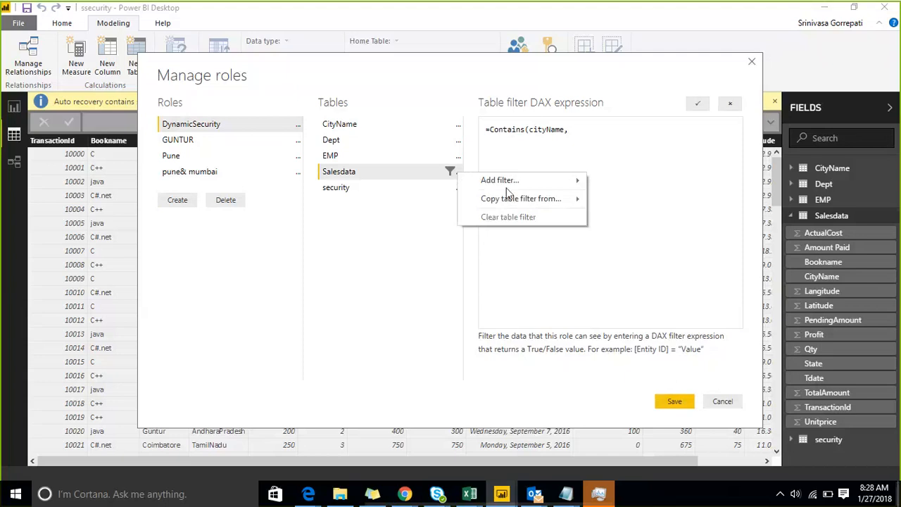
pyautogui.click(497, 179)
pyautogui.click(458, 176)
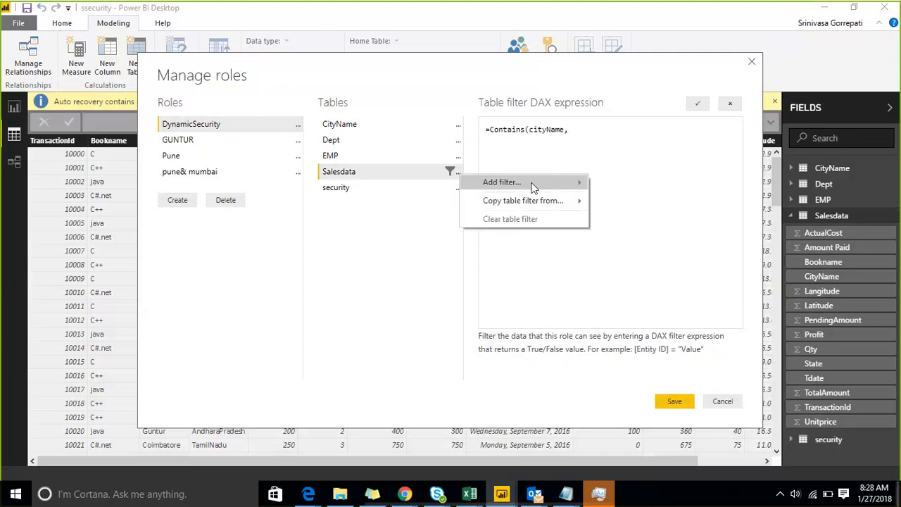
pyautogui.moveTo(533, 185)
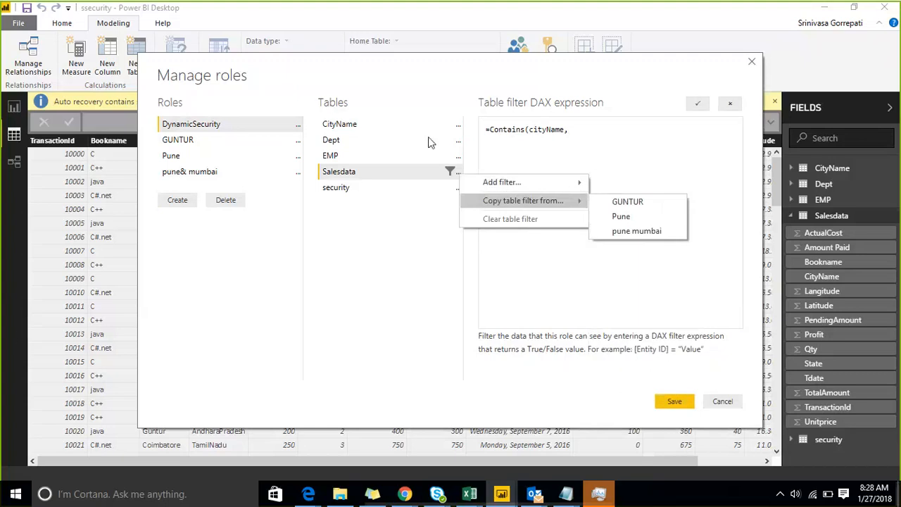
pyautogui.click(458, 125)
pyautogui.click(458, 124)
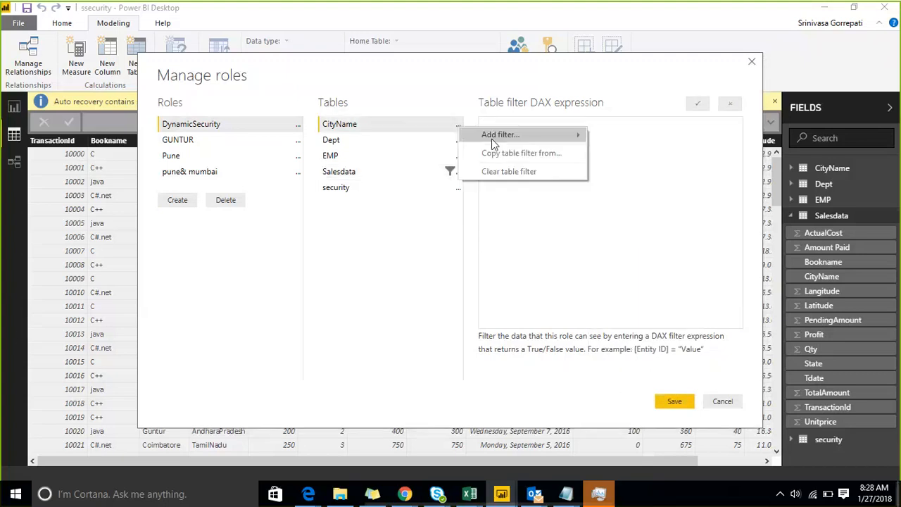
pyautogui.click(616, 212)
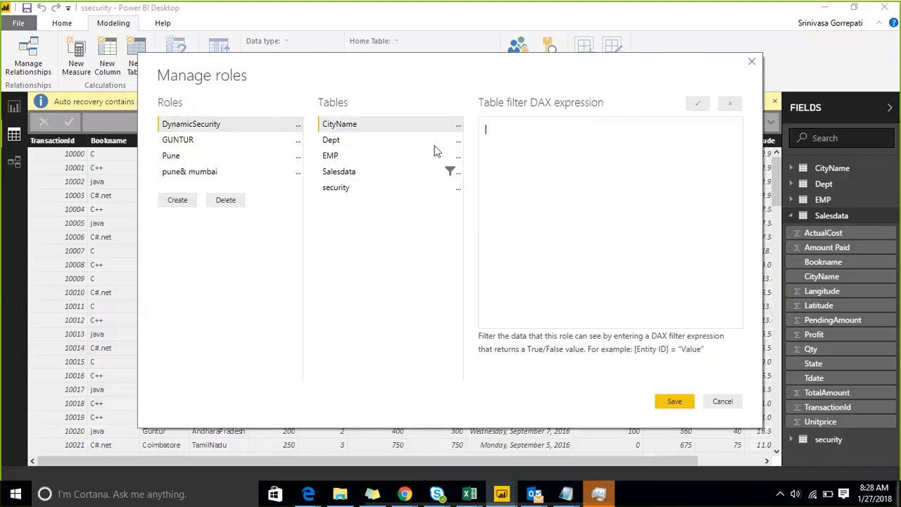
pyautogui.click(406, 171)
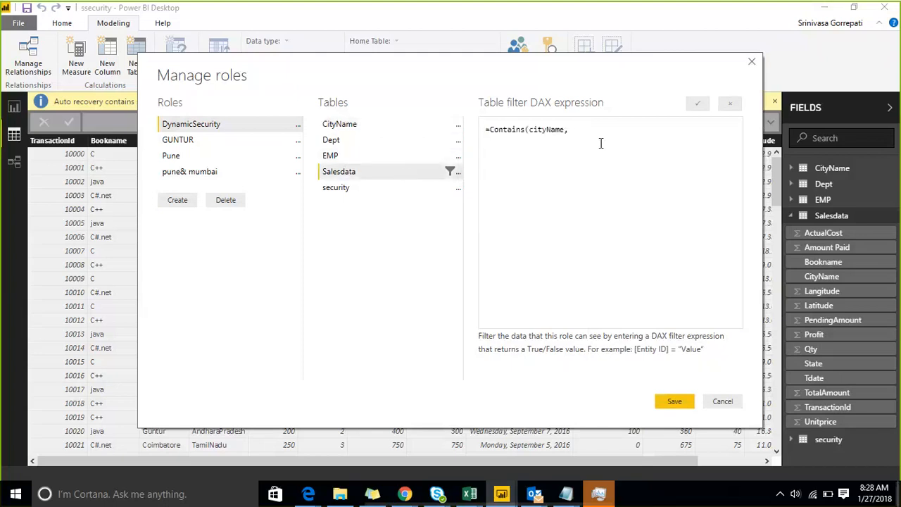
# Extend the expression to =Contains(cityName,[Column1],salesdata.
pyautogui.write('Column')
pyautogui.write('1')
pyautogui.write(')')
pyautogui.click(582, 130)
pyautogui.press('Left')
pyautogui.press('Left')
pyautogui.press('Left')
pyautogui.write('[Column1],salesdata')
# Cancel the role edits and return to the model diagram linking Salesdata, CityName and security.
pyautogui.click(732, 403)
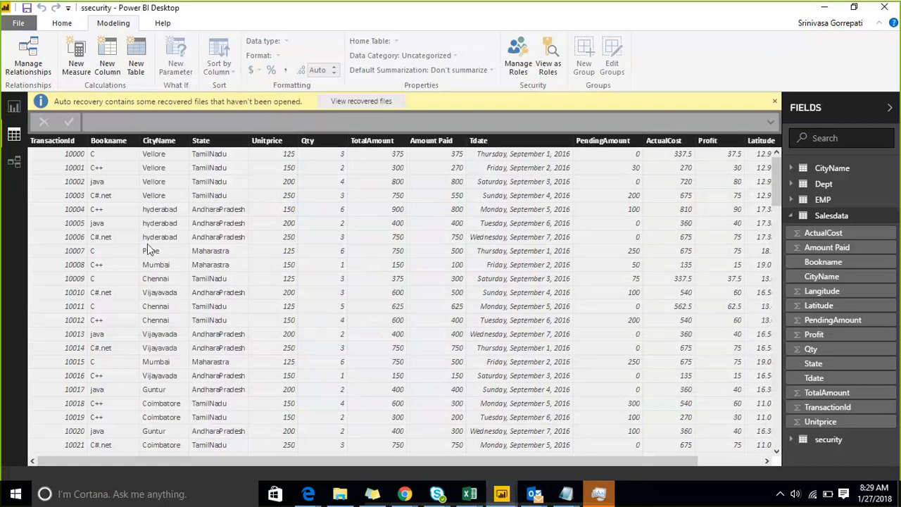
pyautogui.click(19, 160)
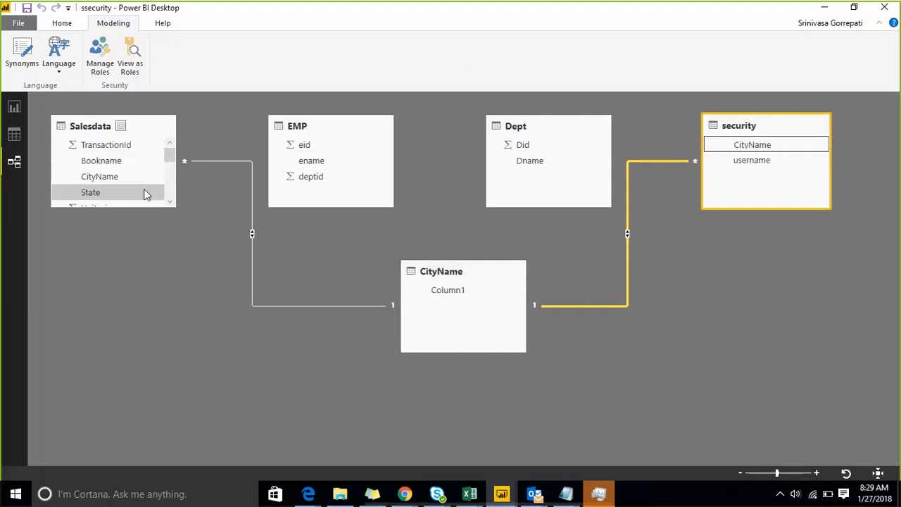
# Cycle through Report, Data and Relationships views, ending on the Salesdata table rows.
pyautogui.click(15, 133)
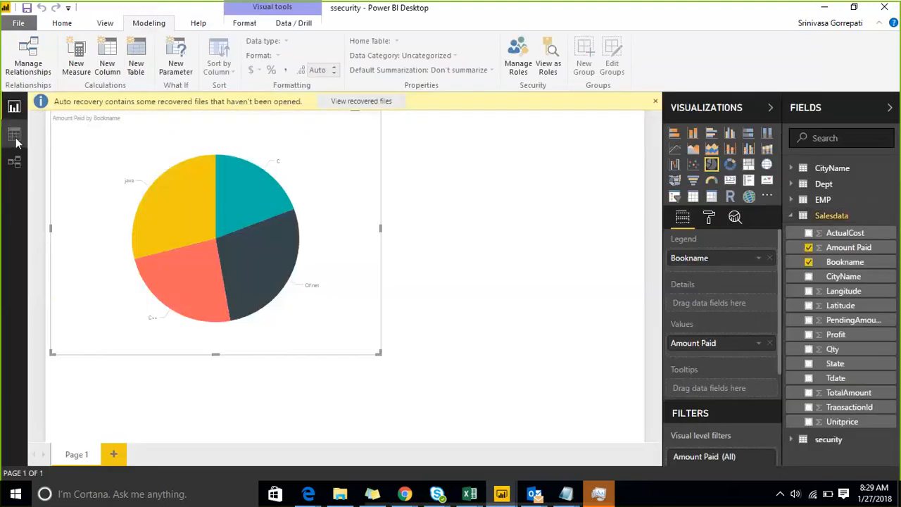
pyautogui.click(15, 137)
pyautogui.click(14, 163)
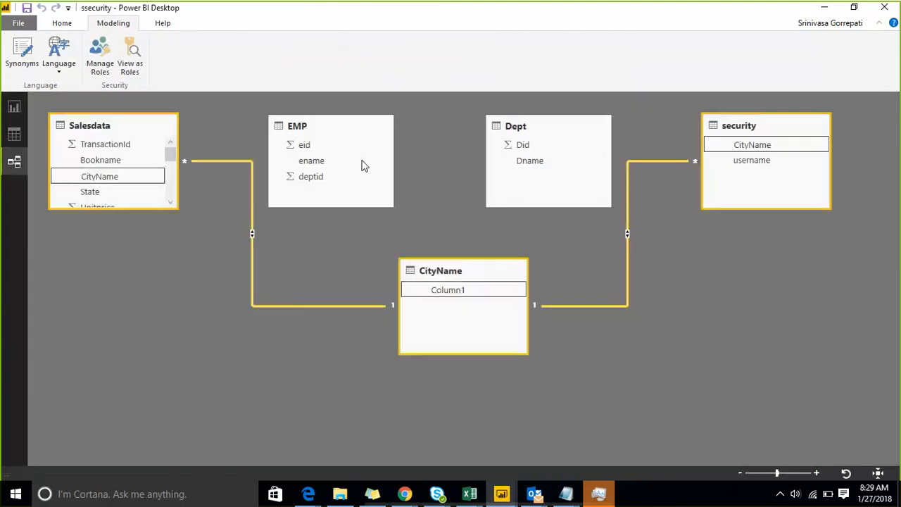
pyautogui.click(14, 135)
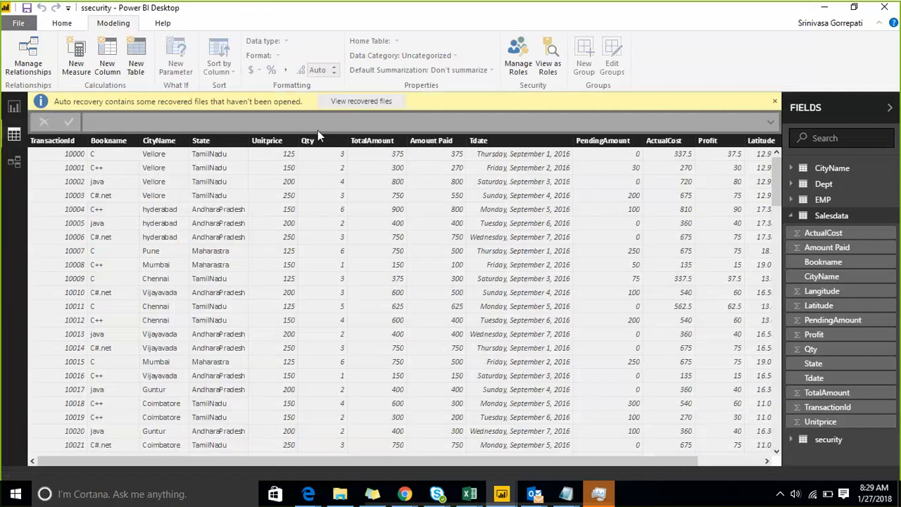
# Confirm only GUNTUR, Pune and pune& mumbai roles are available to view as, then open Manage roles.
pyautogui.click(547, 68)
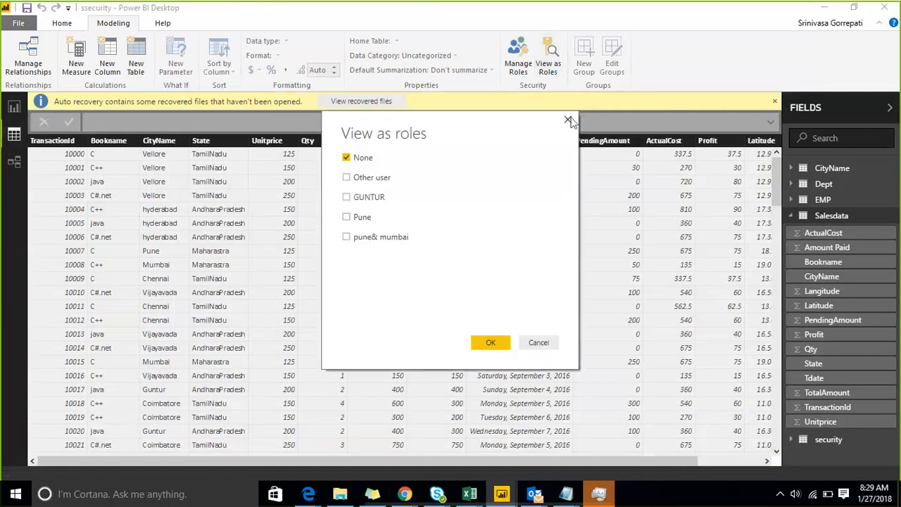
pyautogui.click(568, 120)
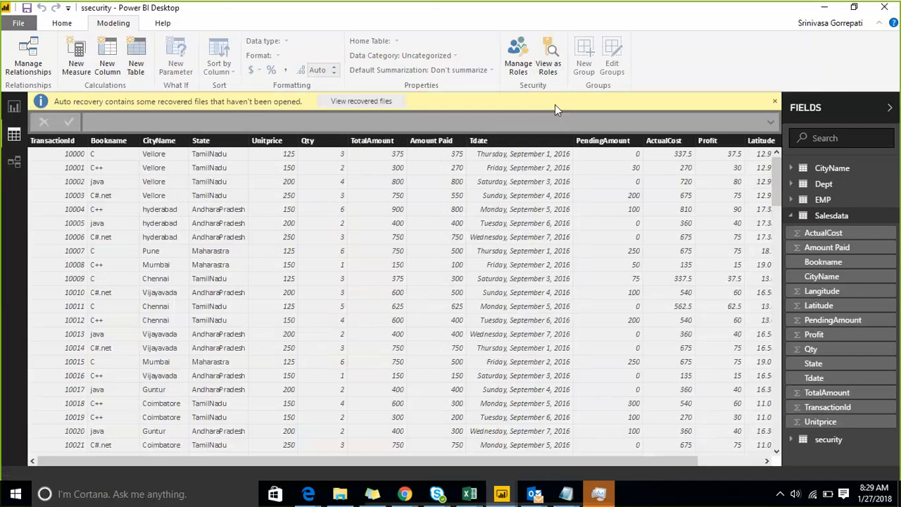
pyautogui.click(512, 65)
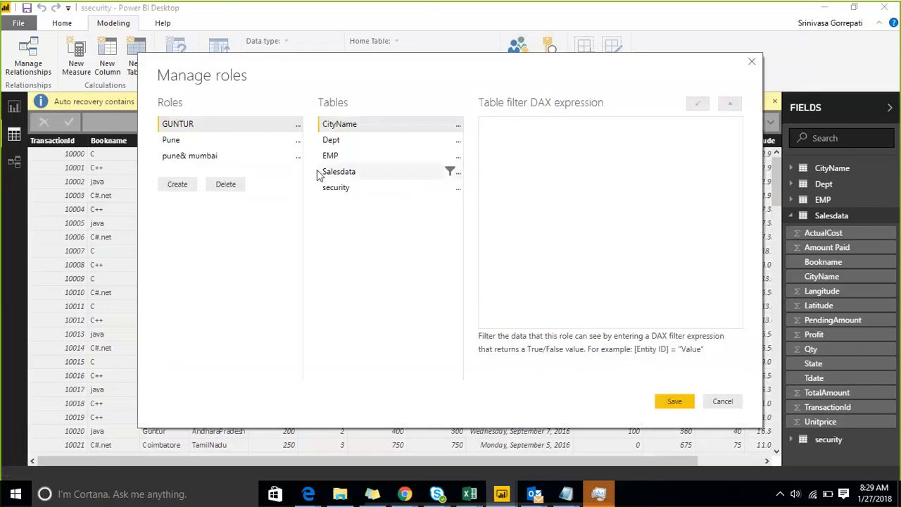
# Create role D and add a starter [Column1] filter on the CityName table.
pyautogui.click(161, 189)
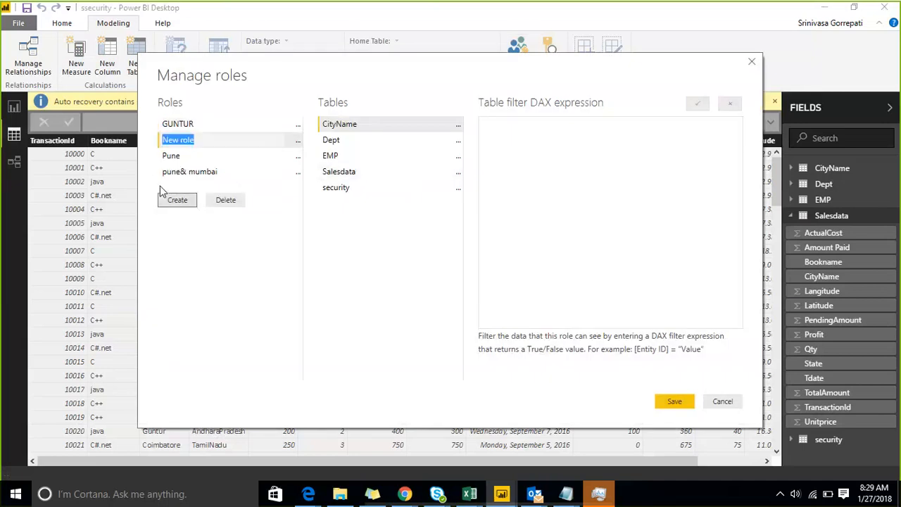
pyautogui.write('D')
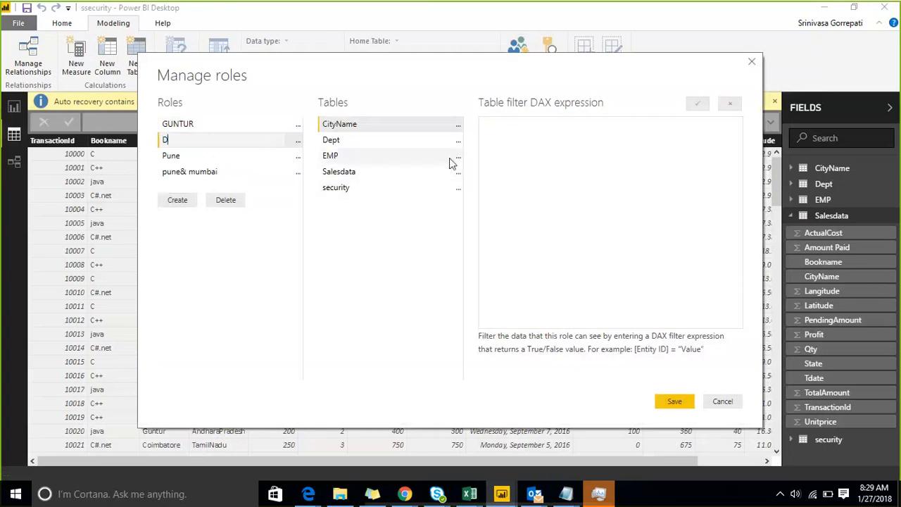
pyautogui.click(459, 126)
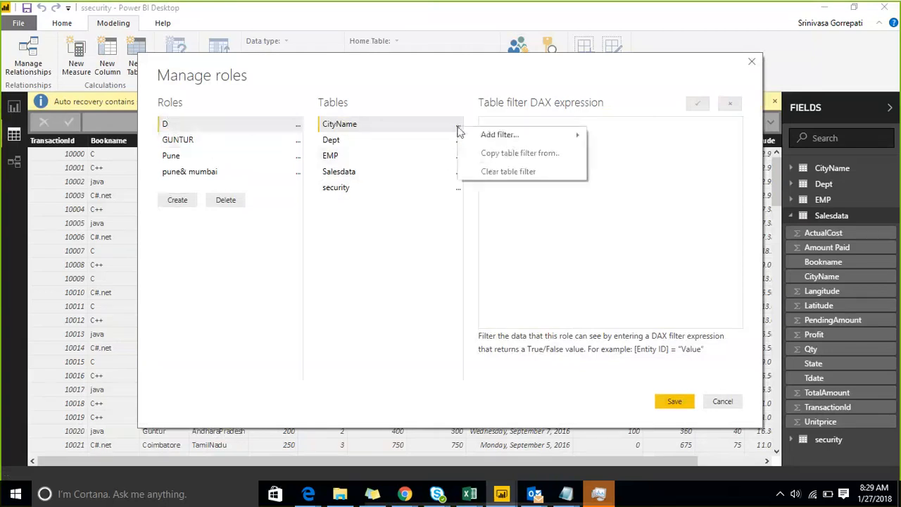
pyautogui.moveTo(506, 137)
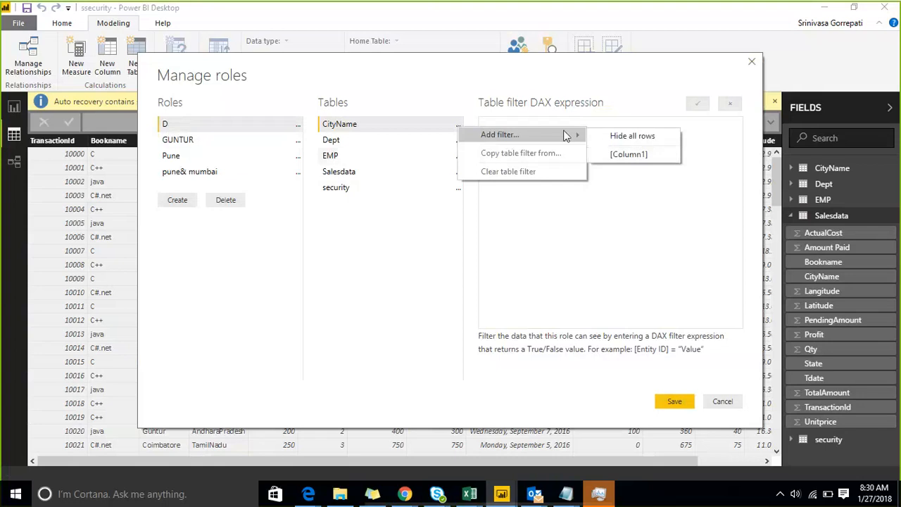
pyautogui.click(626, 154)
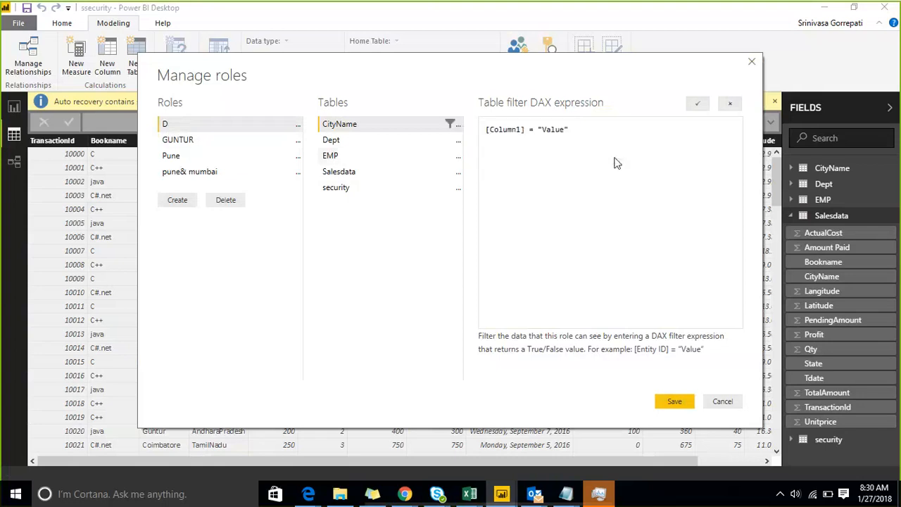
# Replace the Value placeholder with Contains(security, and check the security table's columns.
pyautogui.click(540, 129)
pyautogui.write('Gun')
pyautogui.write('tins')
pyautogui.write('(')
pyautogui.write('a')
pyautogui.press('Right')
pyautogui.press('Right')
pyautogui.press('Right')
pyautogui.press('Right')
pyautogui.hotkey('shift', 'Right')
pyautogui.hotkey('shift', 'Right')
pyautogui.hotkey('shift', 'Right')
pyautogui.hotkey('shift', 'Right')
pyautogui.hotkey('shift', 'Right')
pyautogui.hotkey('shift', 'Right')
pyautogui.hotkey('shift', 'Right')
pyautogui.press('Delete')
pyautogui.write('security,')
pyautogui.click(459, 190)
pyautogui.moveTo(496, 200)
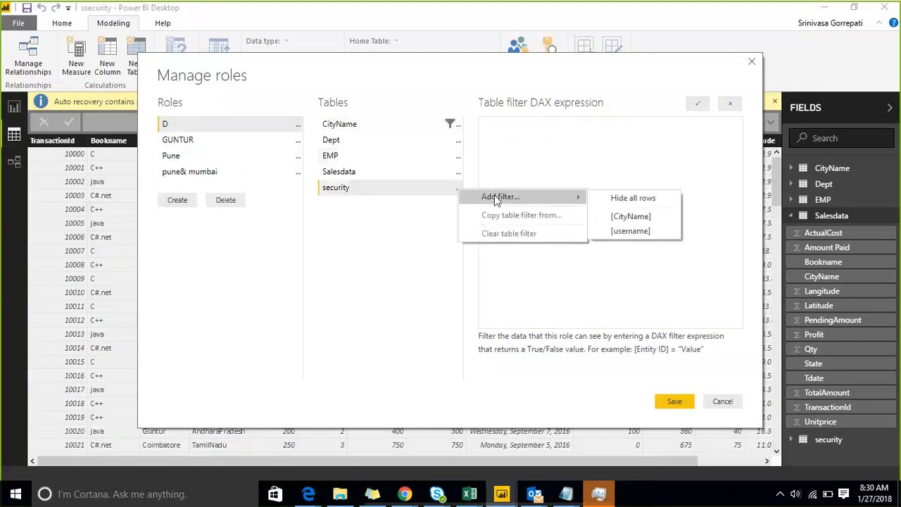
# Add [Column1] and [Cityname] arguments after security, in role D's CityName filter.
pyautogui.click(405, 127)
pyautogui.click(624, 133)
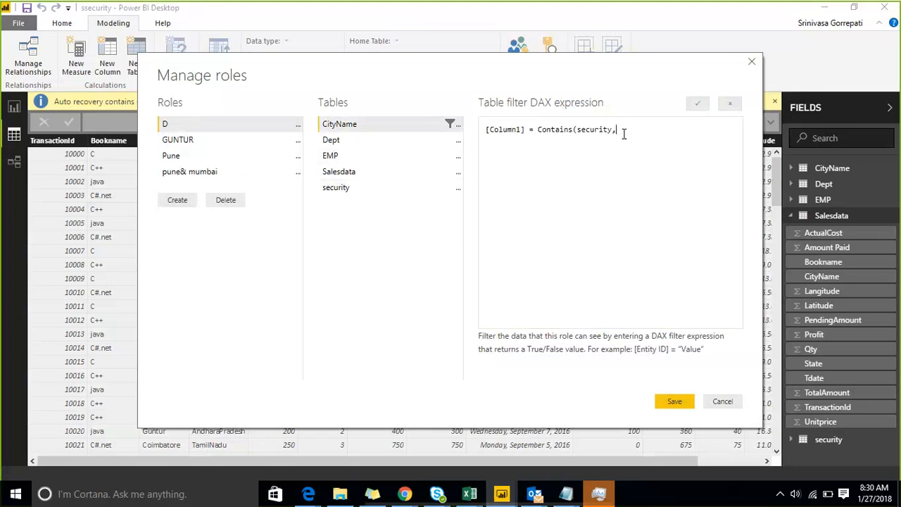
pyautogui.write('Cityname')
pyautogui.click(624, 135)
pyautogui.write('[]Cou')
pyautogui.press('BackSpace')
pyautogui.write('lumn1][,')
pyautogui.press('Right')
pyautogui.press('Right')
pyautogui.press('Right')
pyautogui.write(',')
pyautogui.click(458, 188)
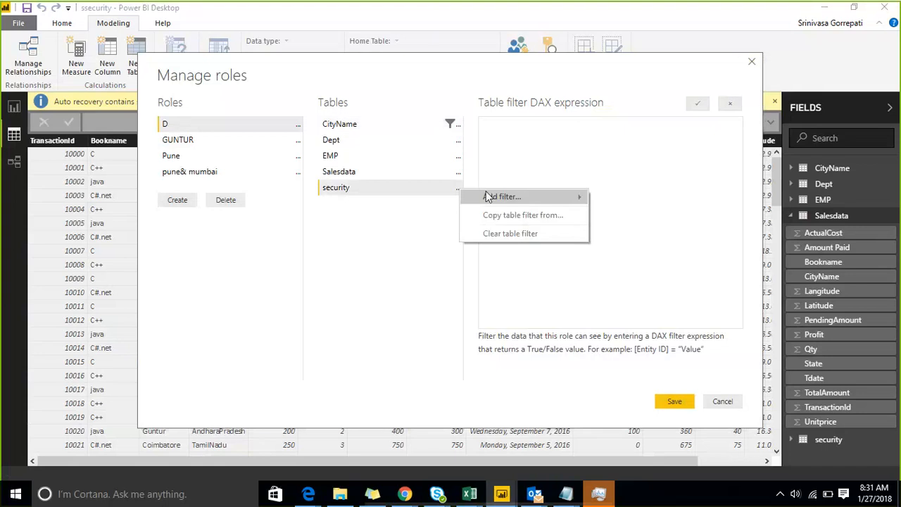
pyautogui.moveTo(501, 198)
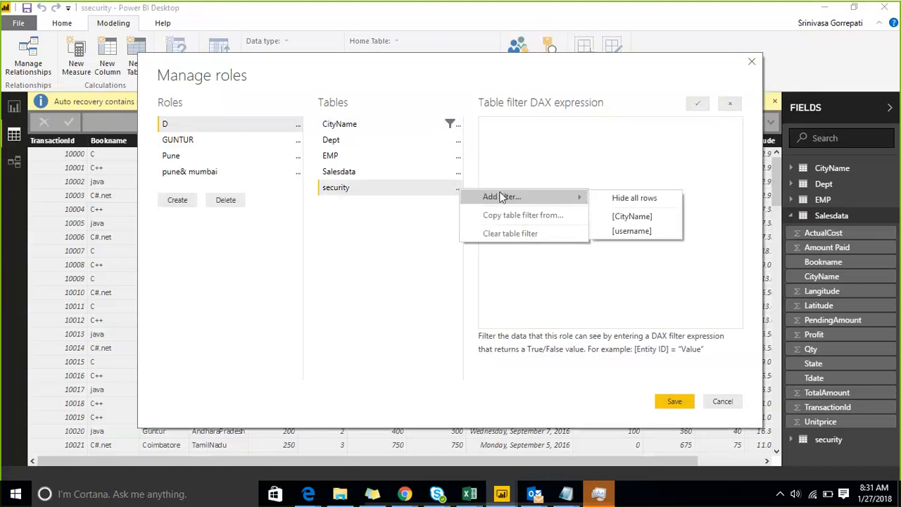
# Append username(),username arguments, remove the leading [Column1], and apply the filter.
pyautogui.click(341, 130)
pyautogui.click(707, 129)
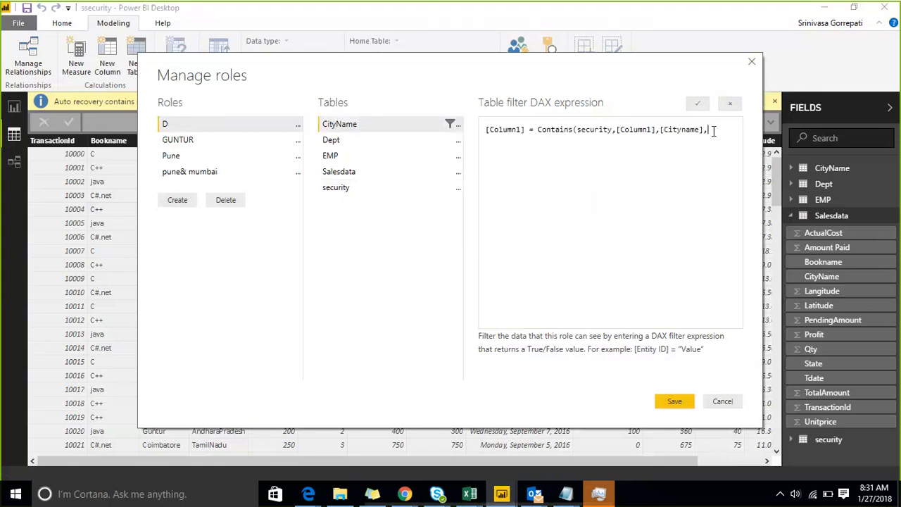
pyautogui.write('username(')
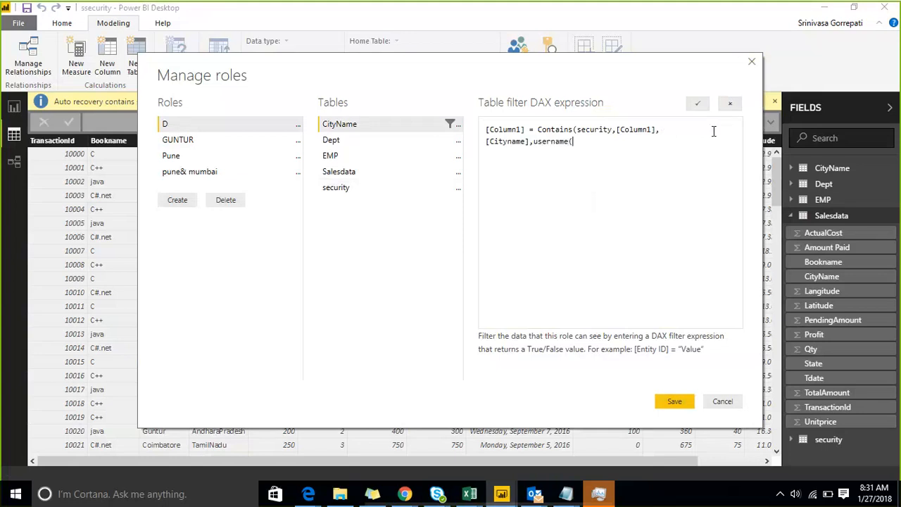
pyautogui.write('),unserna')
pyautogui.write('e')
pyautogui.write('e')
pyautogui.write(')')
pyautogui.press('Left')
pyautogui.press('Left')
pyautogui.press('Left')
pyautogui.press('Left')
pyautogui.press('Left')
pyautogui.press('Left')
pyautogui.press('BackSpace')
pyautogui.press('BackSpace')
pyautogui.press('BackSpace')
pyautogui.press('BackSpace')
pyautogui.press('BackSpace')
pyautogui.press('BackSpace')
pyautogui.press('BackSpace')
pyautogui.press('BackSpace')
pyautogui.press('BackSpace')
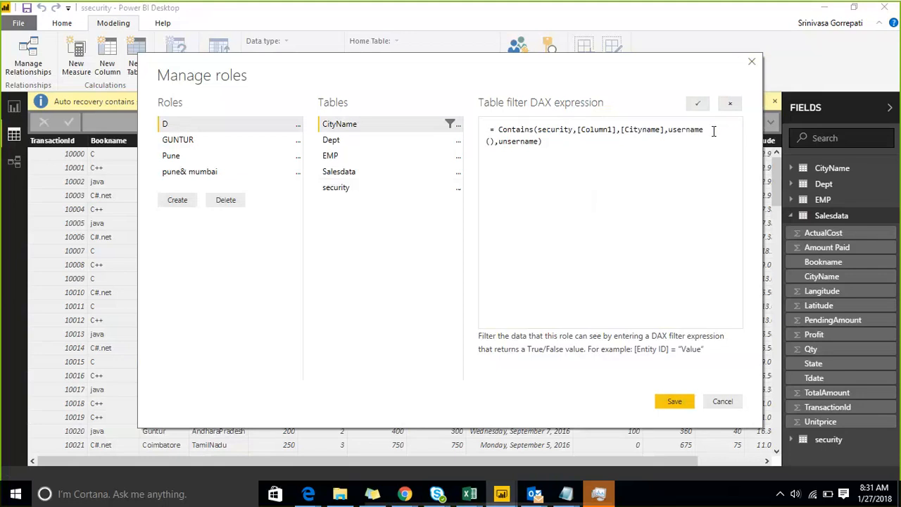
pyautogui.click(693, 106)
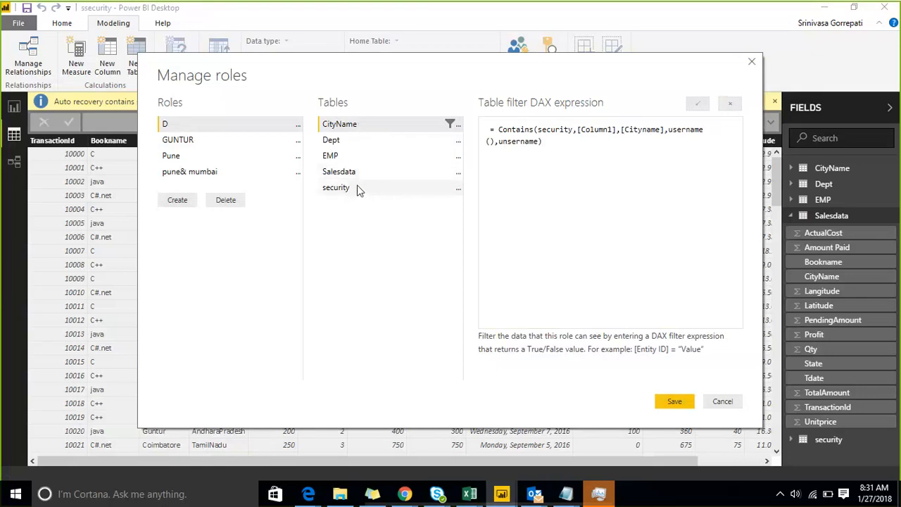
# Insert the missing comma after [Cityname], fix the misspelled username, and apply the filter.
pyautogui.click(664, 130)
pyautogui.write(',')
pyautogui.moveTo(666, 130); pyautogui.dragTo(581, 131)
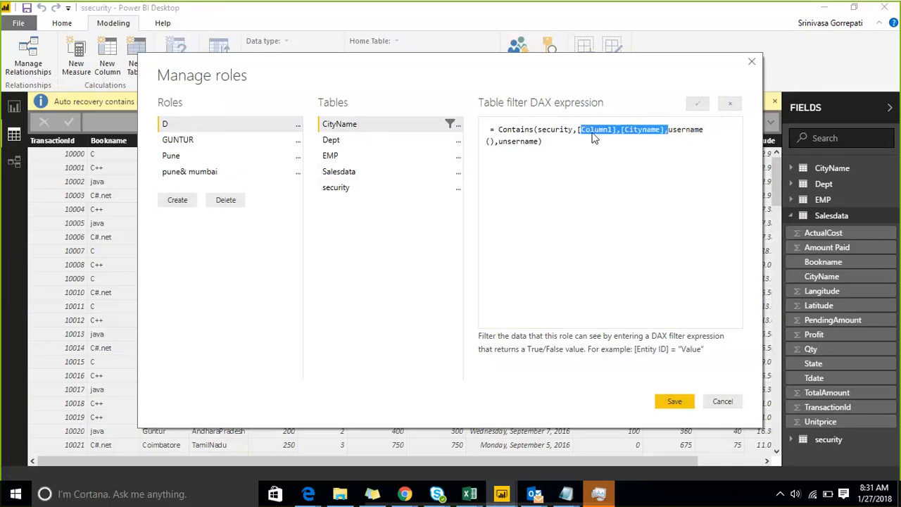
pyautogui.click(658, 139)
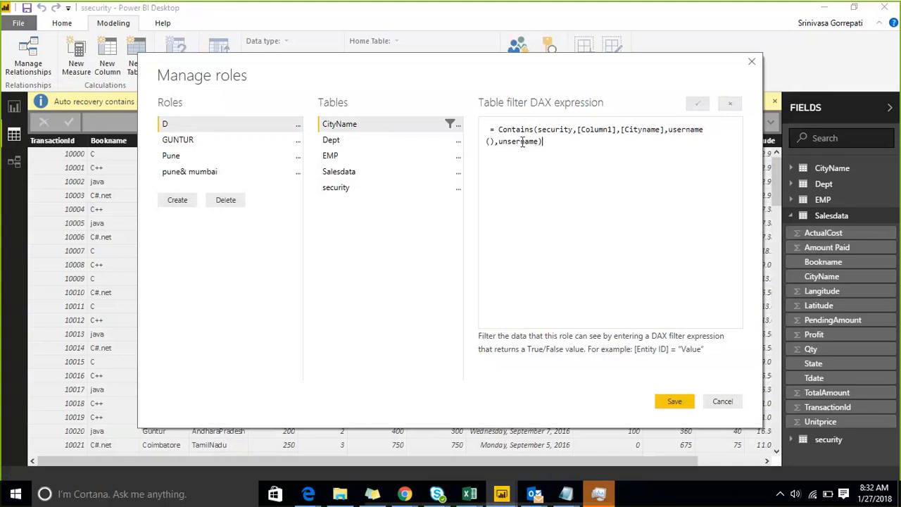
pyautogui.press('BackSpace')
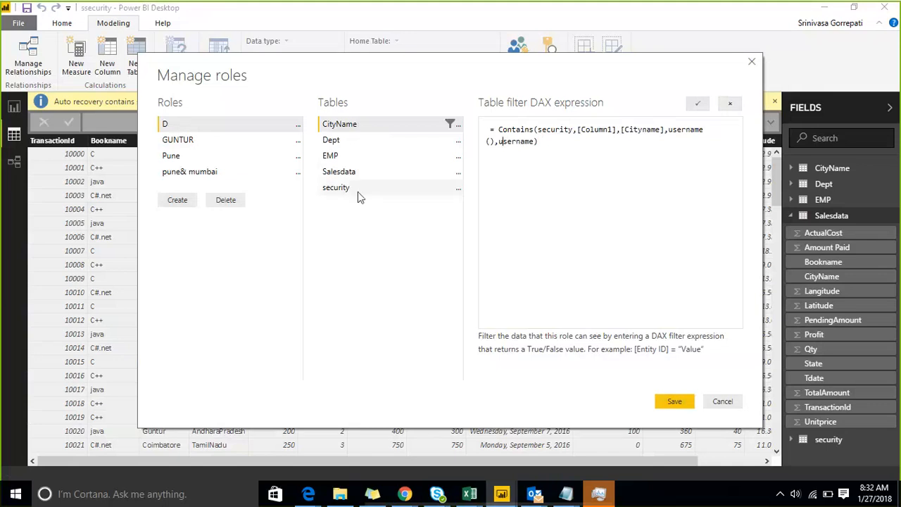
pyautogui.click(697, 104)
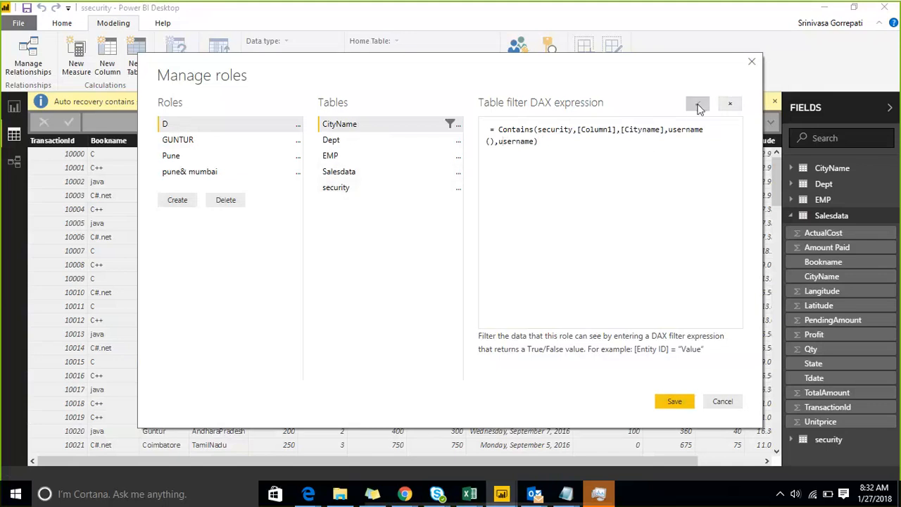
# Save the roles, check Relationships and Data views, then reopen Manage roles showing role D's '=' error.
pyautogui.click(677, 403)
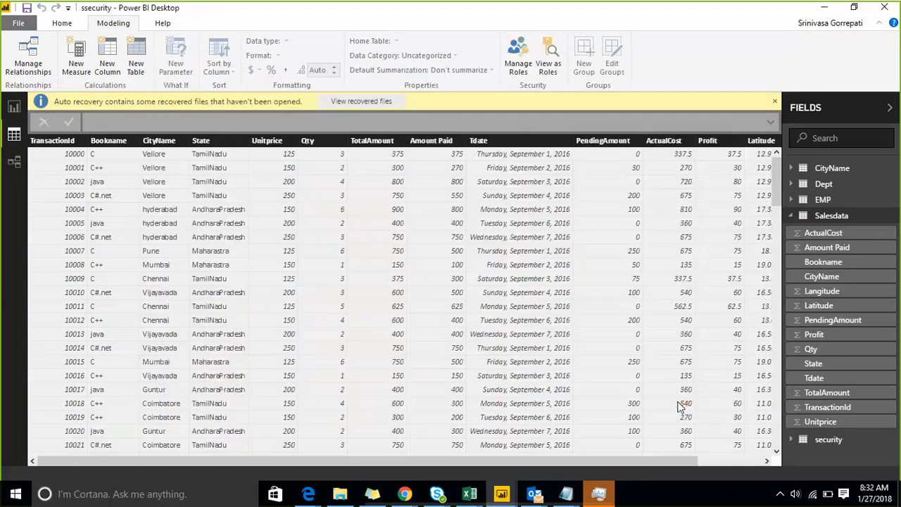
pyautogui.click(13, 162)
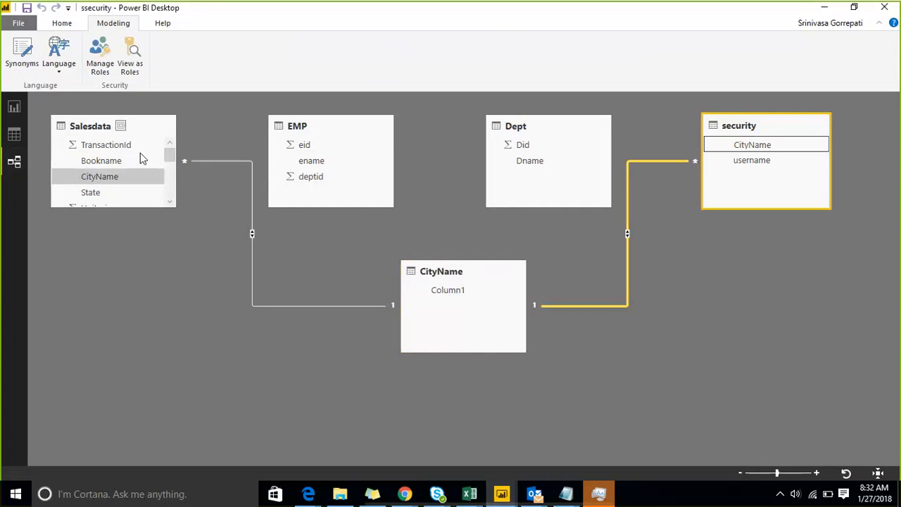
pyautogui.click(14, 134)
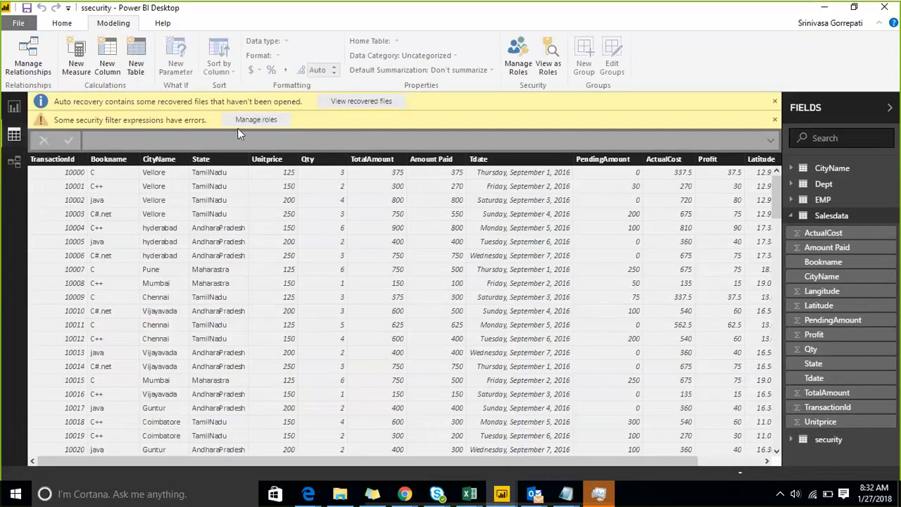
pyautogui.click(254, 120)
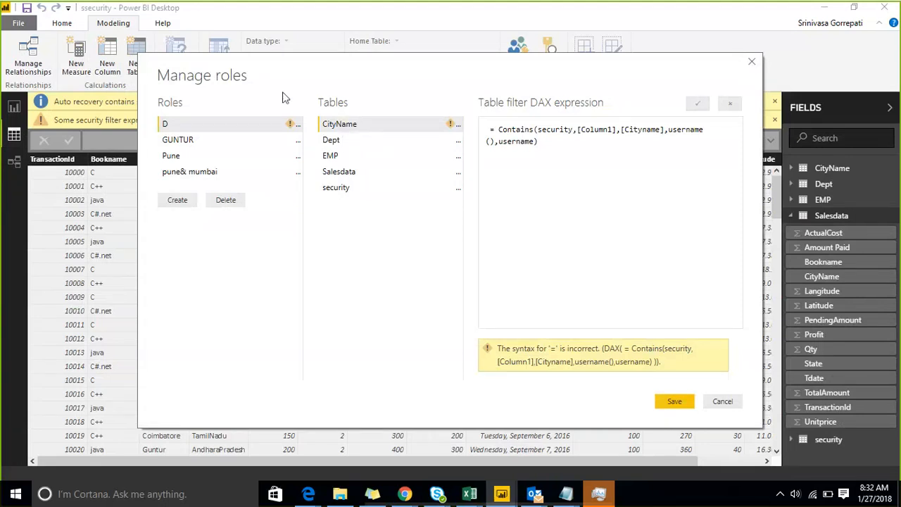
# Clear role D's CityName table filter, leaving its DAX expression empty after some trial typing.
pyautogui.click(458, 127)
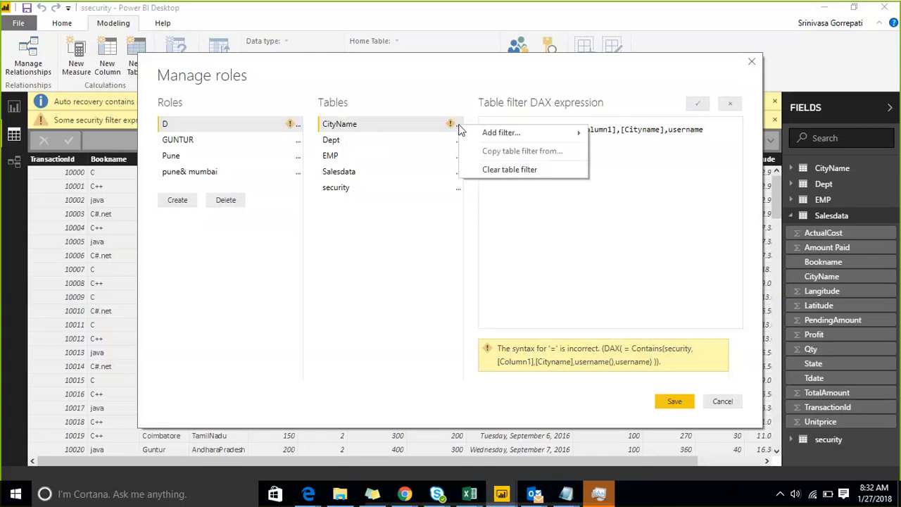
pyautogui.click(509, 170)
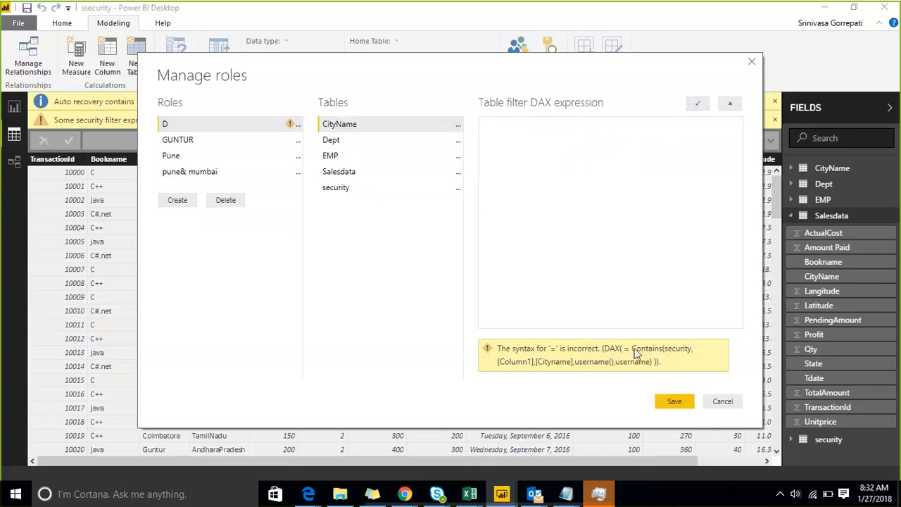
pyautogui.click(523, 162)
pyautogui.write('co')
pyautogui.press('BackSpace')
pyautogui.press('BackSpace')
pyautogui.write('column')
pyautogui.press('BackSpace')
pyautogui.press('BackSpace')
pyautogui.press('BackSpace')
pyautogui.press('BackSpace')
pyautogui.press('BackSpace')
pyautogui.press('BackSpace')
# Add a [Column1] starter filter on CityName and begin replacing Value with contains.
pyautogui.click(459, 127)
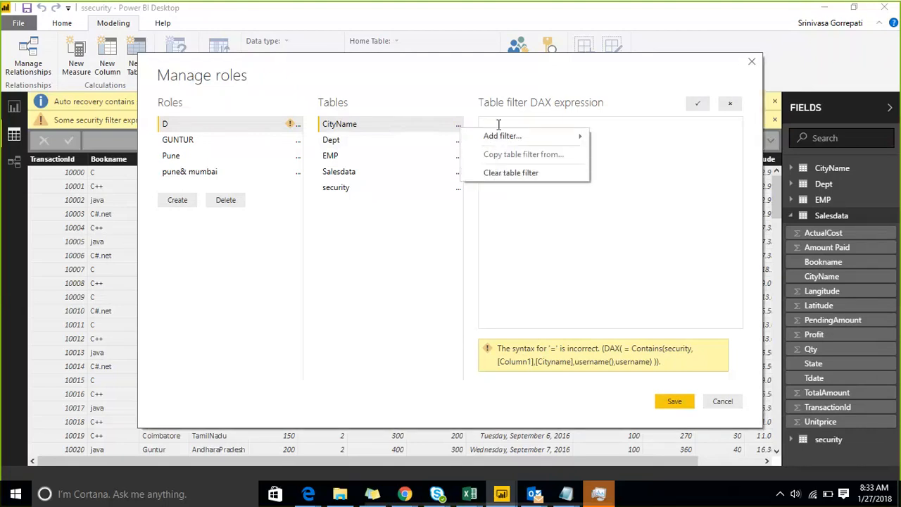
pyautogui.moveTo(501, 138)
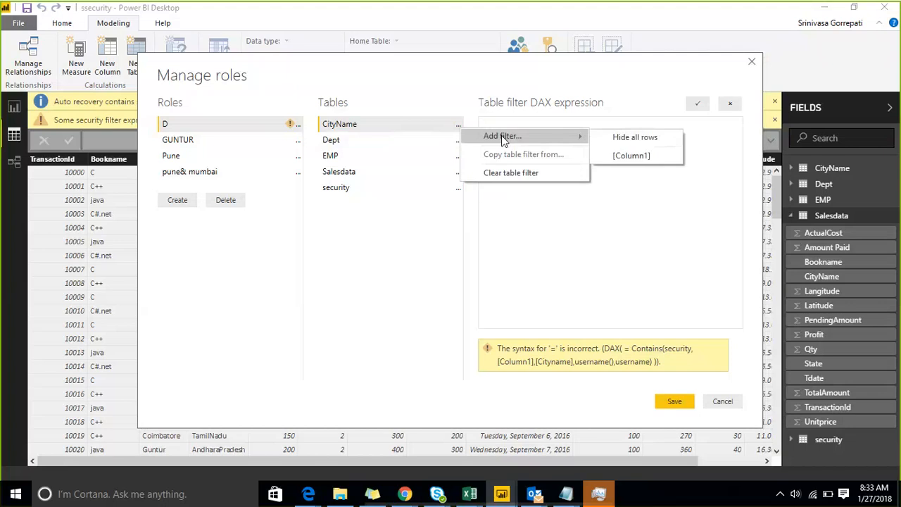
pyautogui.click(613, 156)
pyautogui.moveTo(555, 130); pyautogui.dragTo(573, 131)
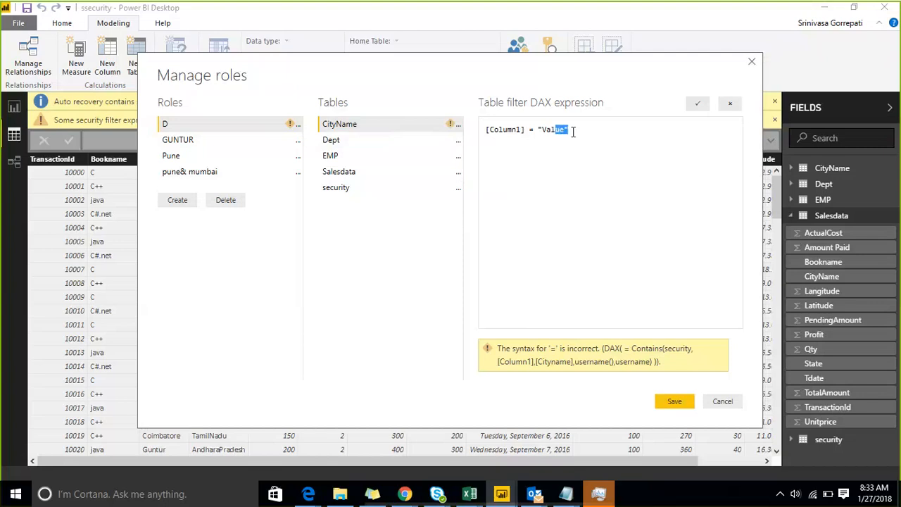
pyautogui.hotkey('shift', 'Left')
pyautogui.hotkey('shift', 'Left')
pyautogui.hotkey('shift', 'Left')
pyautogui.hotkey('shift', 'Left')
pyautogui.write('cona')
pyautogui.press('BackSpace')
pyautogui.write('tains (')
pyautogui.press('BackSpace')
pyautogui.press('BackSpace')
# Complete the filter as [Column1] = contains(security,username(),username), apply it, and save the roles.
pyautogui.write('(security,cityname')
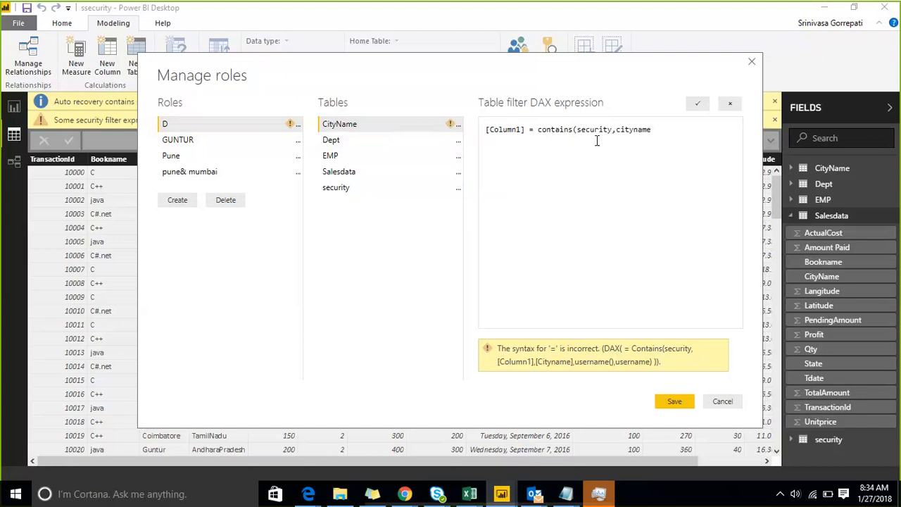
pyautogui.write(',')
pyautogui.press('BackSpace')
pyautogui.press('BackSpace')
pyautogui.press('BackSpace')
pyautogui.press('BackSpace')
pyautogui.press('BackSpace')
pyautogui.press('BackSpace')
pyautogui.press('BackSpace')
pyautogui.press('BackSpace')
pyautogui.press('BackSpace')
pyautogui.write('username(),username)')
pyautogui.click(698, 104)
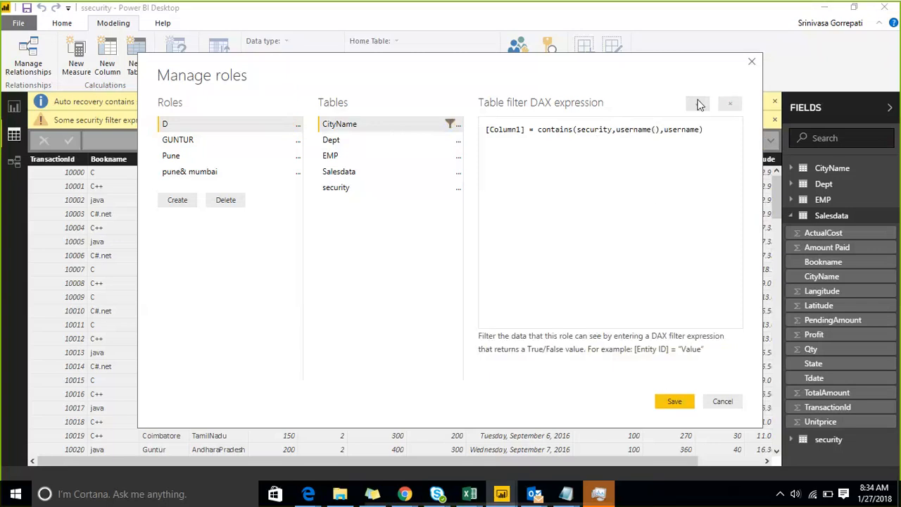
pyautogui.click(674, 403)
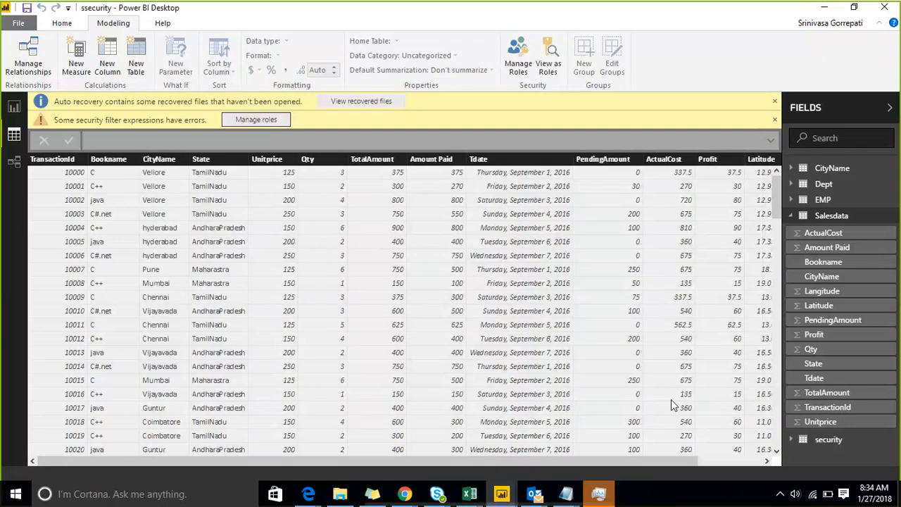
pyautogui.click(256, 120)
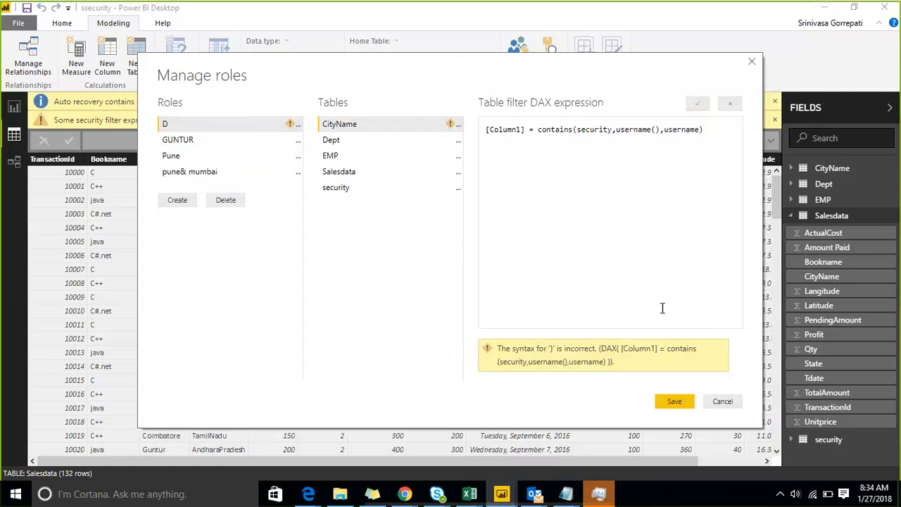
pyautogui.click(722, 402)
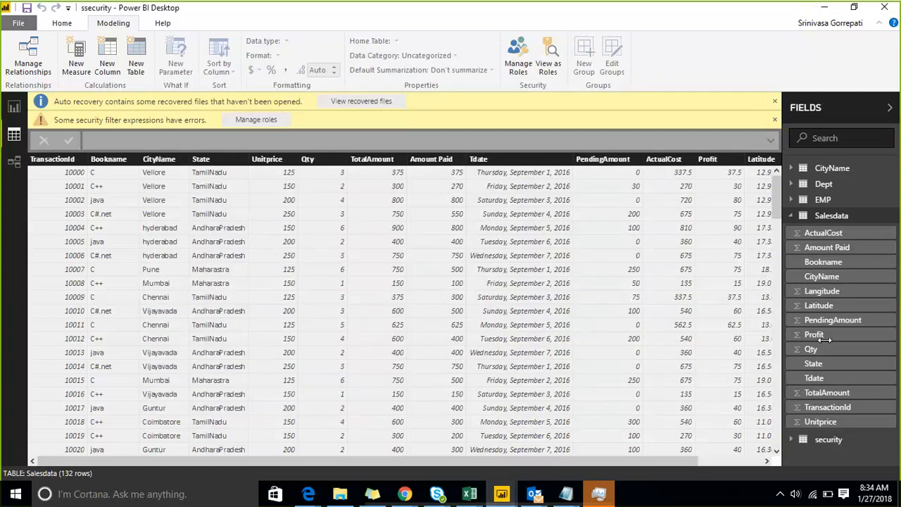